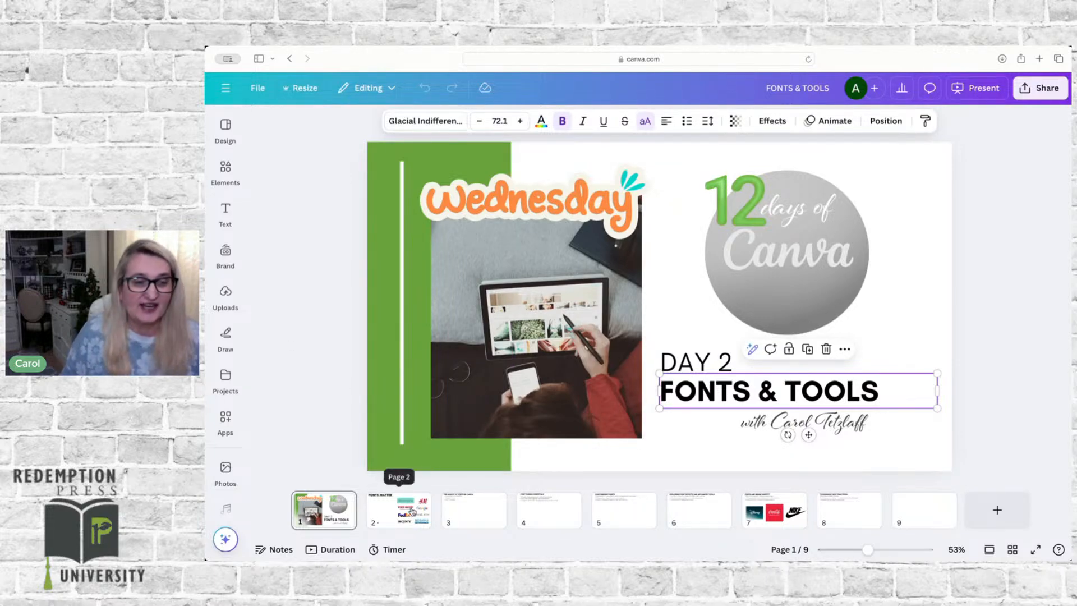
Step: Add a new text box to page 3, "The Basics of Fonts in Canva"
left_click(412, 511)
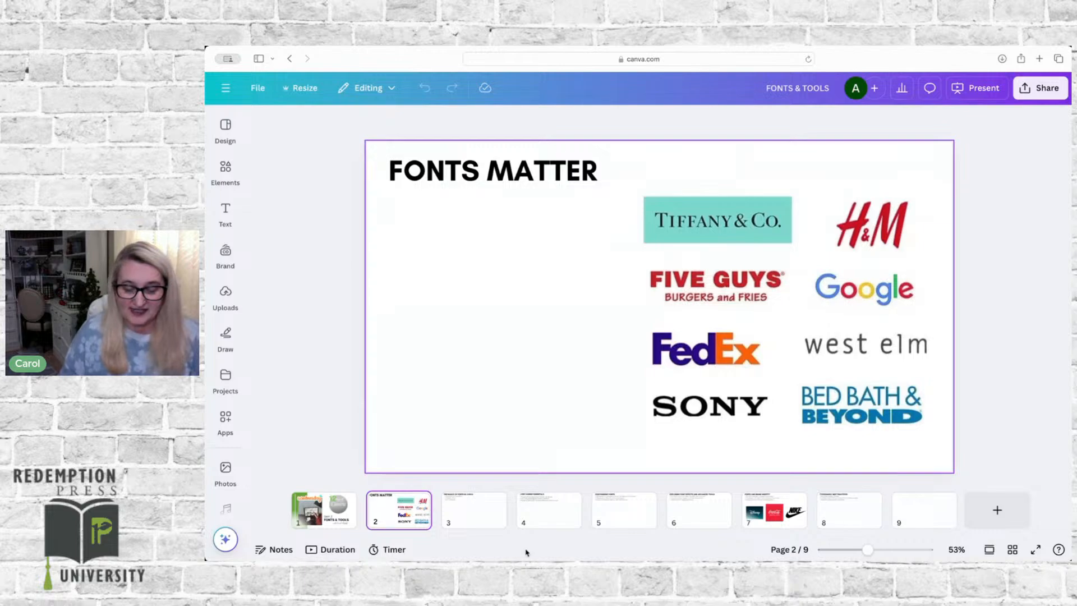
left_click(483, 516)
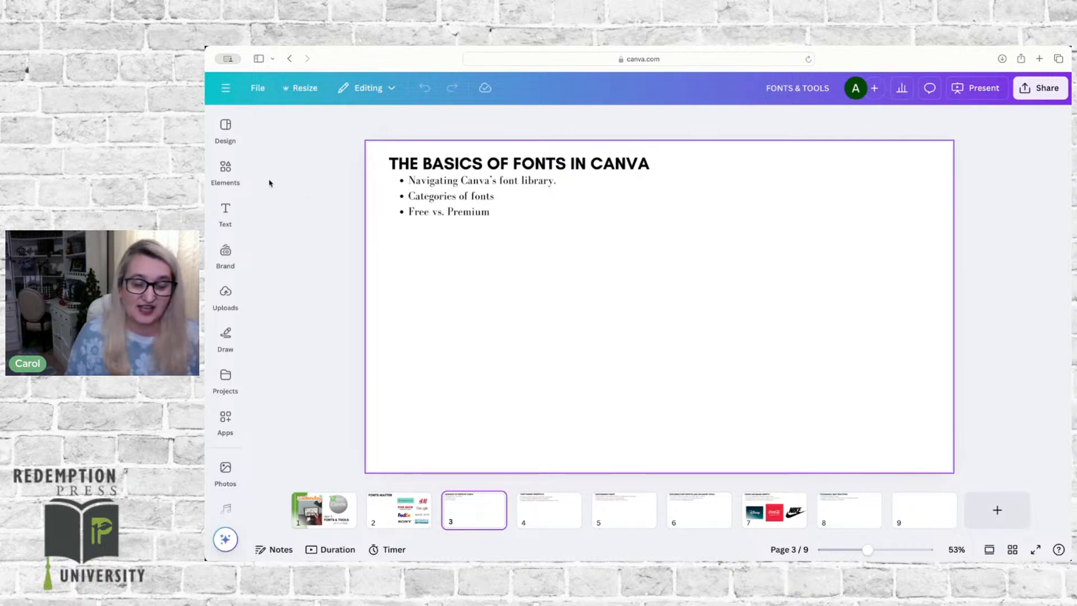
left_click(225, 181)
left_click(226, 208)
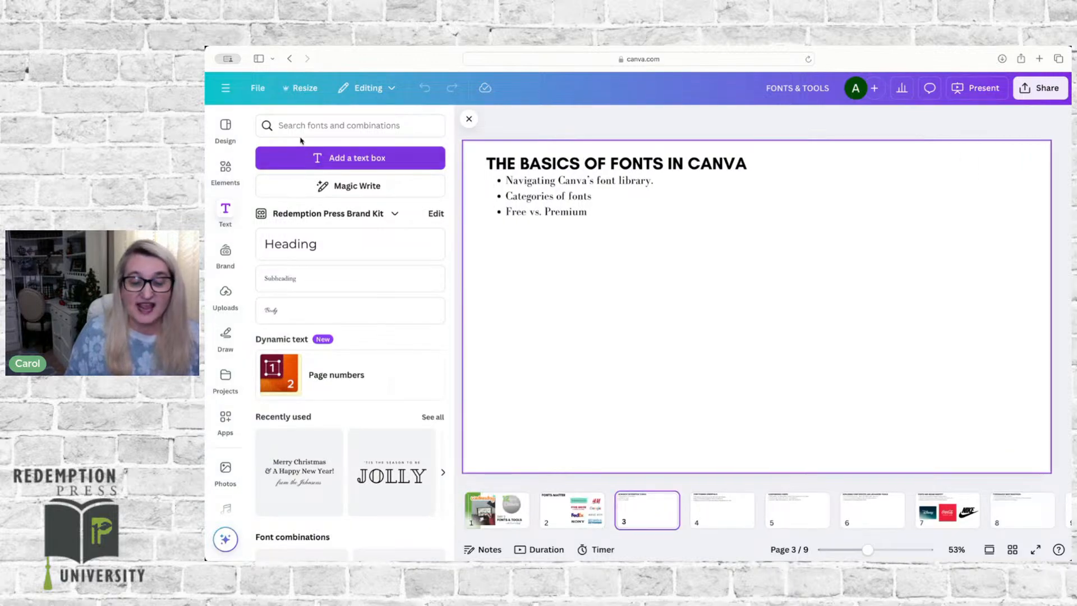
left_click(343, 159)
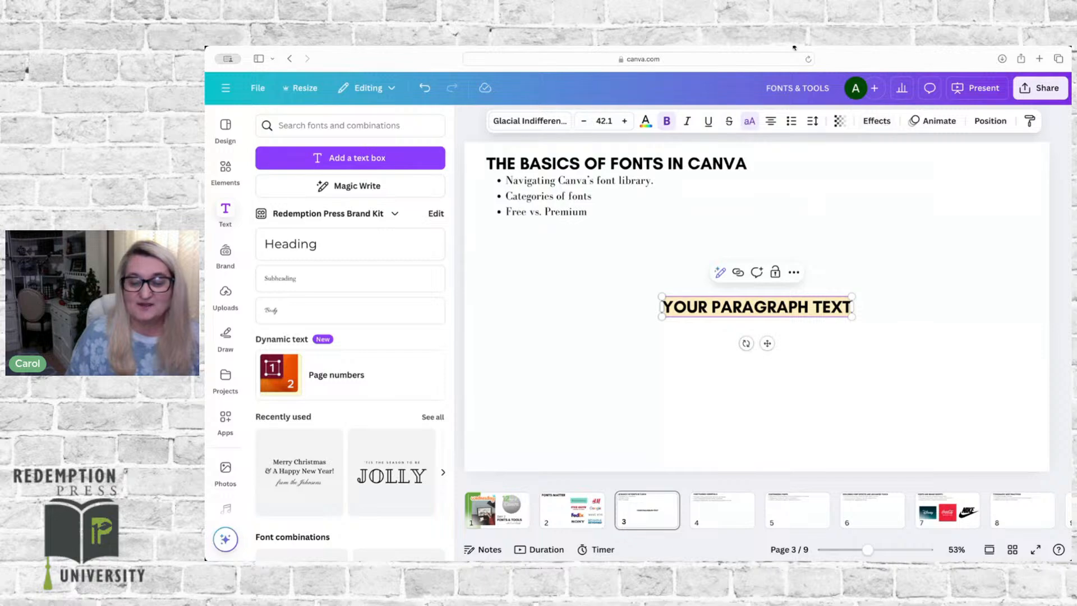
Step: Look up the Spanish options in the font library's language filter, clear the lookup and close the font list
left_click(527, 121)
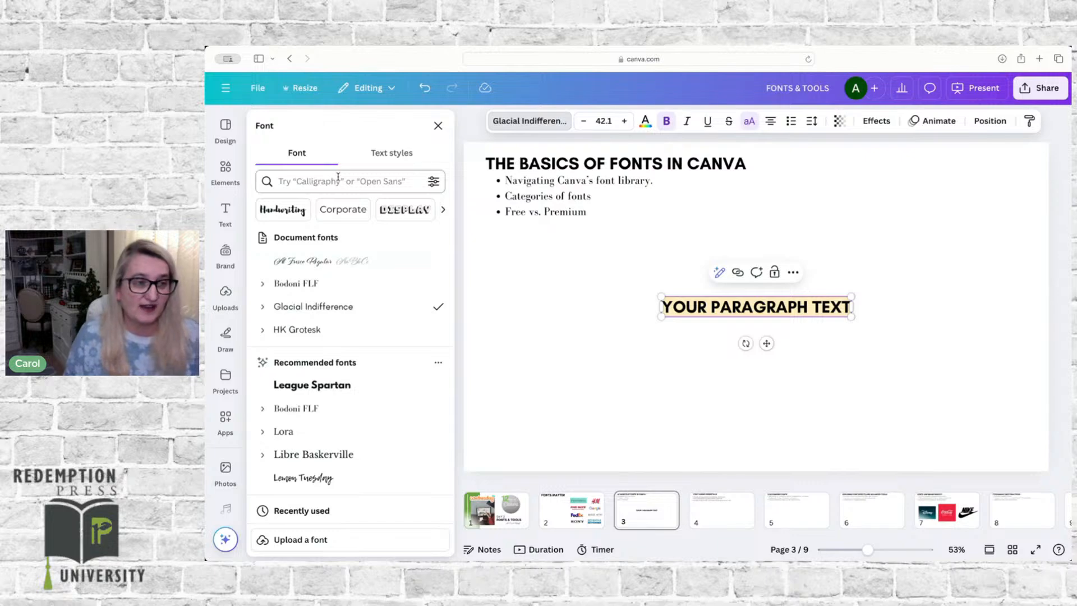
left_click(434, 182)
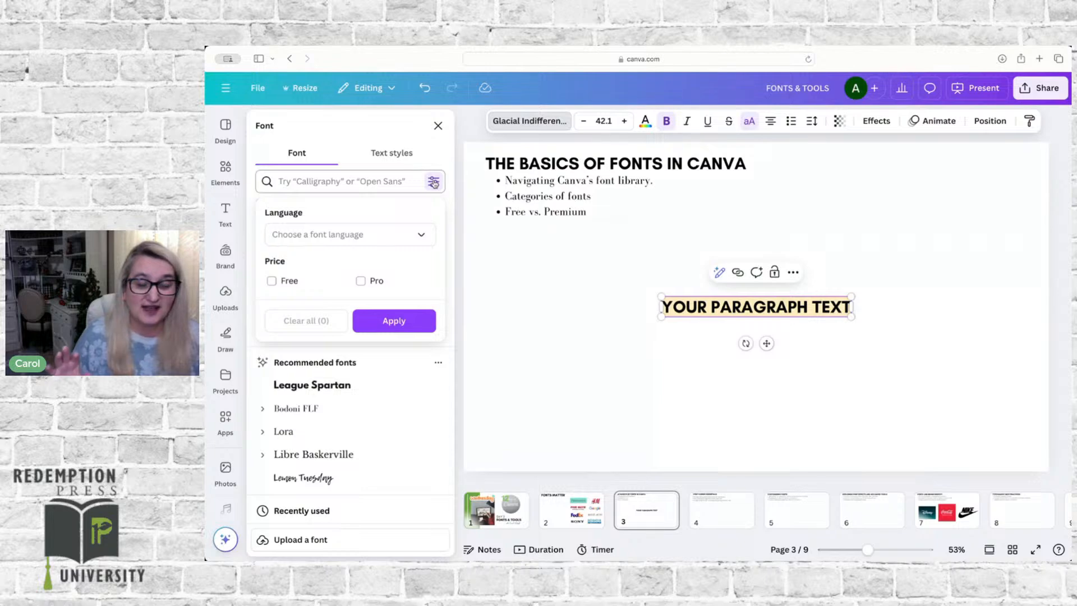
left_click(422, 235)
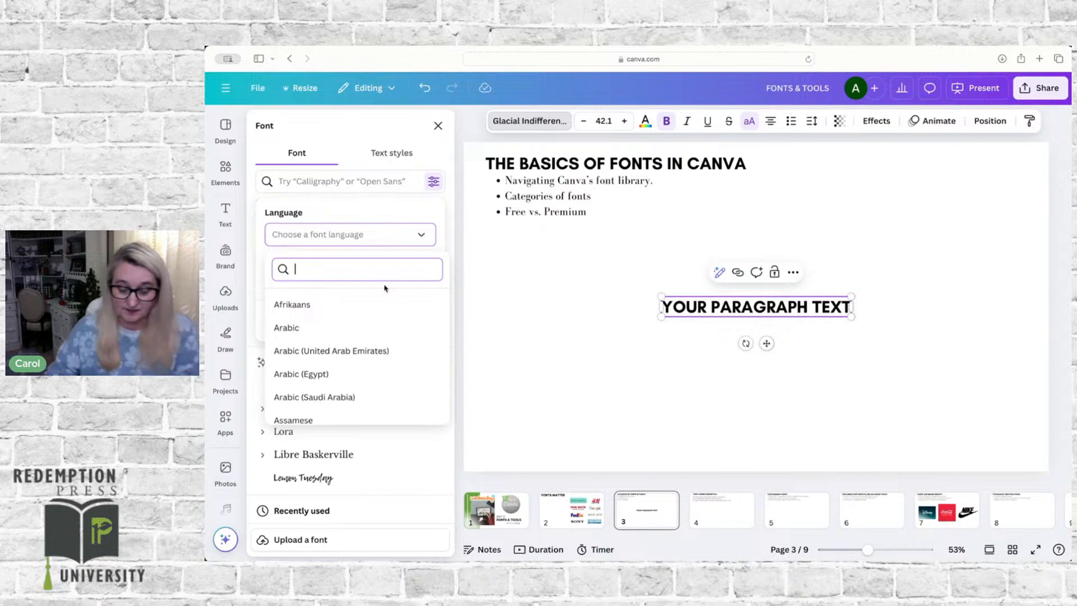
type("span")
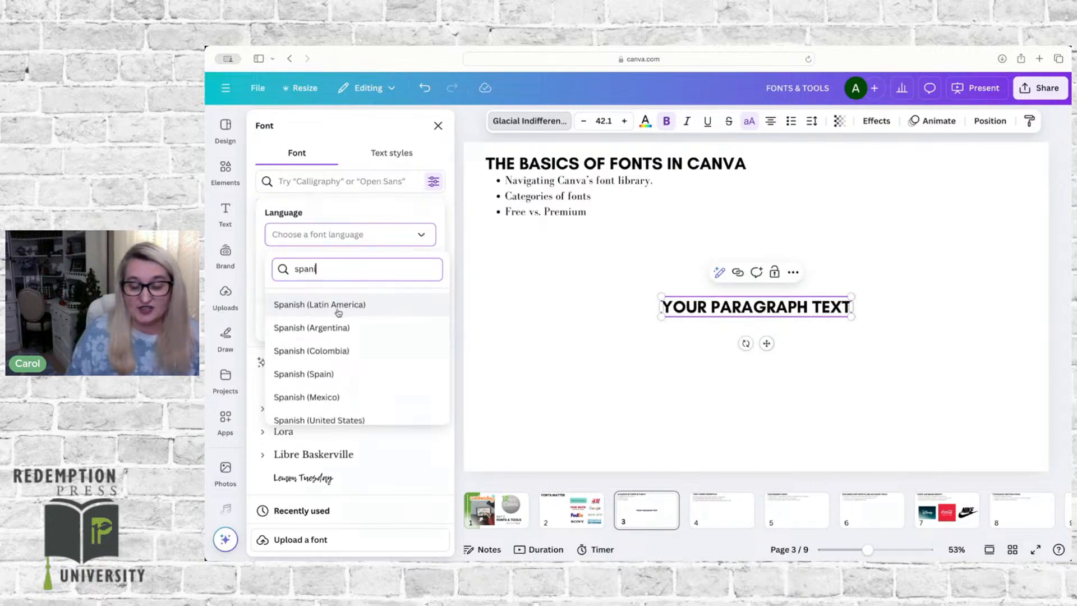
type("i")
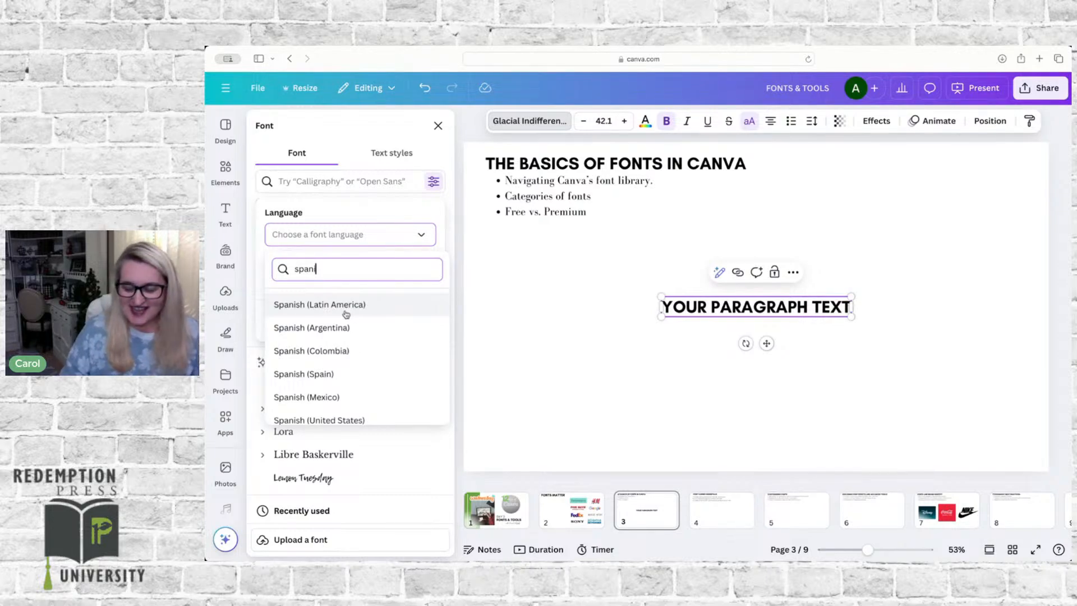
key("BackSpace")
key("BackSpace")
key("BackSpace")
key("BackSpace")
key("BackSpace")
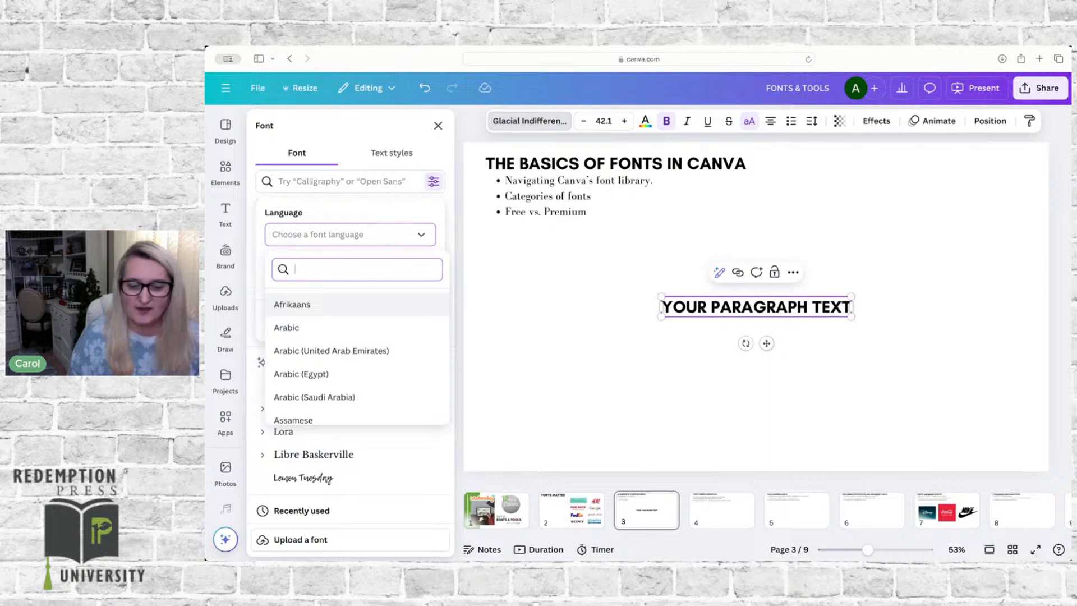
left_click(432, 211)
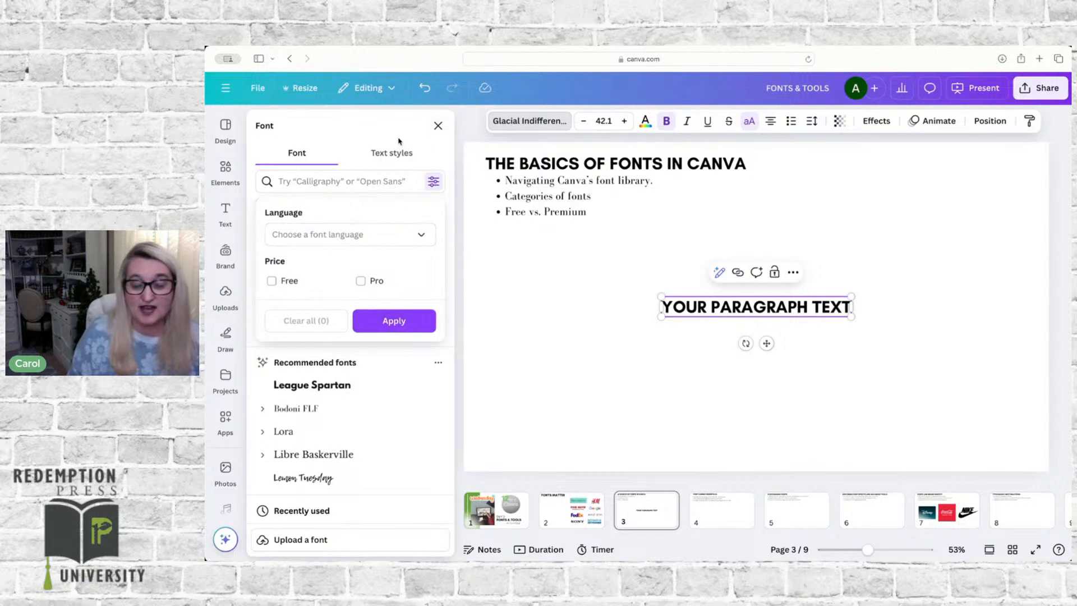
left_click(438, 126)
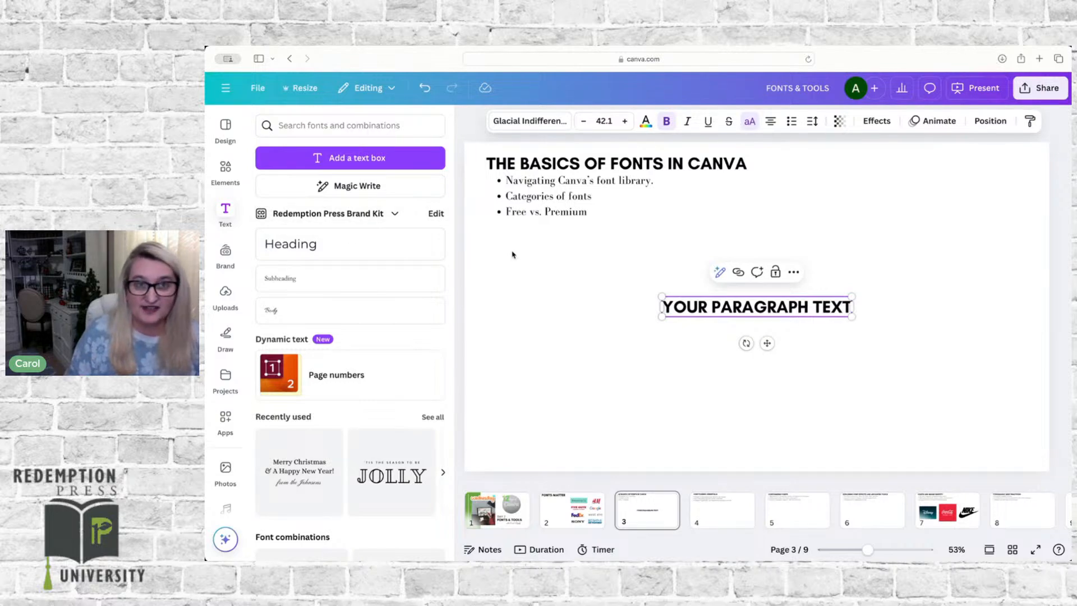
Step: Look through the document and recommended fonts, and show the available weights of Glacial Indifference
left_click(521, 122)
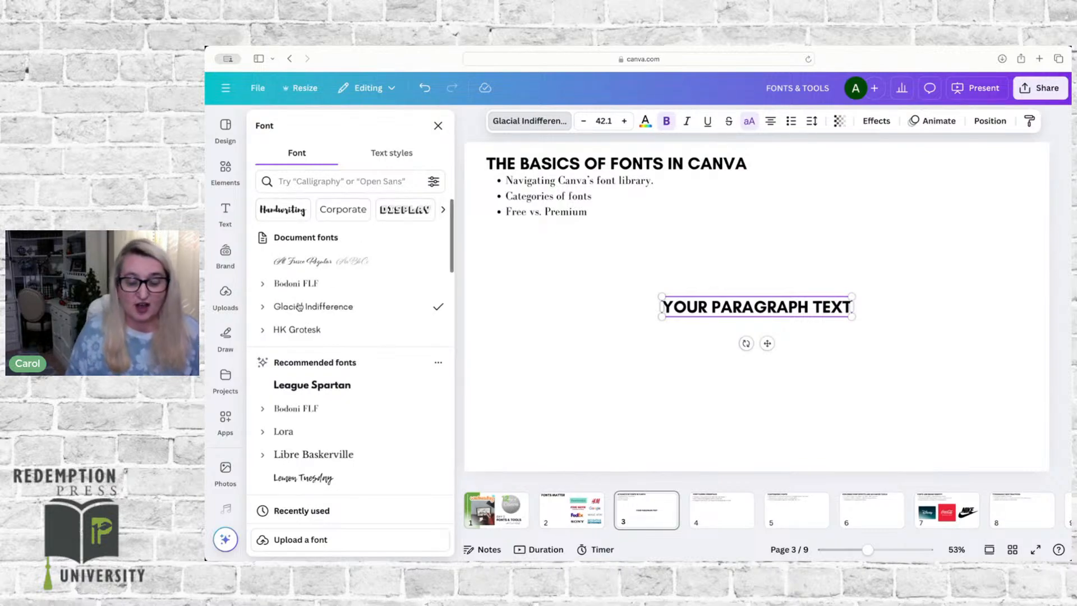
scroll(299, 306, "down", 3)
scroll(299, 307, "down", 1)
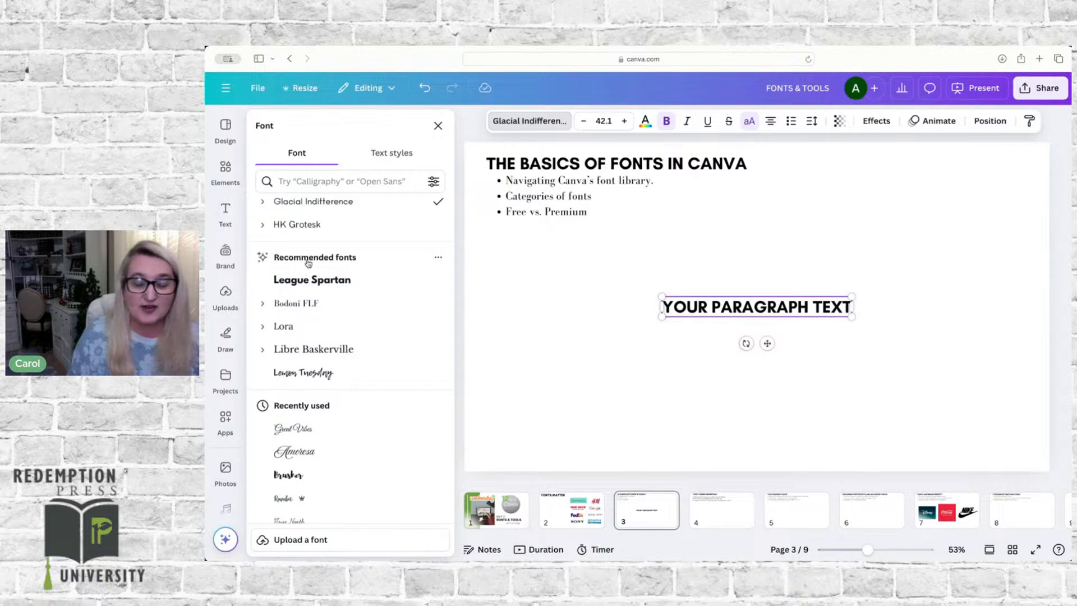
scroll(307, 262, "up", 4)
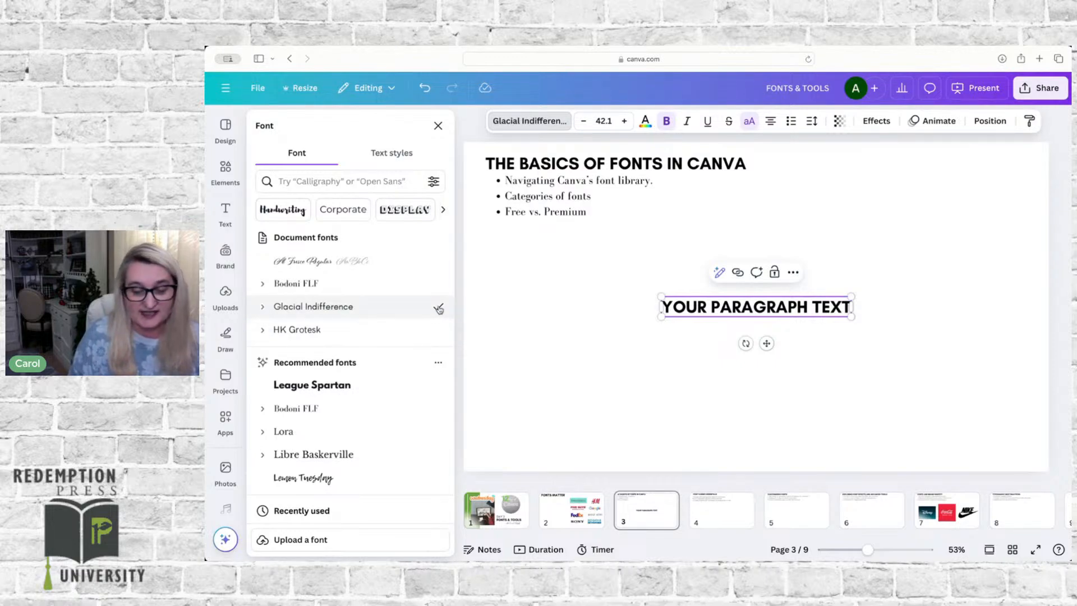
left_click(263, 308)
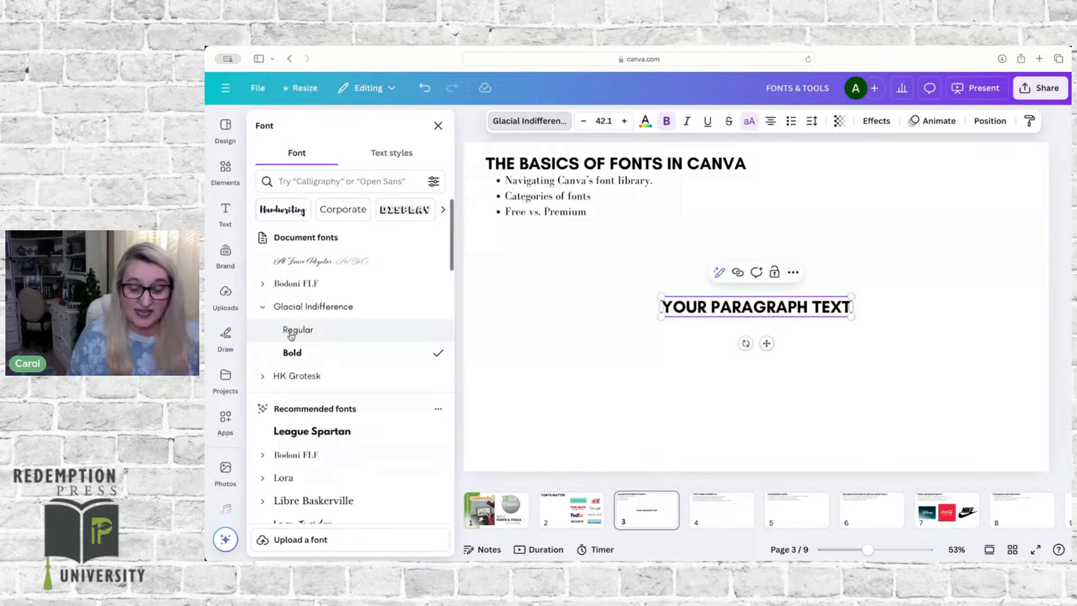
Step: Try the popular font Montserrat on the new paragraph text in Thin, ExtraLight, Light, Regular and Medium weights
scroll(291, 335, "down", 10)
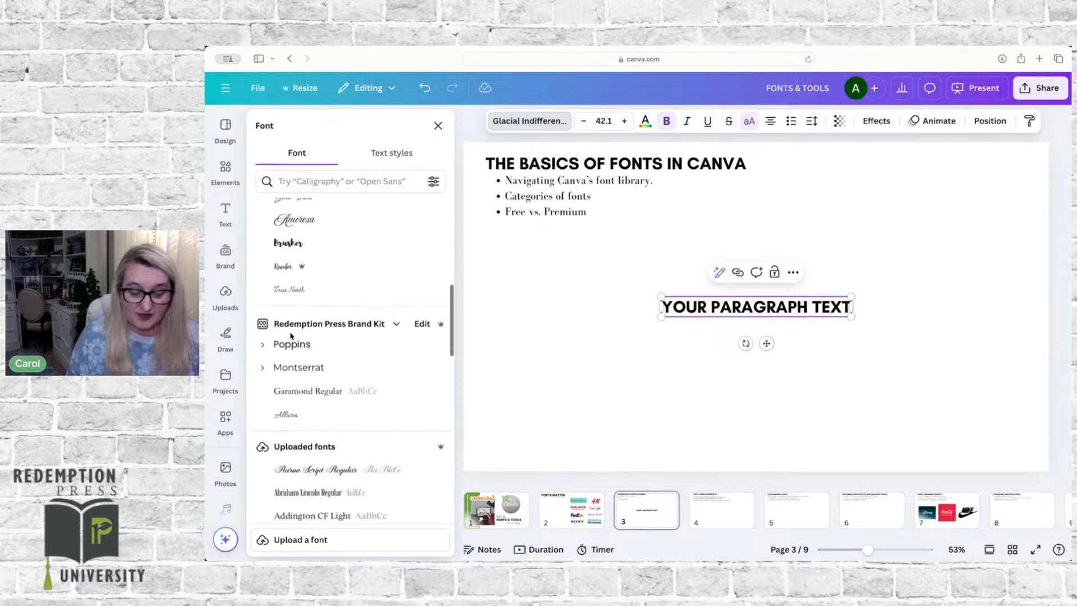
scroll(290, 336, "down", 10)
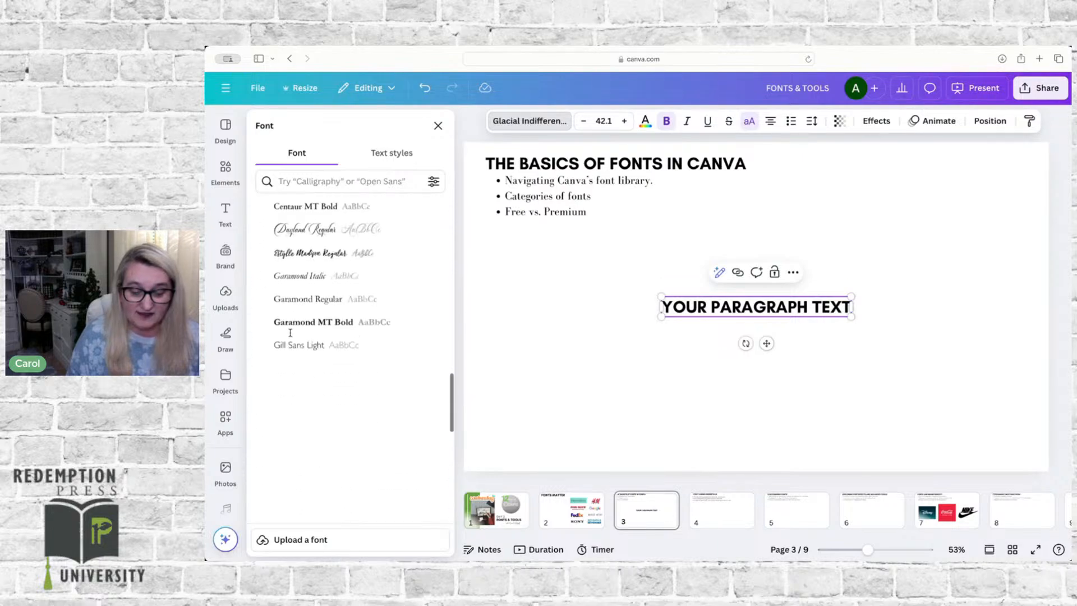
scroll(291, 333, "down", 8)
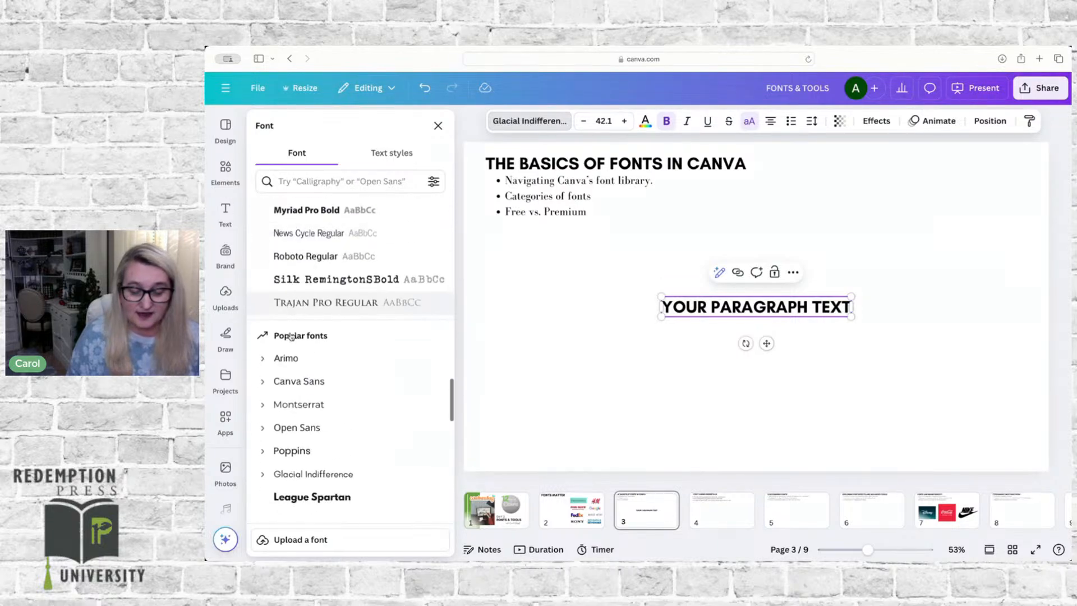
scroll(291, 336, "down", 3)
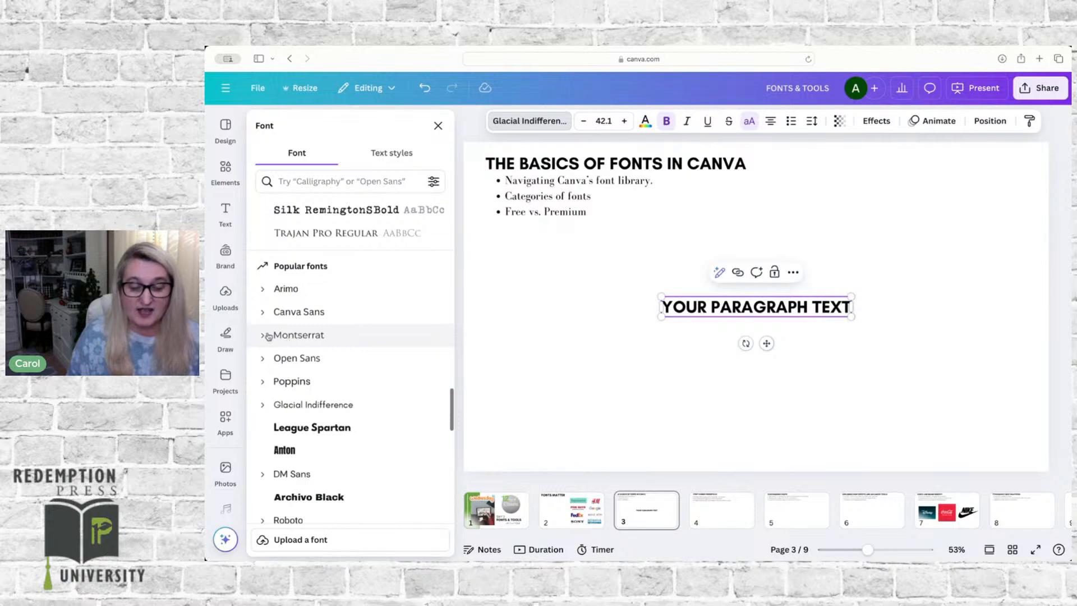
left_click(263, 335)
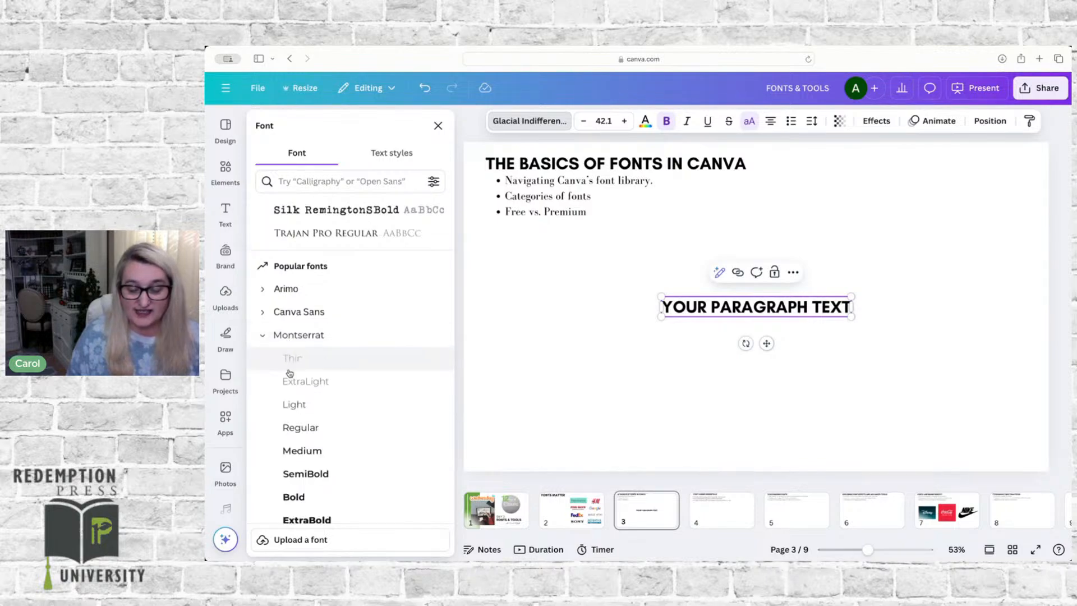
left_click(290, 360)
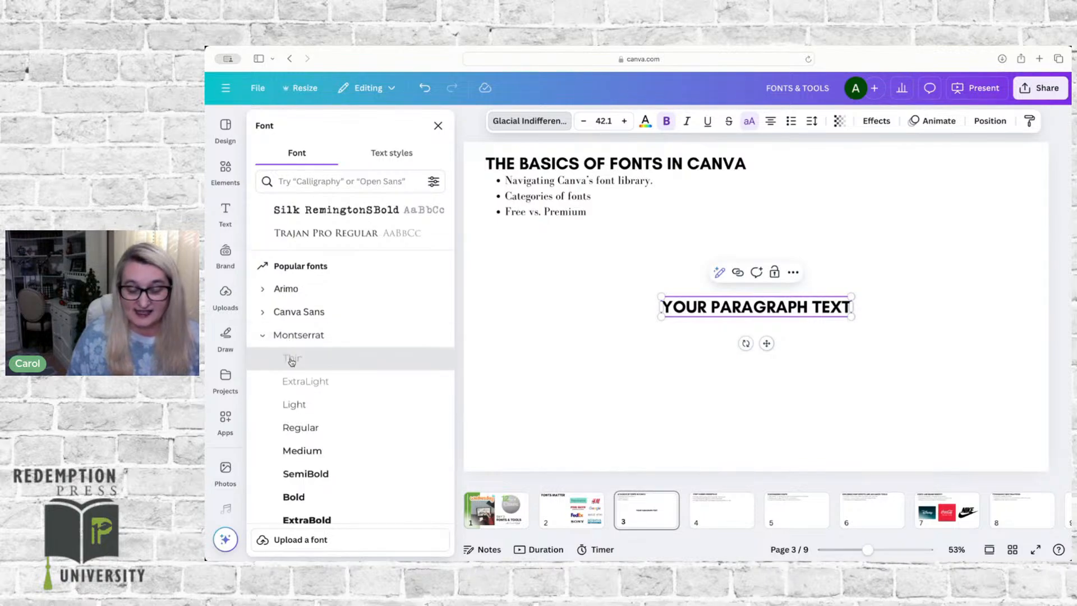
left_click(294, 390)
left_click(292, 407)
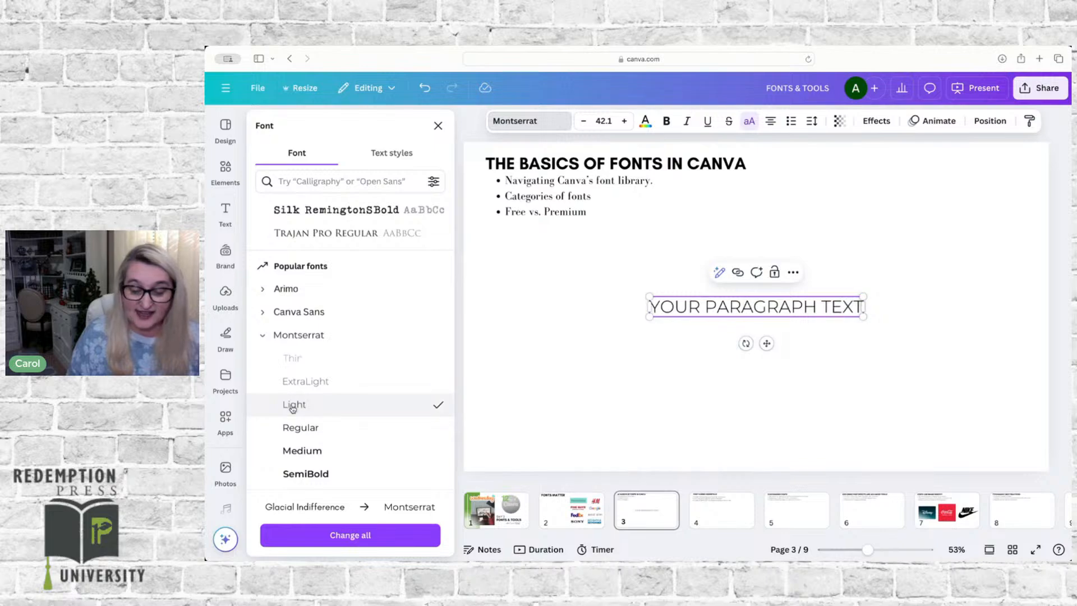
left_click(294, 430)
left_click(295, 451)
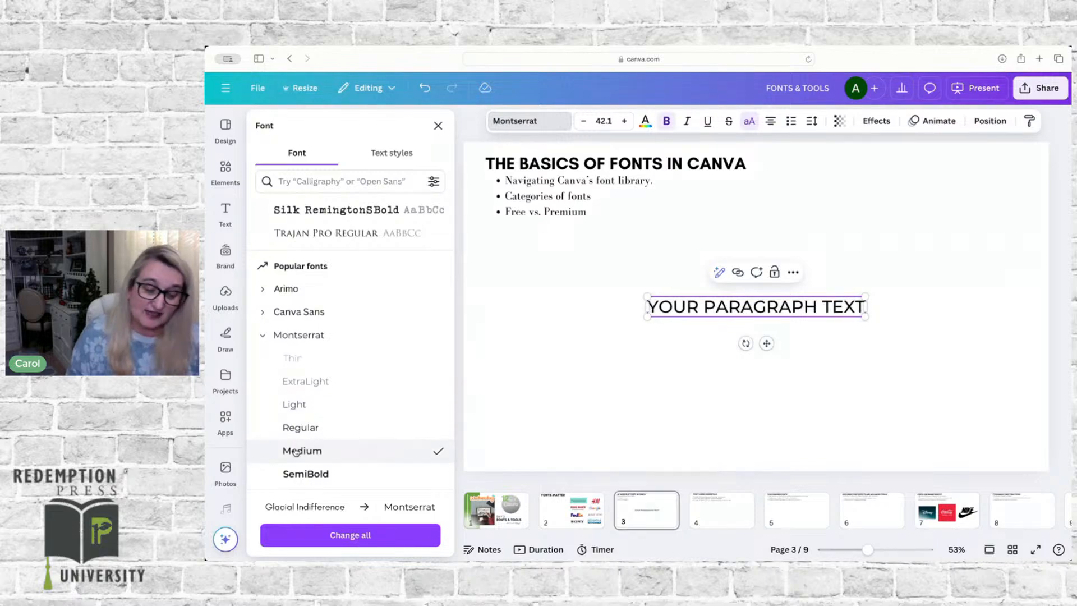
scroll(296, 452, "down", 3)
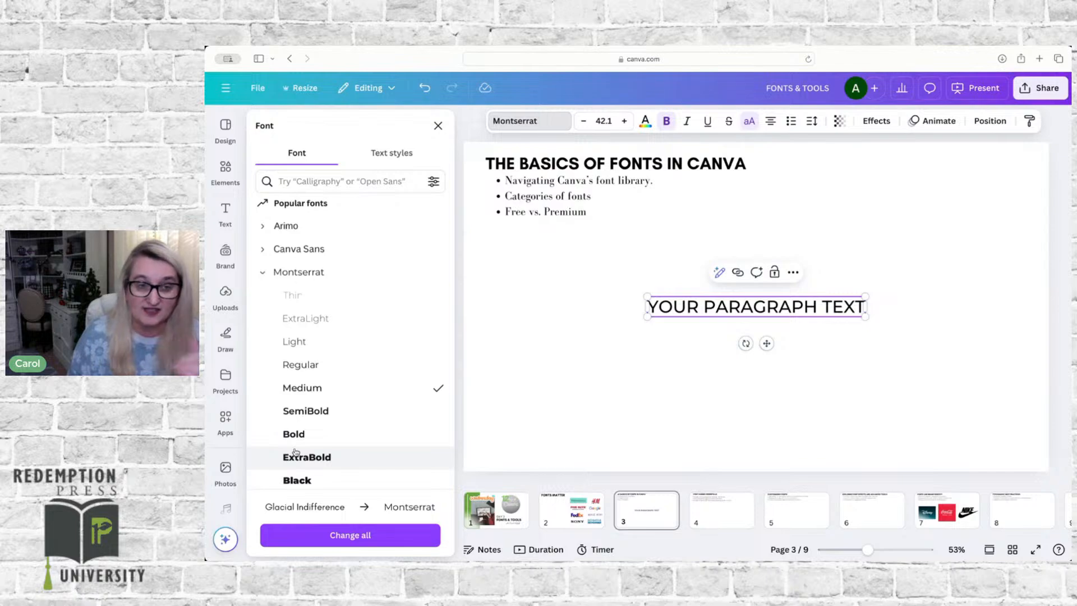
left_click(262, 273)
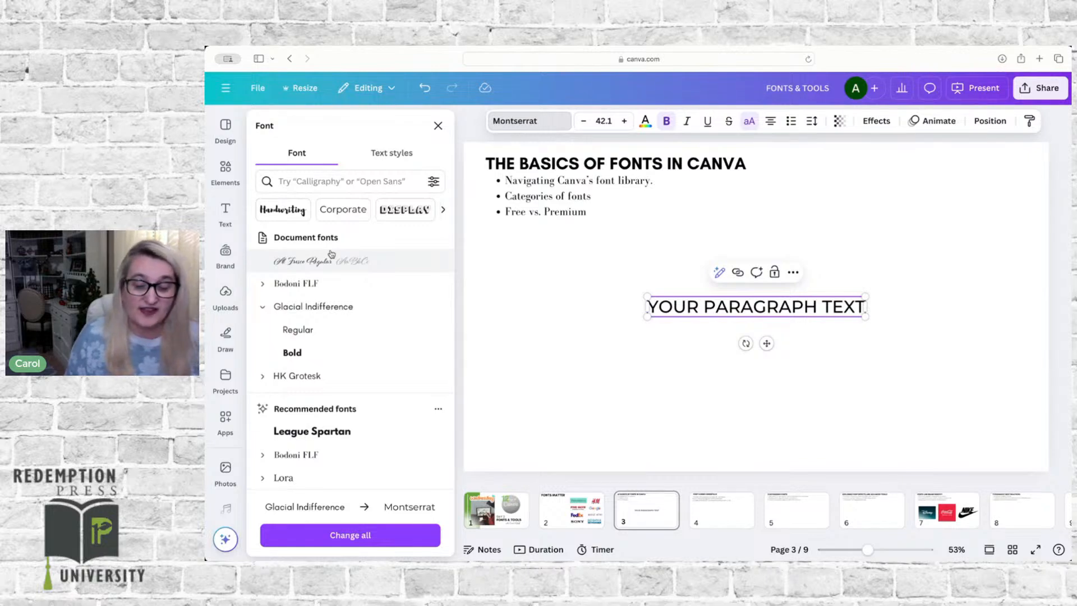
Step: Check the Pro marker on a recently used font, and collapse the Glacial Indifference weights
scroll(332, 254, "down", 6)
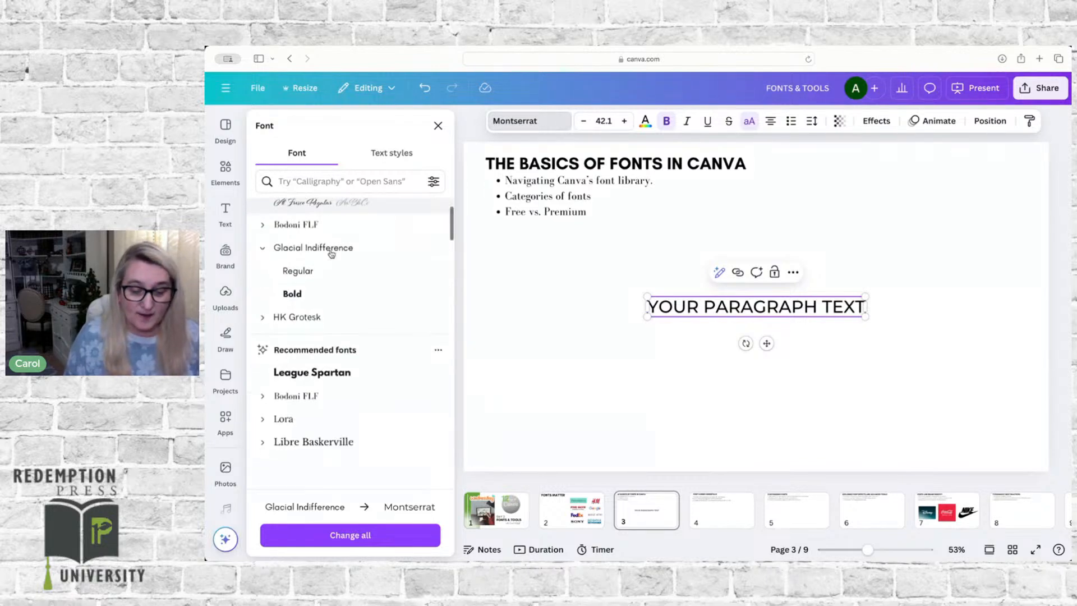
scroll(332, 254, "down", 1)
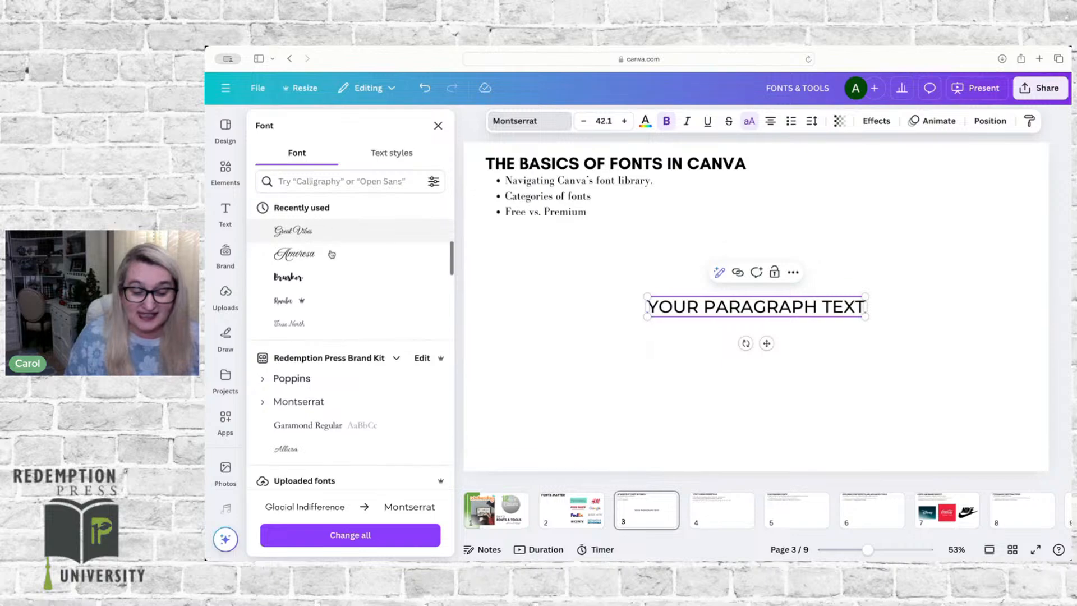
mouse_move(303, 304)
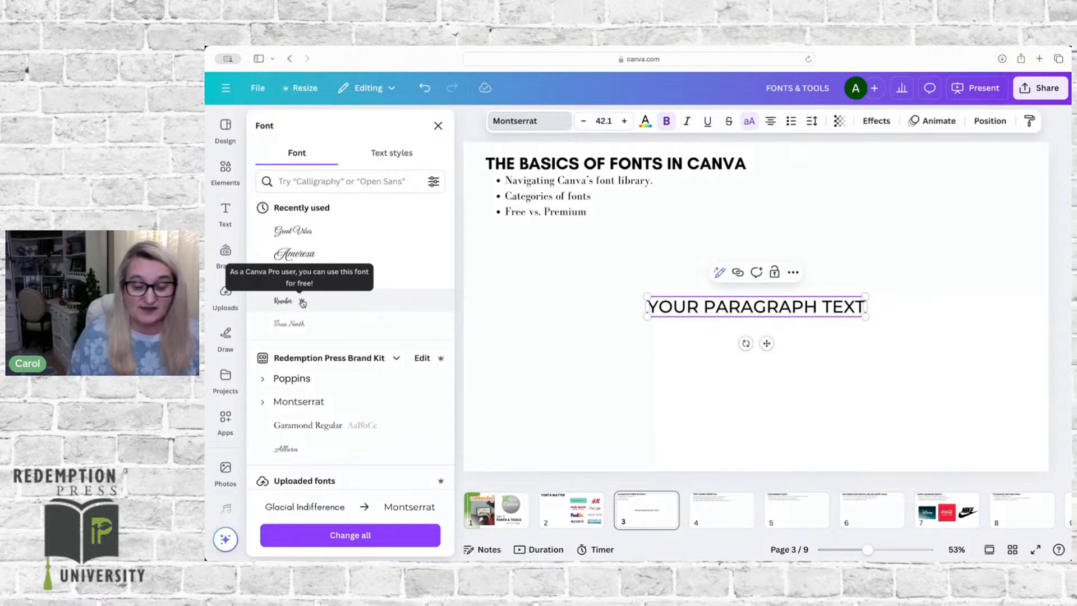
scroll(358, 236, "up", 5)
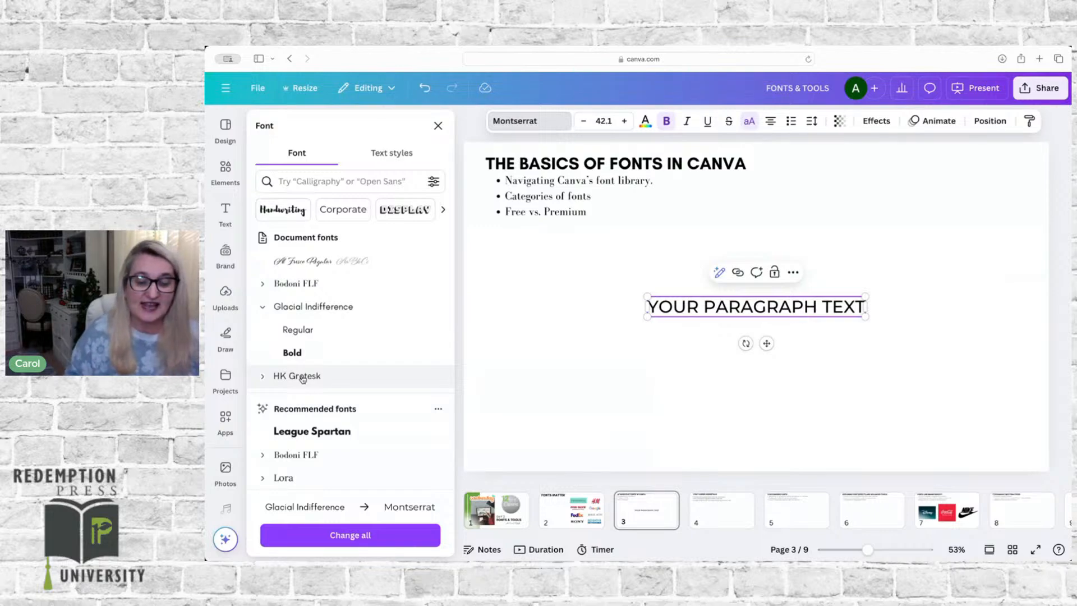
left_click(262, 306)
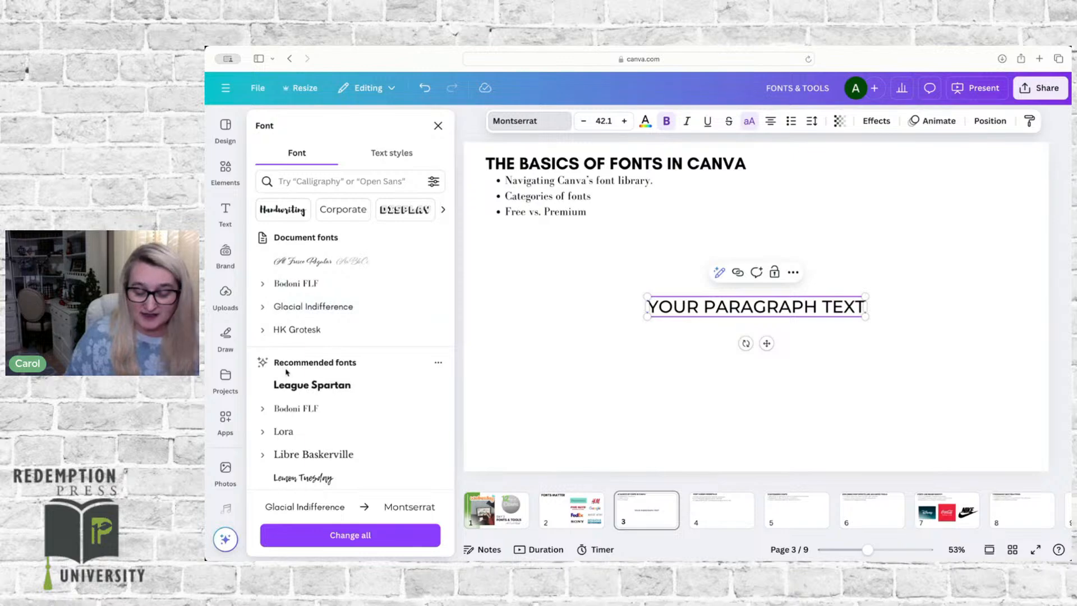
Step: View the options for the recommended fonts and apply League Spartan to the new paragraph text
scroll(285, 367, "down", 3)
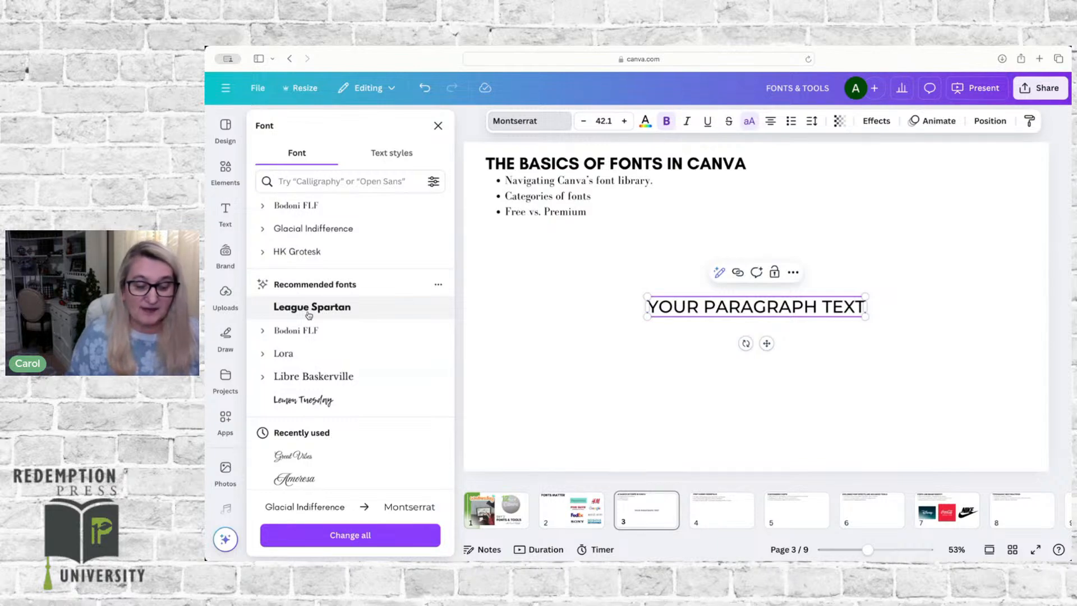
left_click(439, 286)
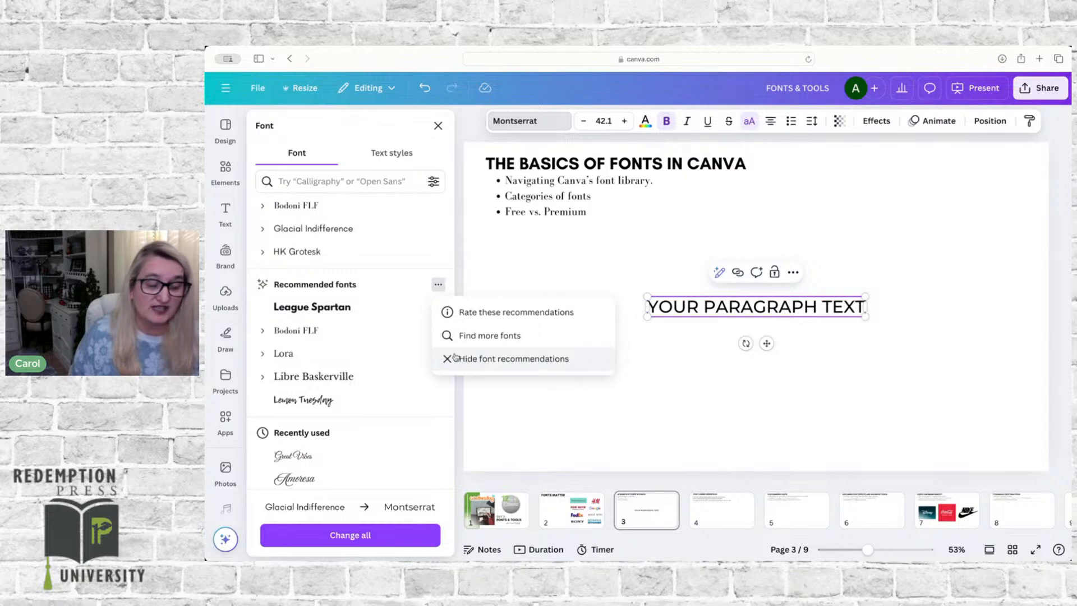
left_click(399, 319)
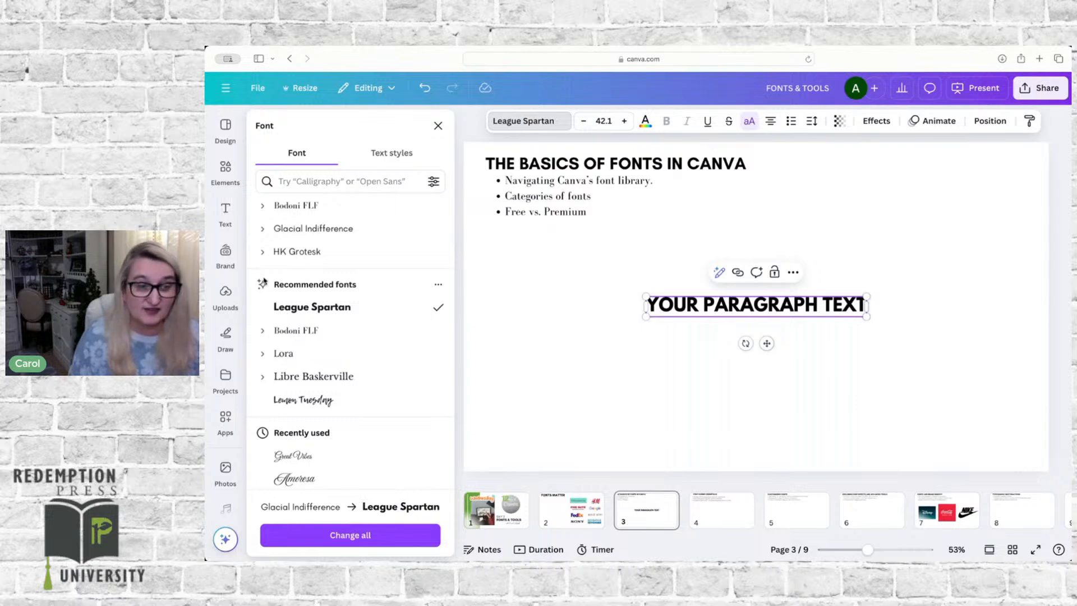
scroll(310, 362, "down", 2)
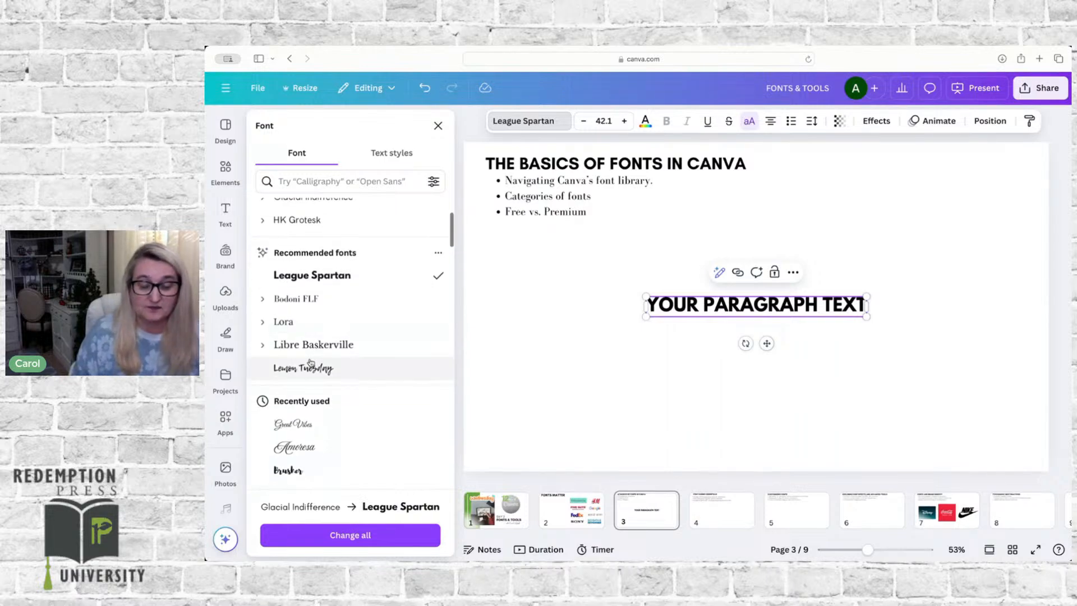
Step: Look through the recently used, Redemption Press Brand Kit and uploaded fonts, and close the font list
scroll(310, 362, "down", 5)
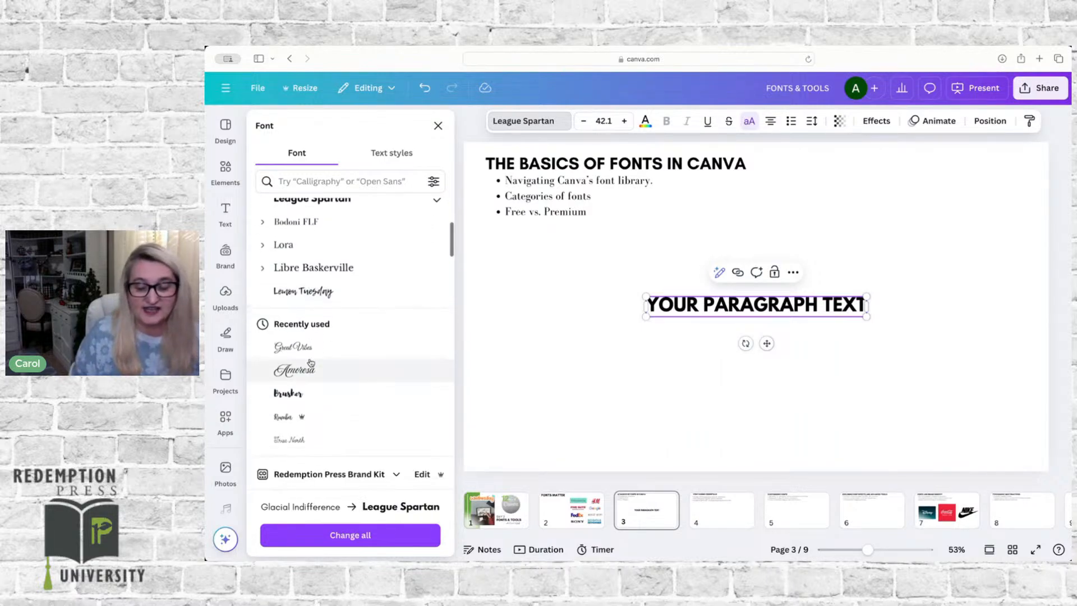
mouse_move(301, 371)
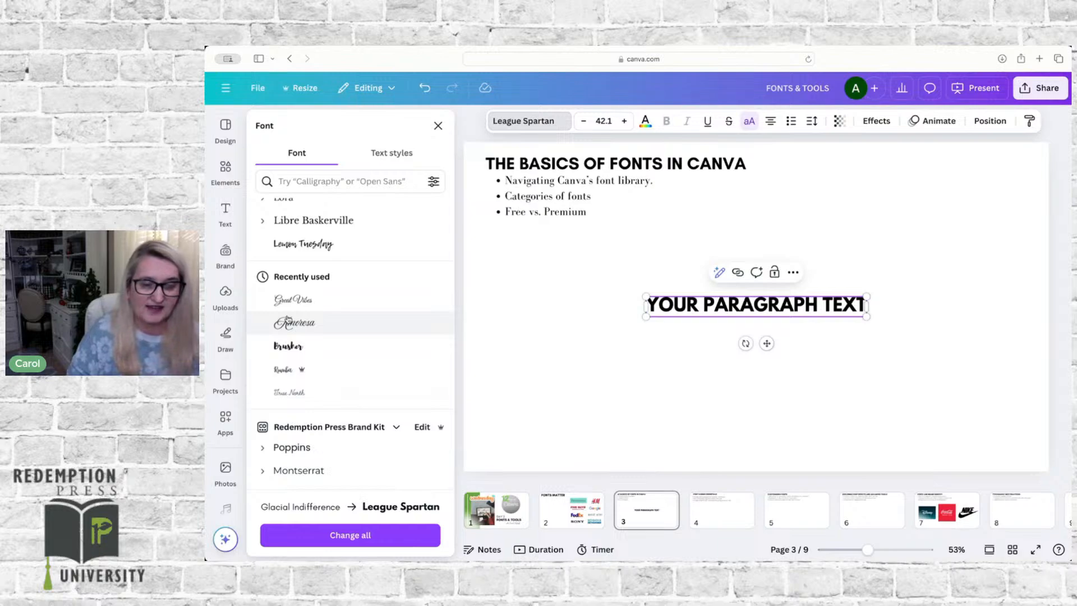
scroll(287, 319, "down", 5)
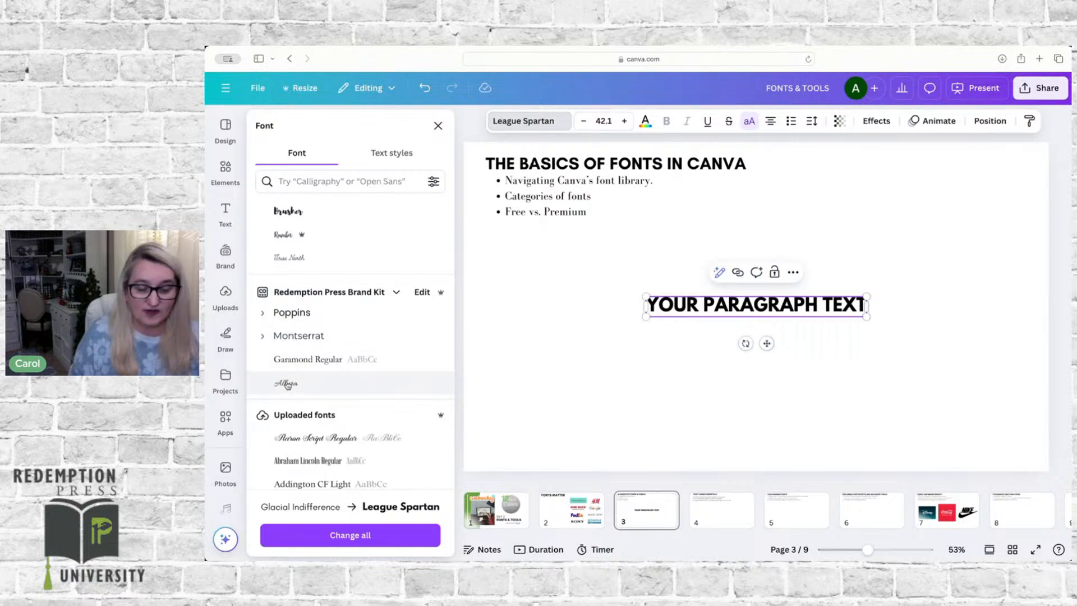
scroll(287, 384, "down", 5)
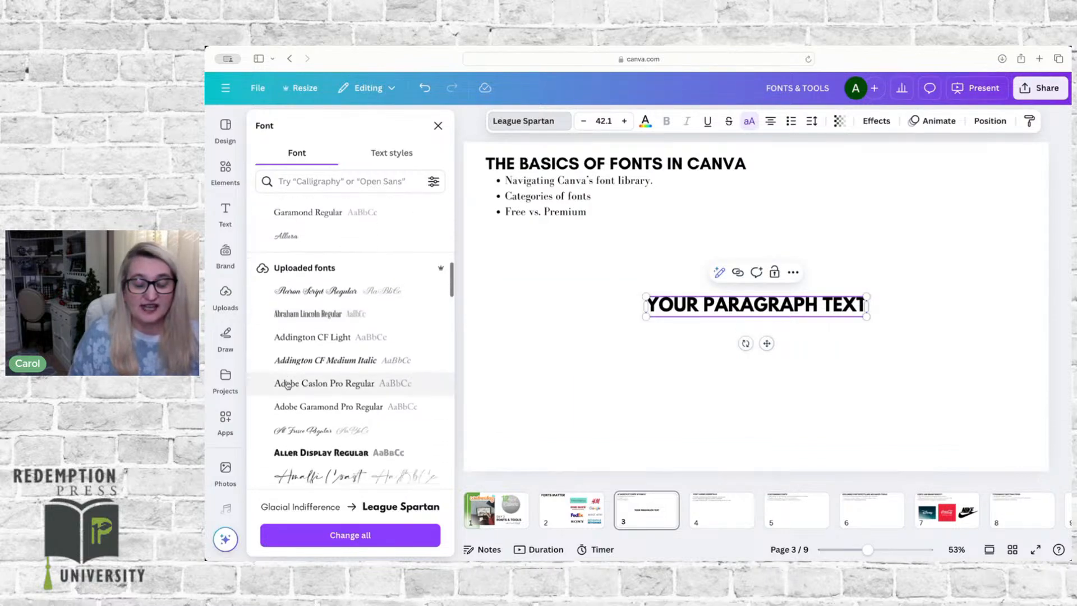
scroll(287, 384, "down", 2)
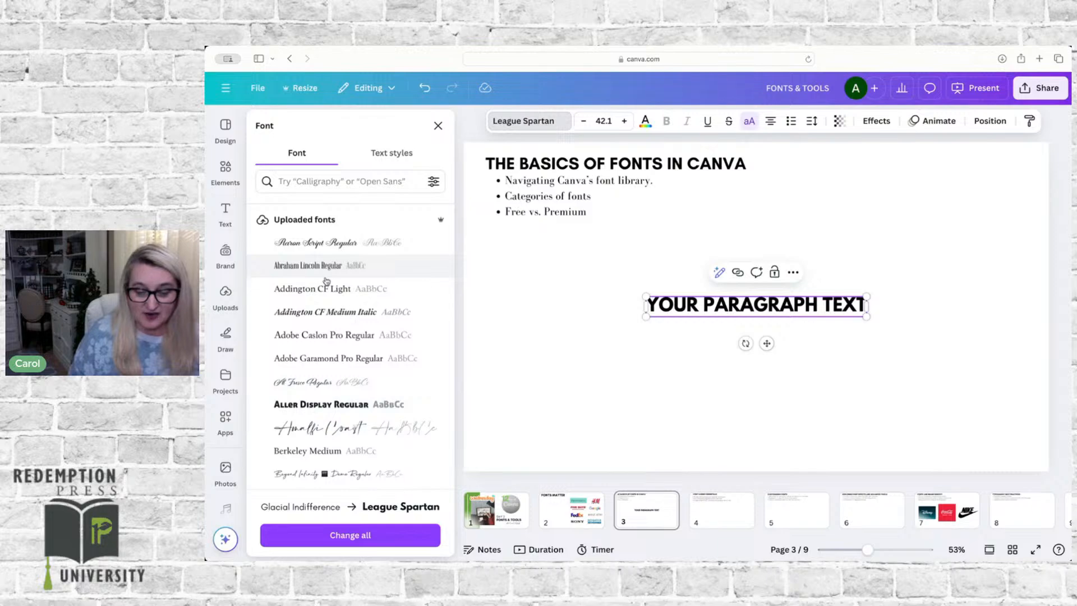
scroll(325, 280, "down", 2)
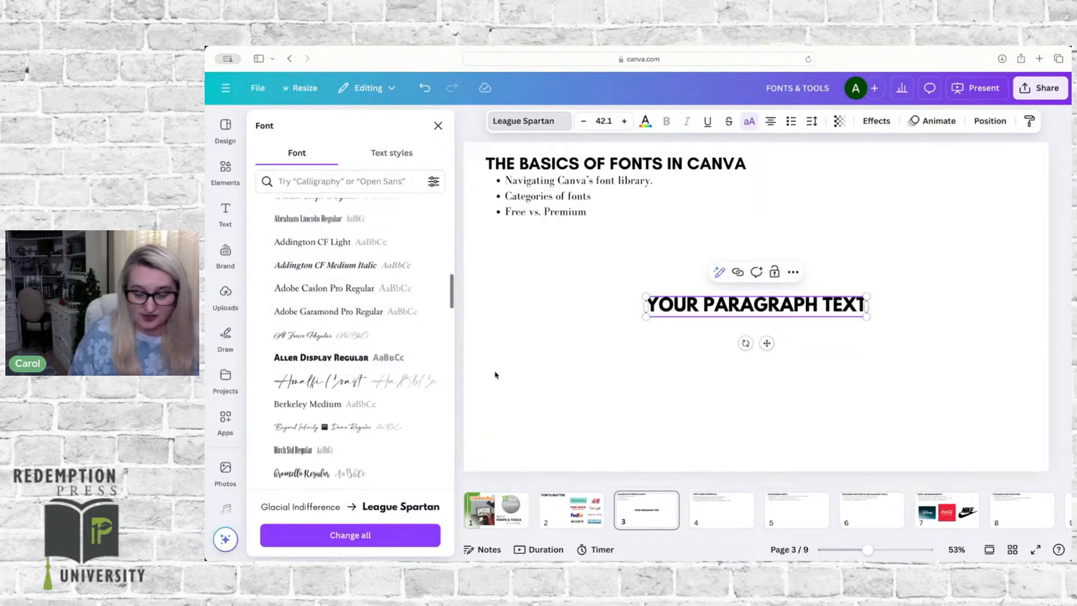
left_click(491, 445)
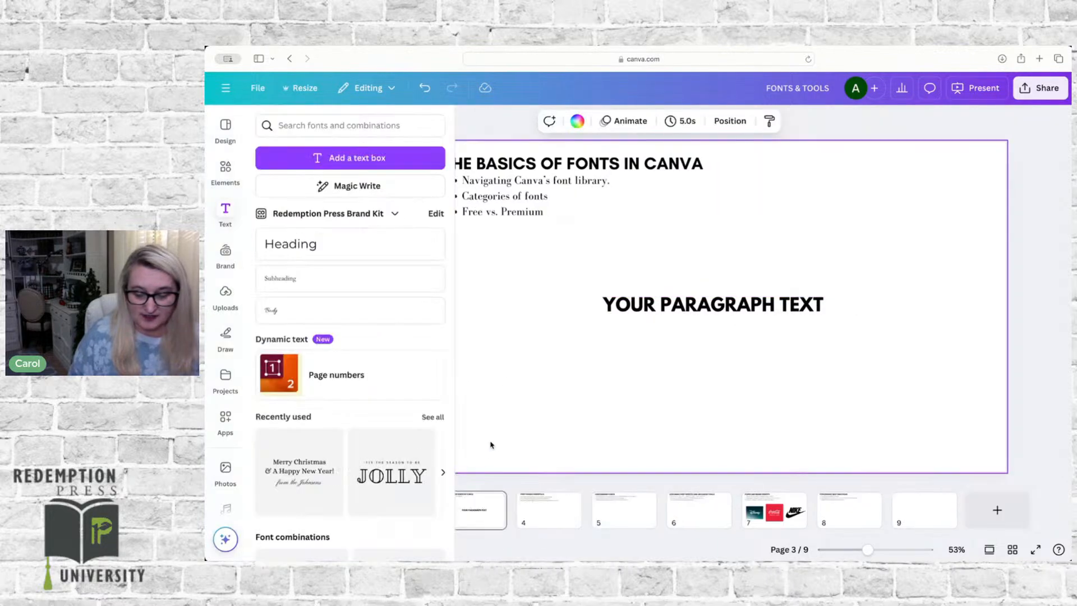
left_click(226, 208)
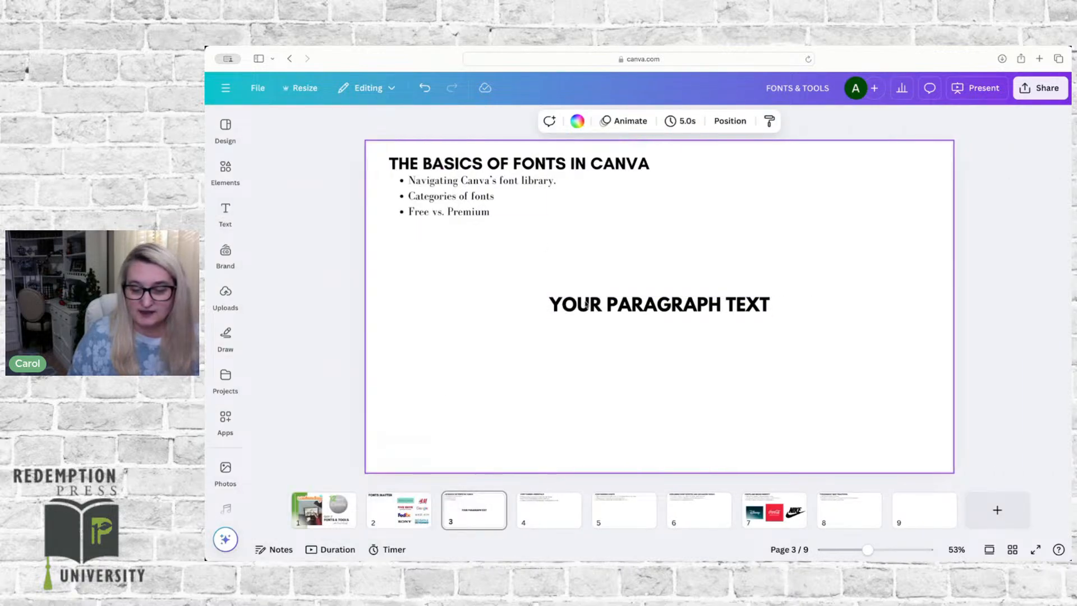
Step: Apply the Glacial Indifference font to the paragraph text on page 3
left_click(586, 303)
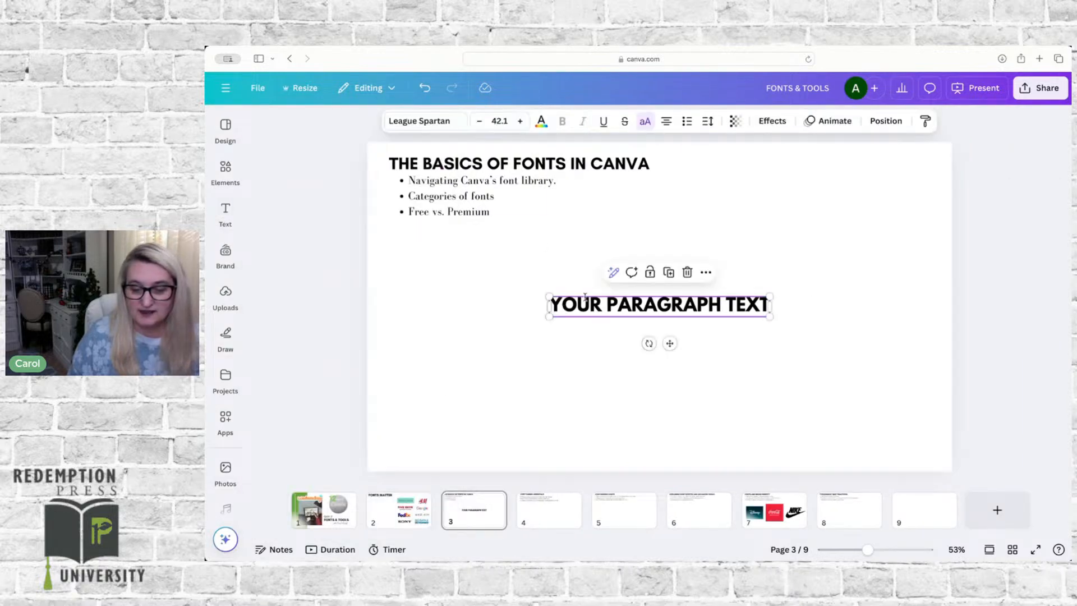
left_click(425, 122)
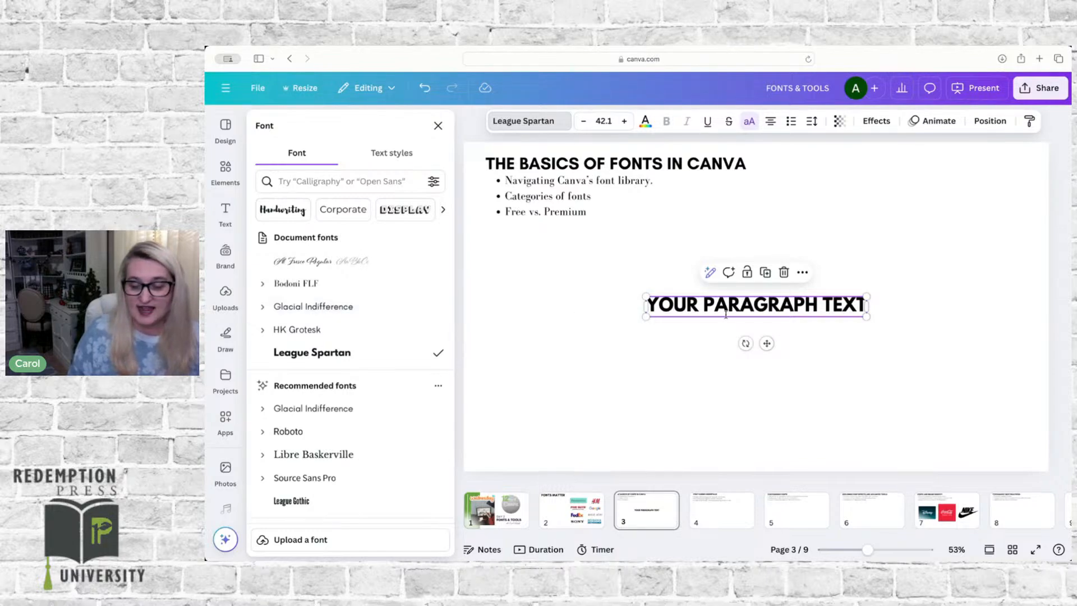
left_click(285, 307)
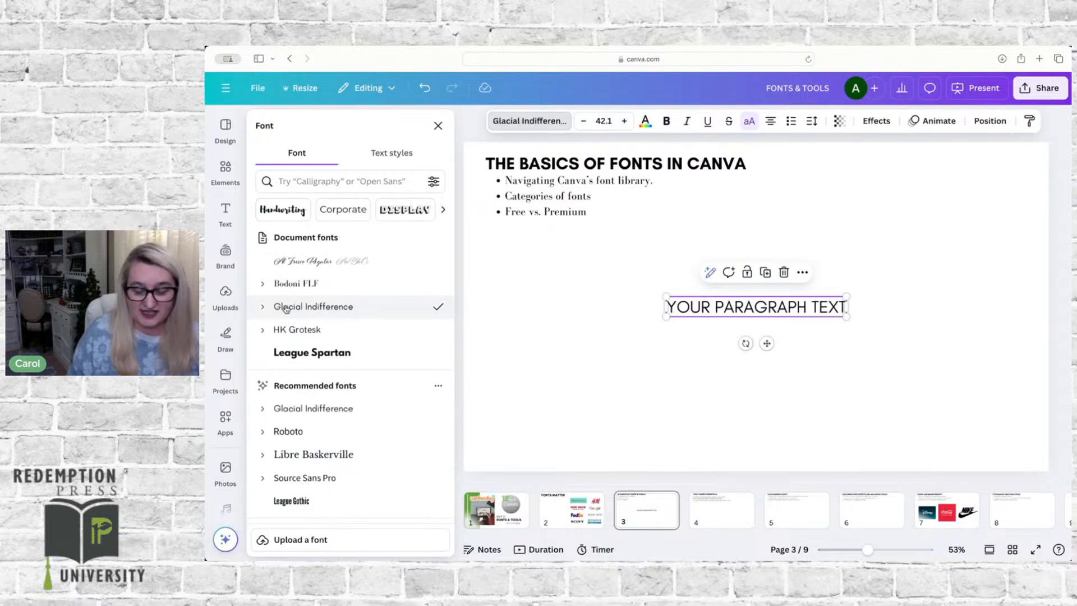
scroll(324, 340, "down", 3)
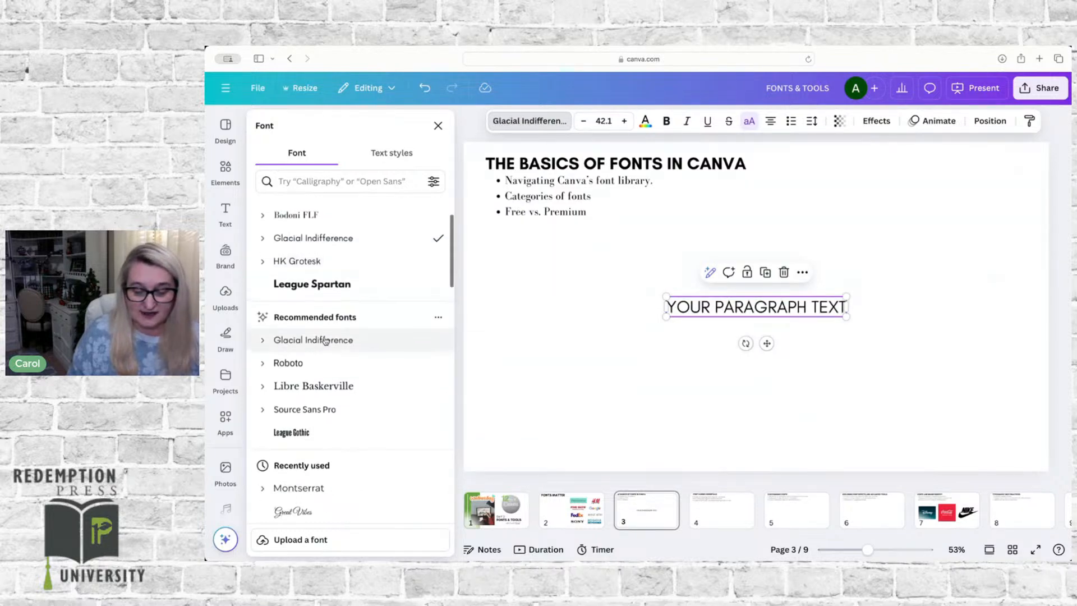
scroll(324, 340, "up", 1)
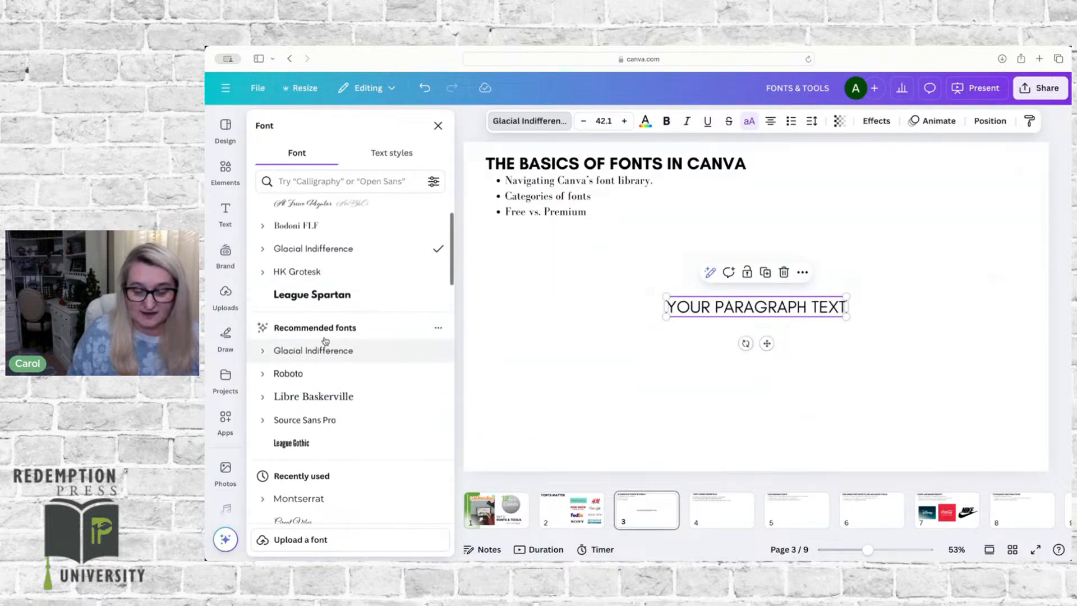
left_click(296, 350)
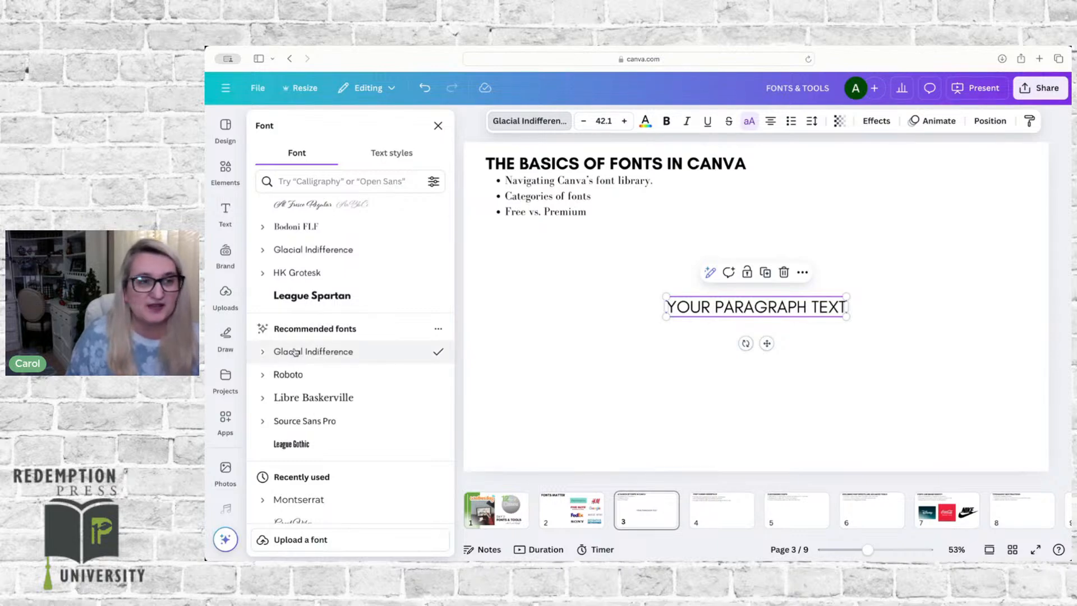
Step: Apply the Redemption Press Brand Kit font Poppins to the heading "The Basics of Fonts in Canva" and check the heading's font
scroll(303, 345, "down", 10)
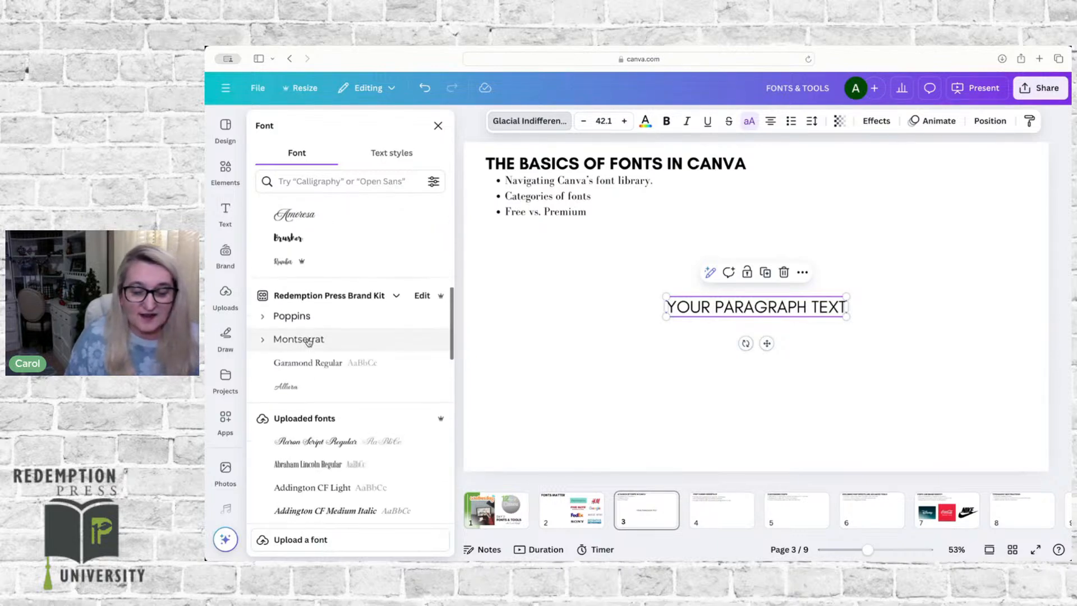
scroll(308, 342, "down", 2)
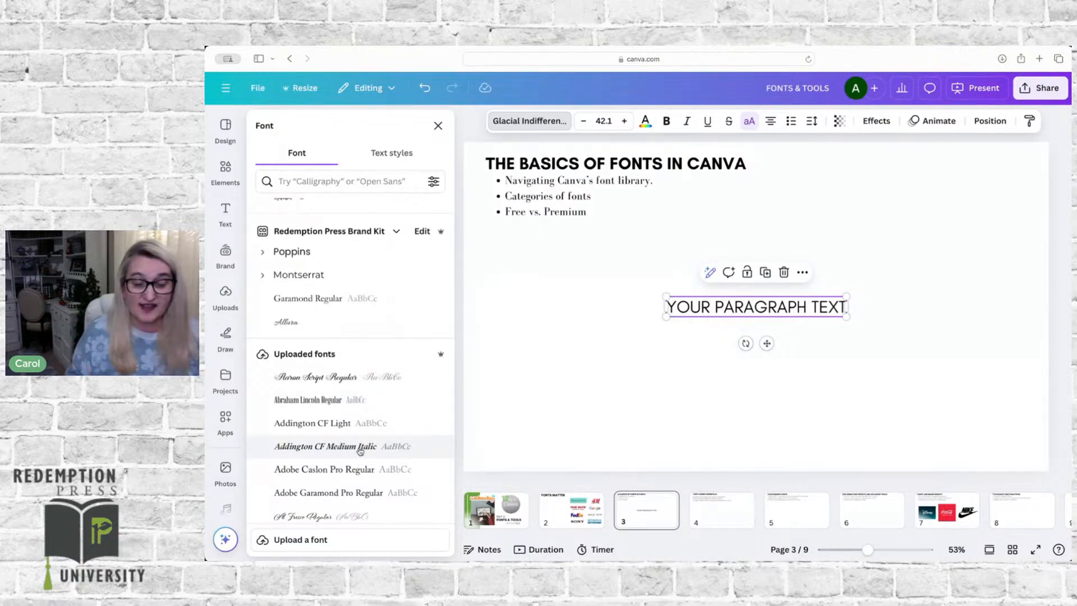
left_click(597, 161)
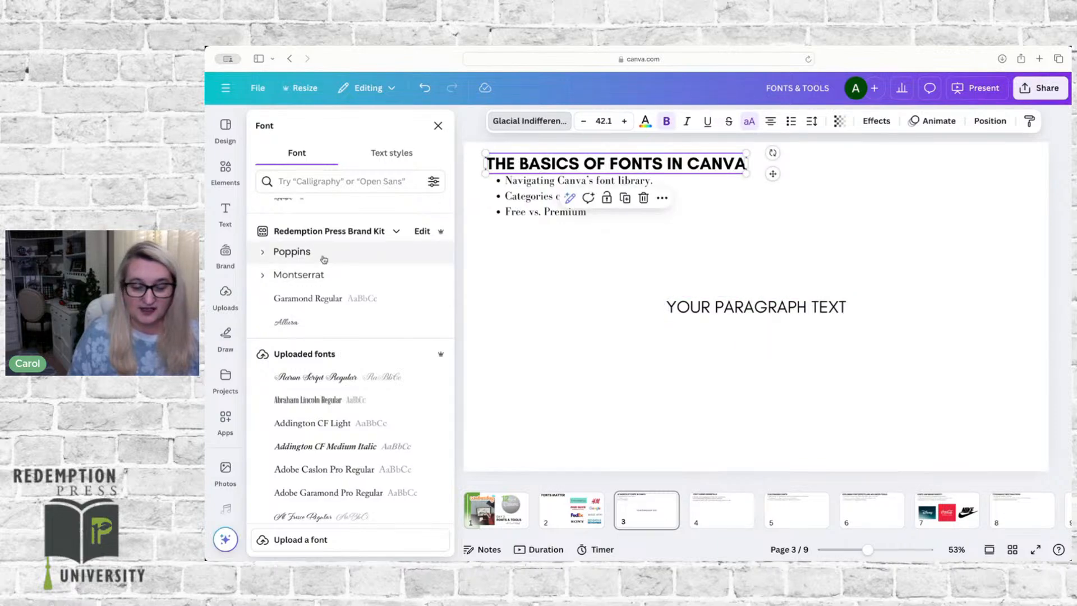
left_click(287, 252)
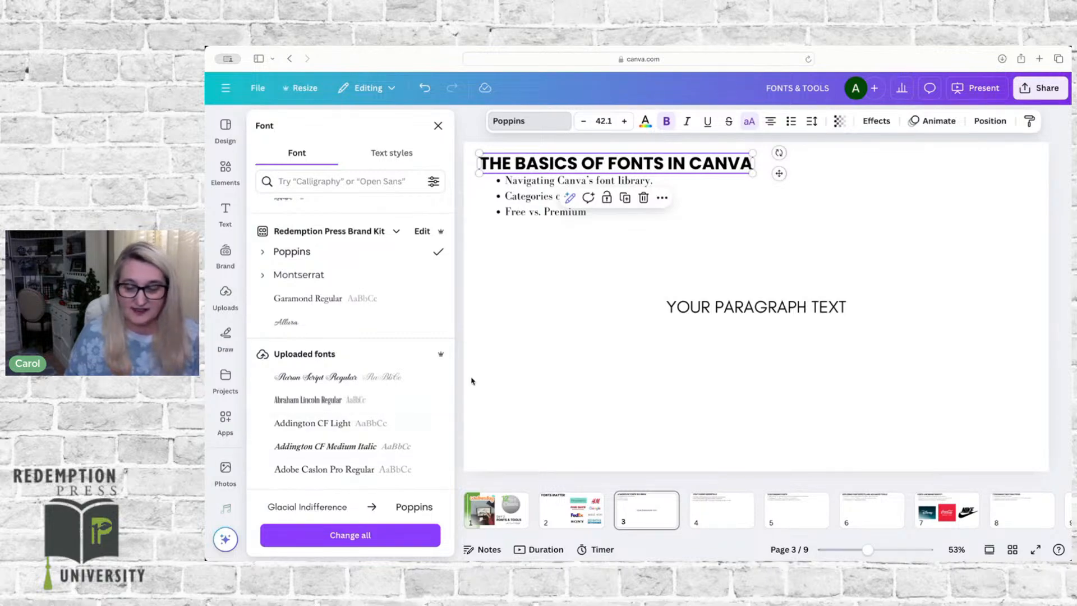
left_click(499, 385)
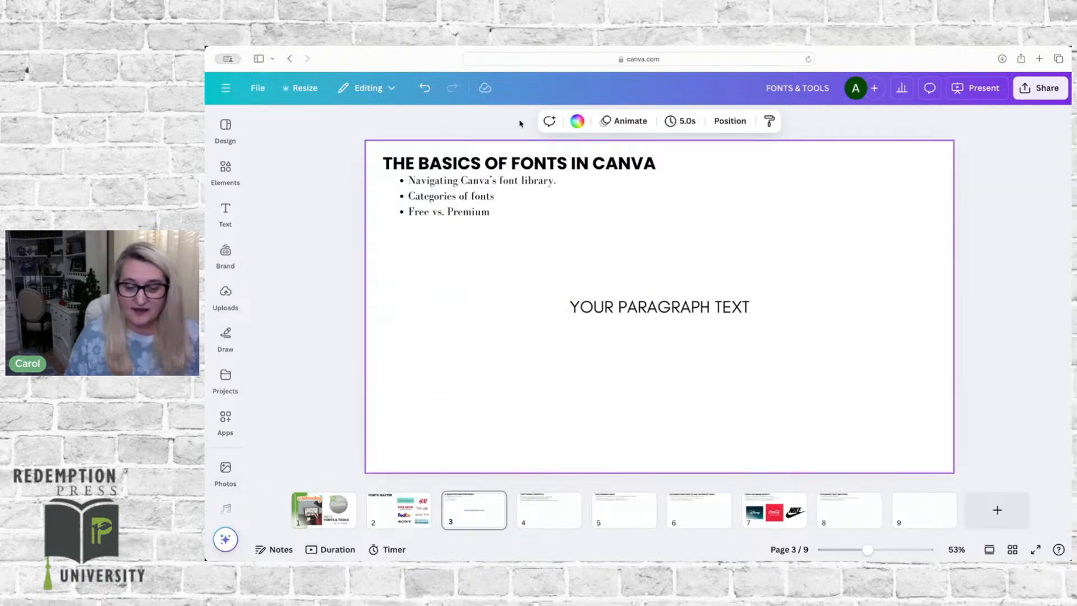
left_click(481, 164)
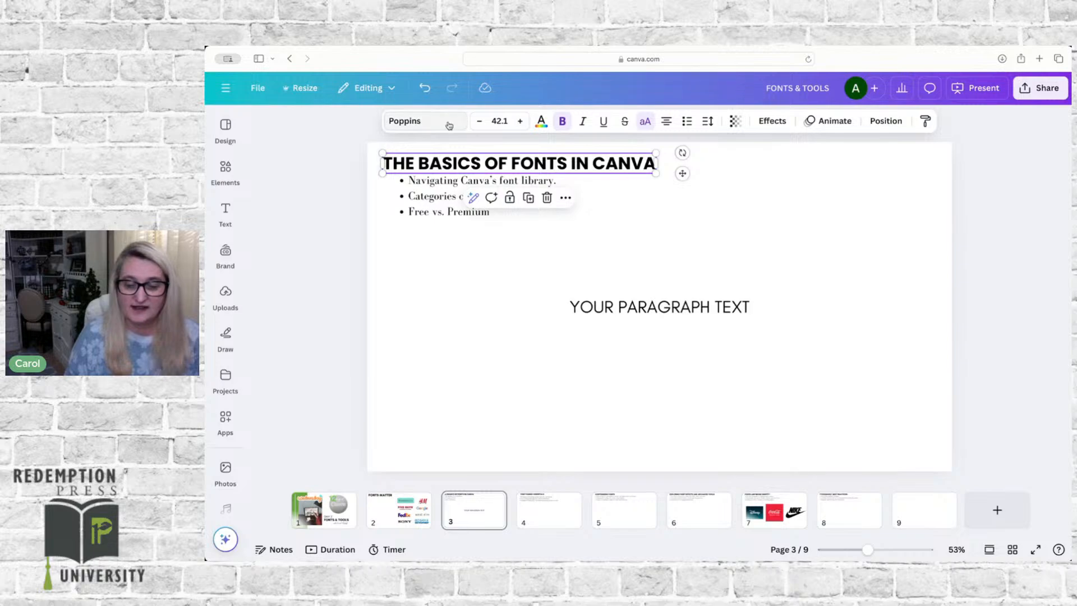
Step: With the paragraph text selected, look through the font library from the document fonts past the popular fonts to the English fonts
left_click(605, 312)
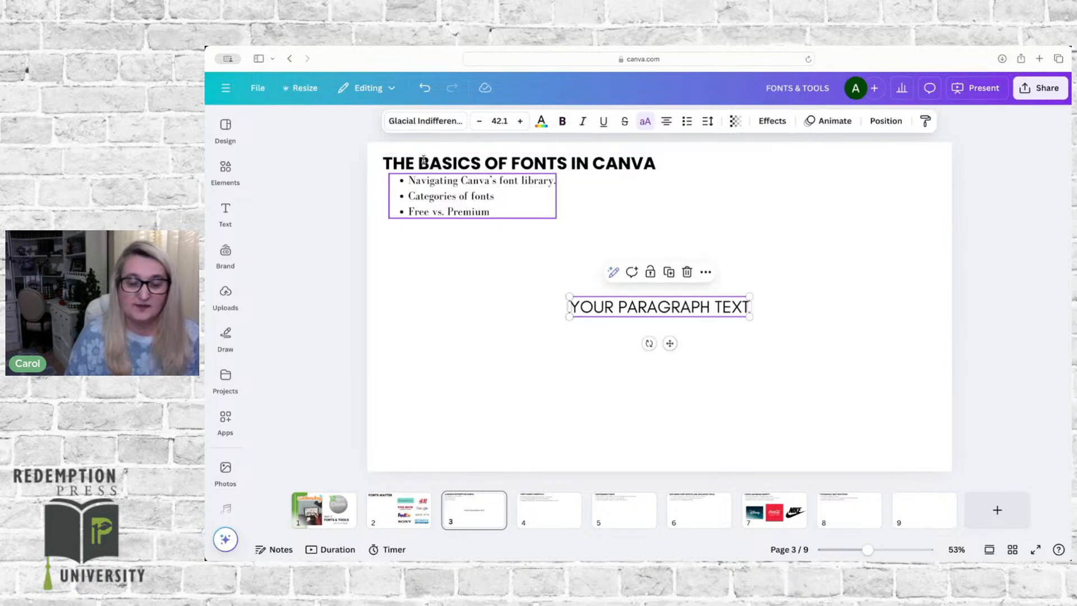
left_click(407, 121)
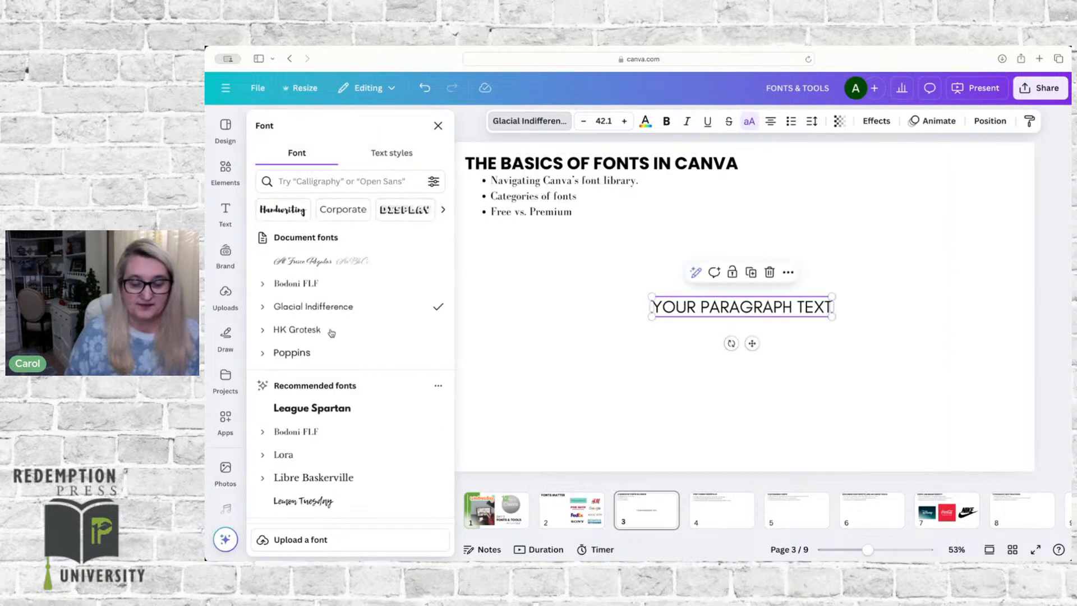
scroll(335, 359, "down", 5)
scroll(335, 359, "down", 6)
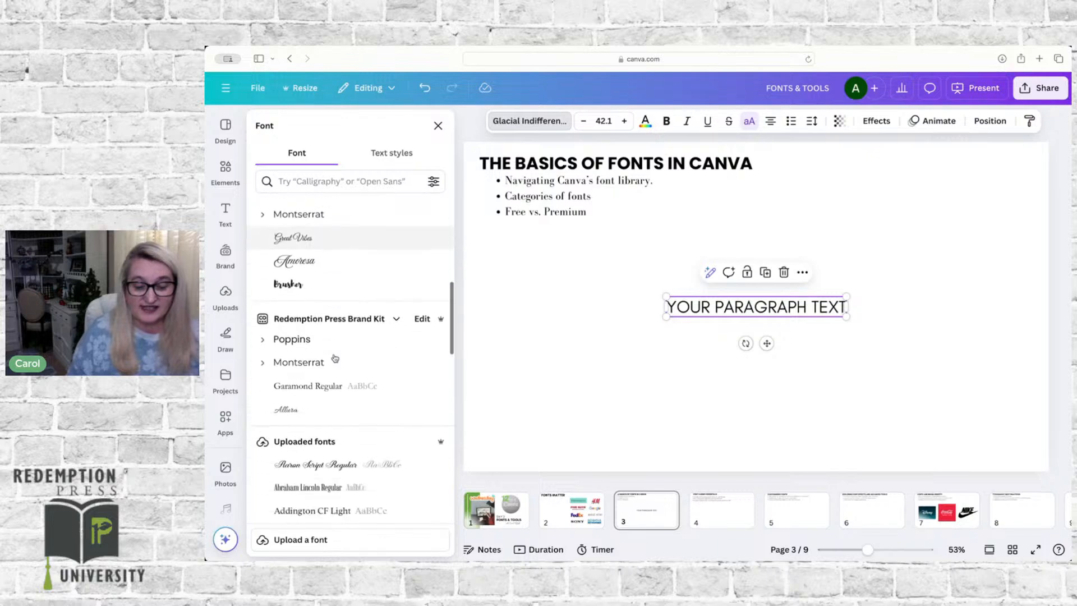
scroll(335, 359, "down", 10)
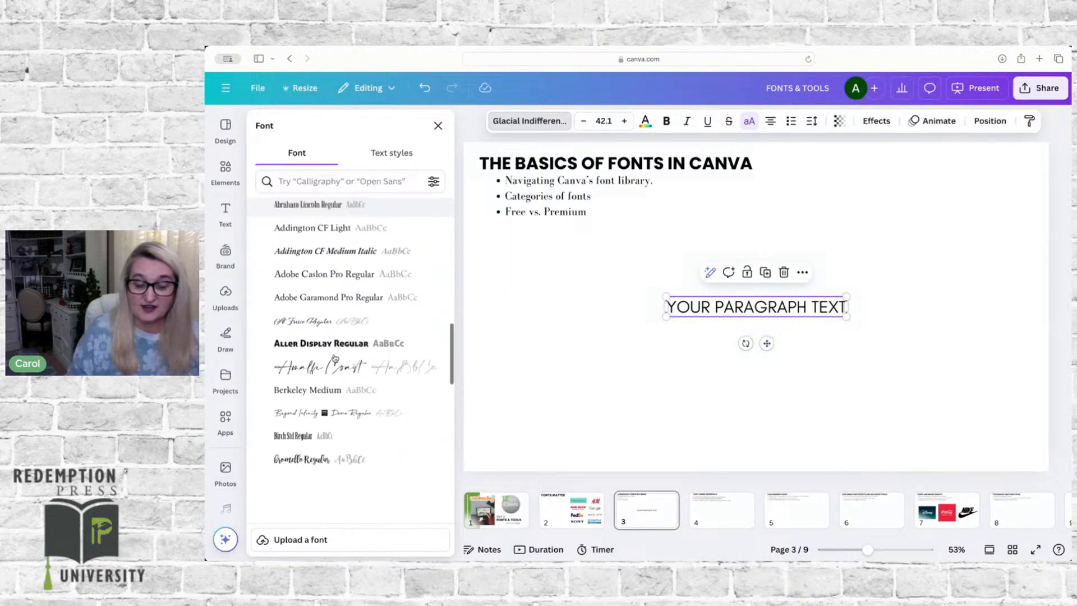
scroll(335, 358, "down", 4)
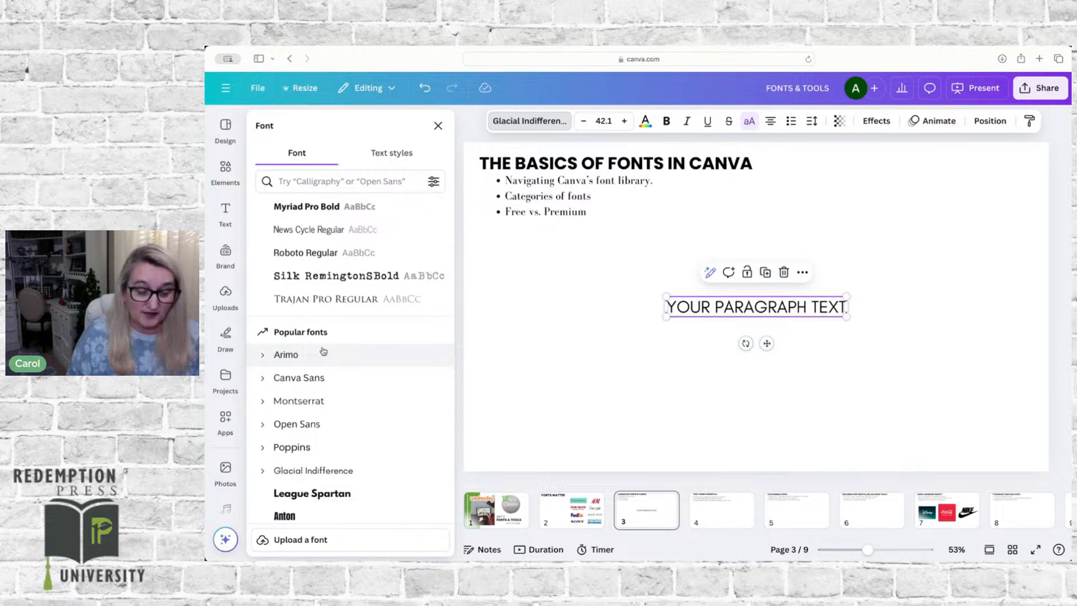
scroll(323, 351, "down", 2)
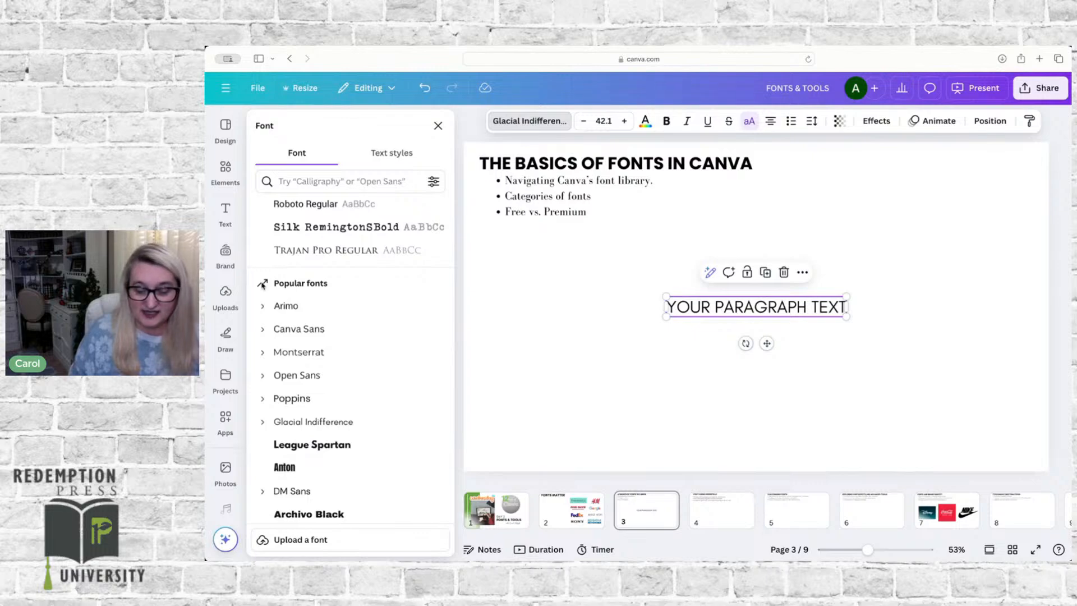
scroll(262, 285, "down", 10)
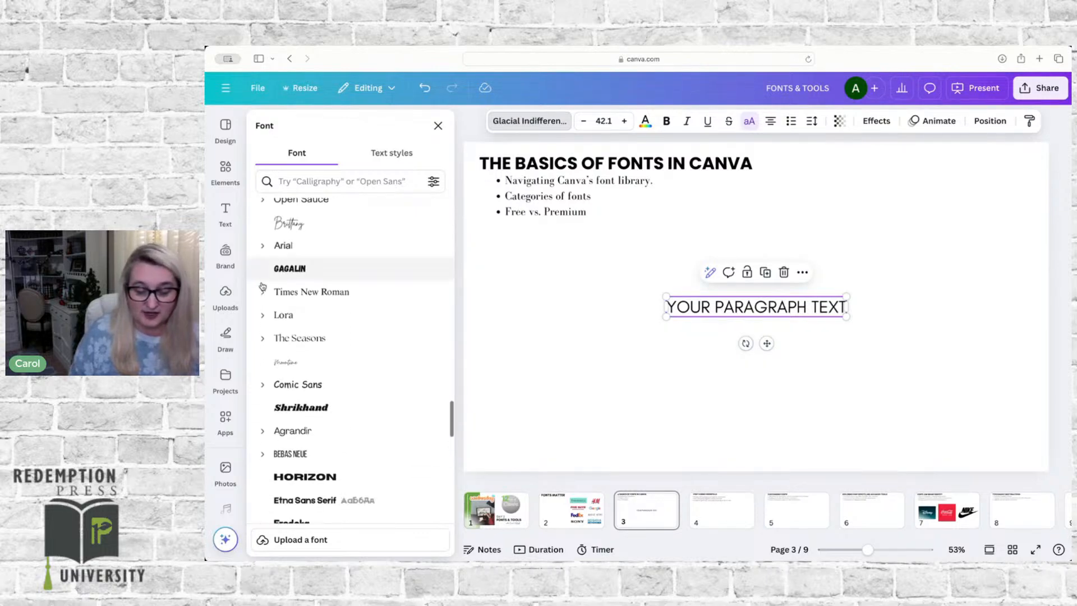
scroll(263, 288, "down", 10)
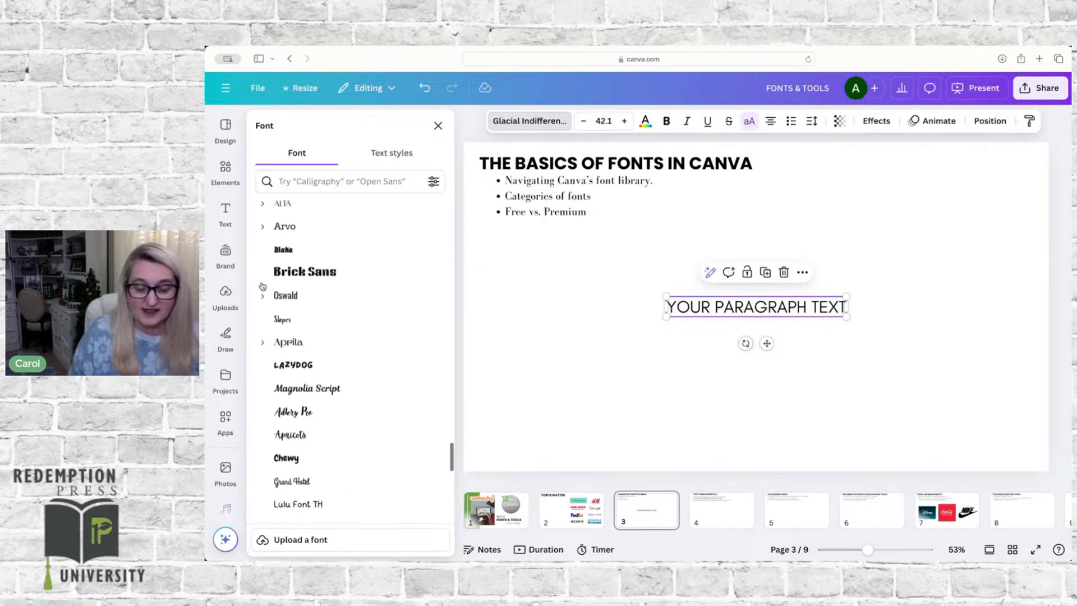
scroll(263, 286, "down", 10)
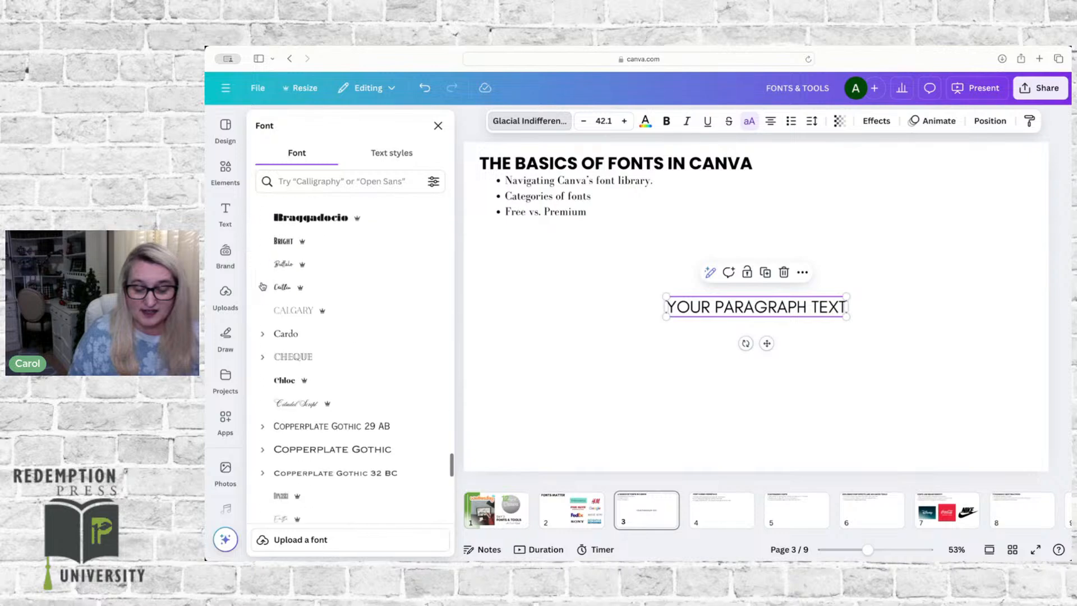
scroll(263, 286, "down", 10)
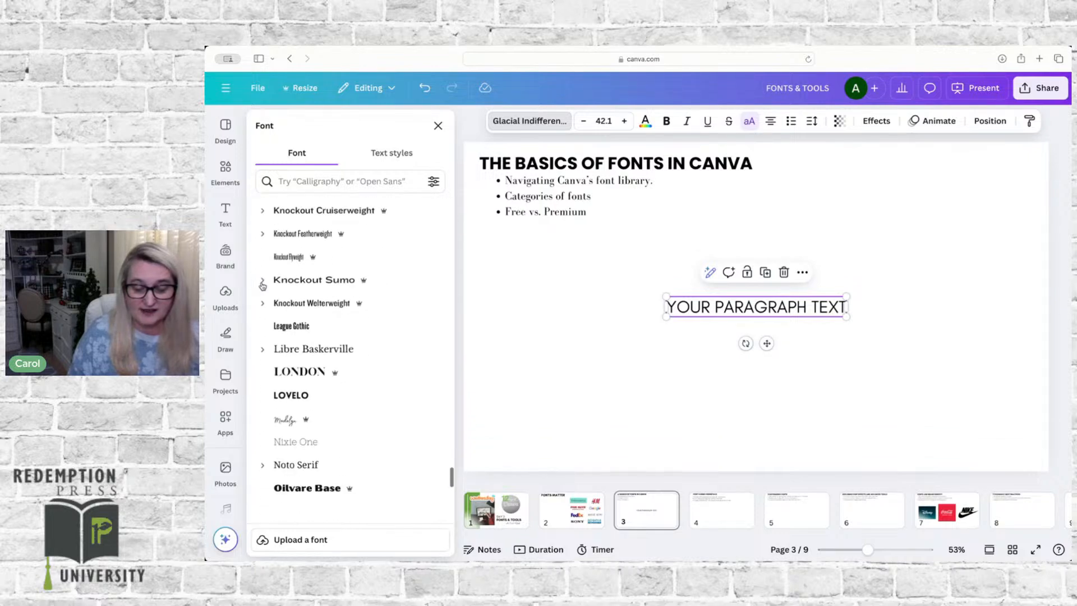
scroll(263, 286, "down", 10)
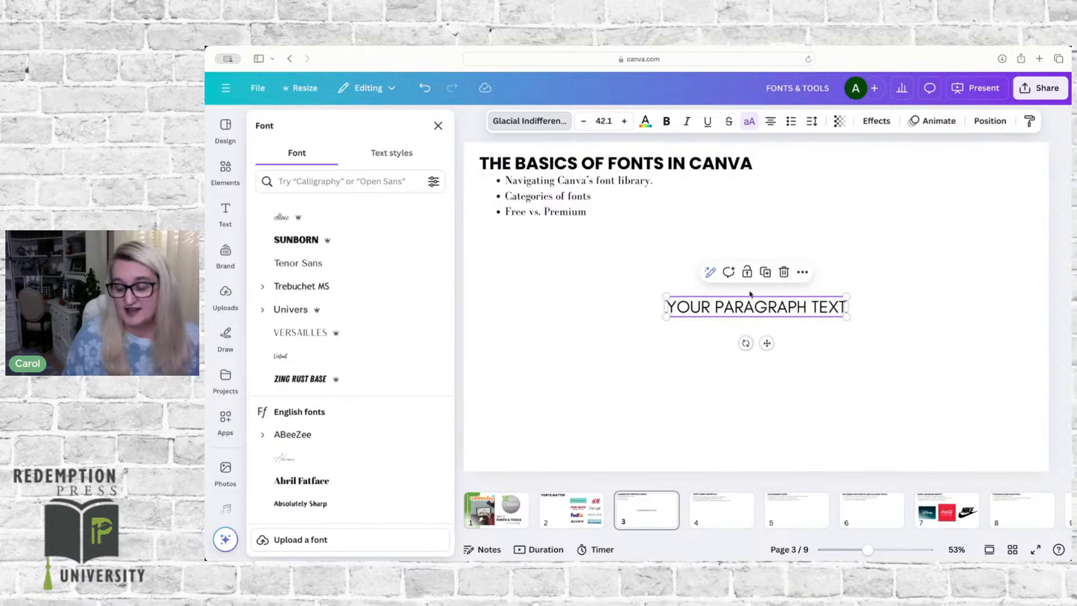
Step: Go to page 4, Font Pairing Essentials, and look at the ready-made font combinations available for text
left_click(721, 514)
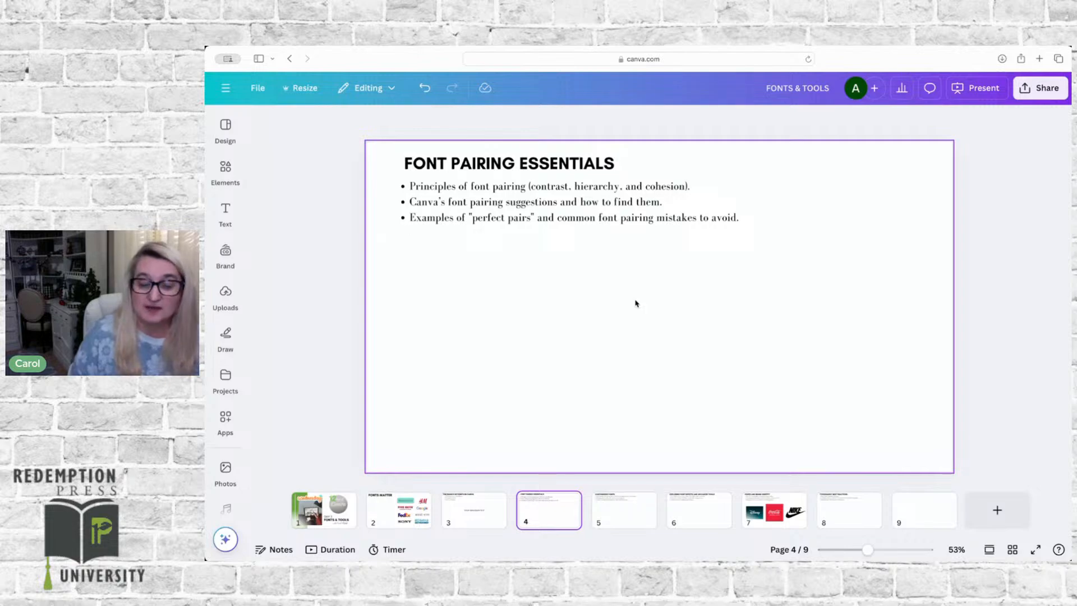
left_click(225, 210)
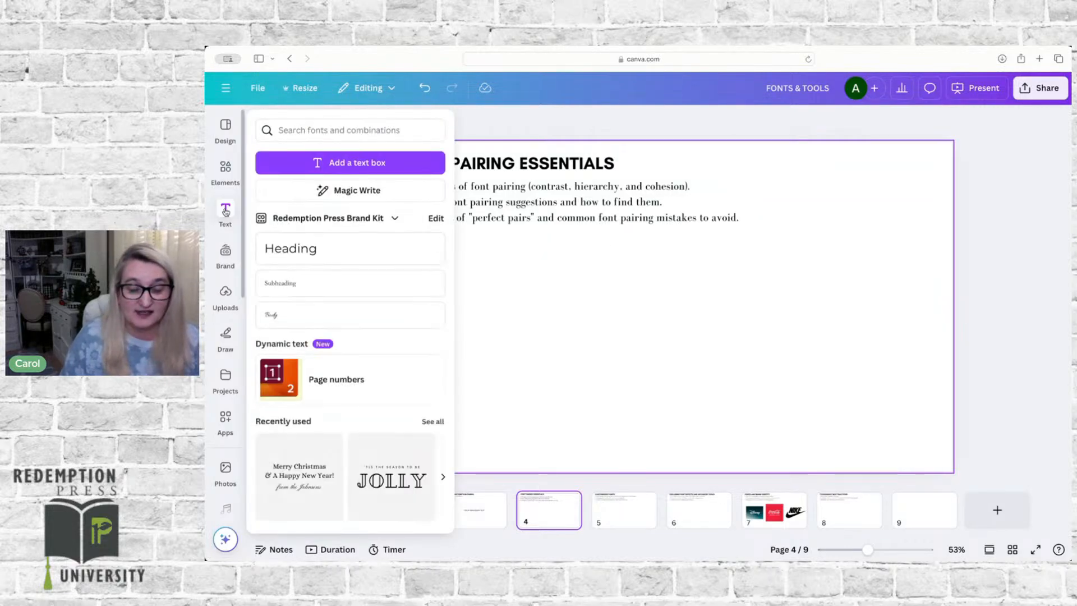
scroll(308, 417, "down", 2)
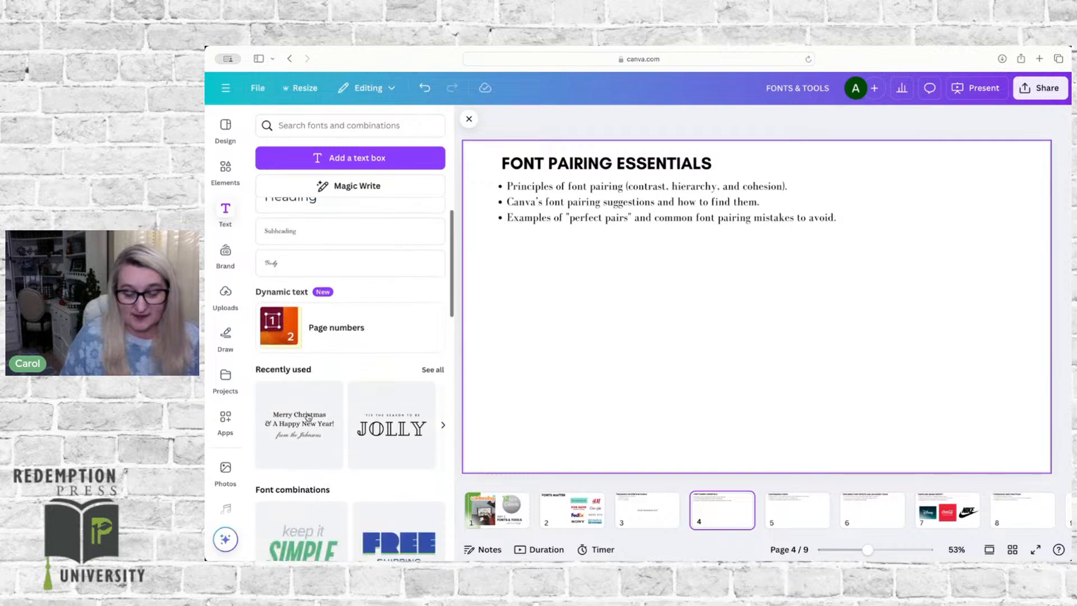
scroll(308, 416, "down", 3)
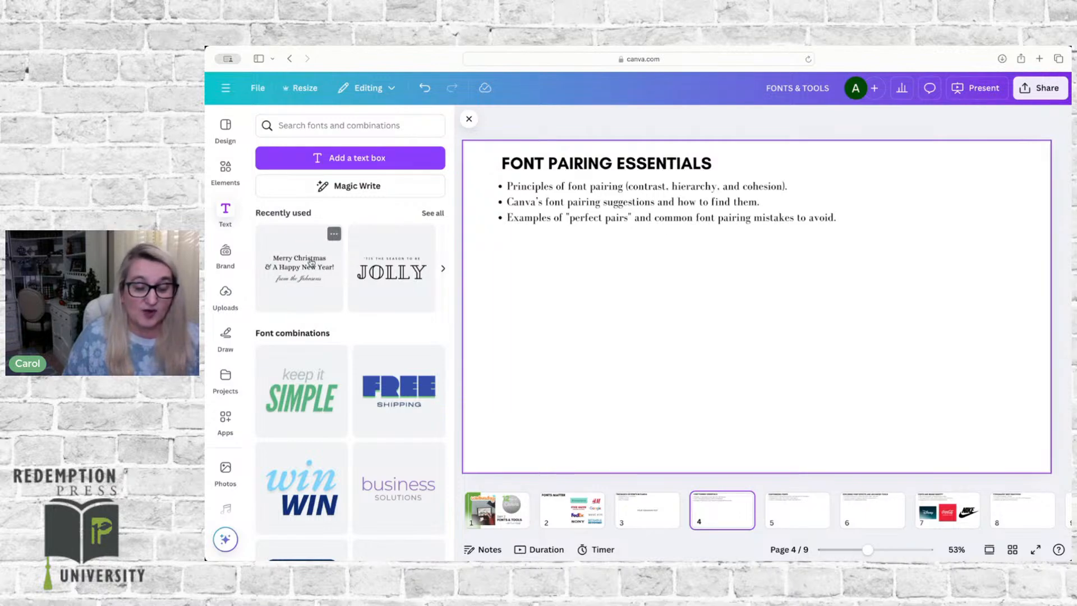
Step: Add the recently used "Merry Christmas & A Happy New Year!" font combination to page 4 and look through the other font combinations
left_click(306, 265)
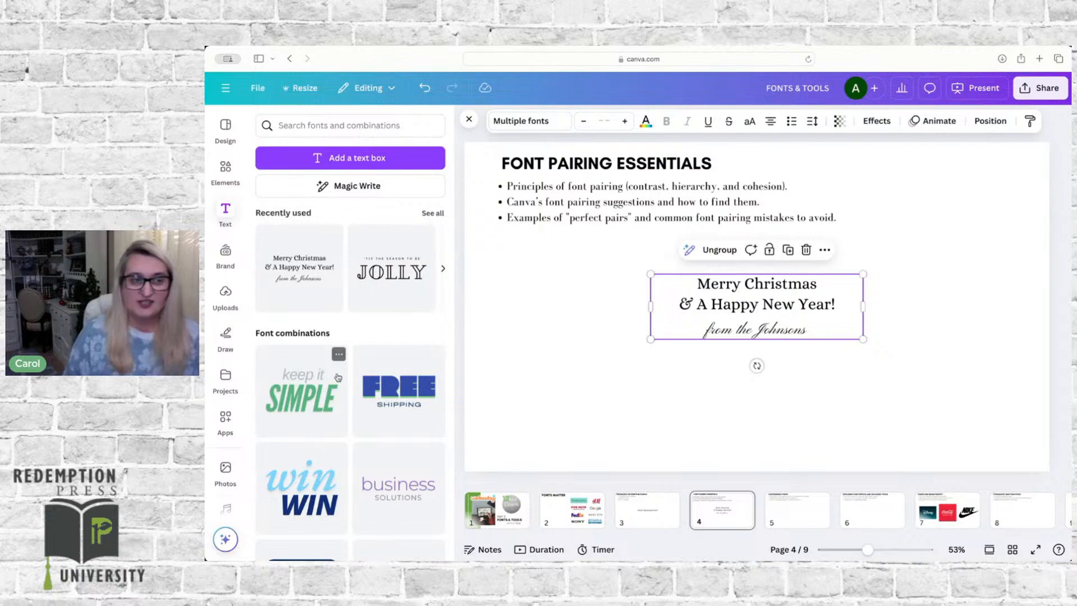
scroll(312, 398, "down", 5)
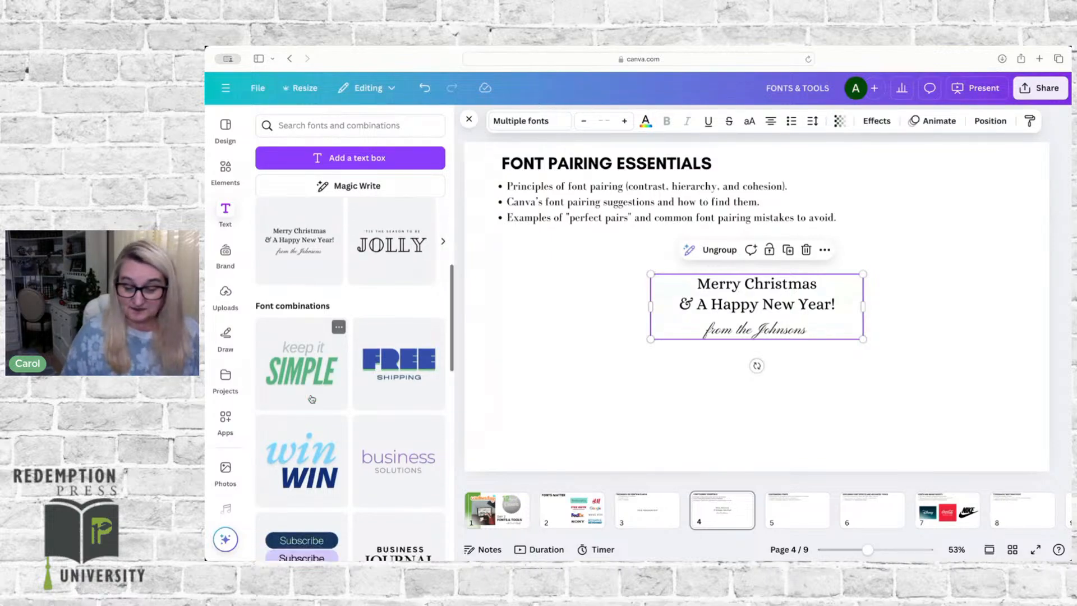
scroll(312, 398, "down", 4)
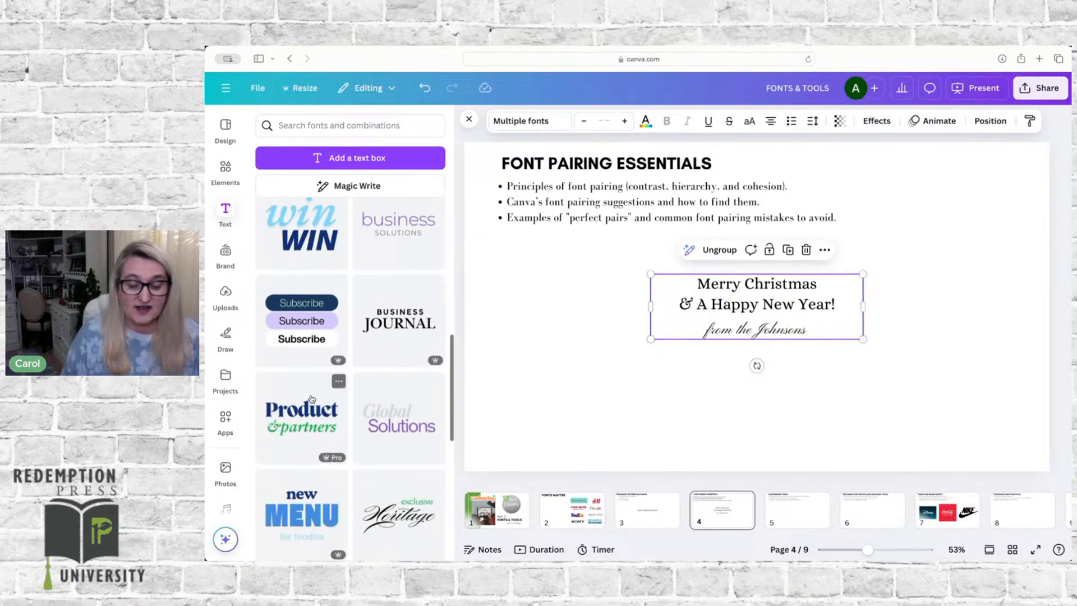
scroll(312, 398, "down", 1)
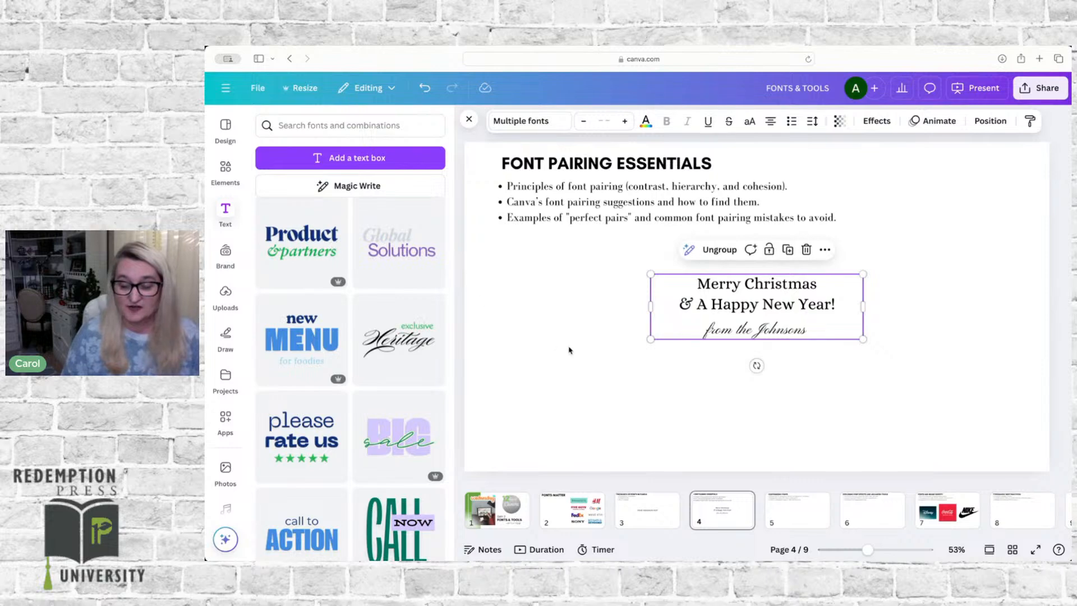
left_click(683, 380)
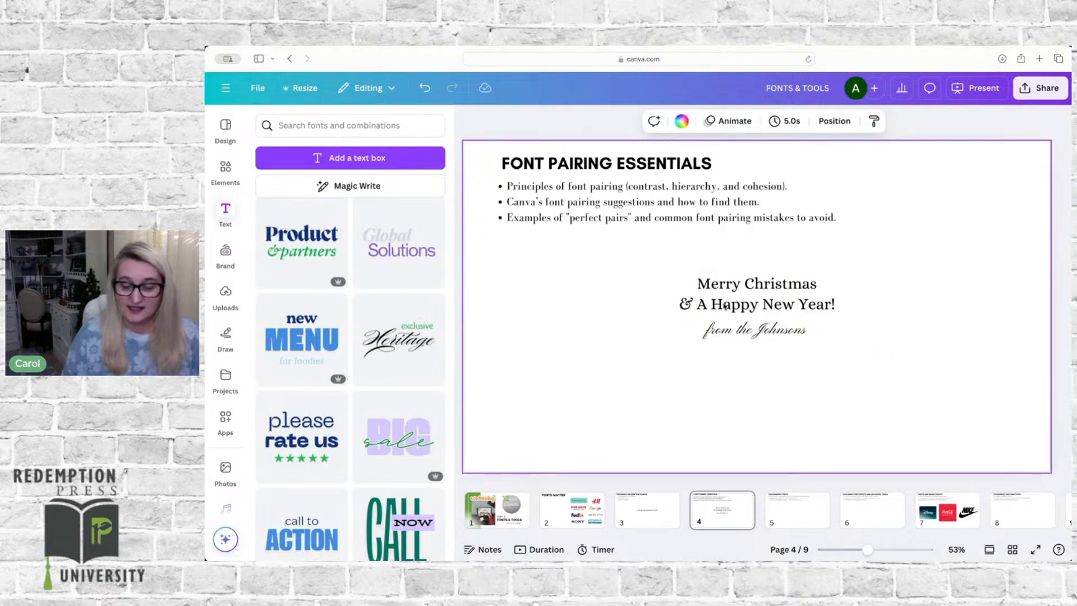
Step: Search the fonts for "play" and apply Playfair Display to the paragraph text on page 3
left_click(653, 519)
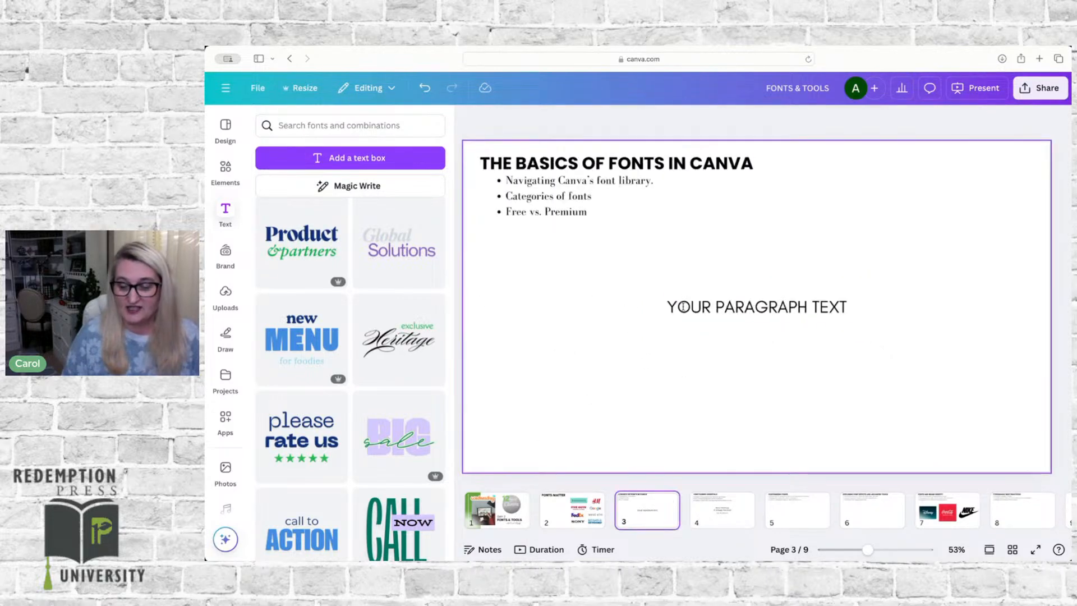
left_click(722, 305)
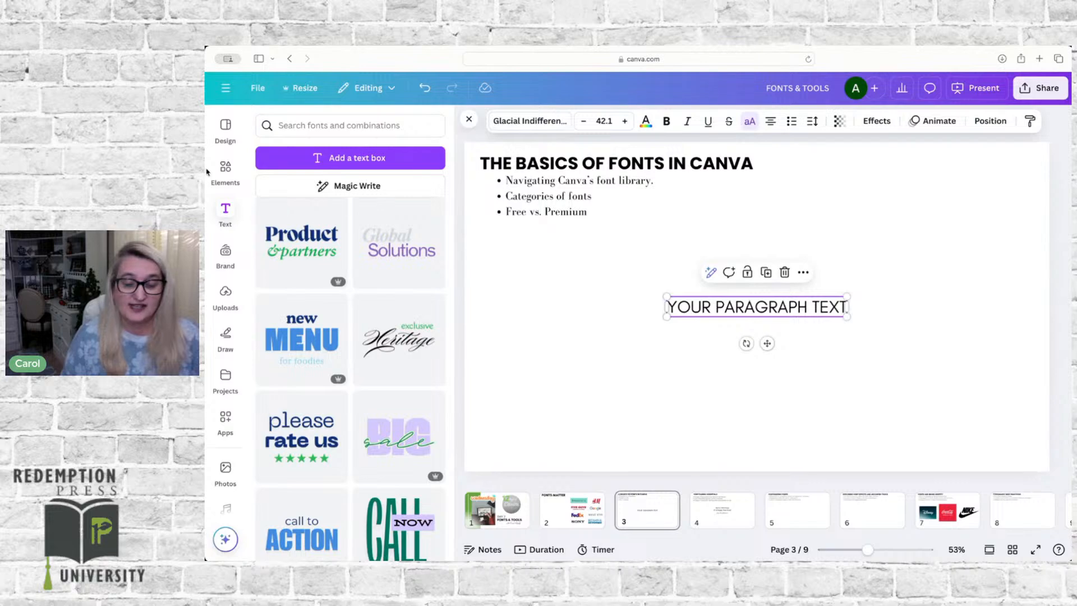
left_click(517, 122)
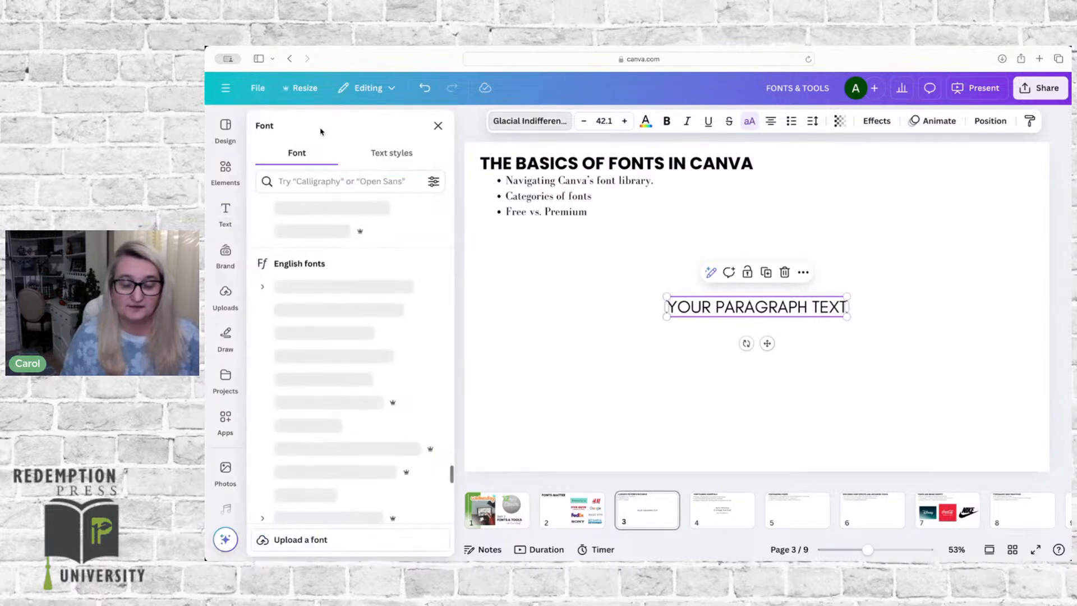
left_click(307, 181)
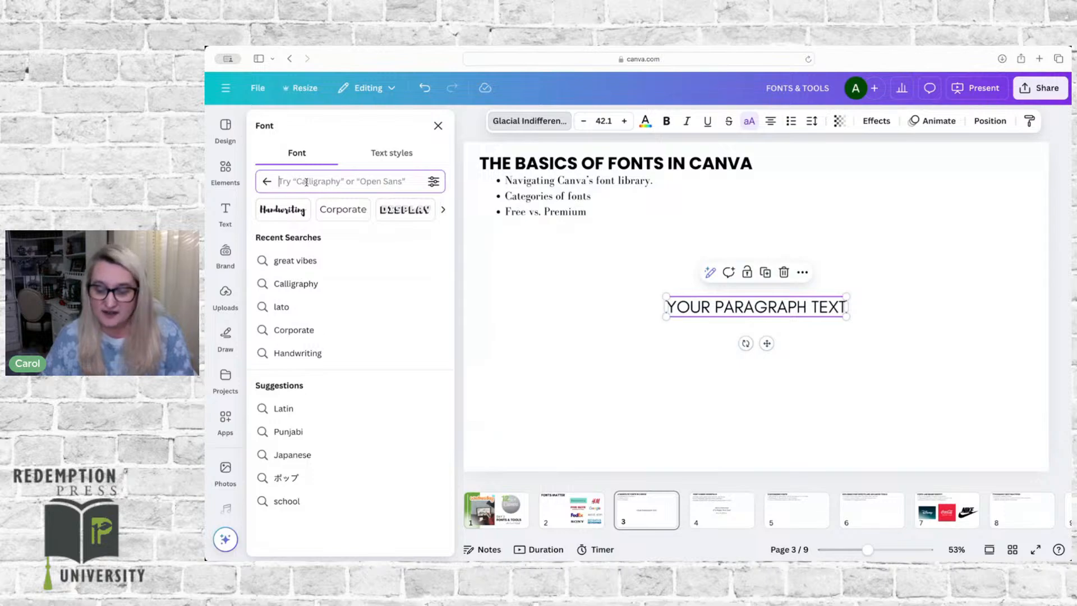
type("pay")
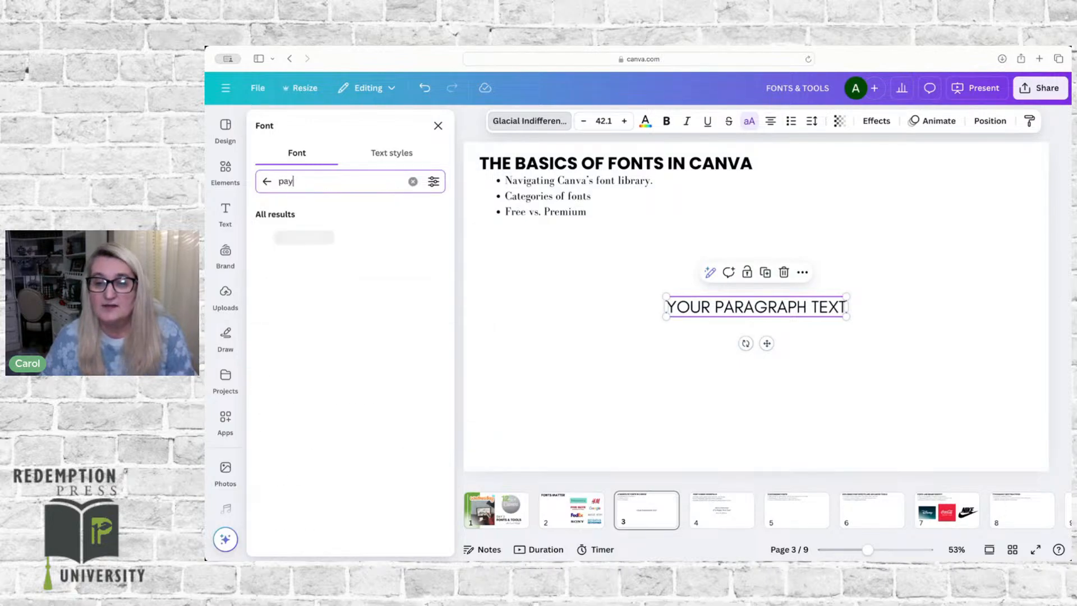
type("fa")
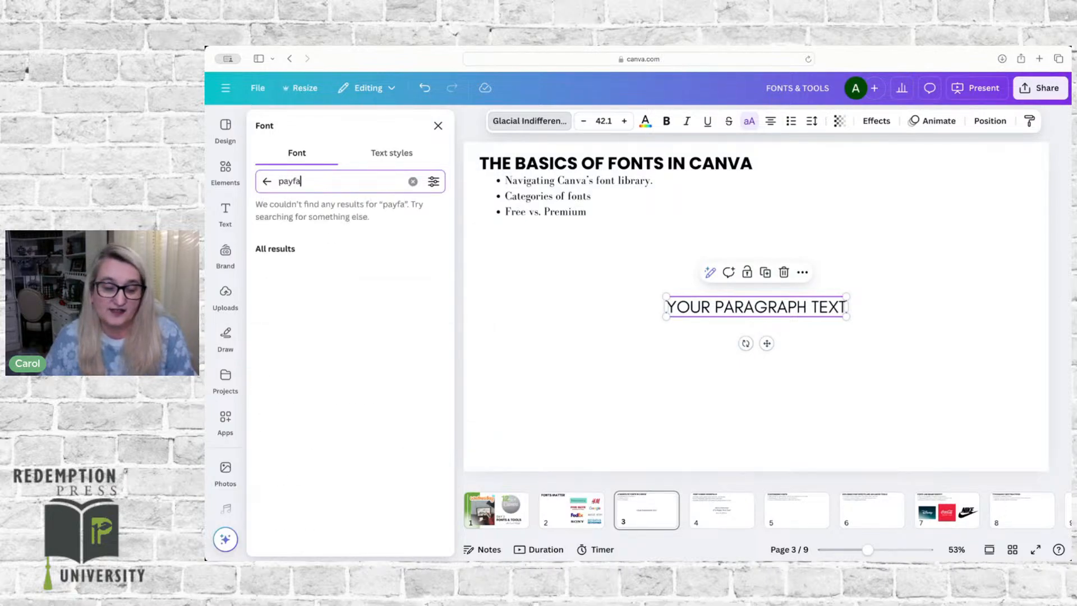
key("BackSpace")
key("BackSpace")
key("BackSpace")
key("BackSpace")
type("lay")
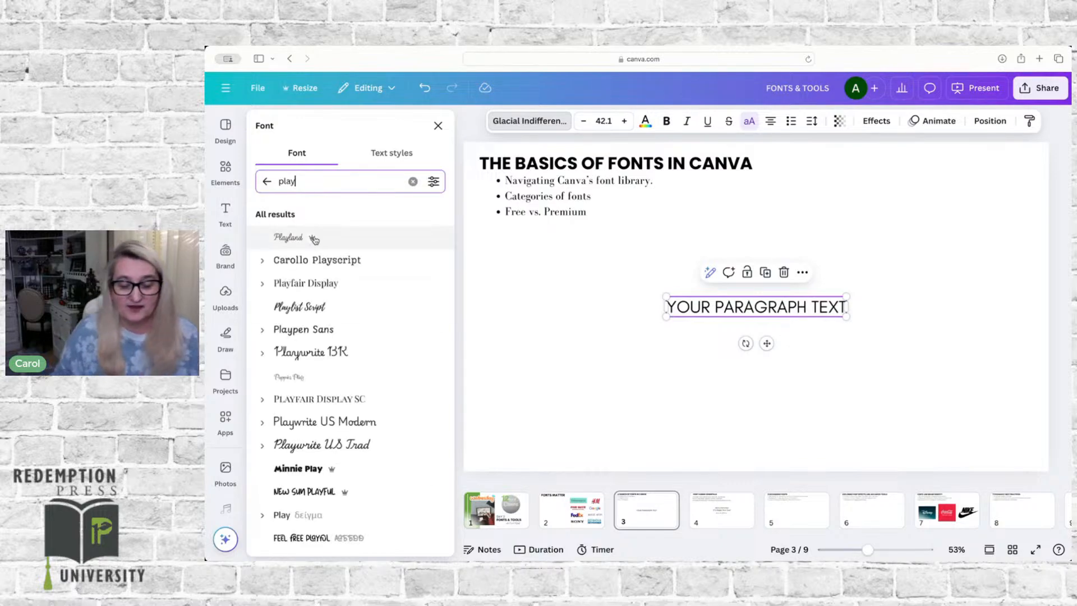
left_click(319, 286)
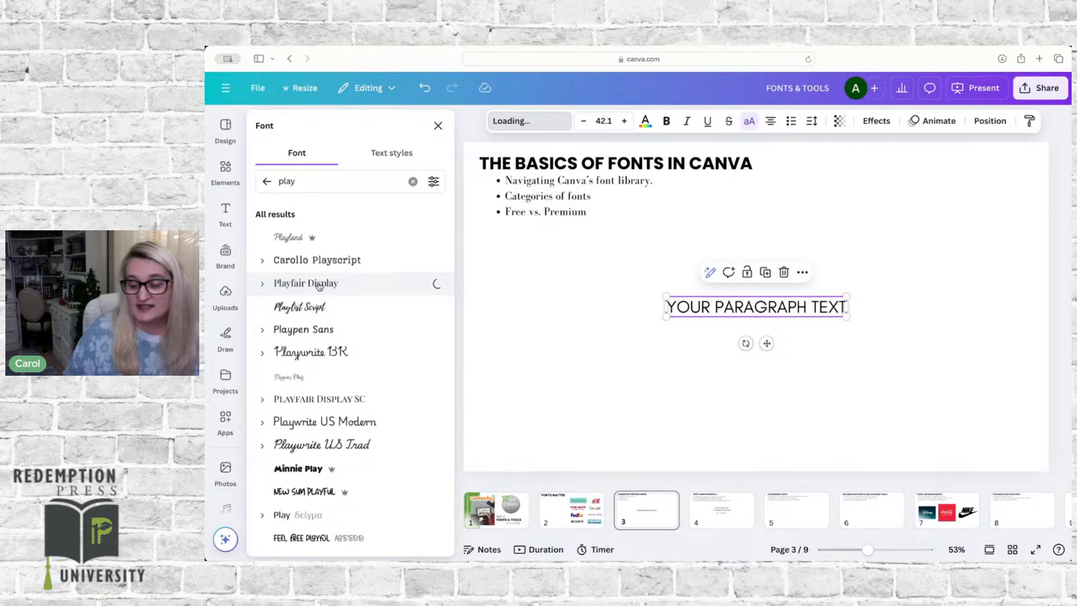
Step: Move the paragraph text up closer to the bullet list, duplicate it and place the copy just below the original
left_click(709, 330)
left_click_drag(725, 307, 724, 259)
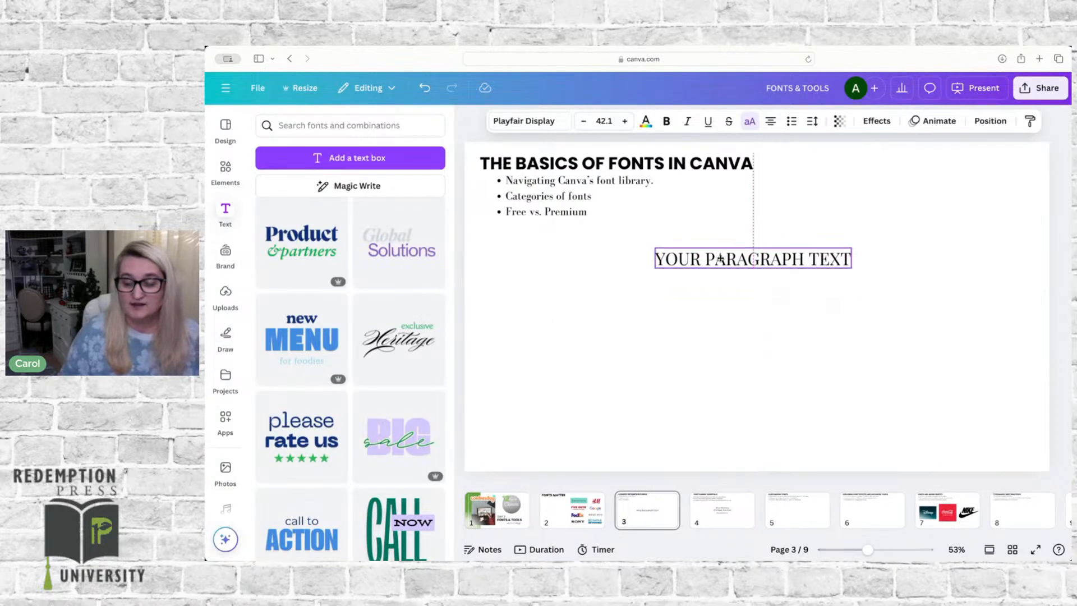
key("super+d")
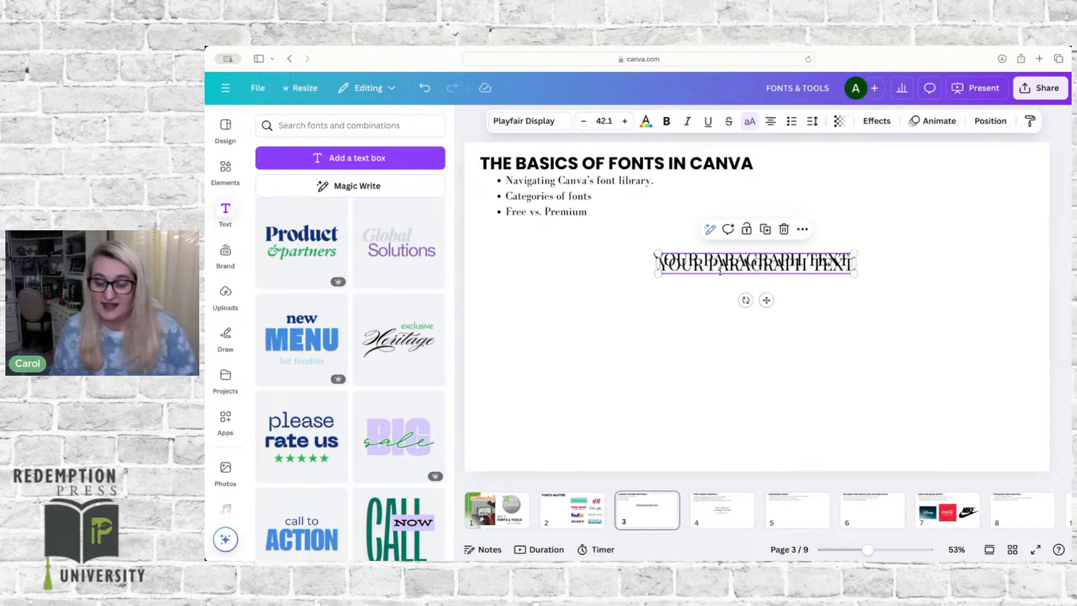
left_click_drag(718, 266, 716, 295)
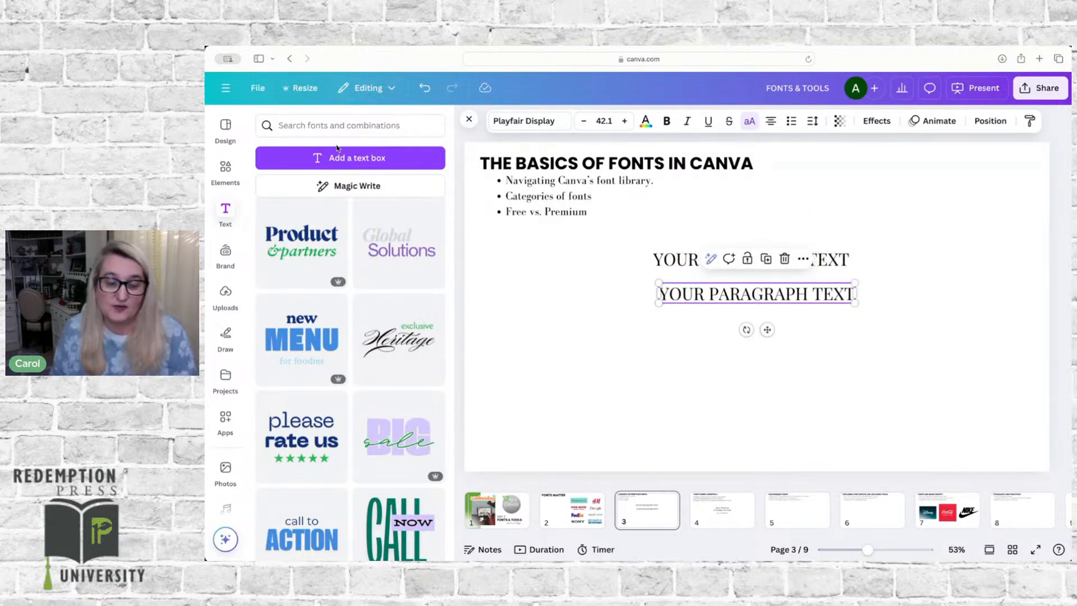
left_click(314, 124)
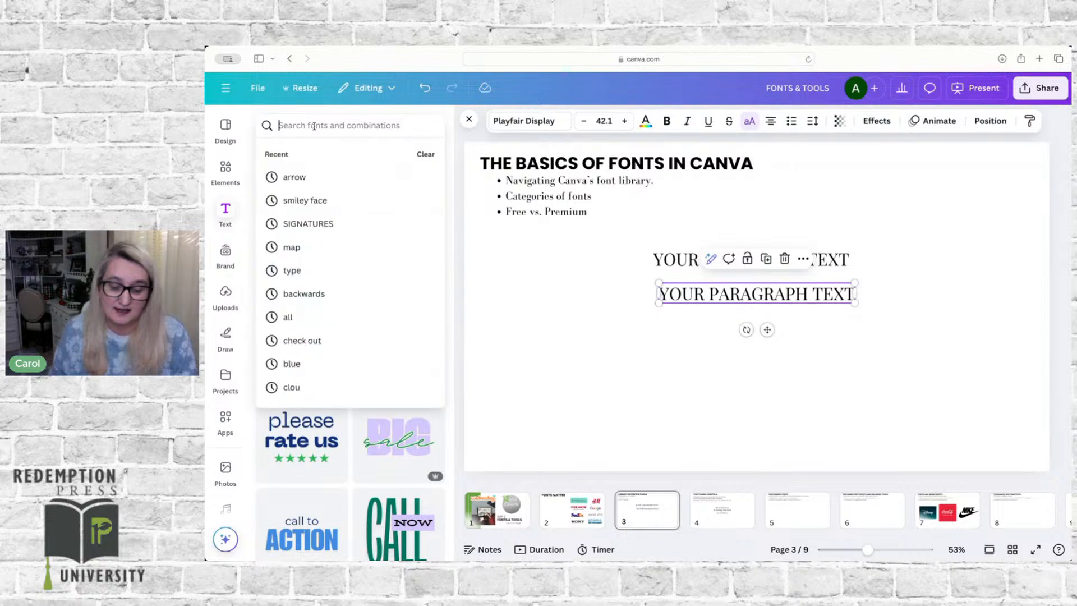
type("mont")
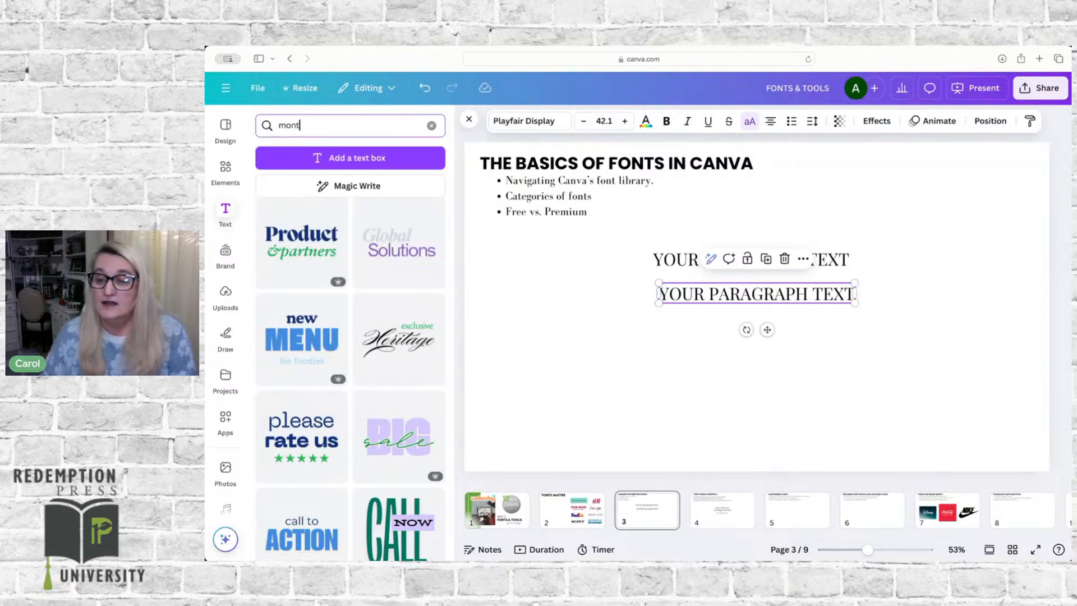
type("serrat")
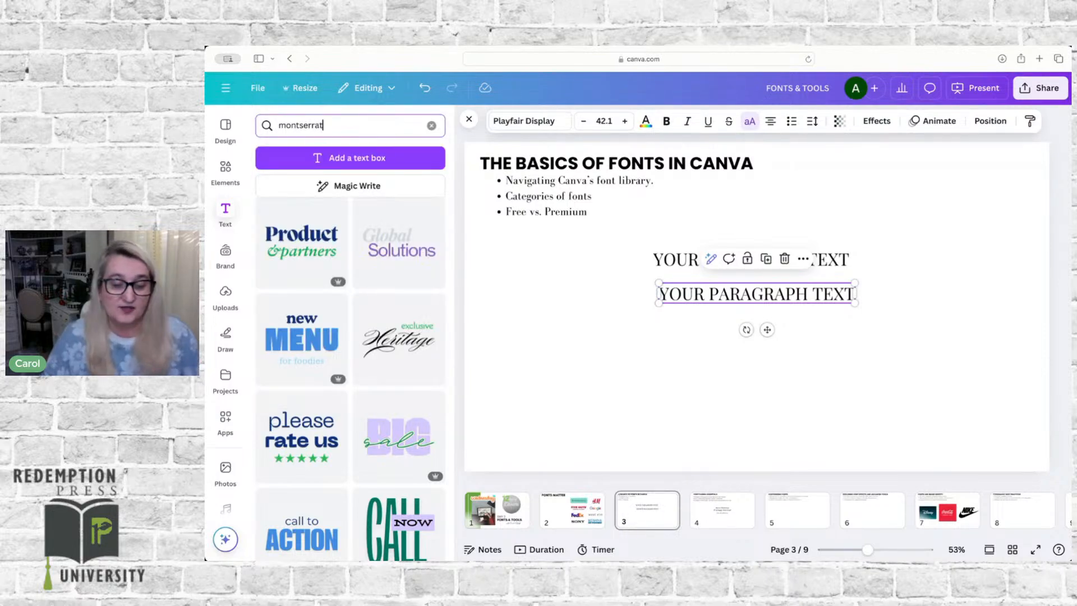
Step: Search the fonts for "montserrat" and set the lower paragraph text to Montserrat in the Thin weight
left_click(538, 128)
double_click(287, 181)
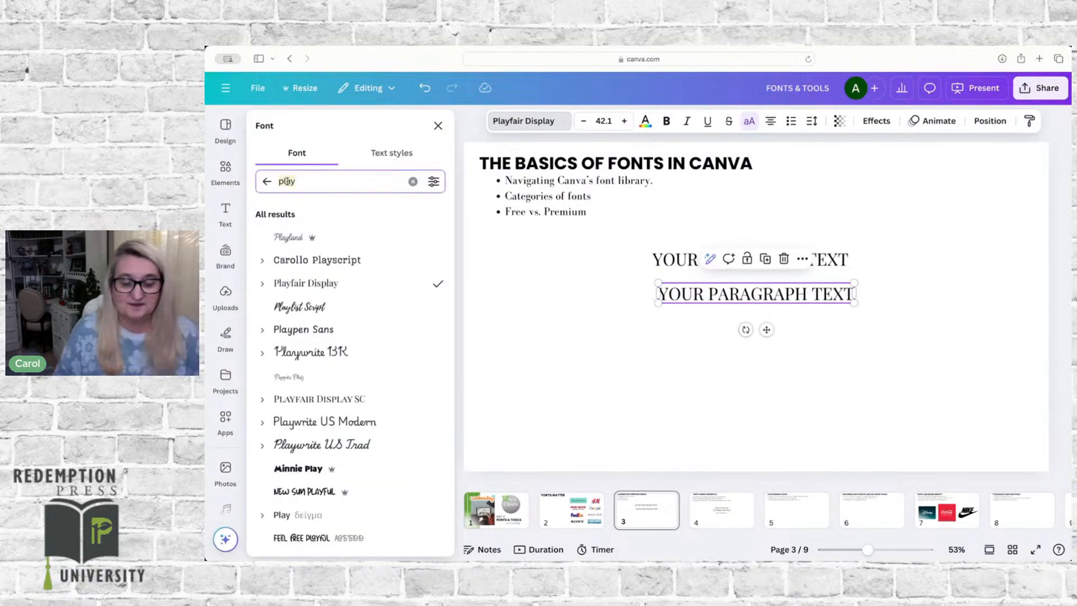
type("montserr")
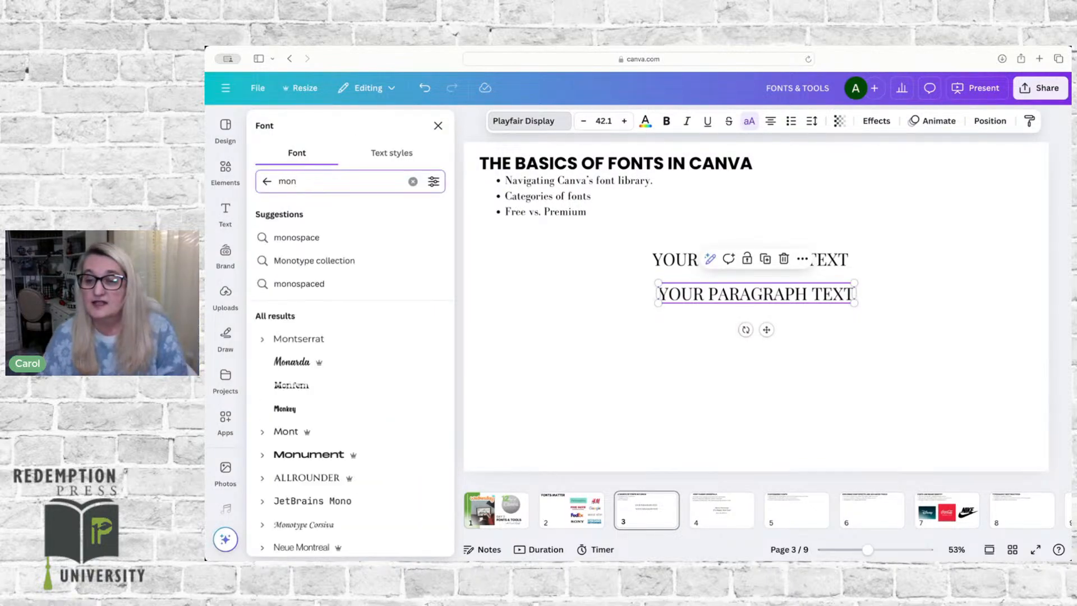
type("at")
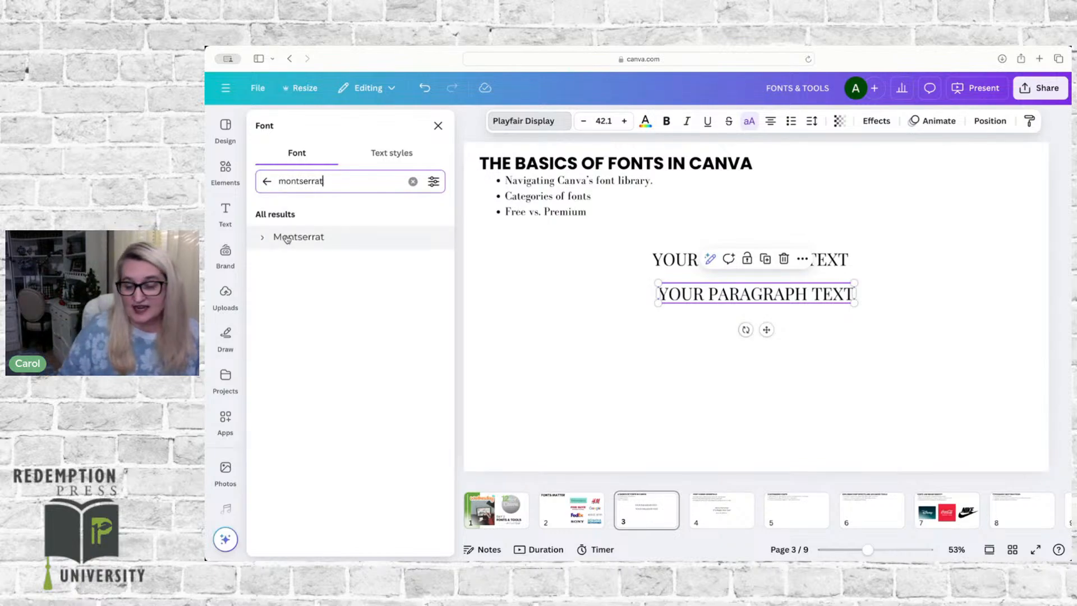
left_click(287, 238)
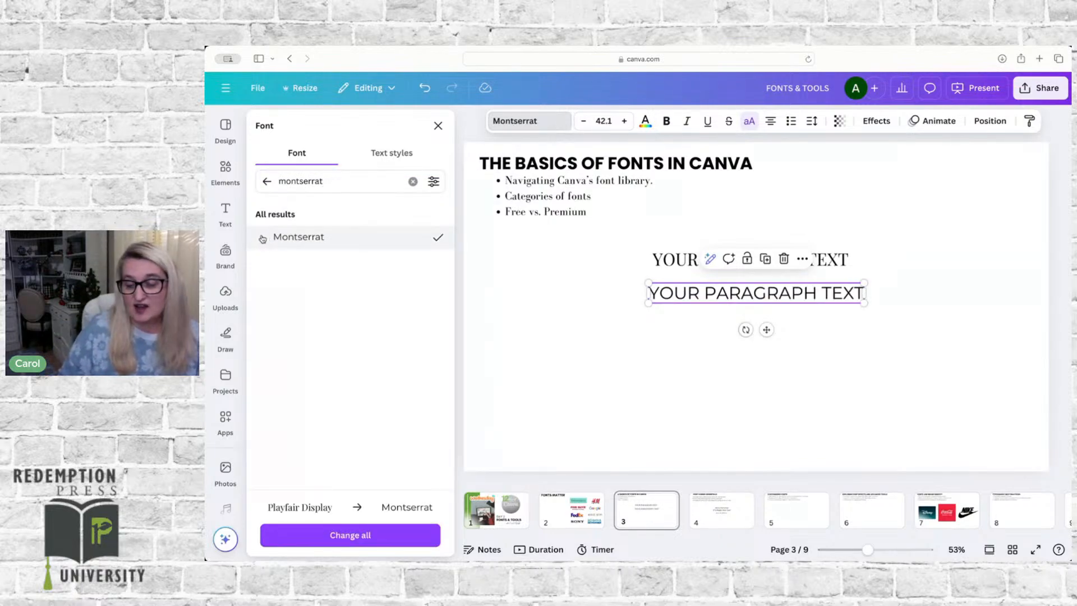
left_click(263, 239)
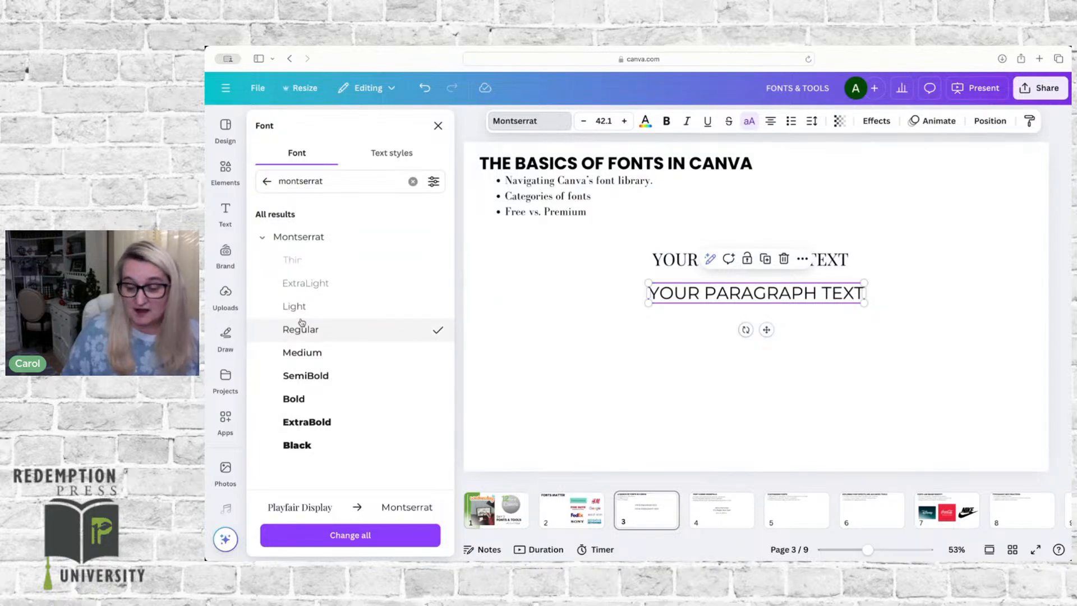
left_click(299, 261)
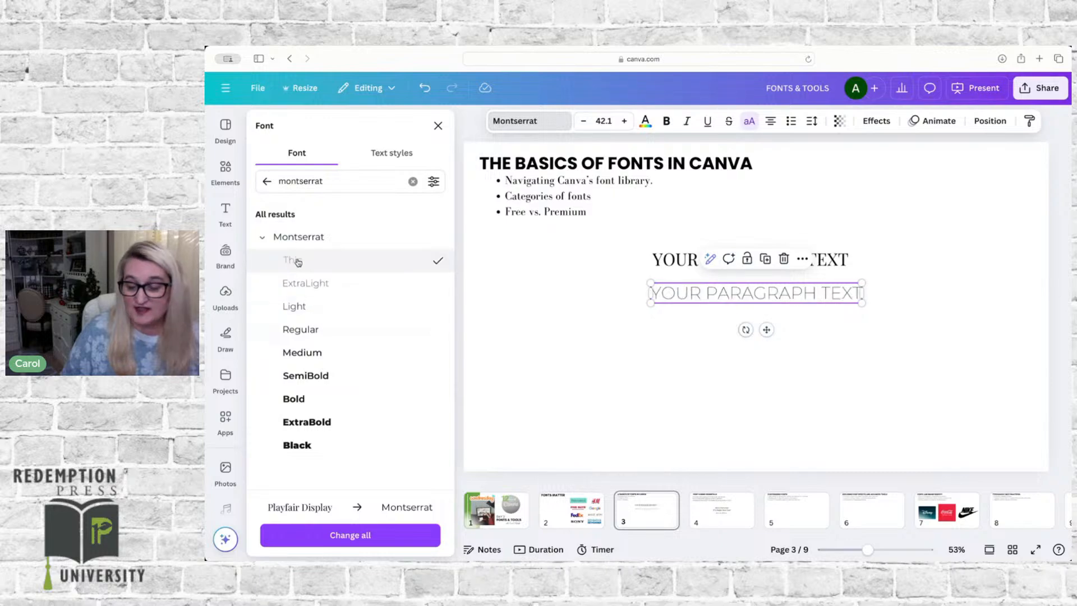
Step: Look at the available Playfair Display weights for the upper paragraph text and make that text bold
left_click(680, 253)
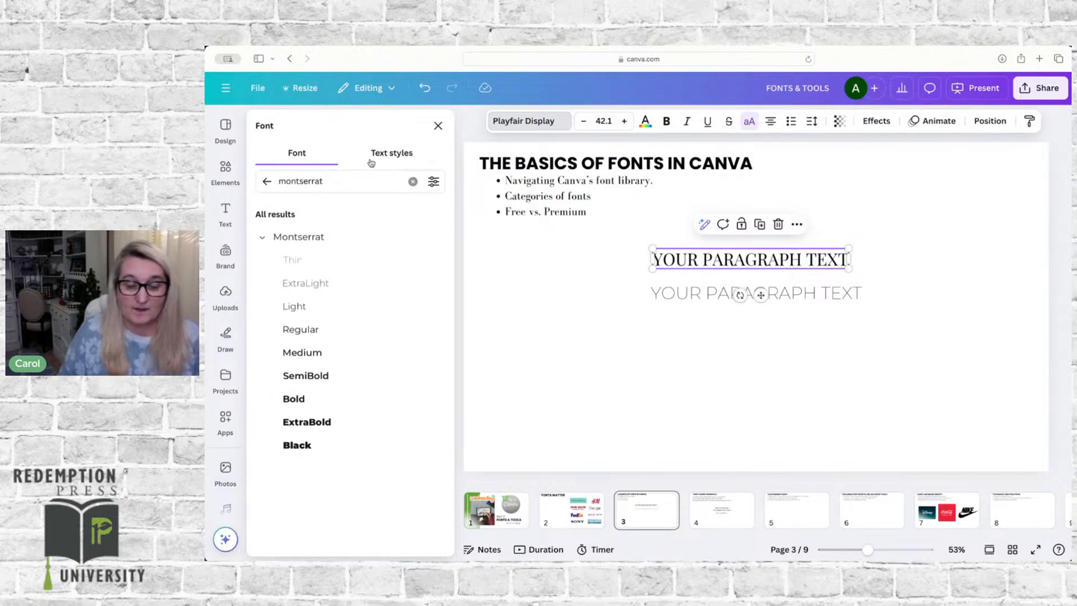
left_click(267, 181)
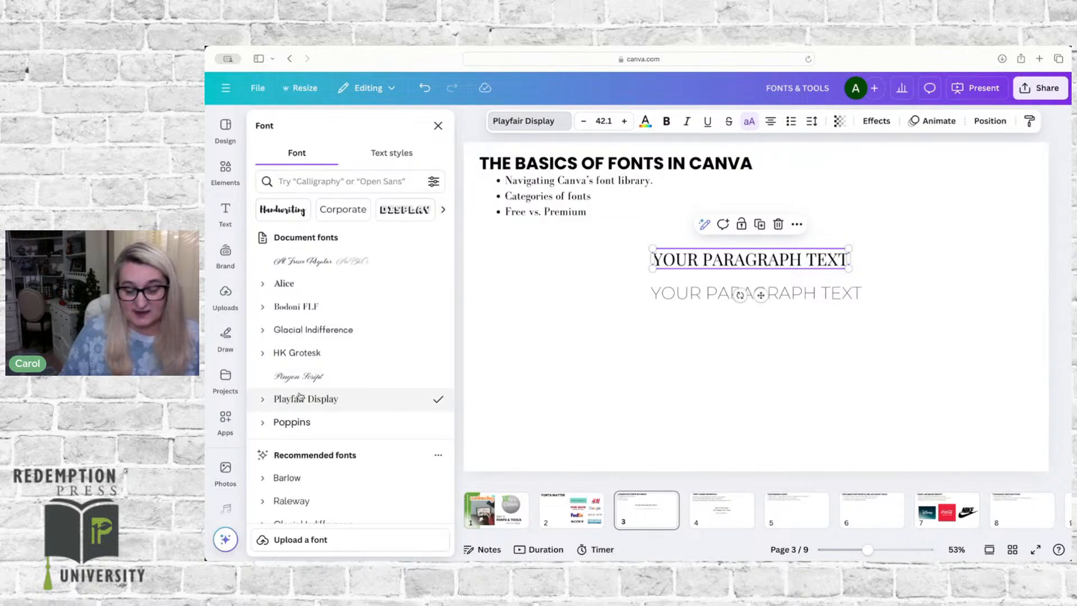
left_click(263, 402)
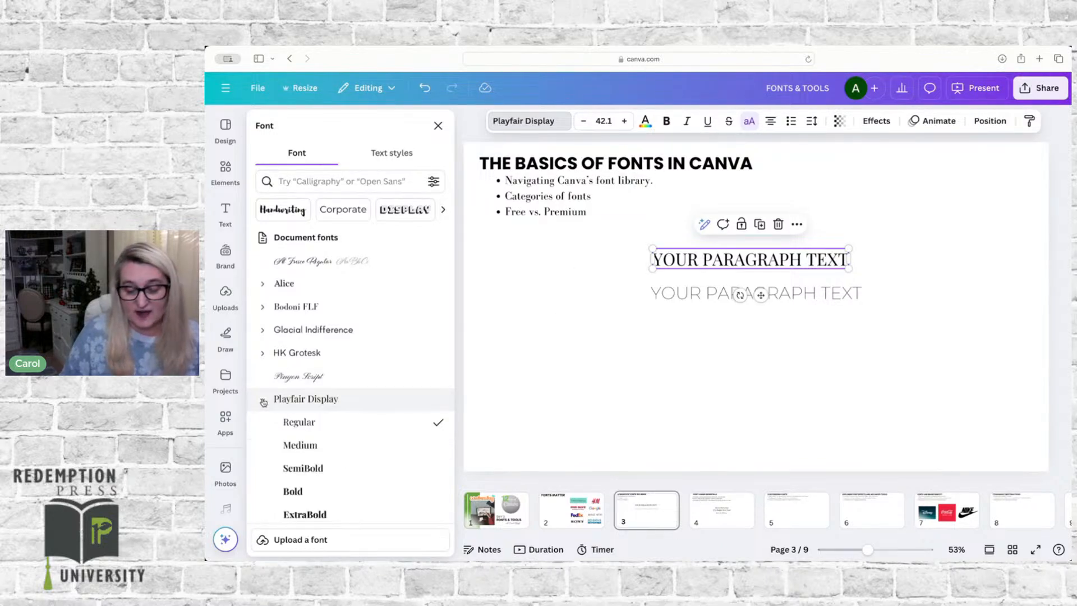
scroll(296, 443, "down", 1)
scroll(296, 443, "down", 1)
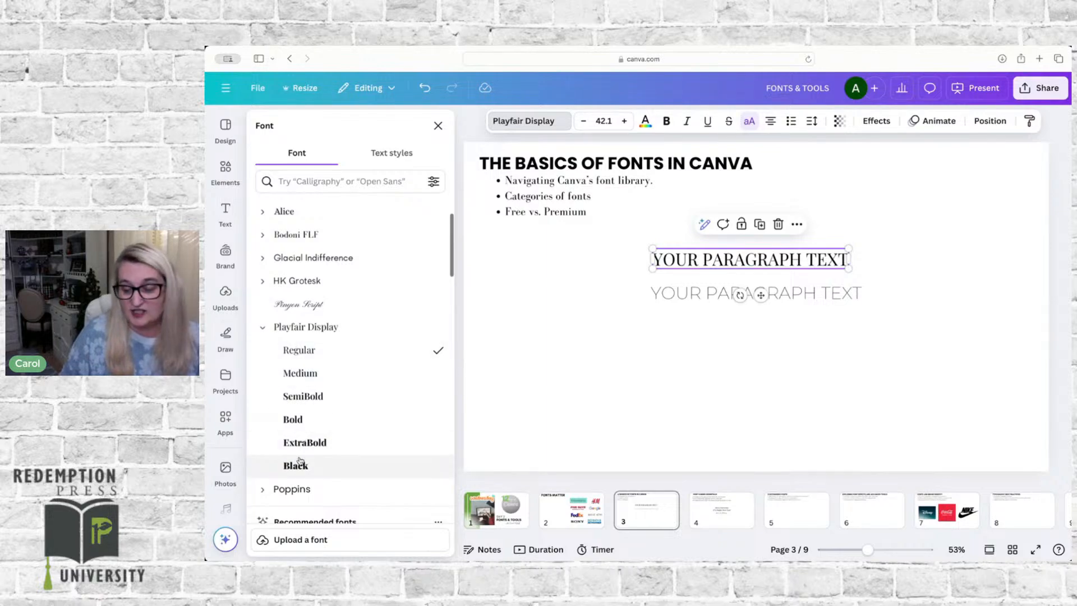
left_click(666, 122)
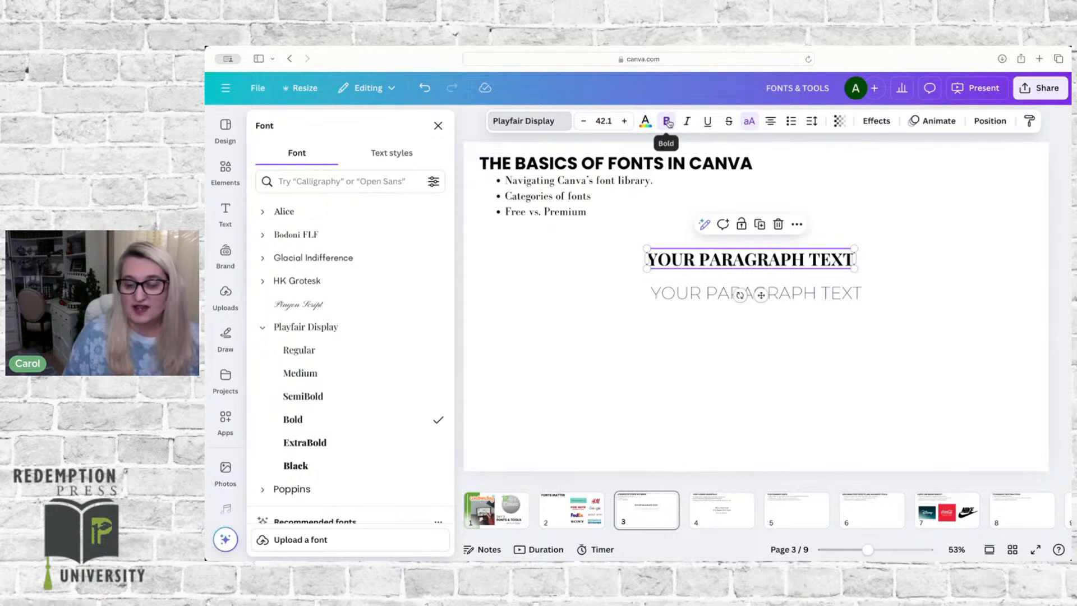
Step: Try italic, underline and strikethrough on the upper paragraph text, turning each off again, and switch its uppercase off and back on
left_click(688, 121)
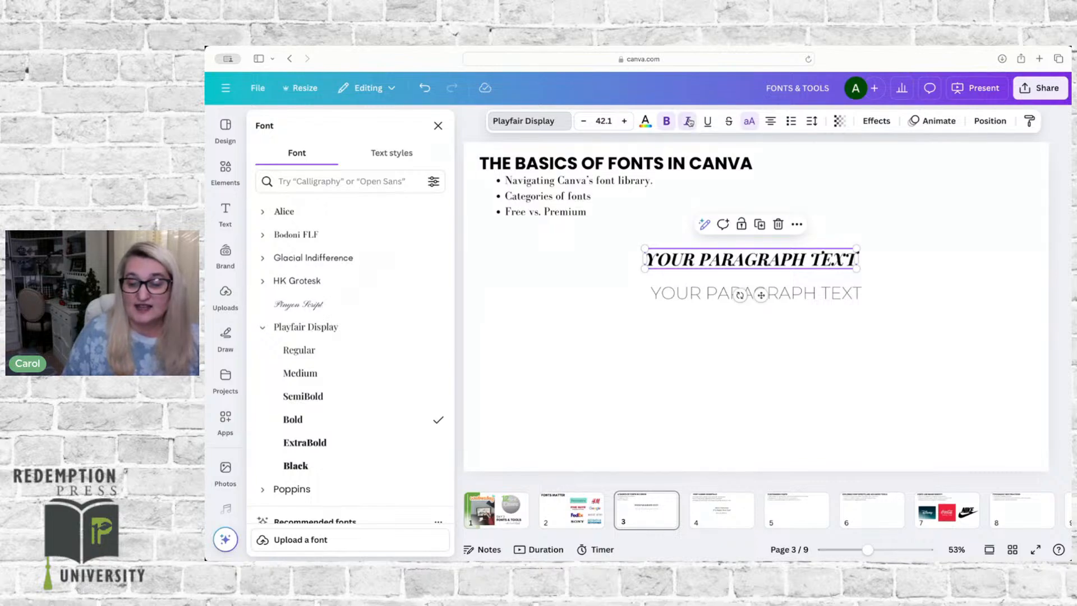
left_click(688, 122)
left_click(707, 122)
left_click(707, 122)
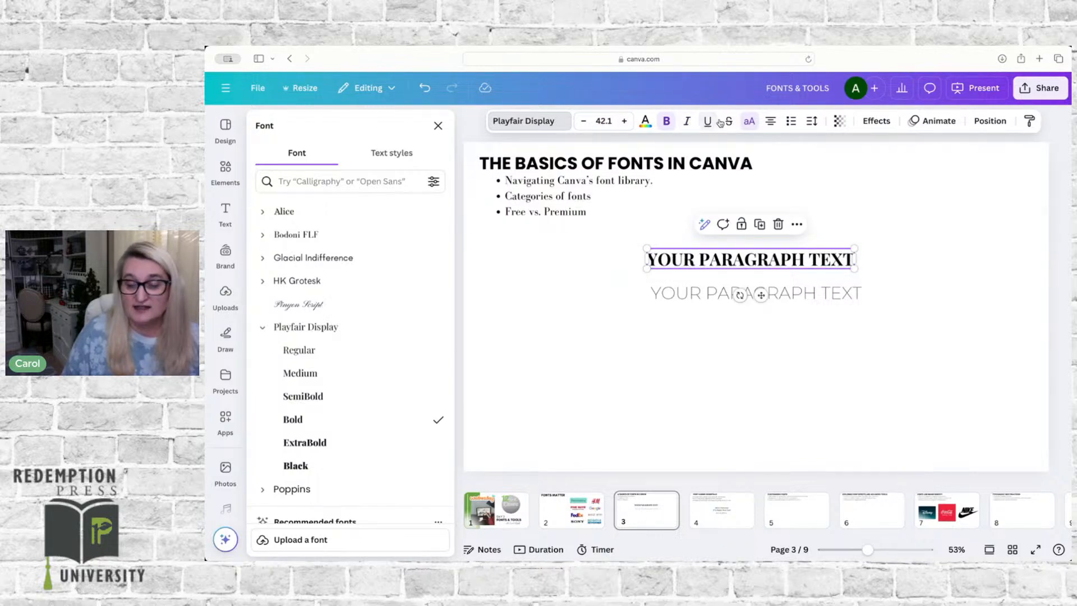
left_click(729, 123)
left_click(729, 122)
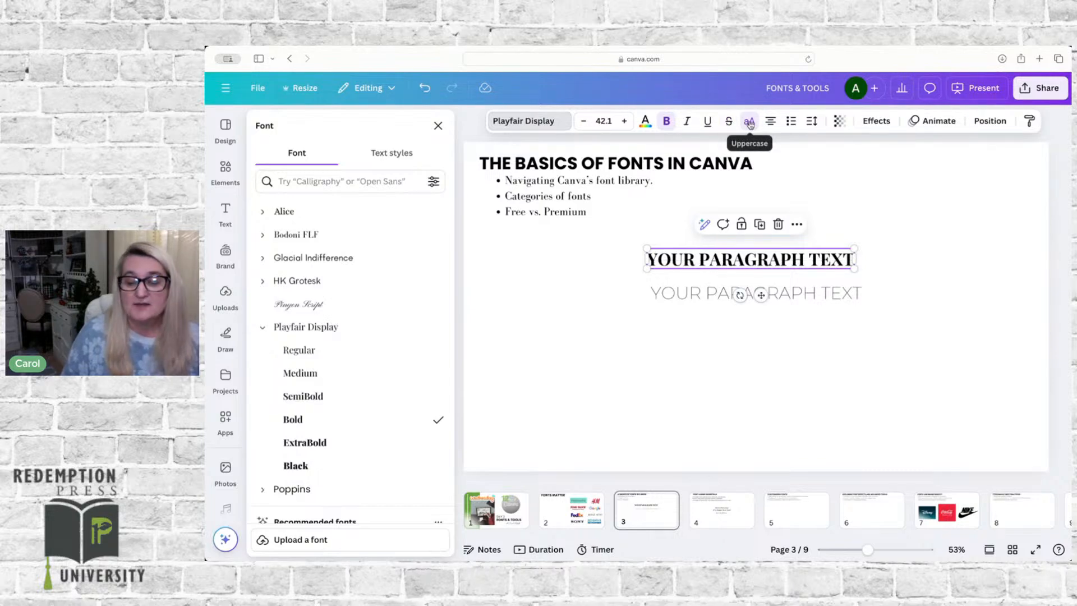
left_click(749, 123)
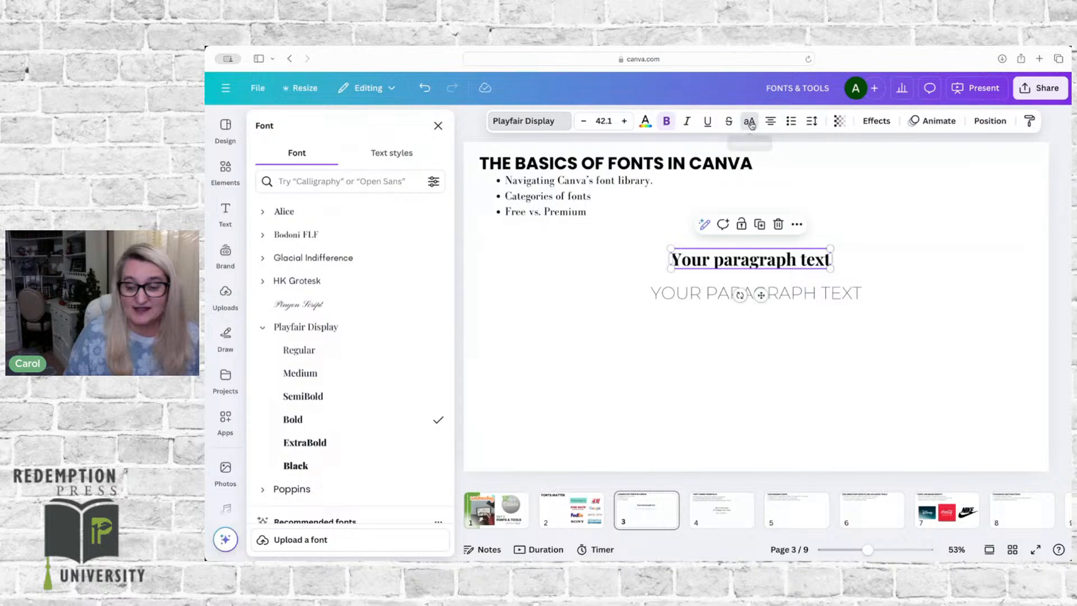
left_click(750, 122)
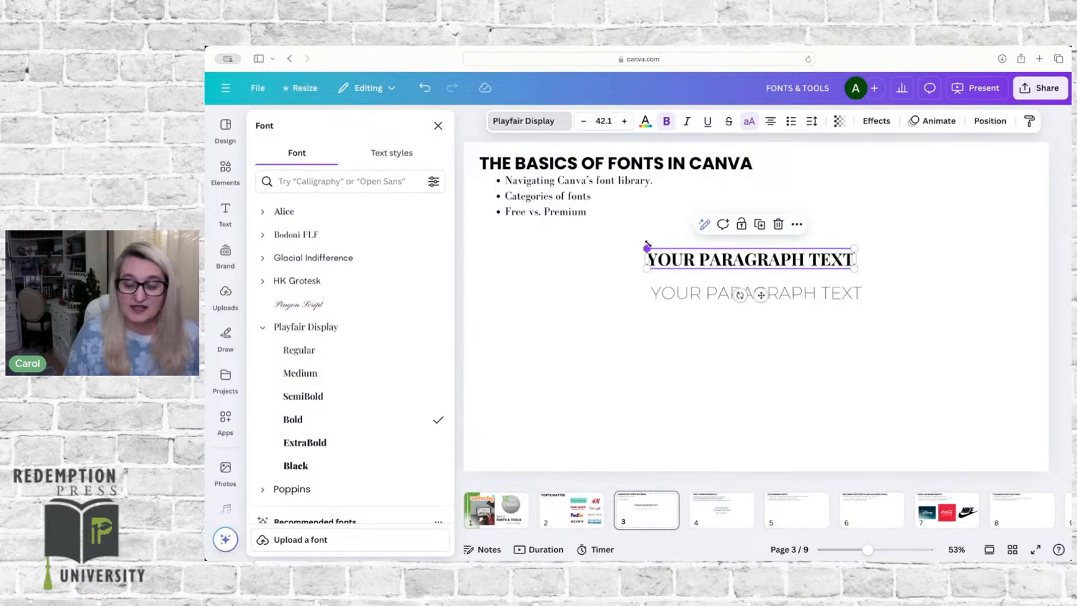
Step: Enlarge the bold Playfair Display text to about size 76 and move it to the middle, just above the Montserrat text
left_click_drag(636, 244, 479, 226)
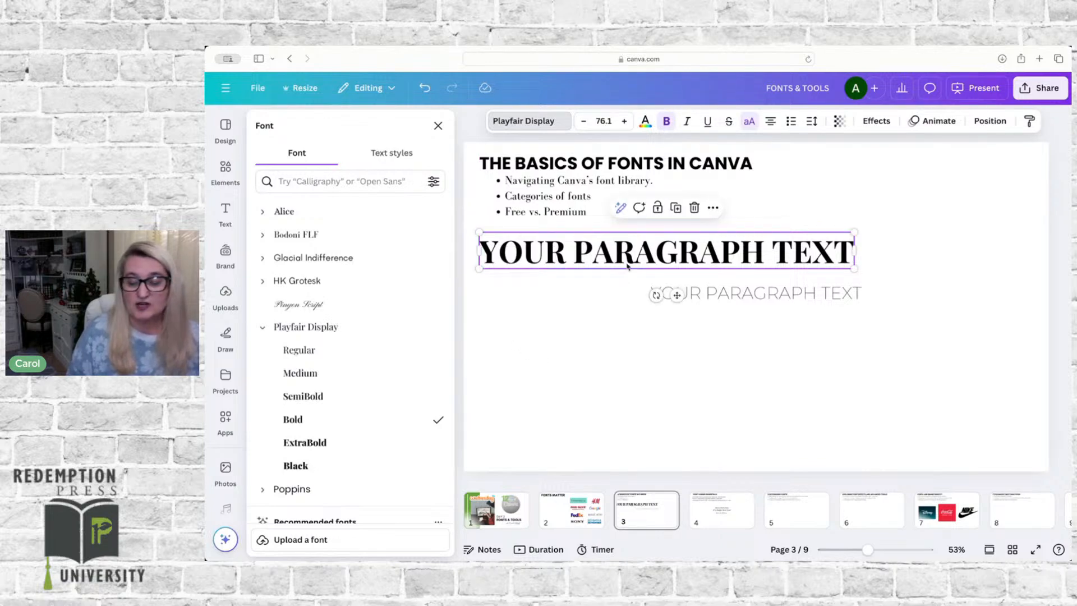
left_click(640, 247)
left_click_drag(695, 256, 762, 266)
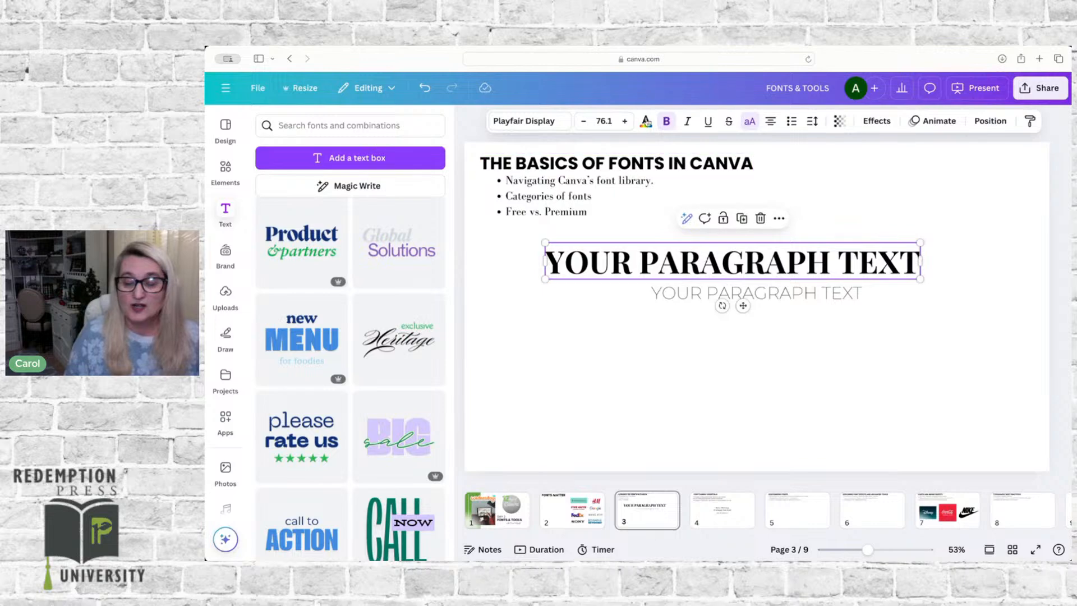
Step: Increase the font size of the Playfair Display text to 90
left_click(624, 121)
left_click(624, 121)
left_click(624, 121)
left_click(624, 121)
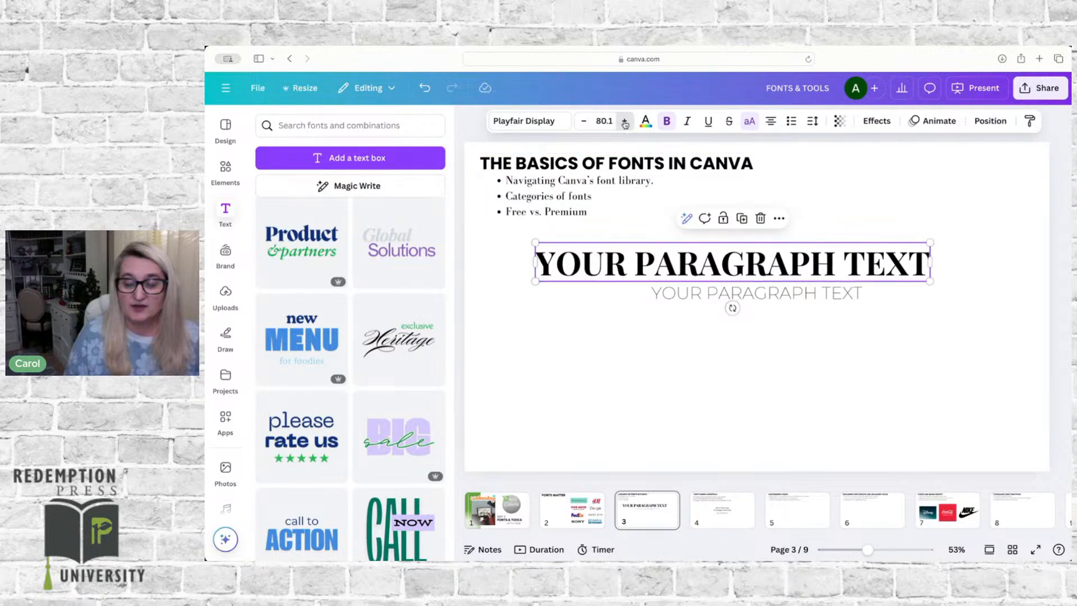
left_click(624, 121)
left_click(624, 121)
left_click(624, 122)
left_click(599, 121)
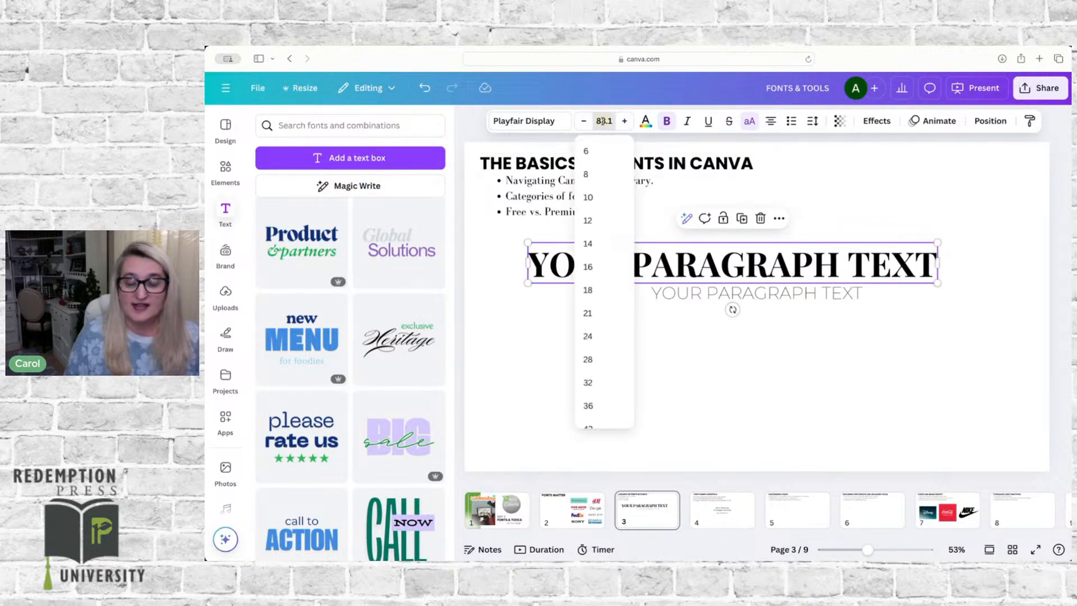
scroll(588, 314, "down", 3)
scroll(597, 317, "down", 2)
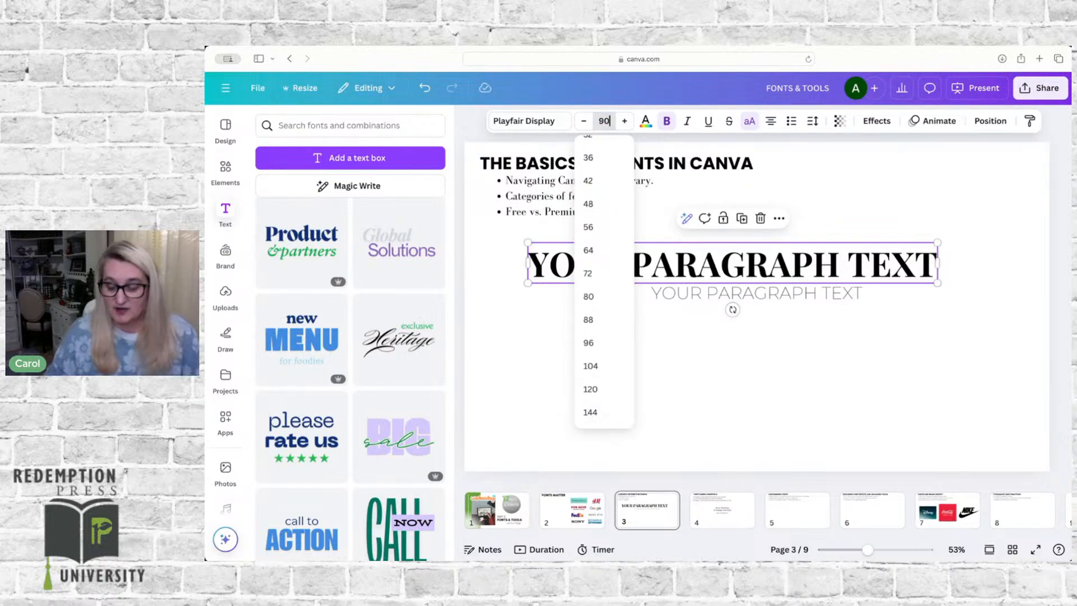
type("90")
key("Return")
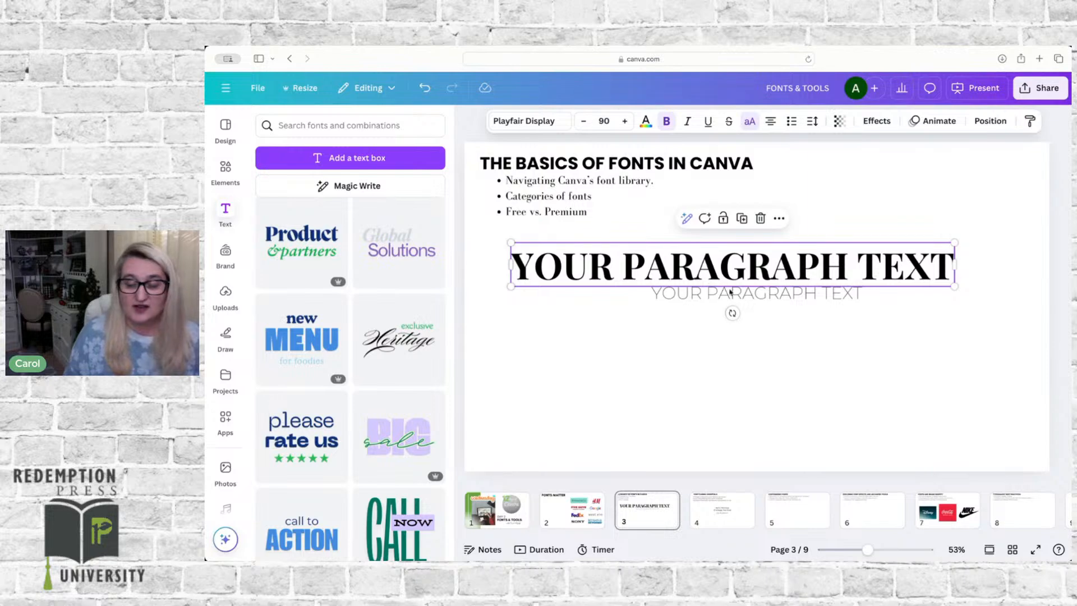
Step: Center the Montserrat text directly beneath the Playfair Display text and turn off its uppercase
left_click(811, 325)
left_click_drag(791, 290, 766, 293)
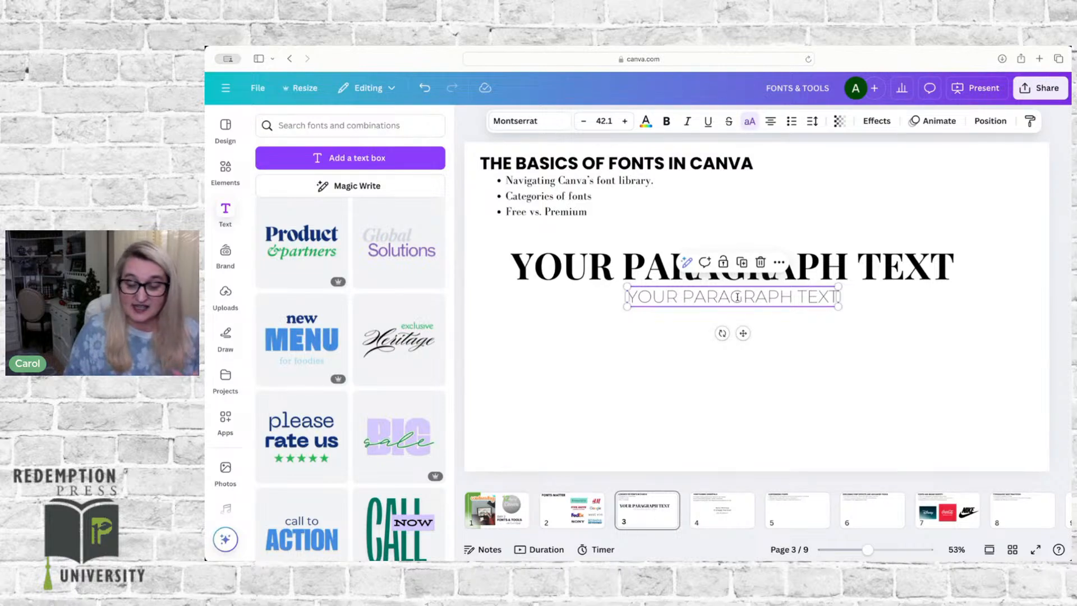
left_click(751, 122)
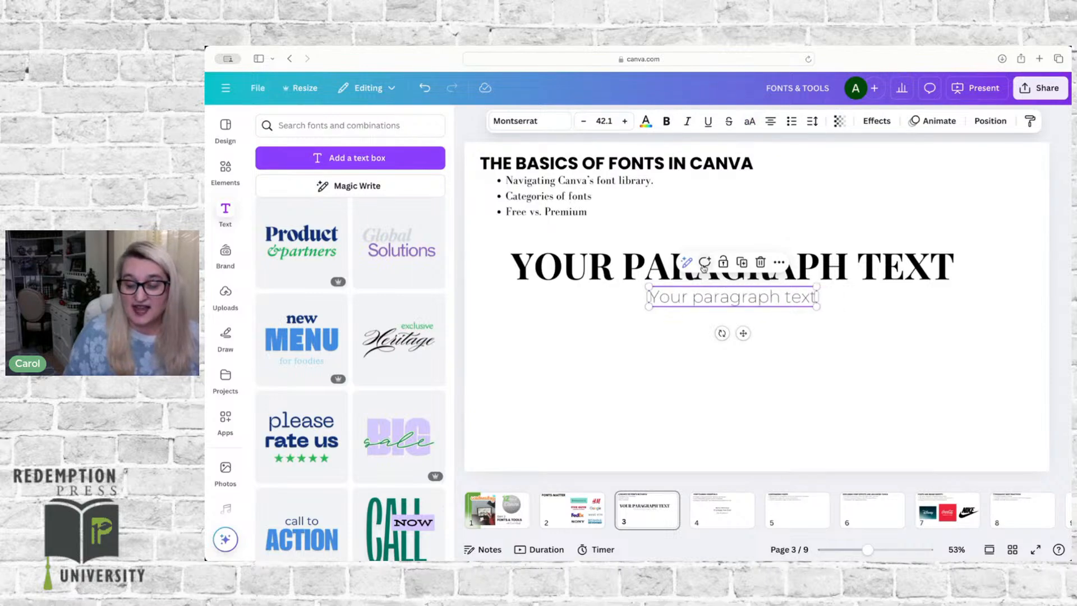
Step: Change the first letter of the Montserrat text to lowercase so that it reads "your paragraph text"
triple_click(654, 297)
key("BackSpace")
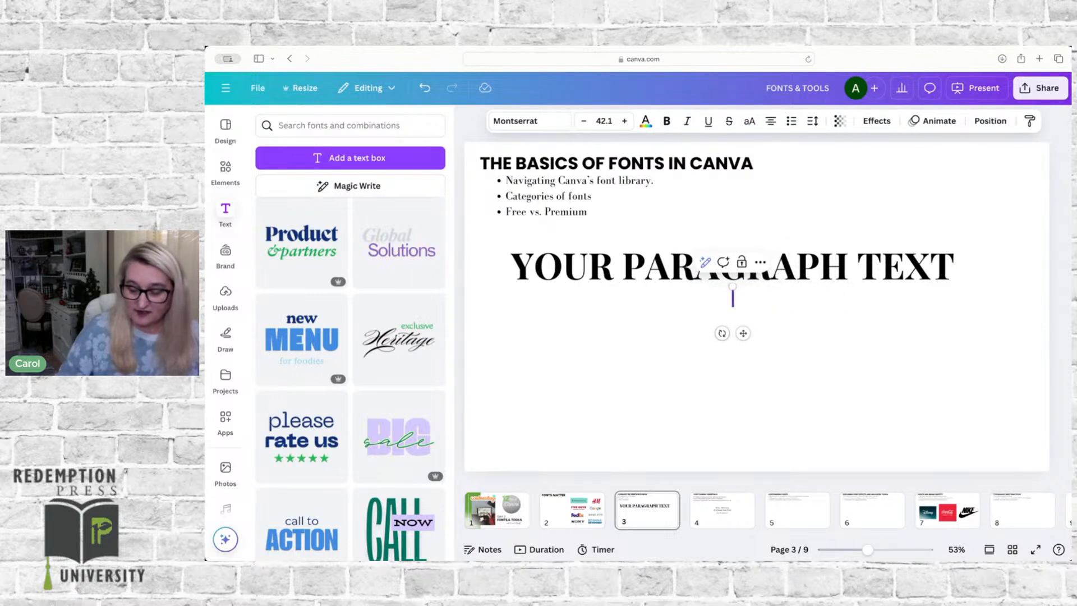
key("ctrl+z")
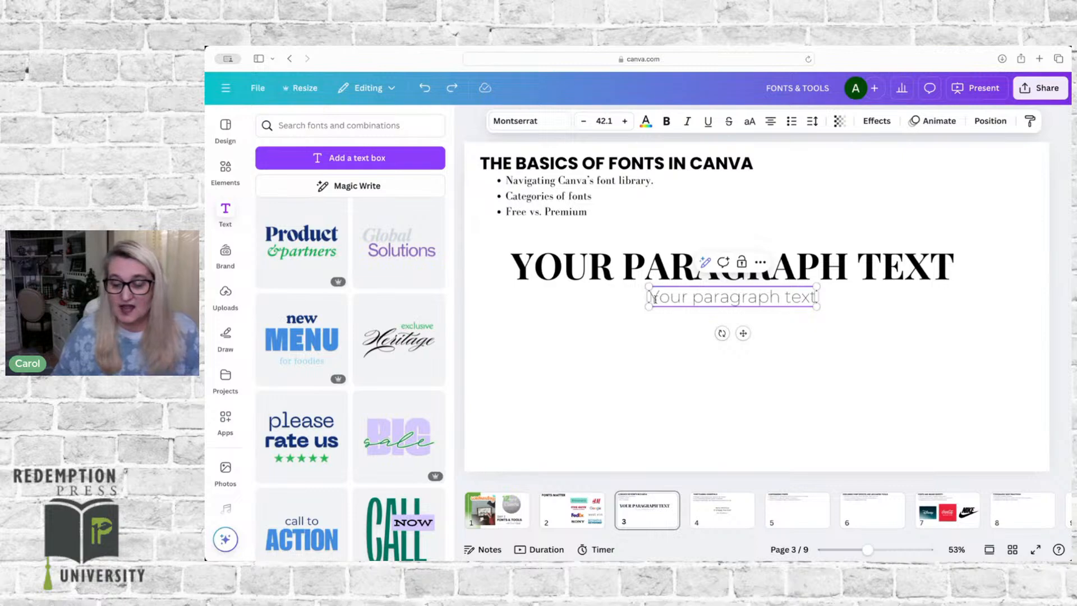
key("BackSpace")
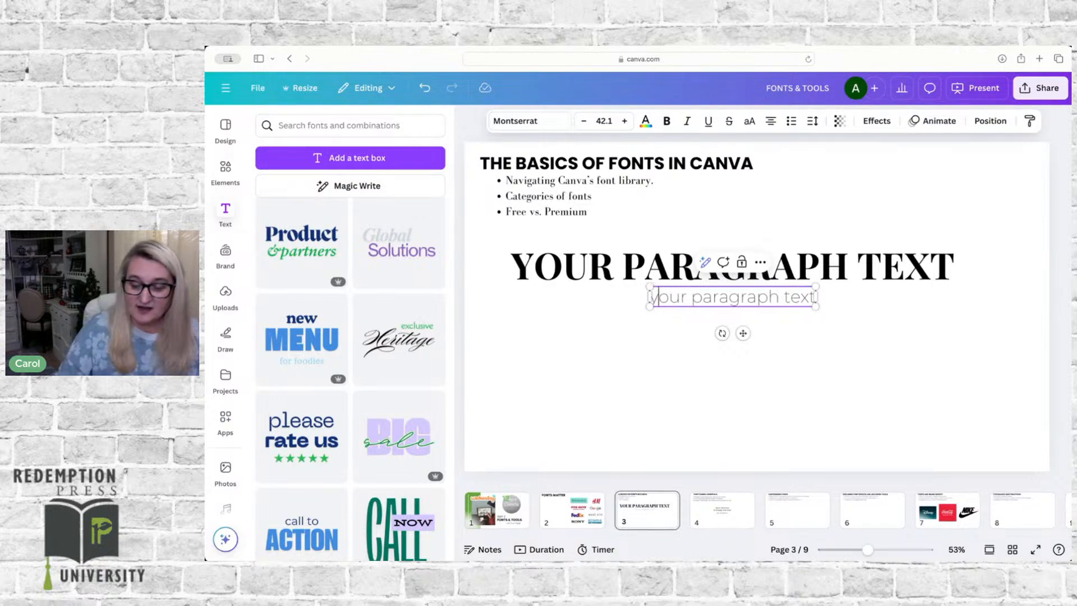
left_click(692, 332)
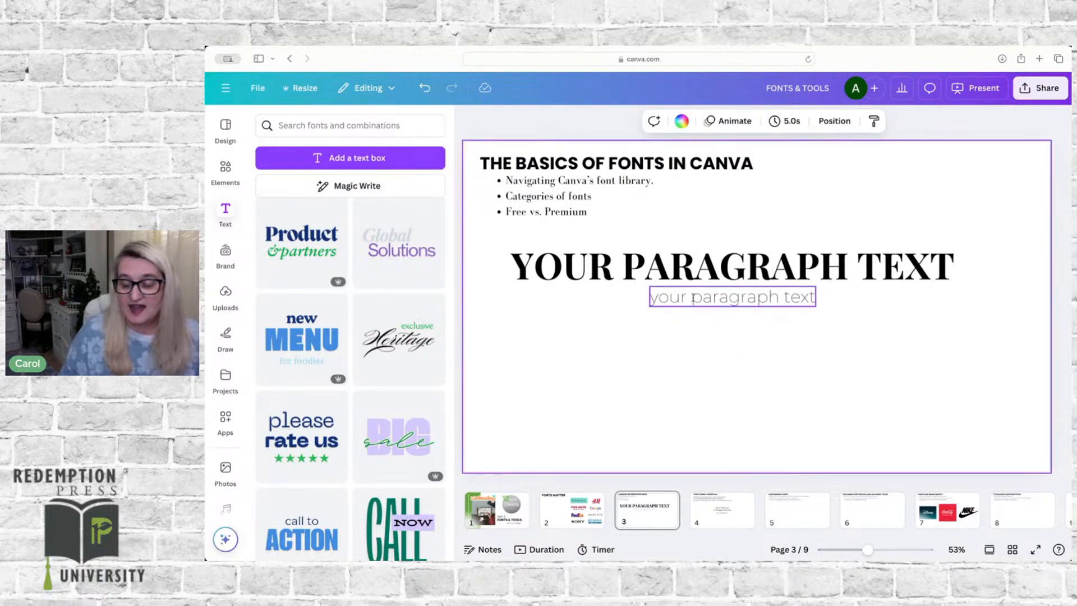
Step: Enlarge the Montserrat text to about size 59 and center it close beneath the Playfair Display text
left_click_drag(693, 298, 572, 318)
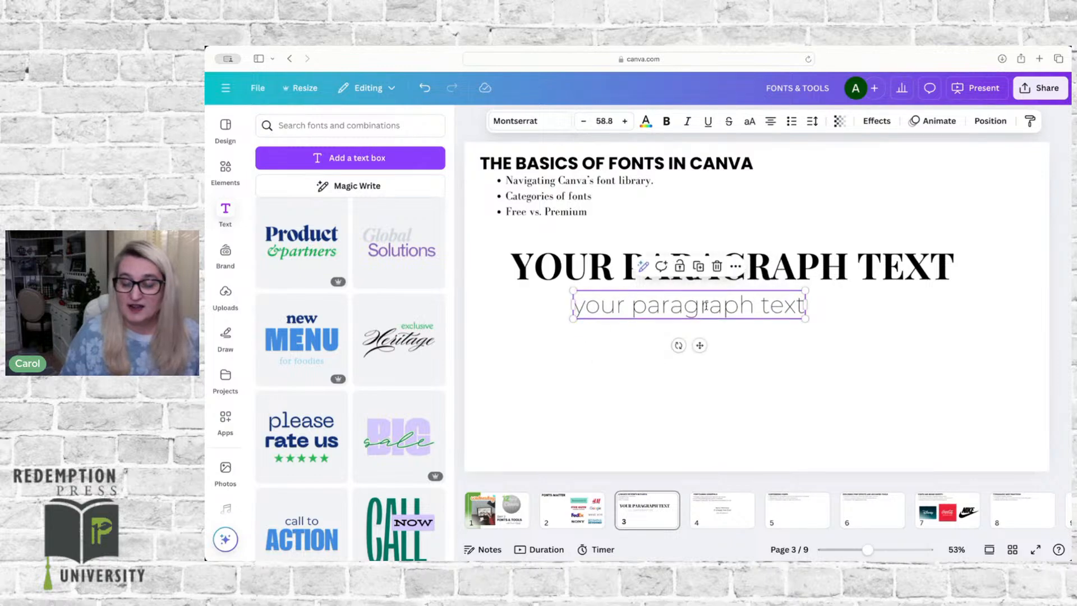
left_click_drag(706, 306, 751, 298)
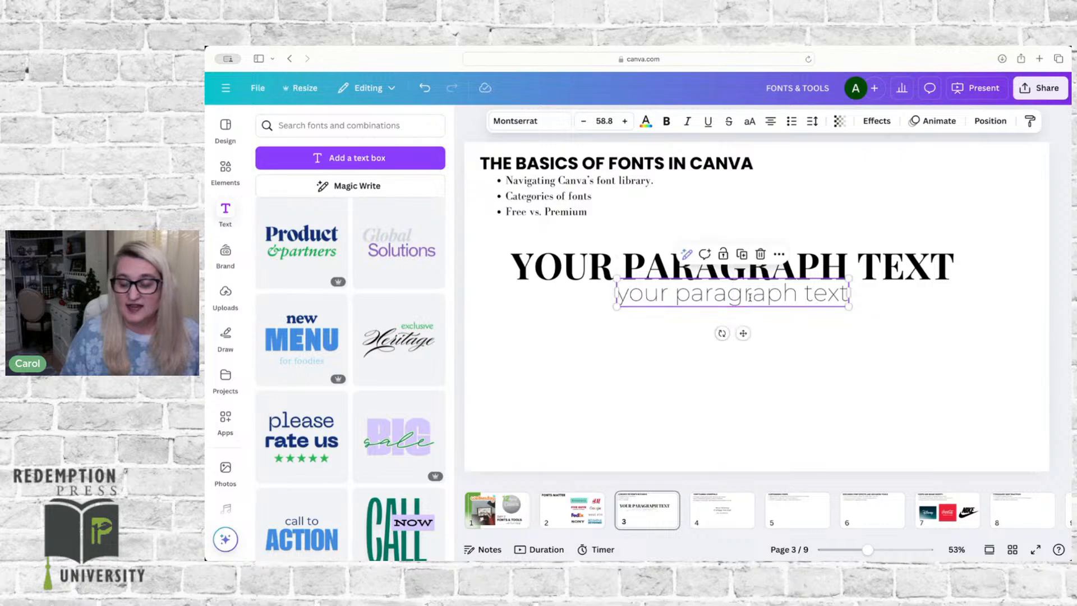
left_click(776, 356)
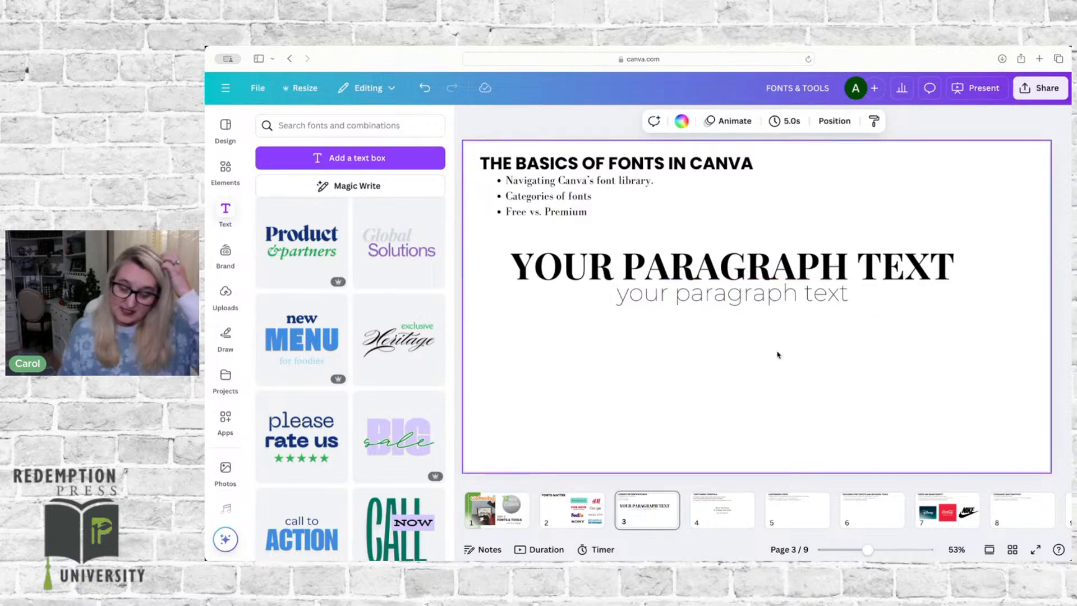
Step: Shift the Montserrat text off center, snap it back to the center guide, and move it off center again
left_click(771, 293)
left_click_drag(771, 293, 745, 294)
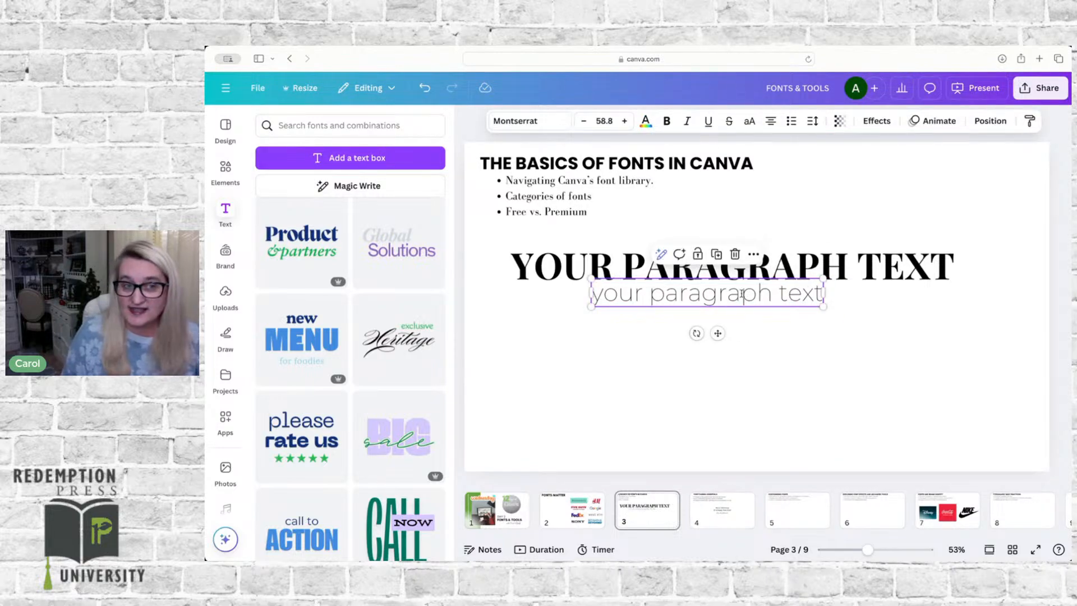
left_click_drag(740, 294, 766, 296)
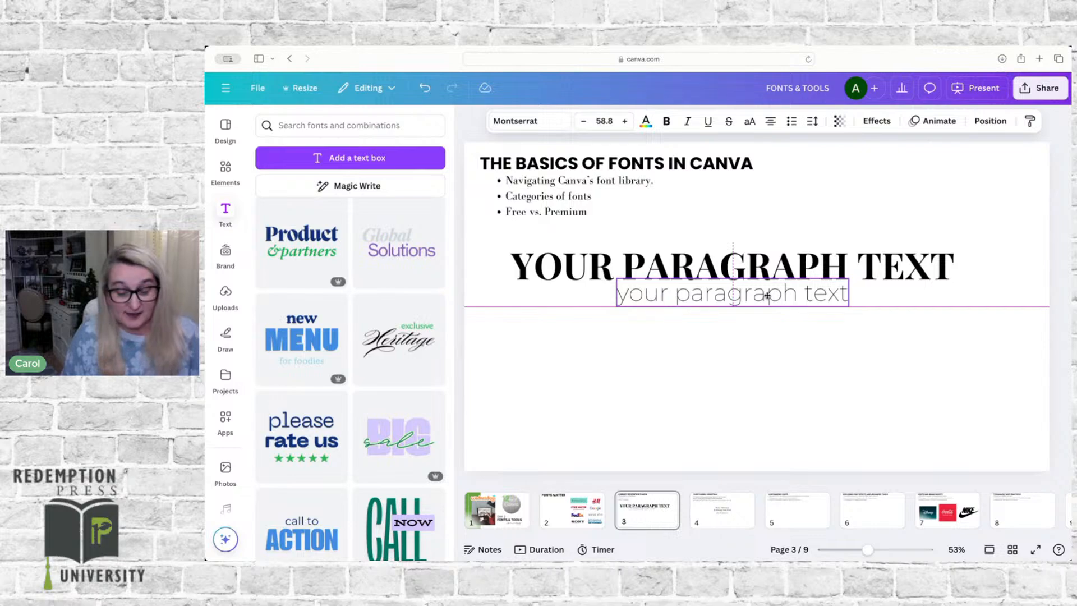
left_click_drag(766, 295, 730, 295)
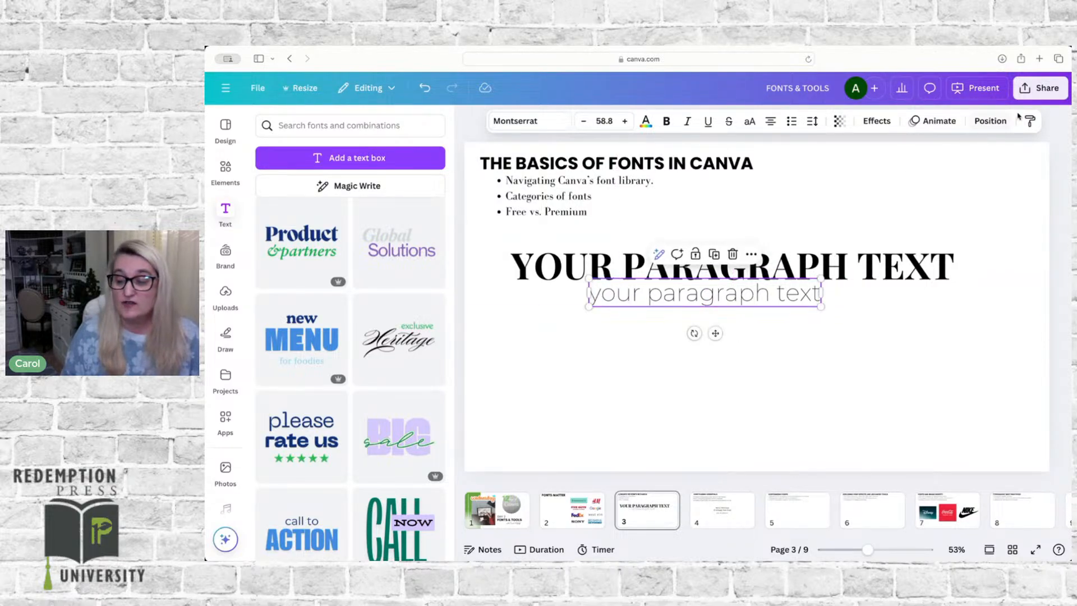
Step: Align the Montserrat text to the horizontal center of the page
left_click(989, 122)
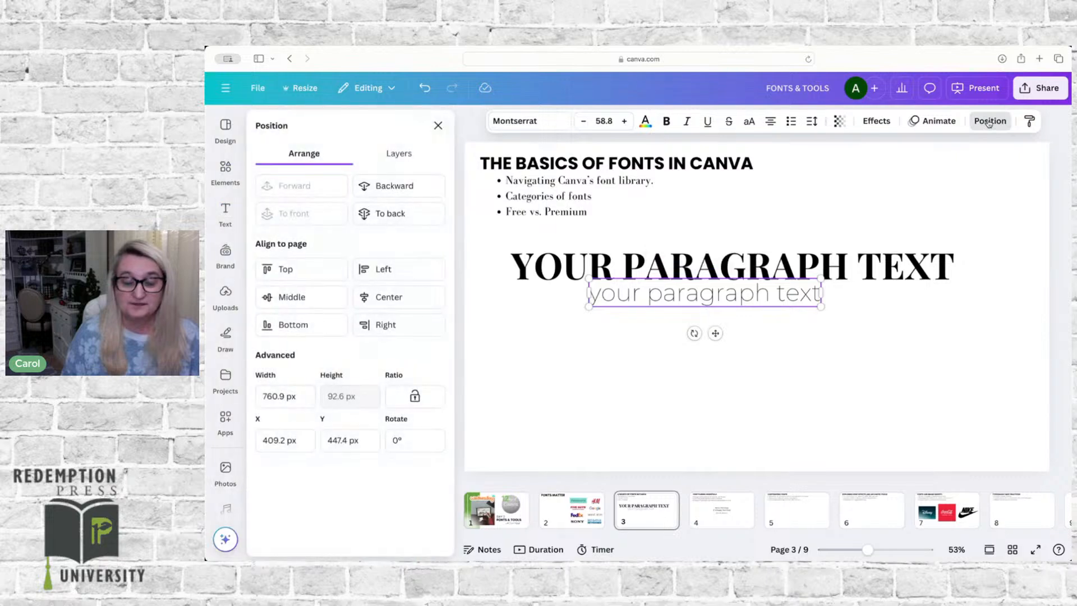
left_click(383, 299)
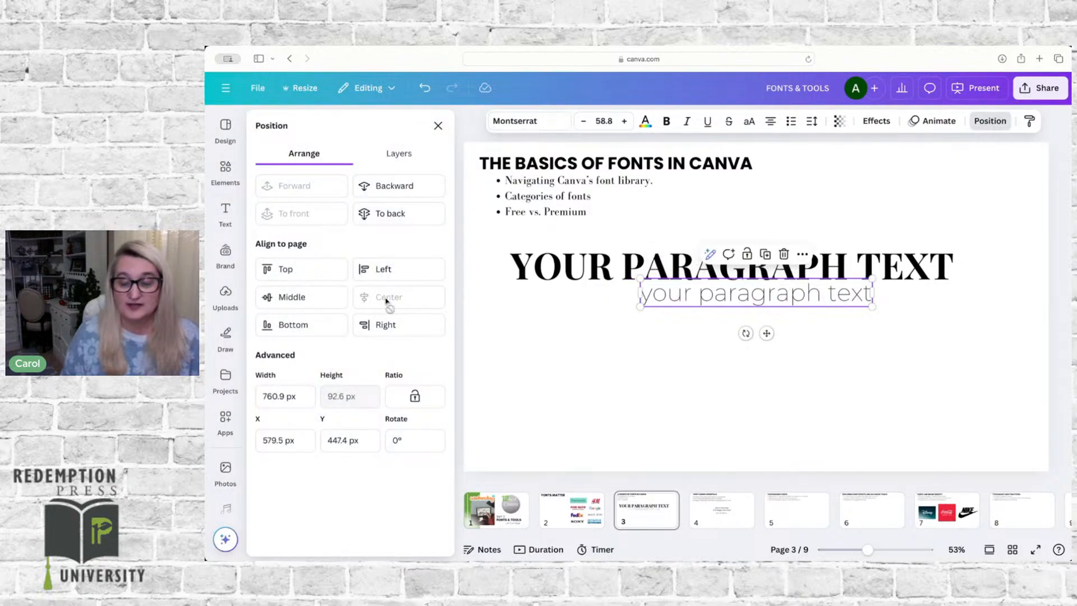
left_click(657, 383)
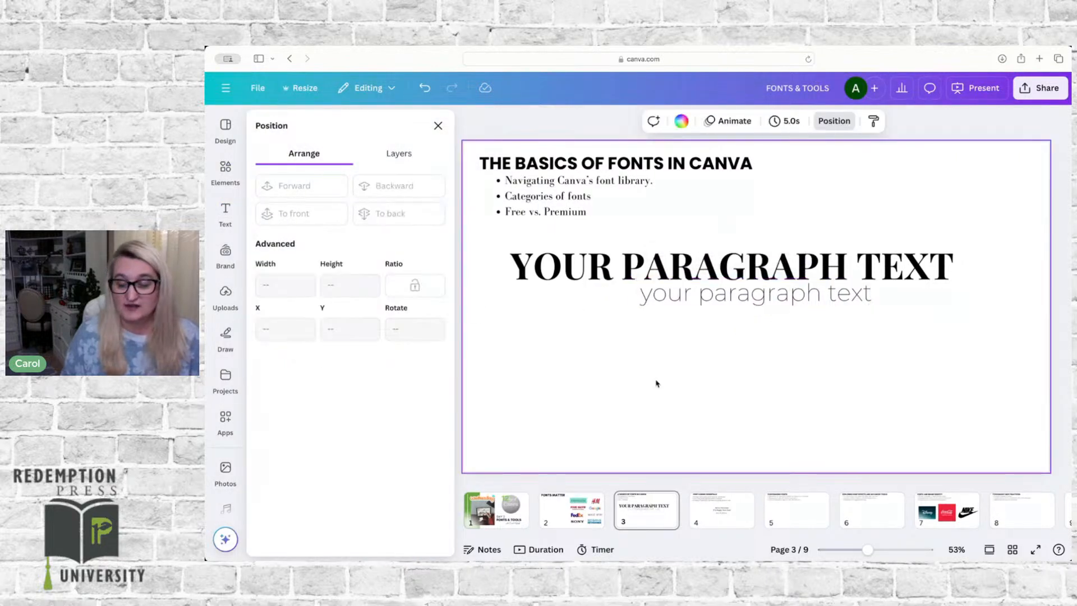
Step: Select both paragraph texts and align them to each other's horizontal center
left_click(712, 272)
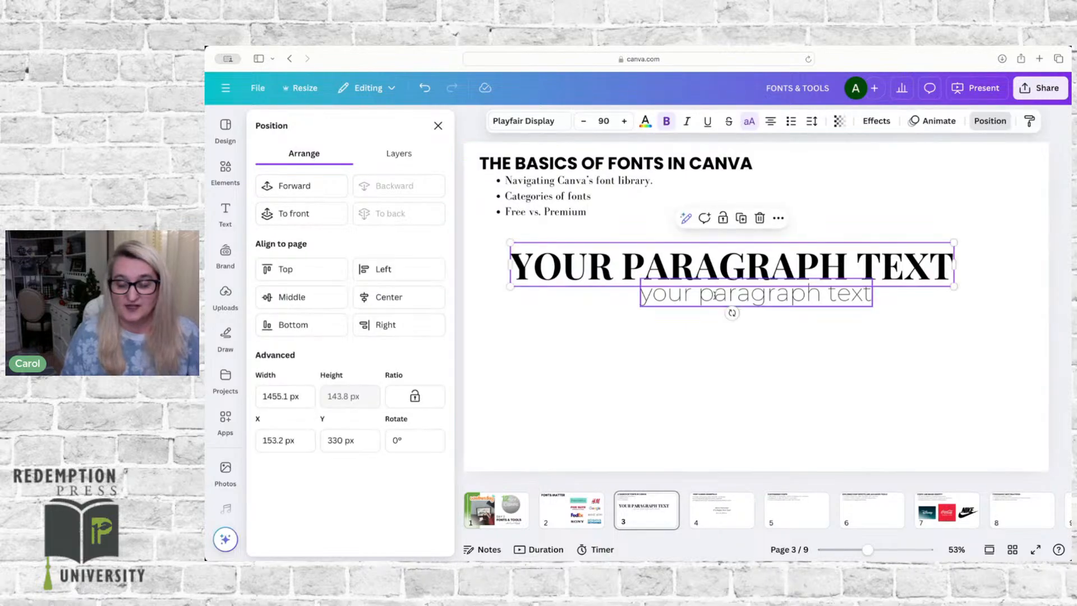
left_click(715, 298, "shift")
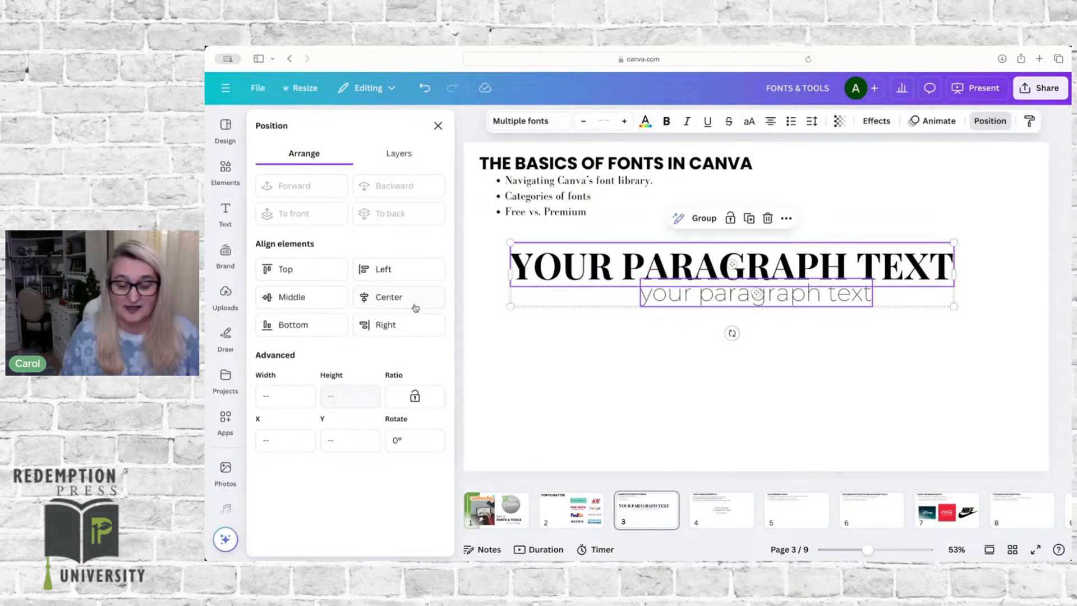
left_click(389, 297)
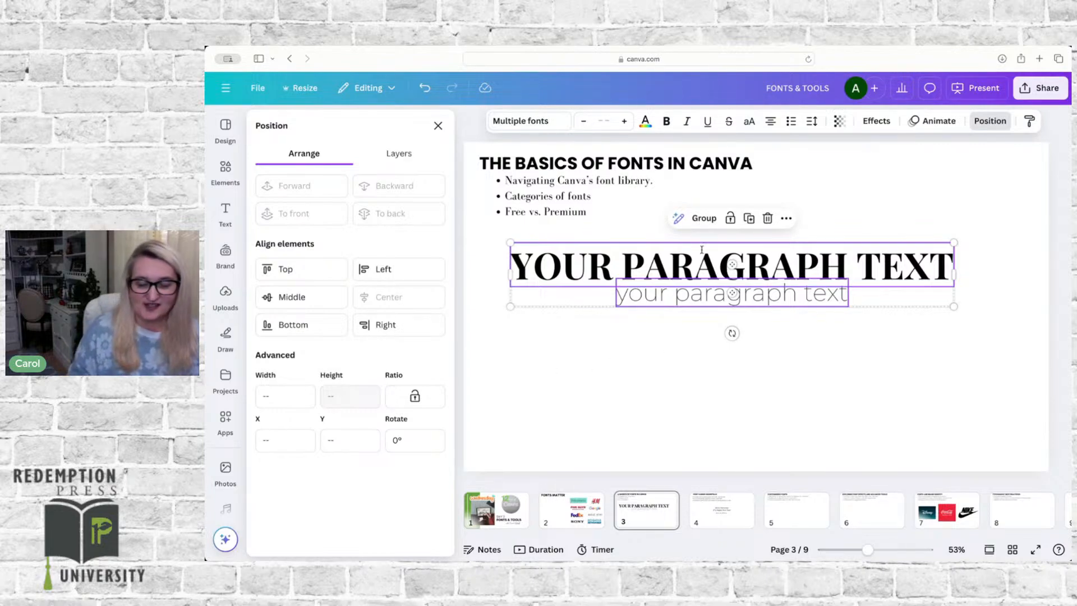
Step: Try left and top alignment on the two texts, undo the top alignment, and center them on each other again
left_click(388, 269)
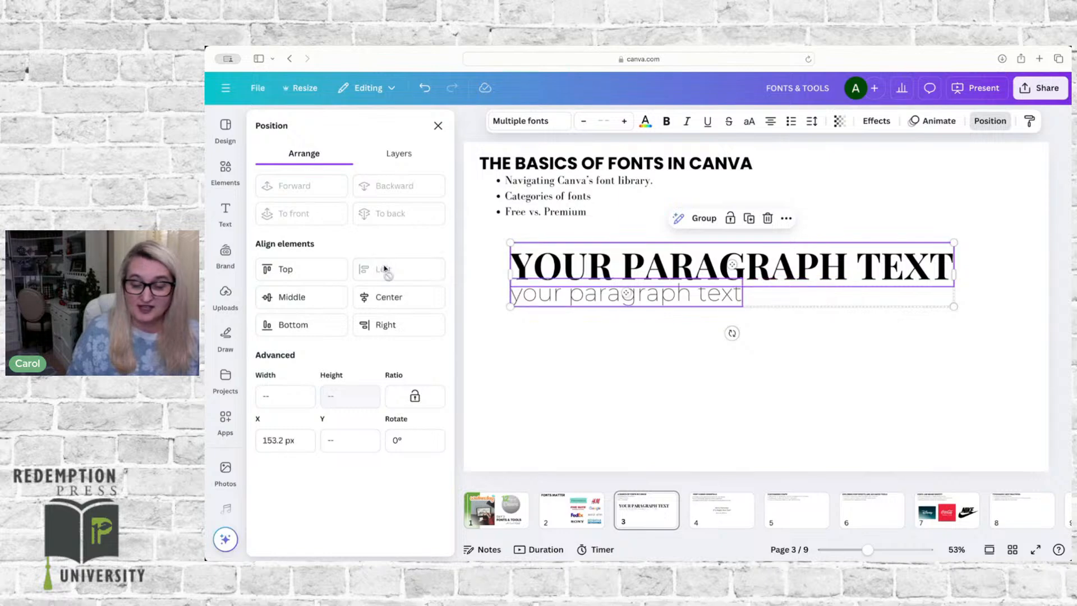
left_click(289, 269)
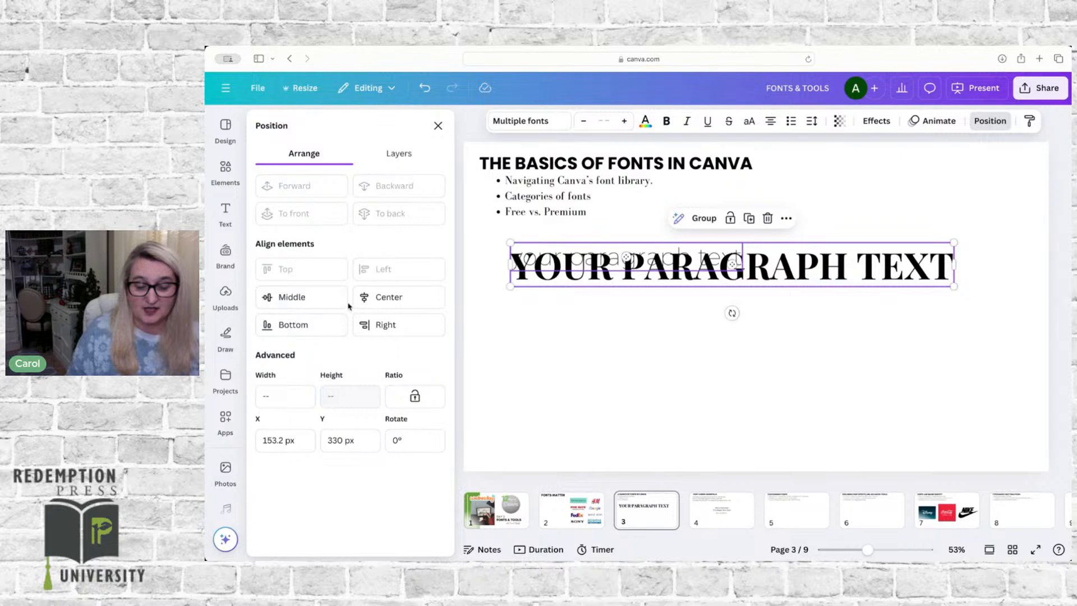
key("super+z")
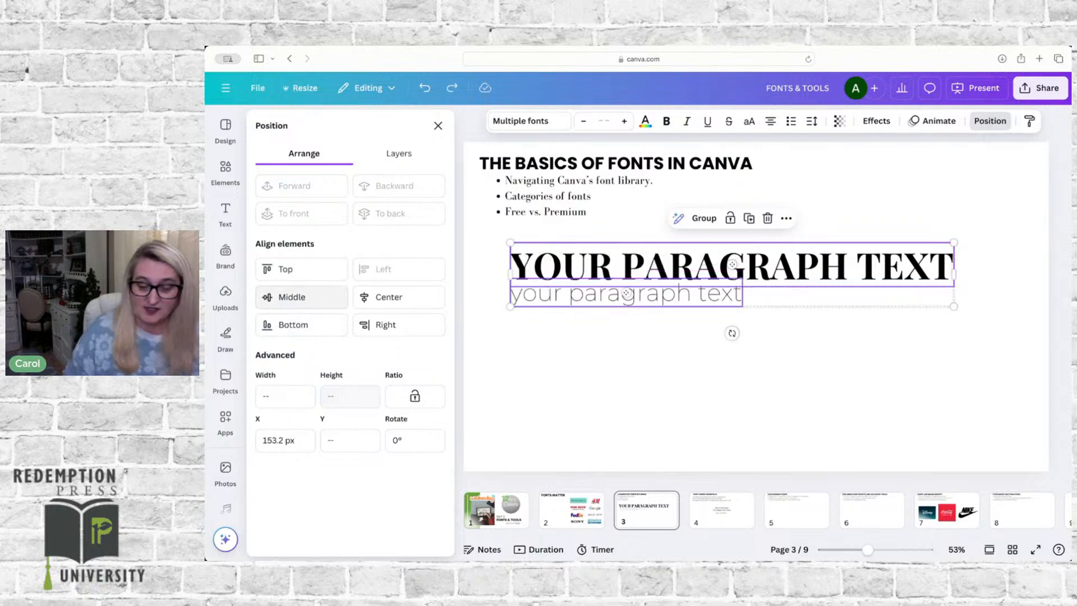
left_click(384, 297)
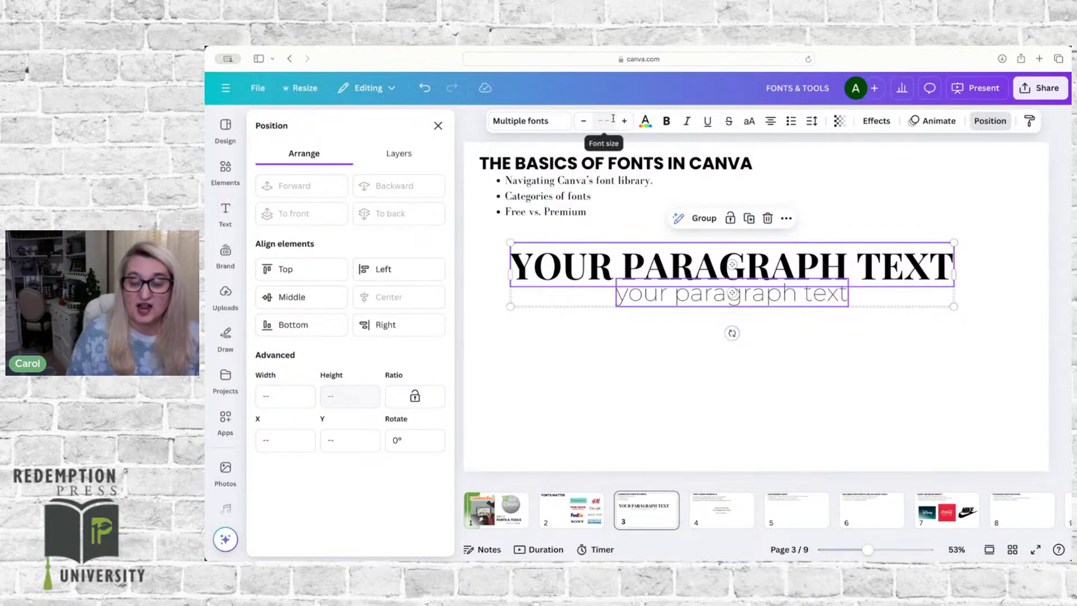
left_click(657, 351)
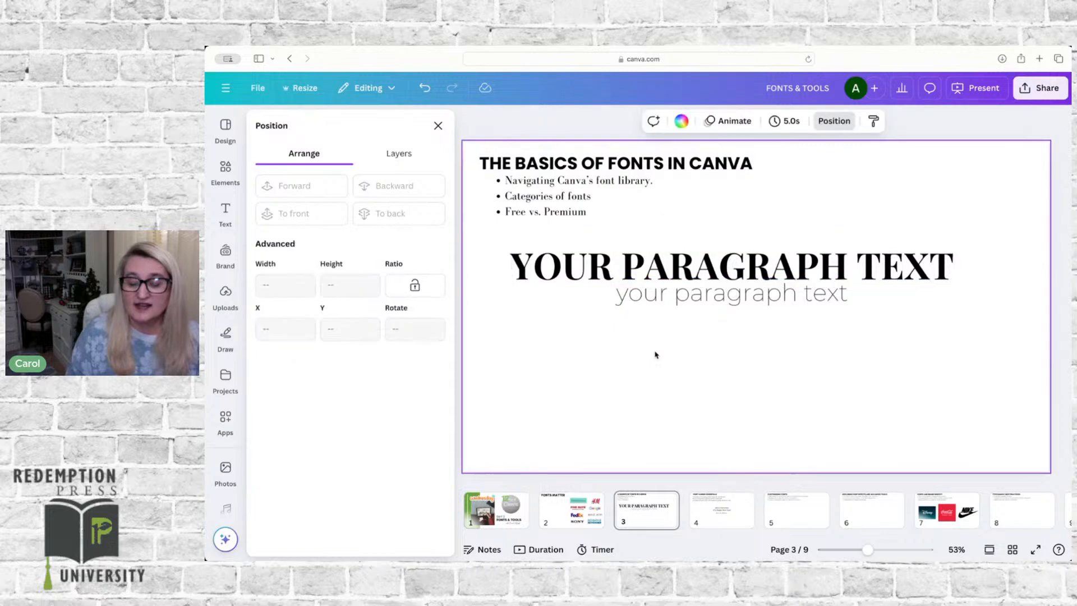
Step: Set the letter spacing of the Montserrat text to 453 so it spans nearly the width of the text above
left_click(700, 295)
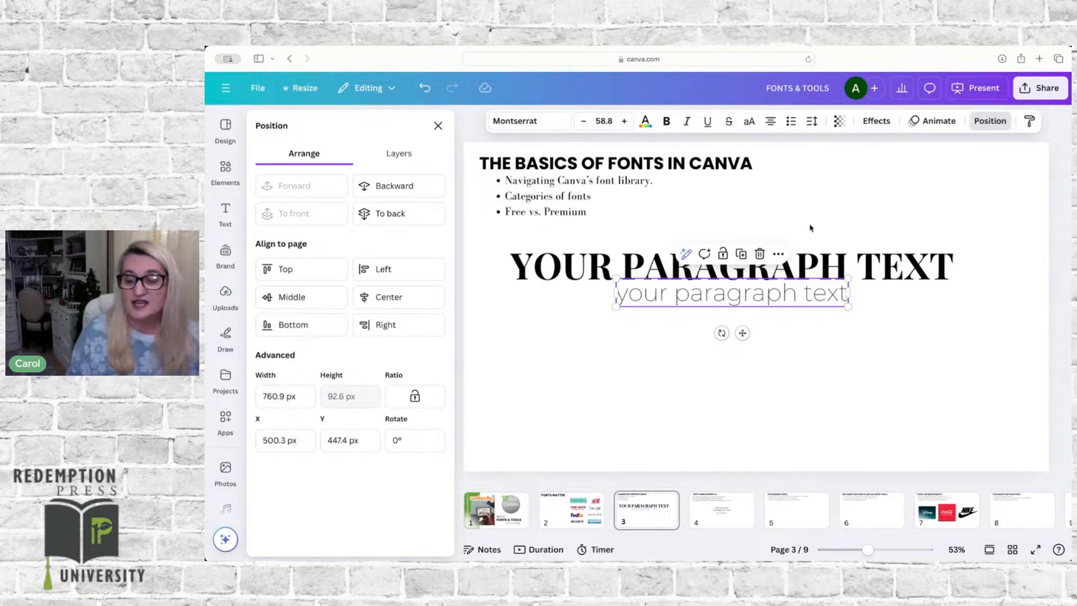
left_click(811, 122)
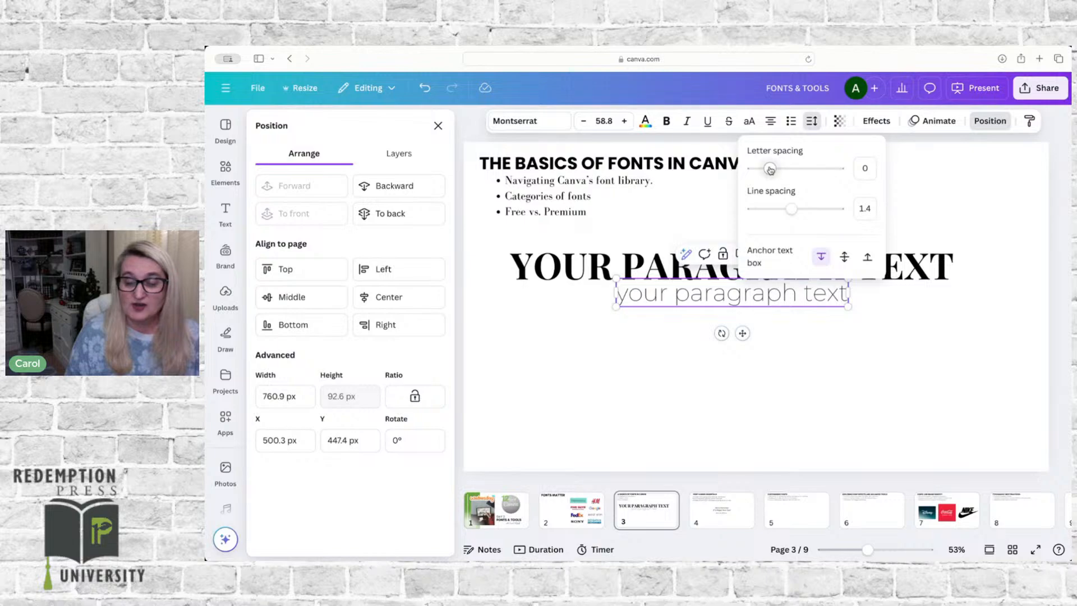
left_click_drag(769, 170, 810, 166)
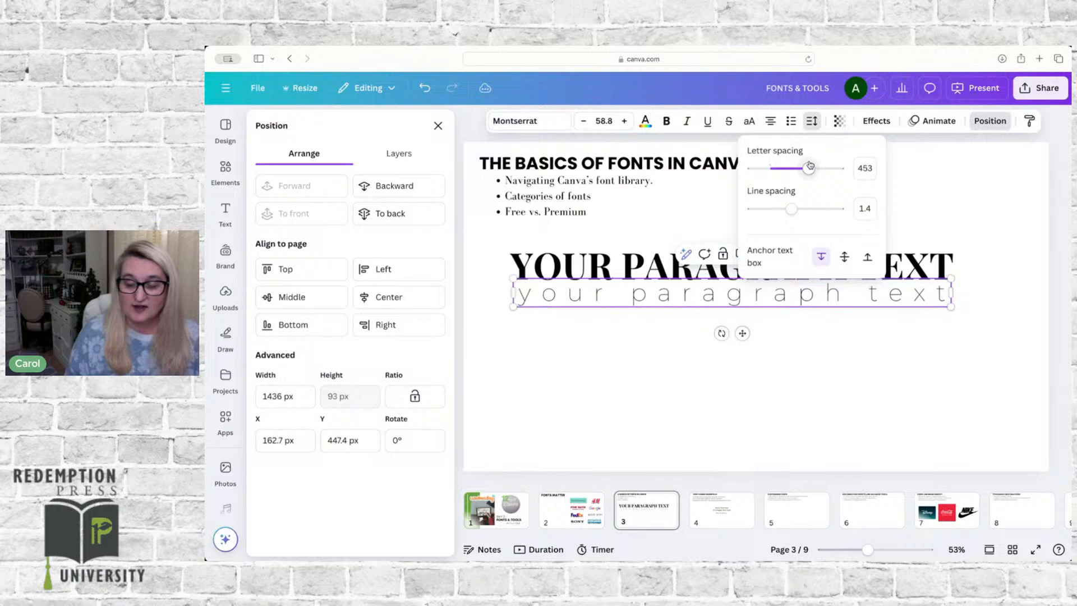
left_click(813, 372)
left_click(813, 372)
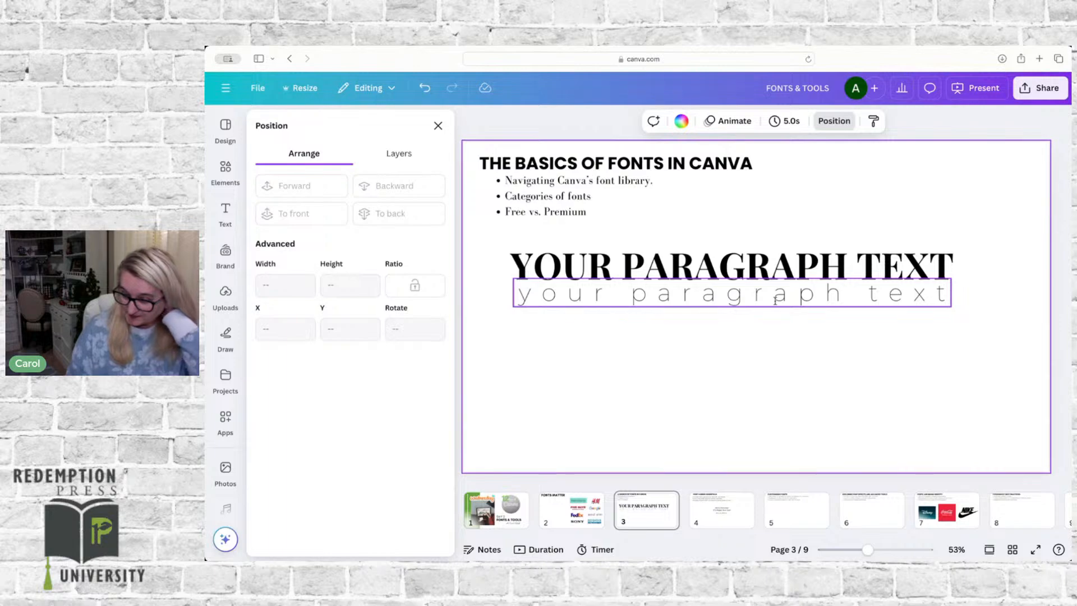
Step: Go to page 4, Font Pairing Essentials, to look at its font pairing example
left_click(728, 513)
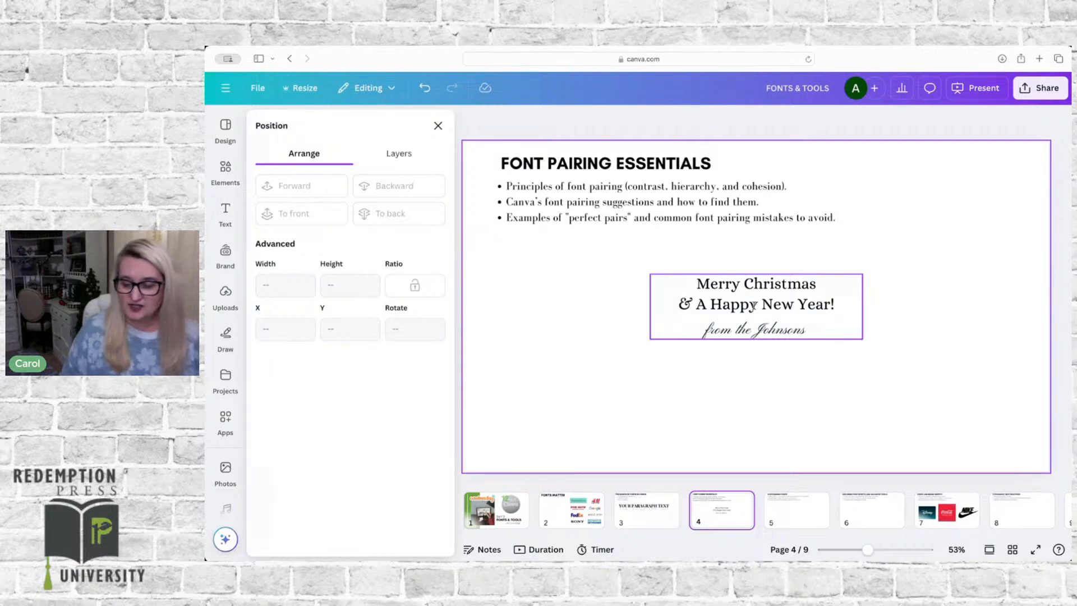
left_click(826, 323)
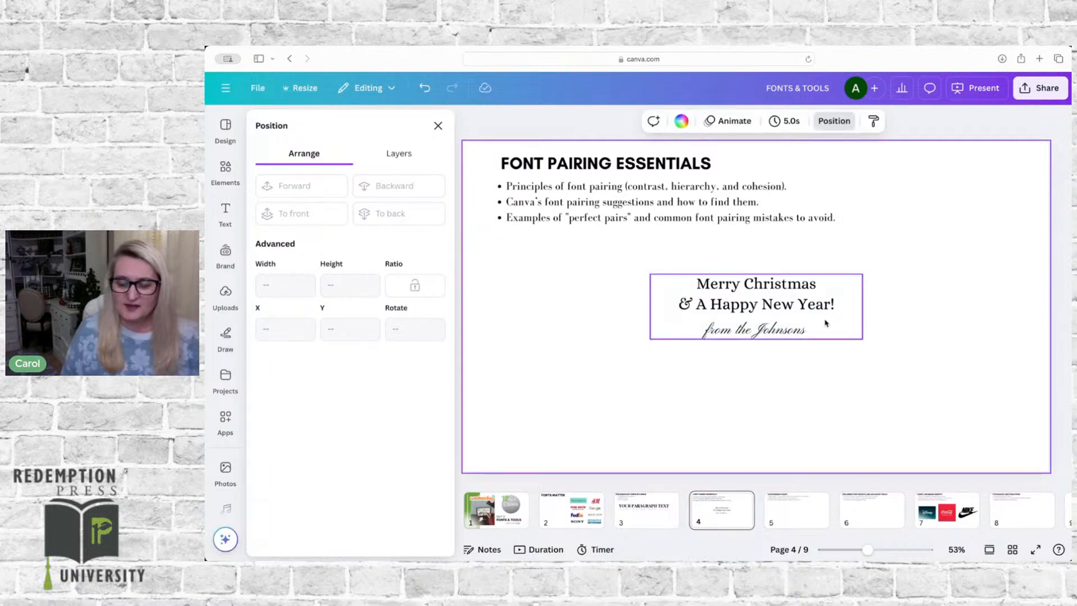
Step: Browse the ready-made font combinations in the text library for further pairing examples
left_click(770, 297)
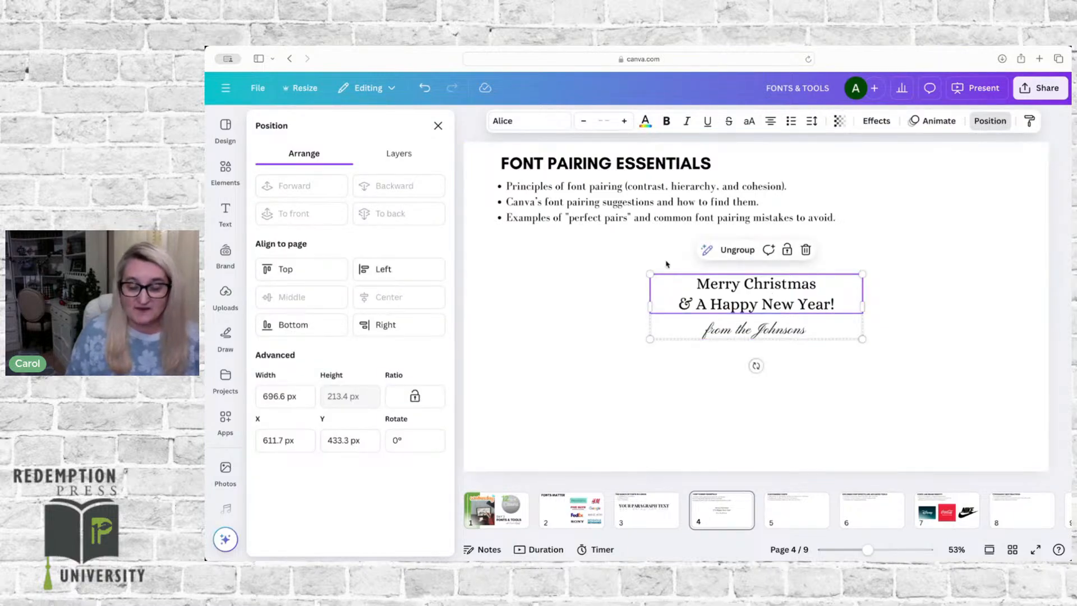
left_click(226, 210)
scroll(323, 400, "down", 3)
scroll(323, 400, "down", 1)
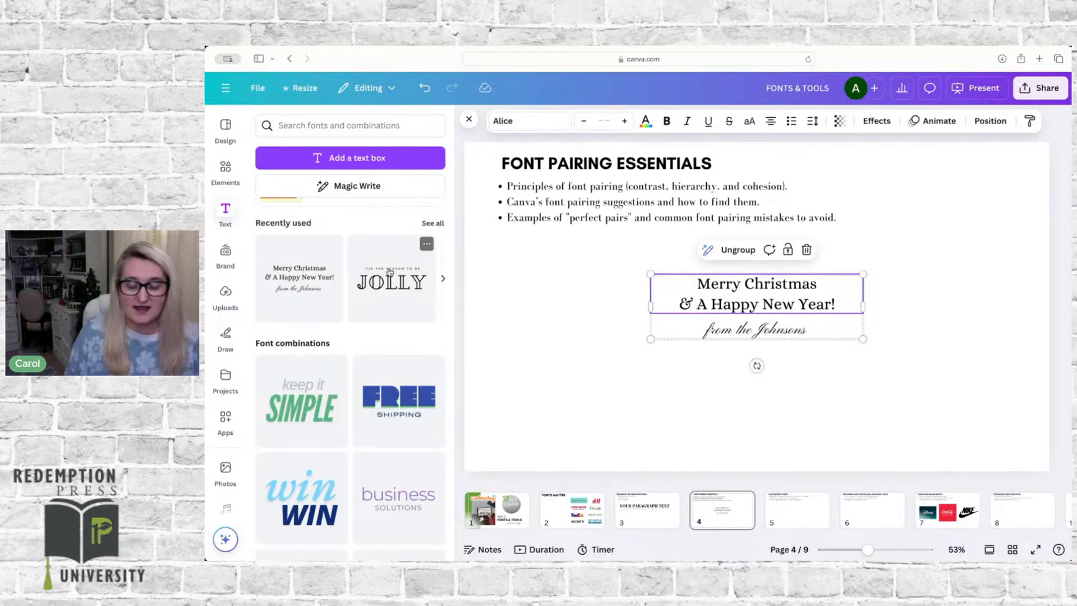
scroll(361, 315, "down", 6)
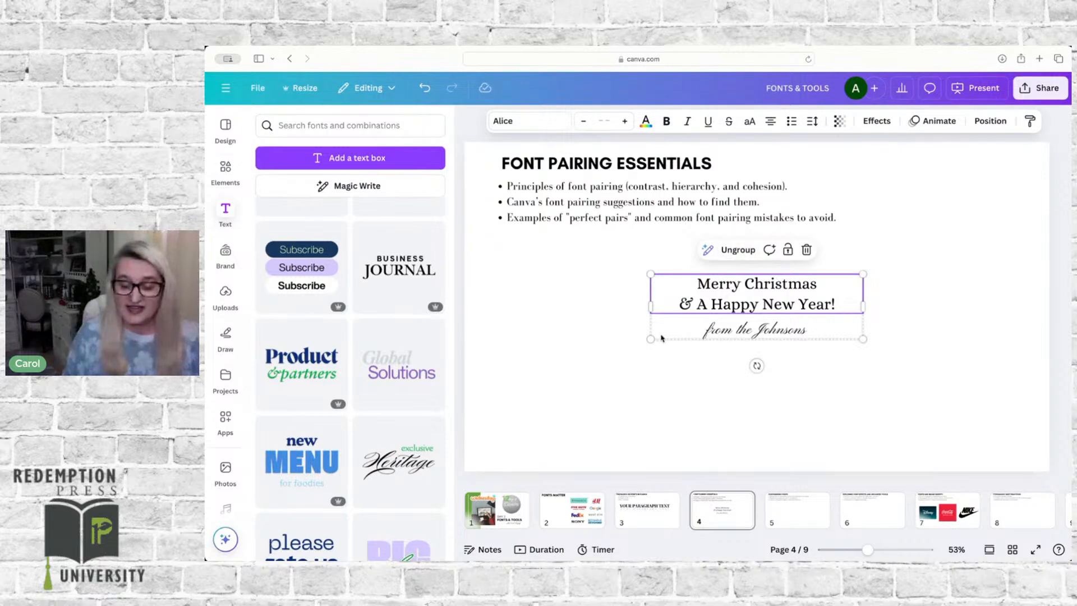
Step: Enlarge the Christmas greeting group, recenter it below the bullet list, and ungroup its texts
left_click_drag(650, 339, 512, 381)
left_click_drag(635, 310, 677, 317)
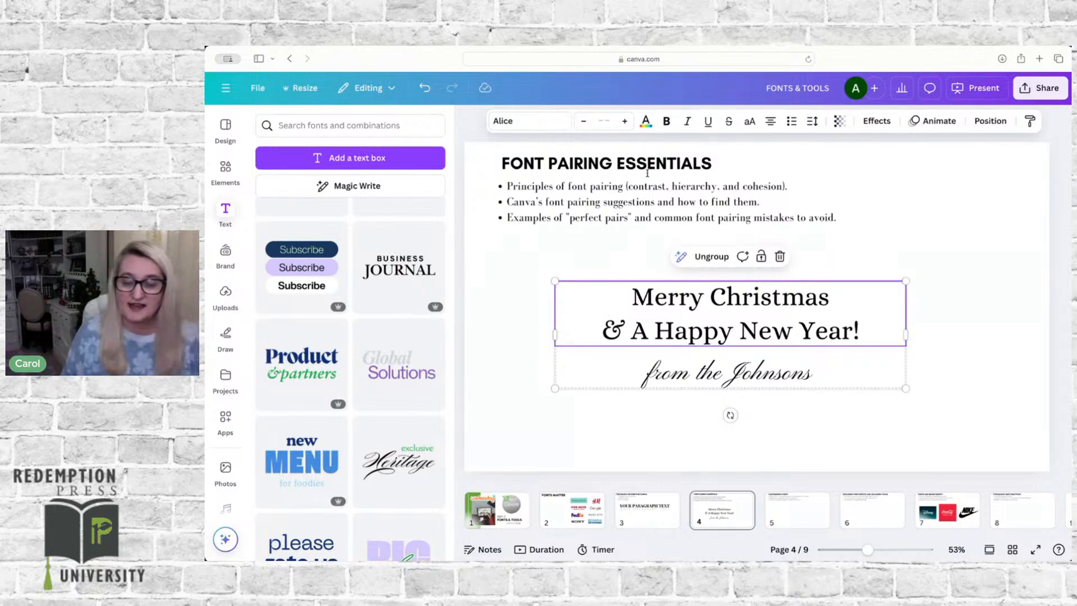
left_click(708, 259)
left_click(498, 296)
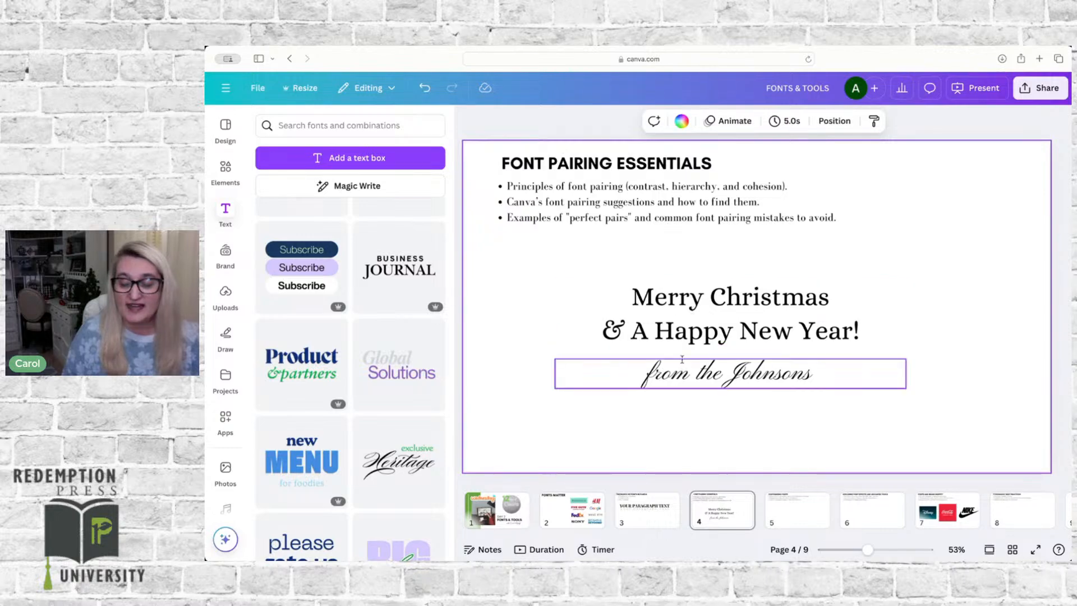
Step: Format the "Merry Christmas" line at size 79.9, bold and in all capitals
left_click(694, 300)
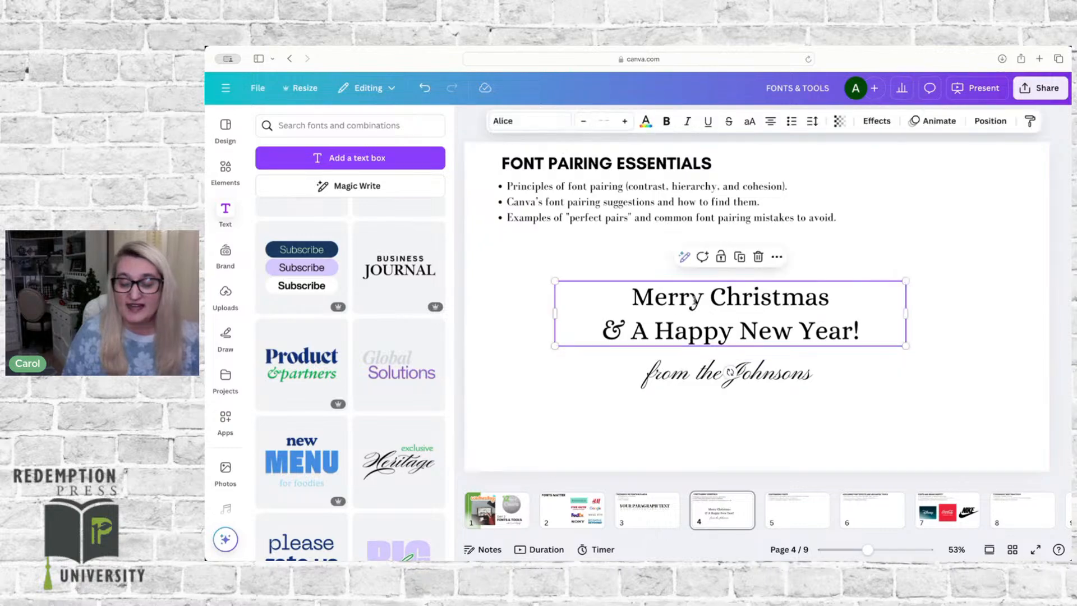
triple_click(728, 295)
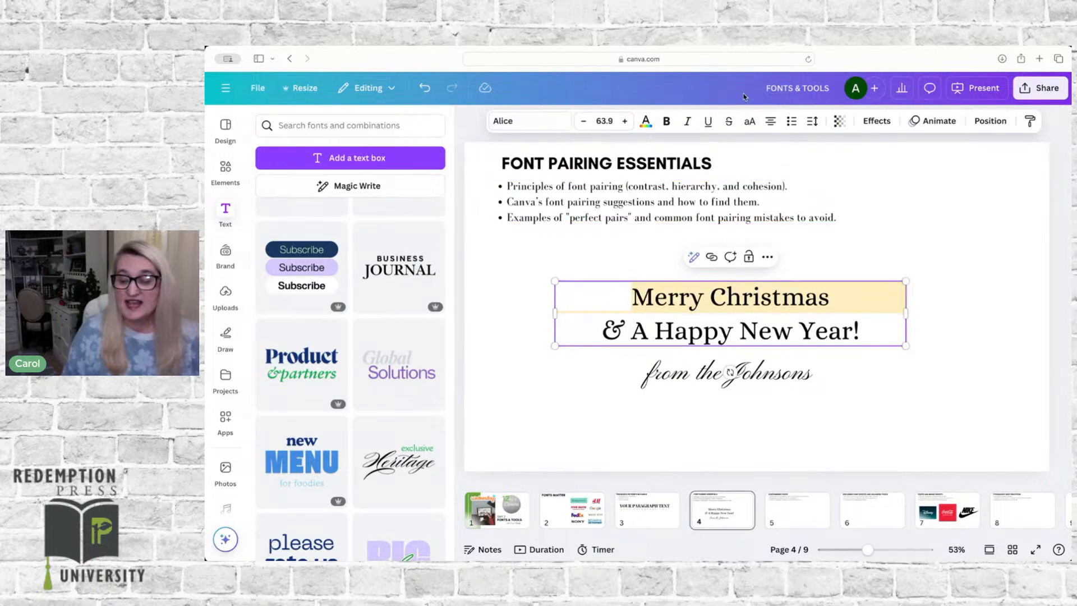
left_click(624, 121)
left_click(624, 121)
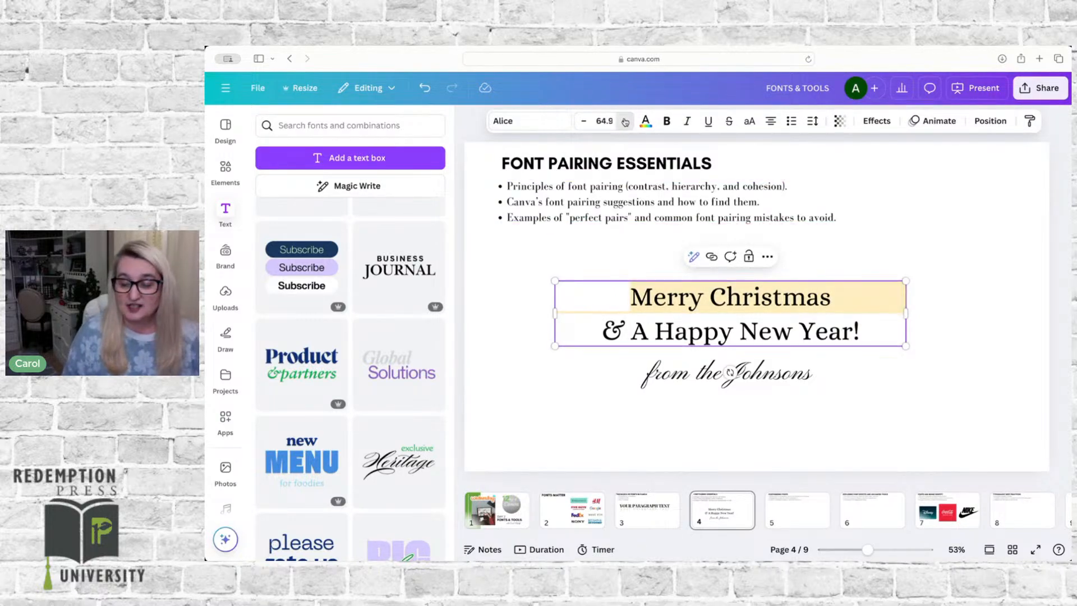
left_click(624, 121)
left_click(624, 121)
left_click(624, 122)
left_click(624, 121)
left_click(625, 121)
left_click(624, 121)
left_click(624, 121)
left_click(624, 121)
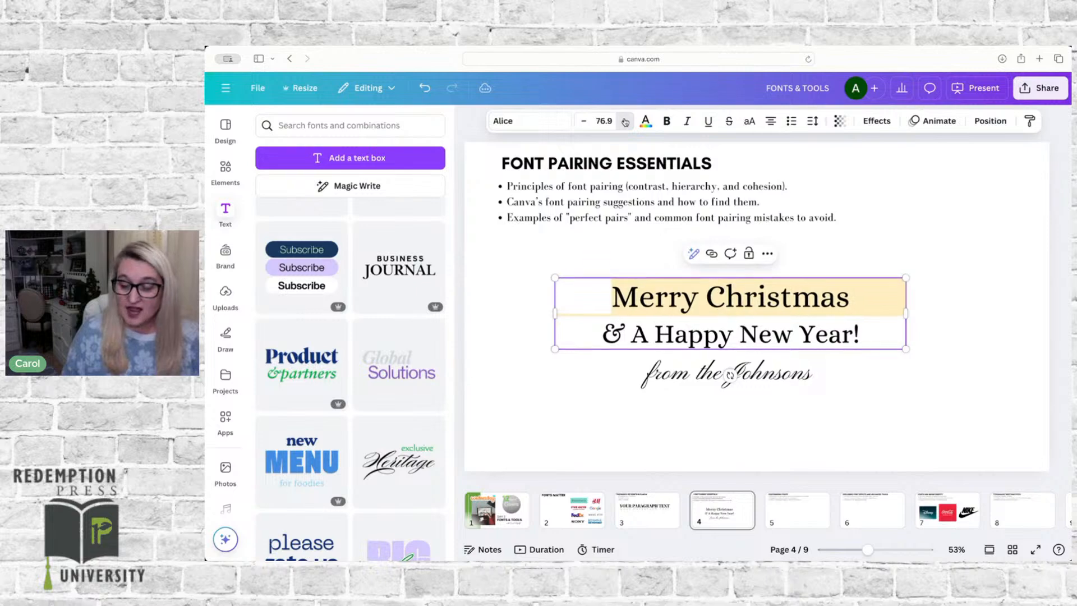
left_click(624, 121)
left_click(624, 121)
left_click(666, 121)
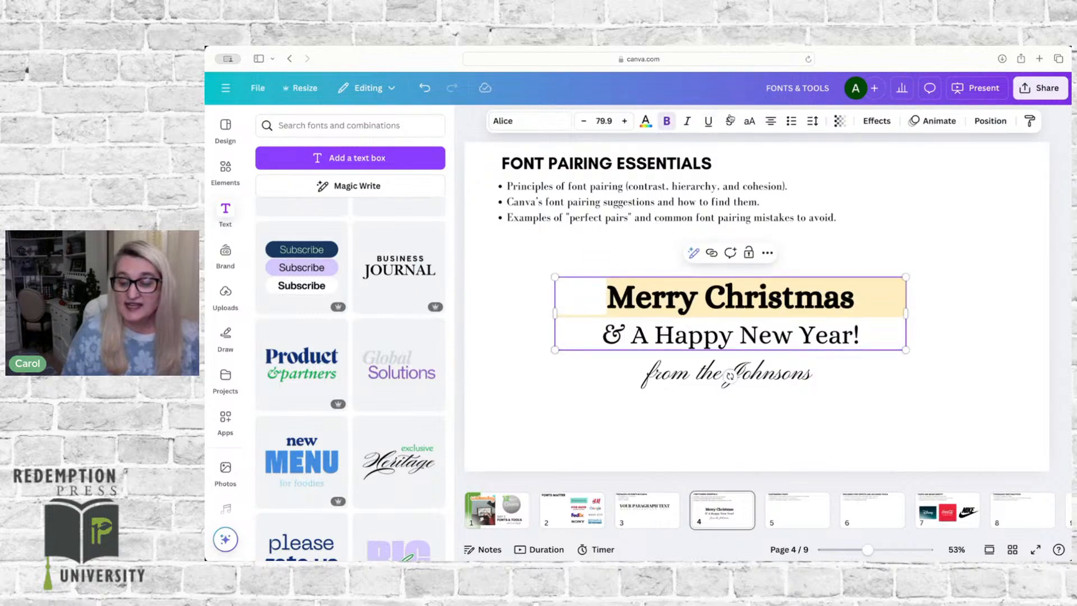
left_click(748, 122)
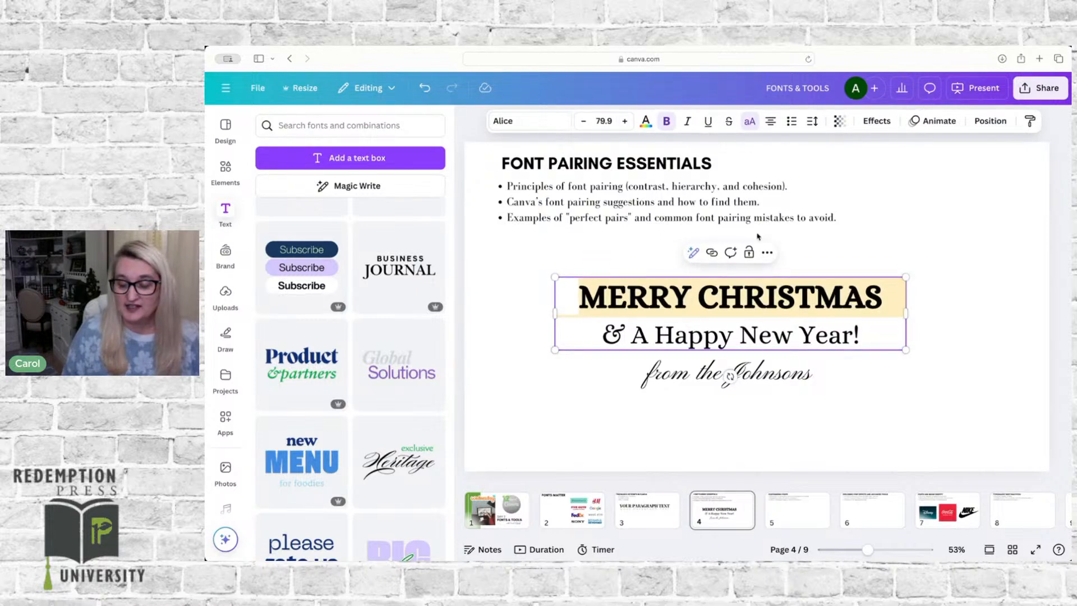
Step: Remove the ampersand from the greeting's second line and replace its capital "A" with a lowercase, non-bold "a"
left_click(624, 332)
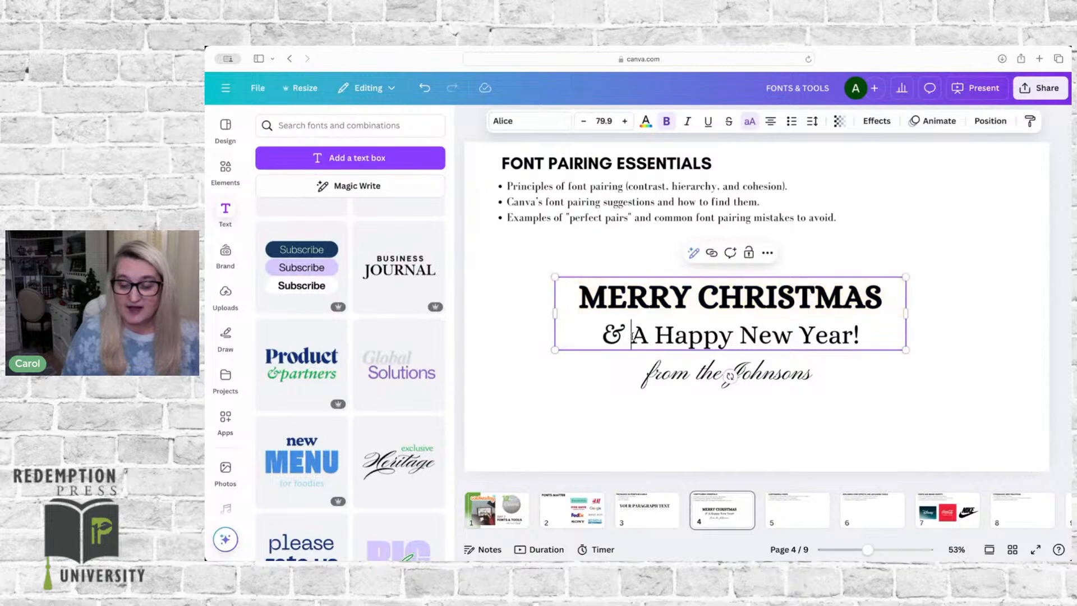
key("BackSpace")
key("BackSpace")
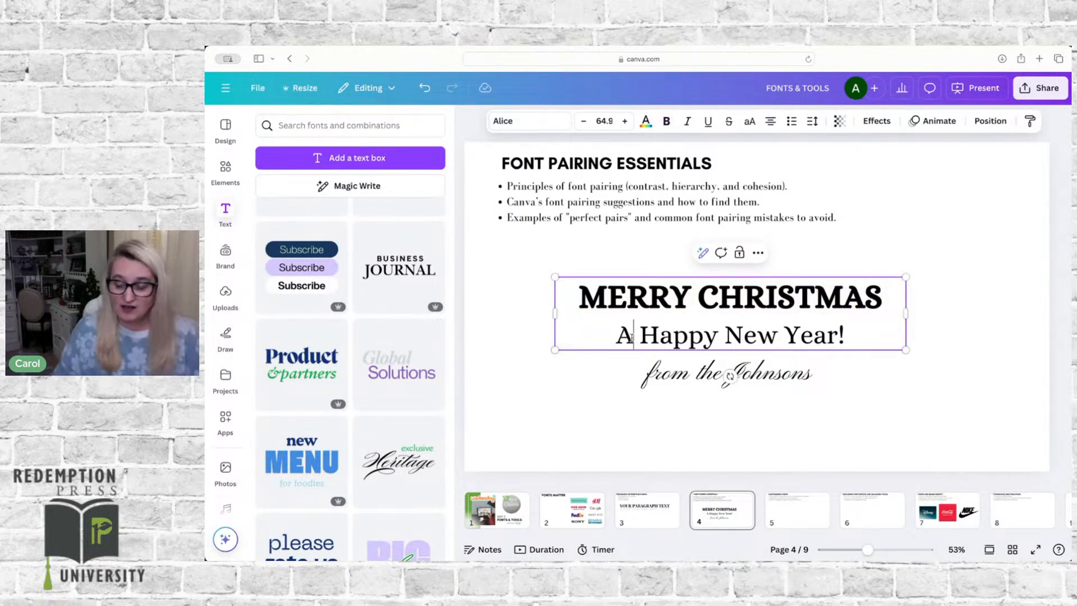
key("Delete")
type("a")
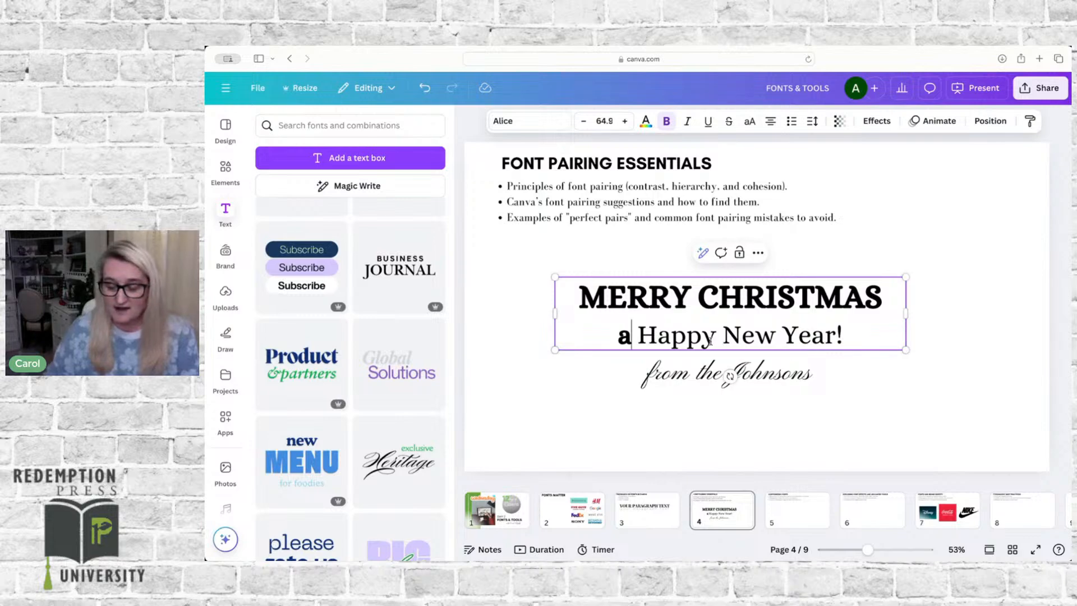
double_click(624, 336)
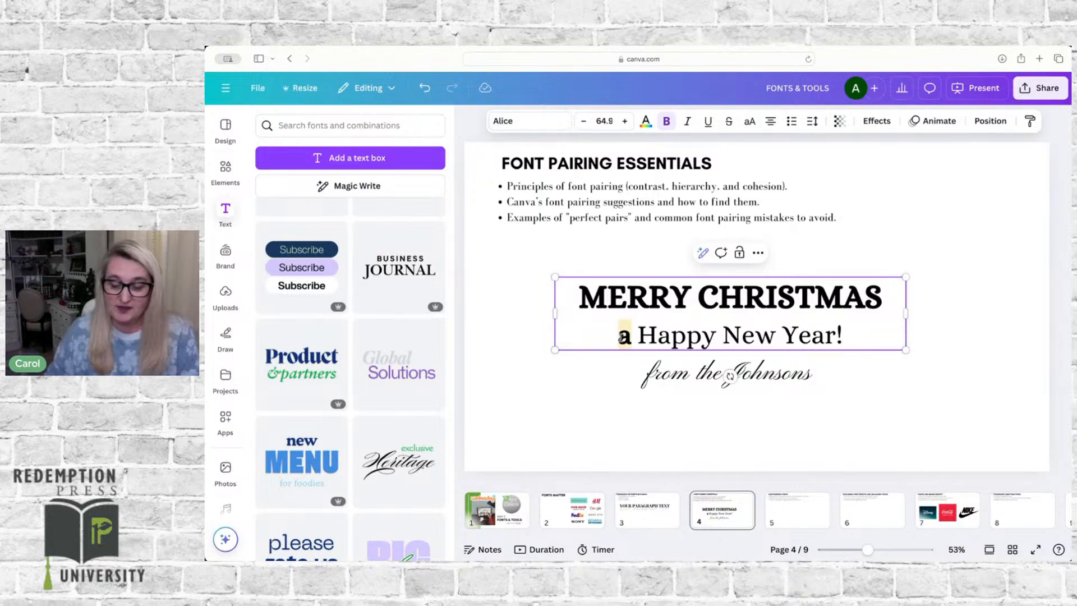
left_click(666, 122)
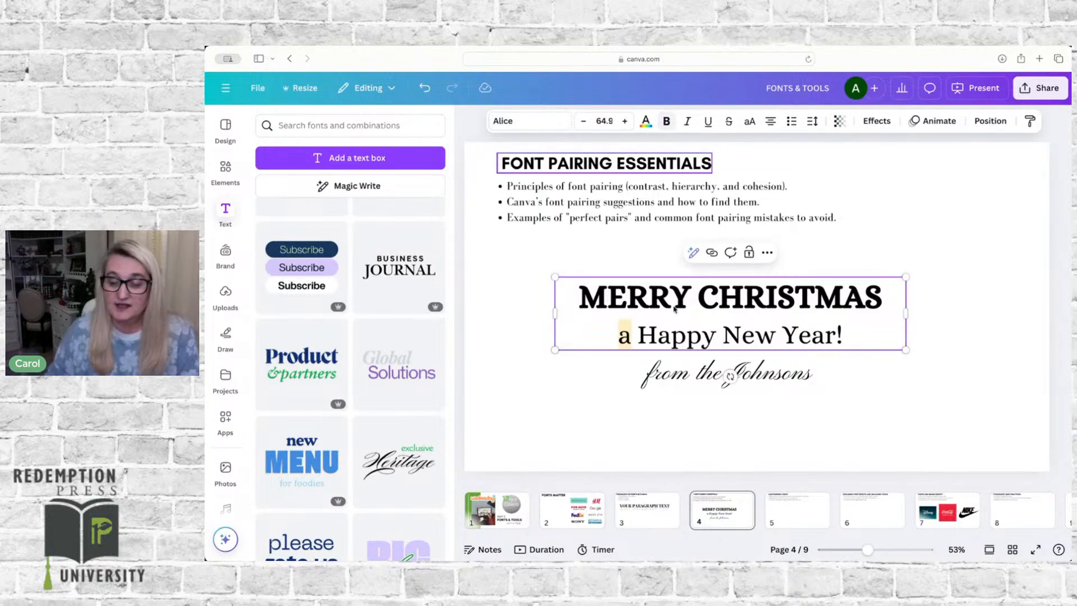
Step: Change the initials of "Happy New Year!" to lowercase so the second line reads "a happy new year!"
left_click(656, 336)
key("BackSpace")
type("h")
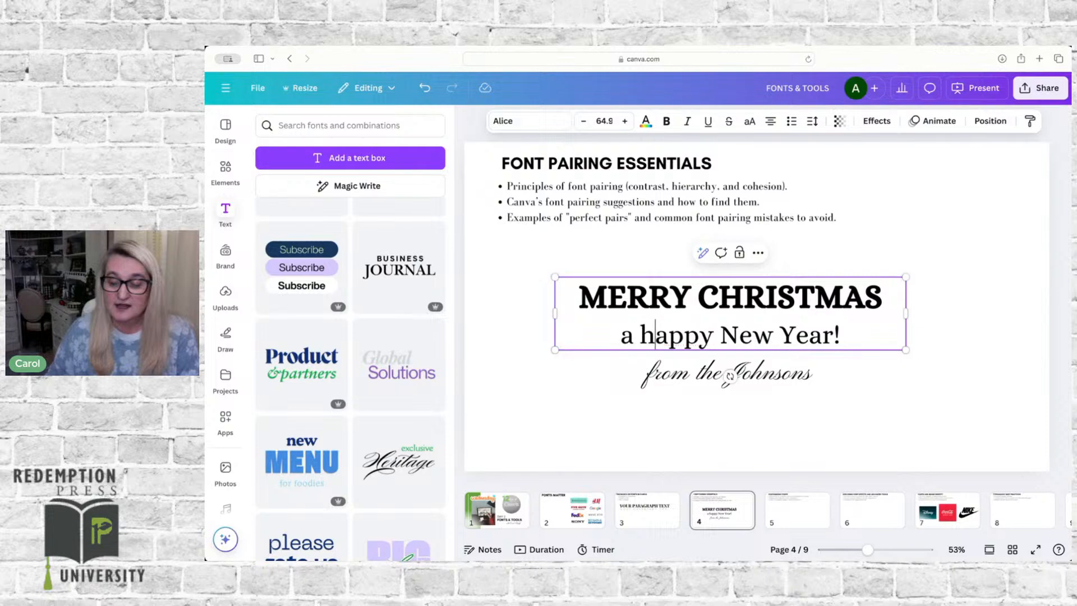
left_click(738, 335)
key("BackSpace")
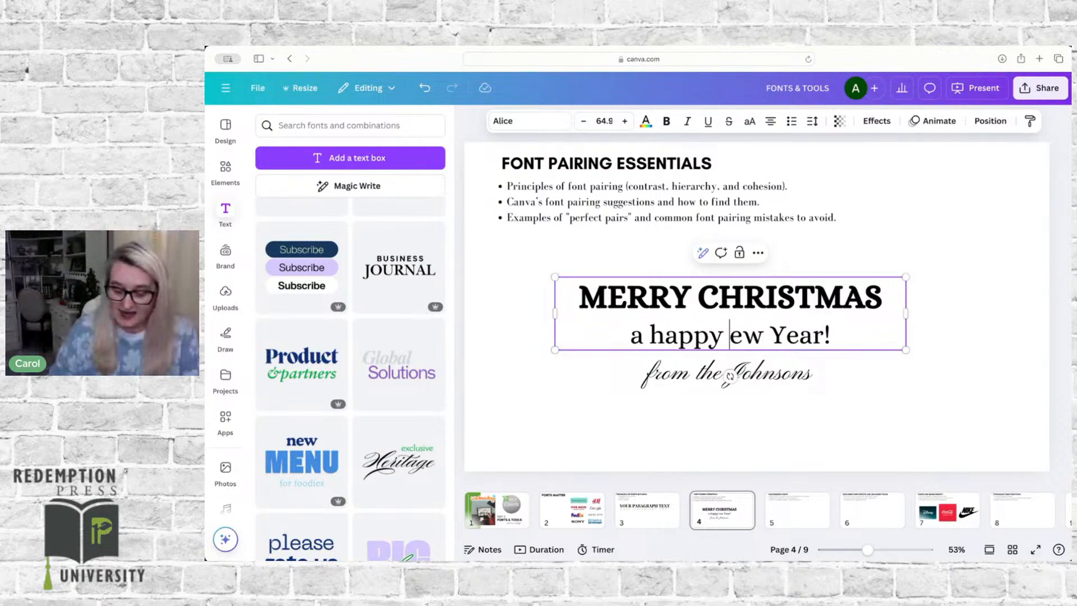
type("n")
left_click(792, 332)
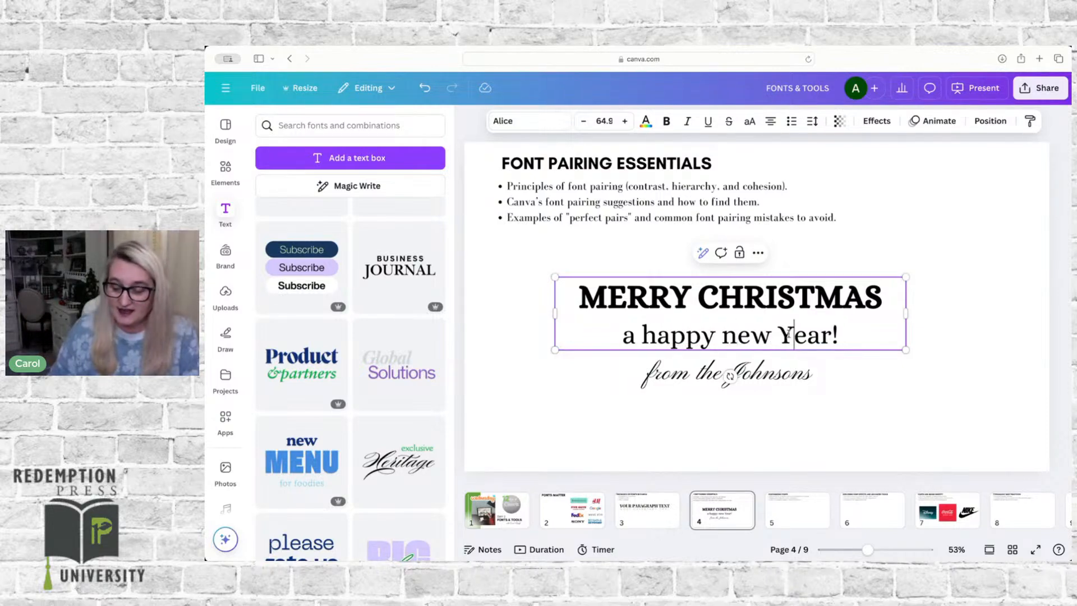
key("BackSpace")
type("y")
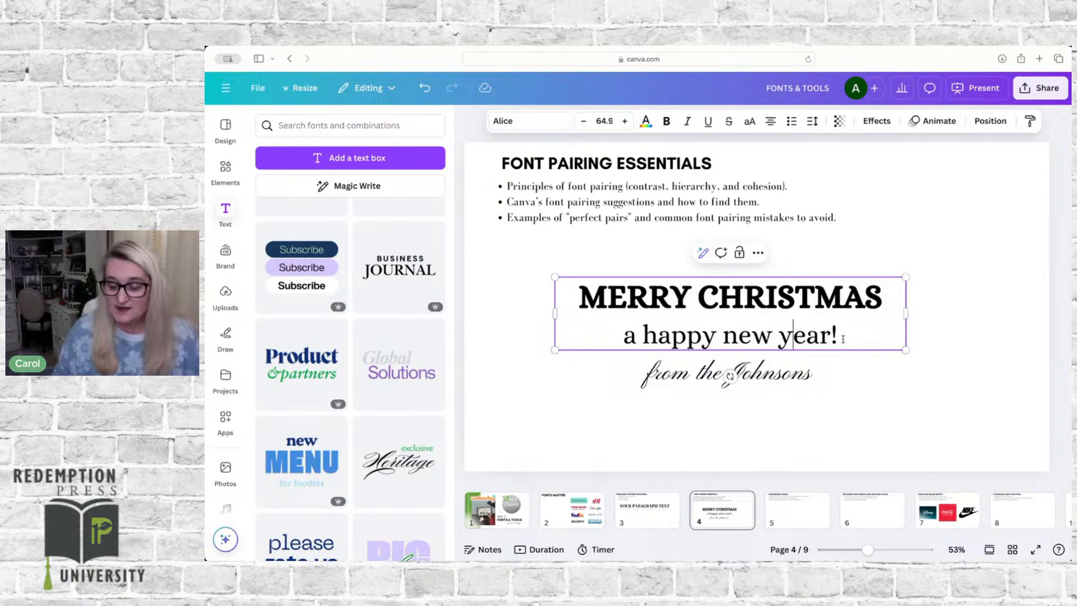
Step: Reduce the line spacing of the whole two-line greeting text to 0.82
left_click_drag(843, 335, 631, 336)
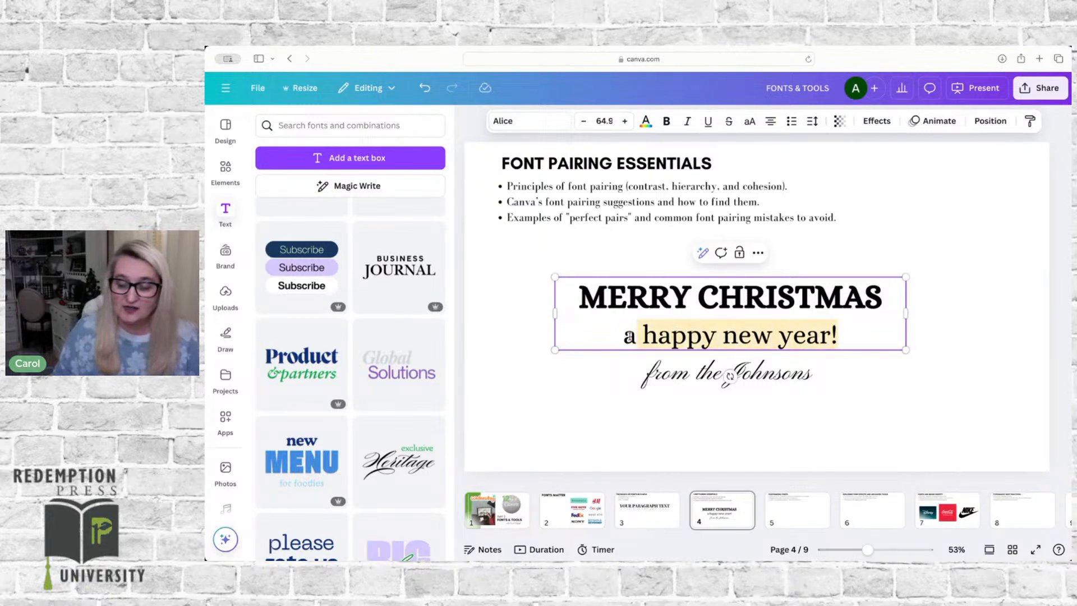
left_click(669, 303)
key("super+a")
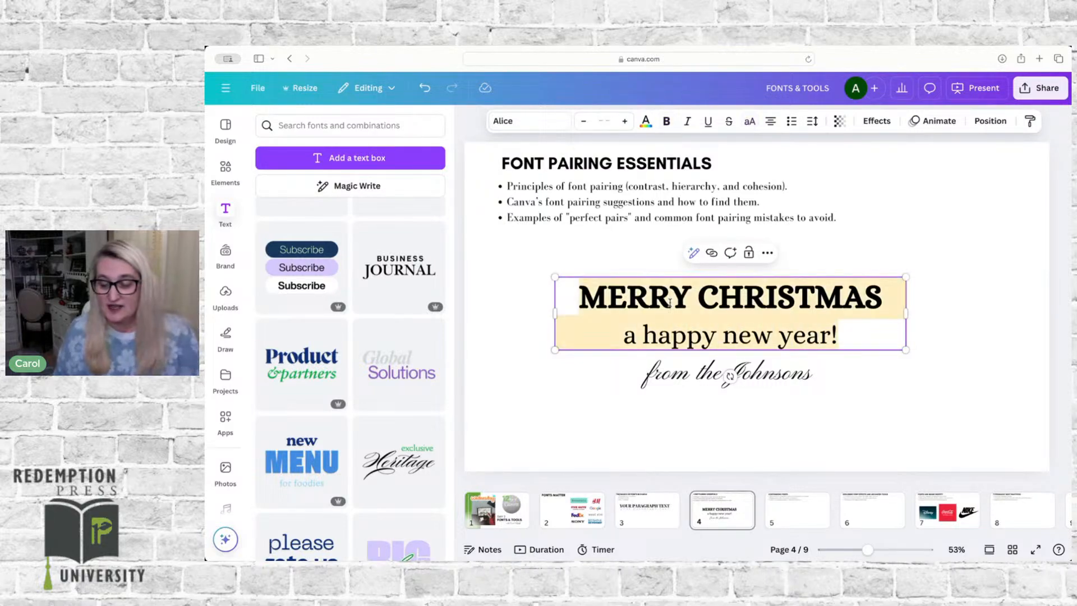
left_click(812, 121)
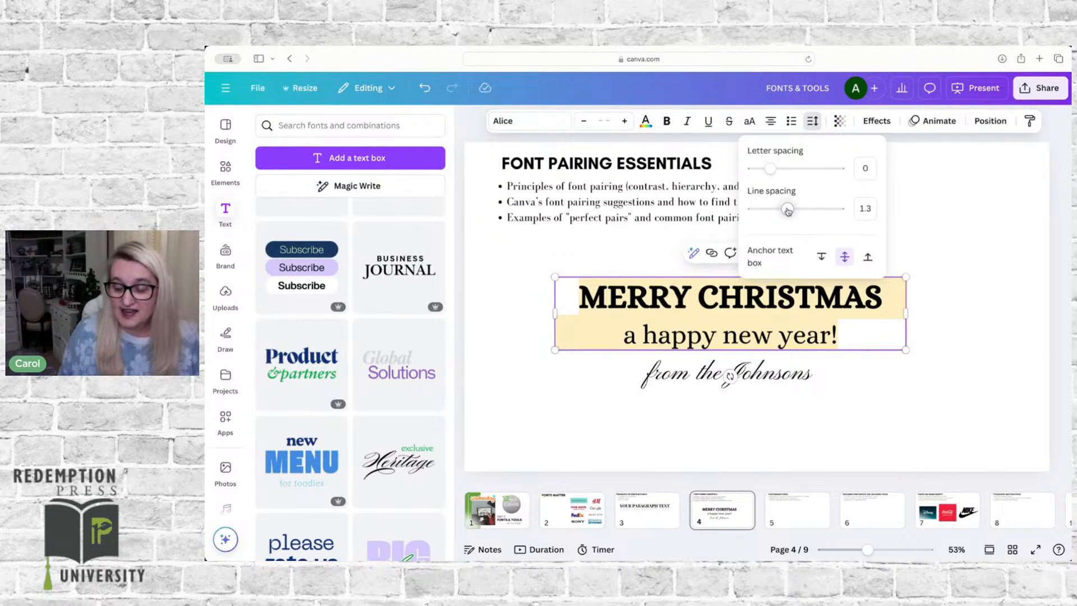
left_click_drag(788, 210, 767, 209)
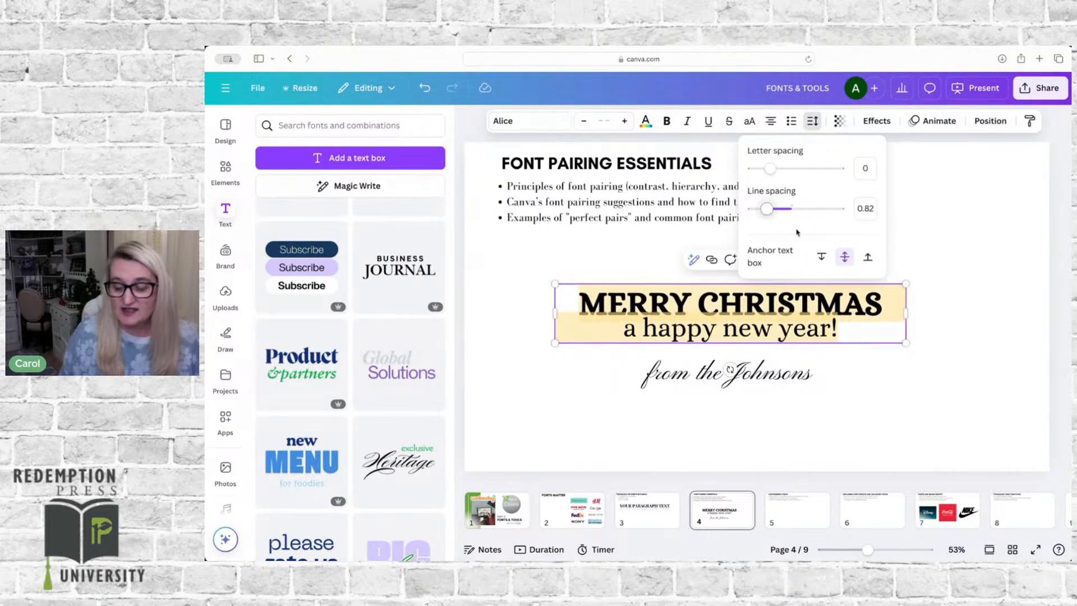
left_click(976, 354)
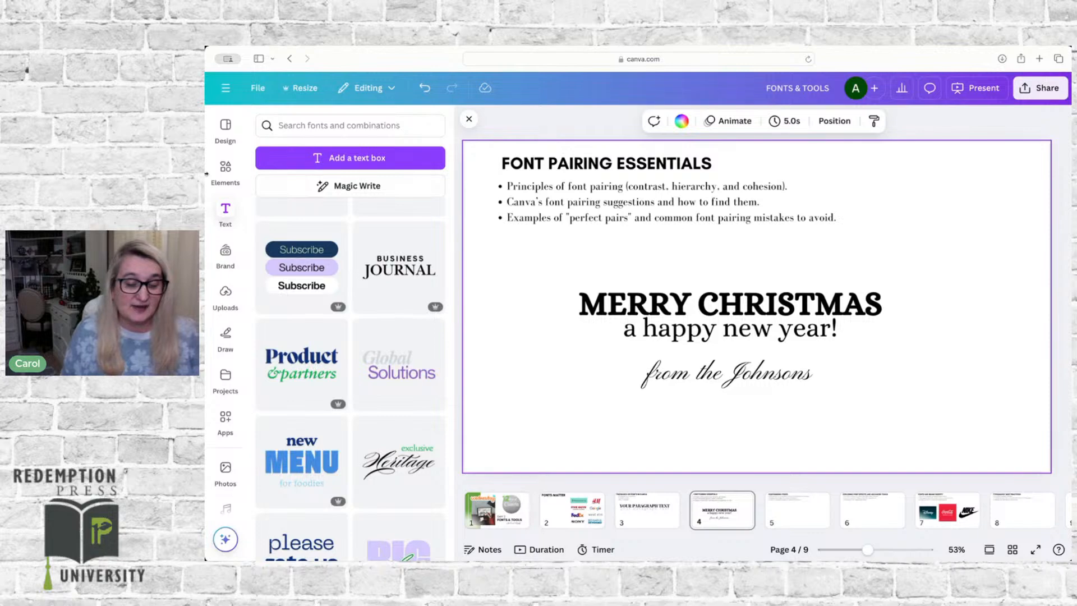
Step: Search the element graphics for "&", add the grey script ampersand, and place it over the start of the greeting
left_click(225, 169)
left_click(322, 124)
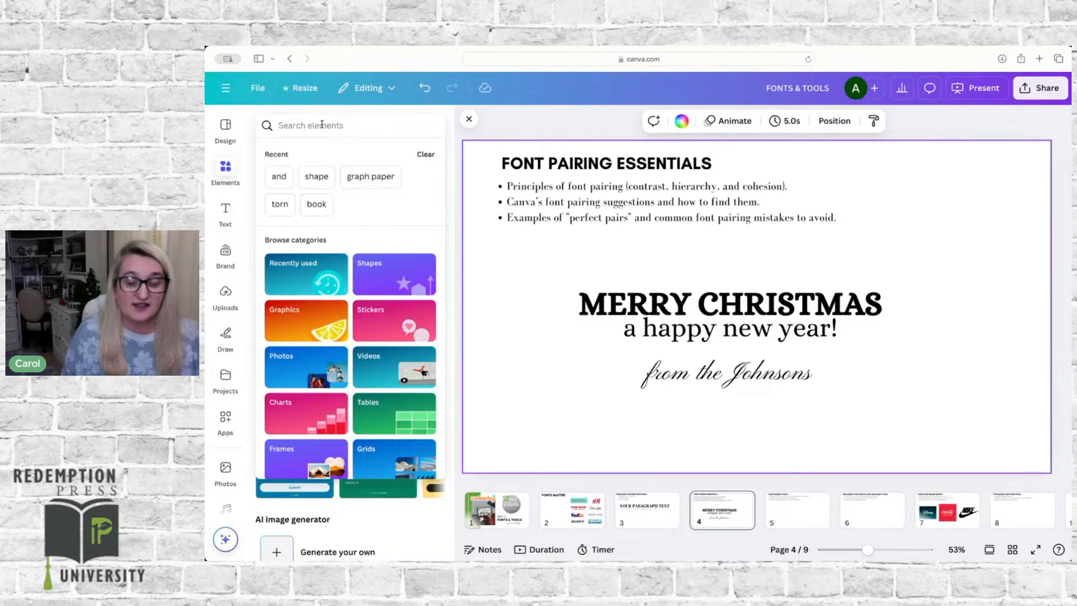
type("&")
key("Return")
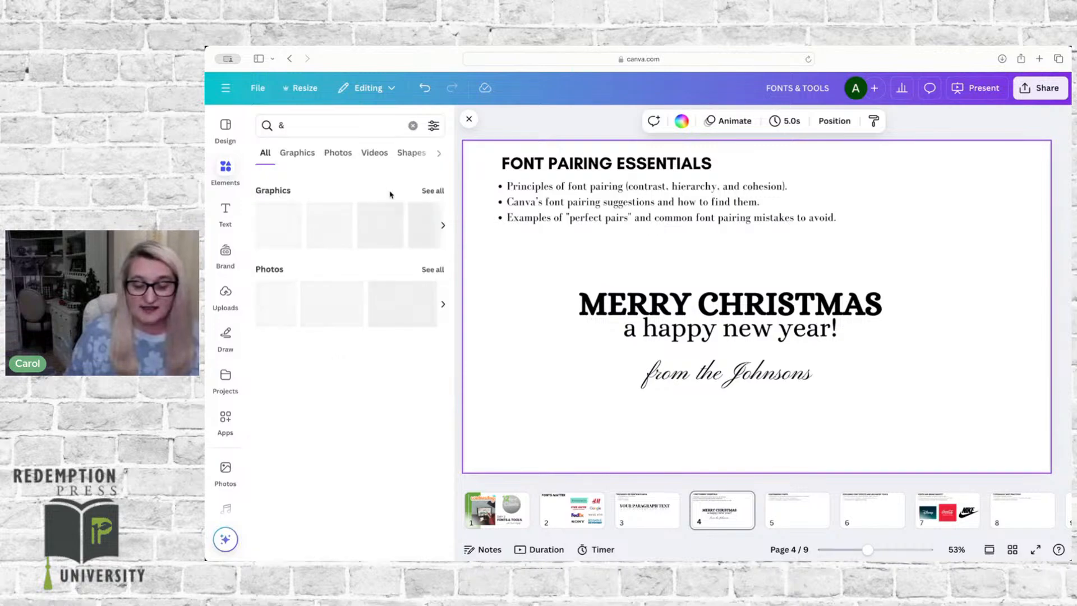
left_click(430, 192)
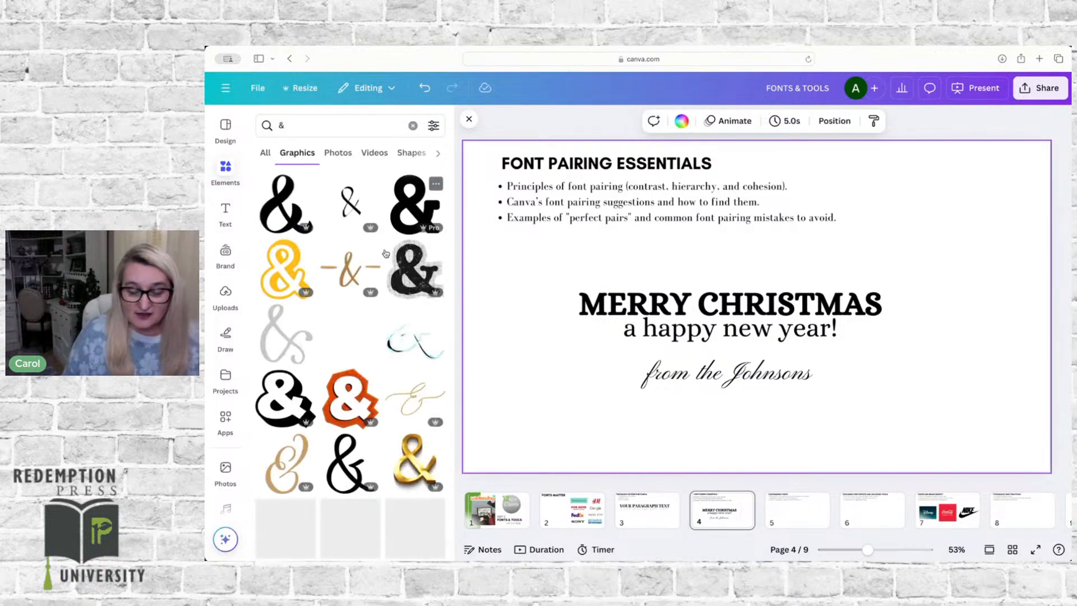
scroll(359, 359, "down", 5)
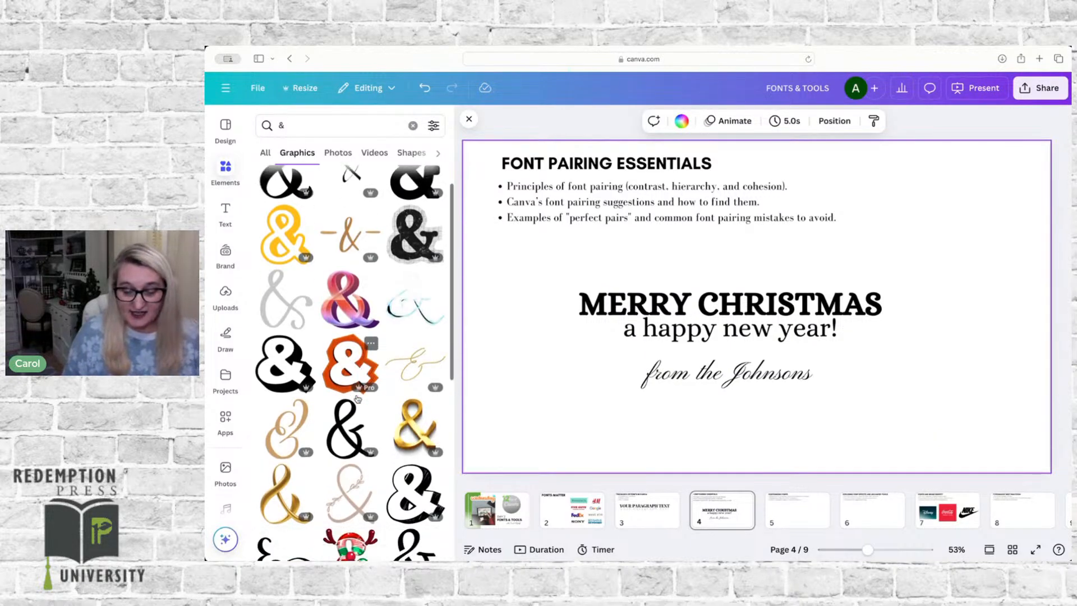
scroll(267, 246, "up", 1)
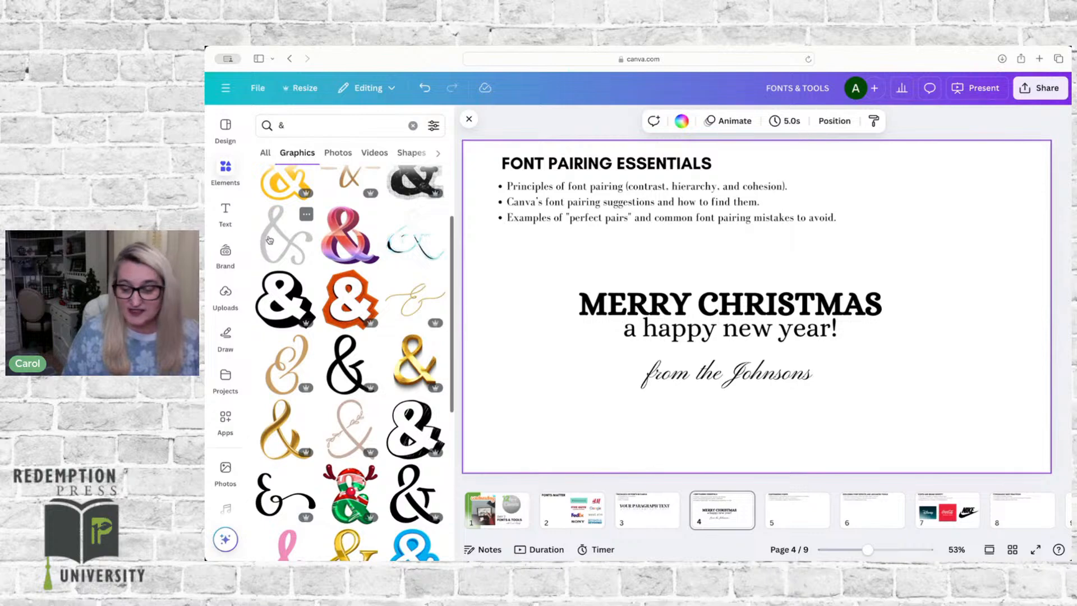
left_click(269, 240)
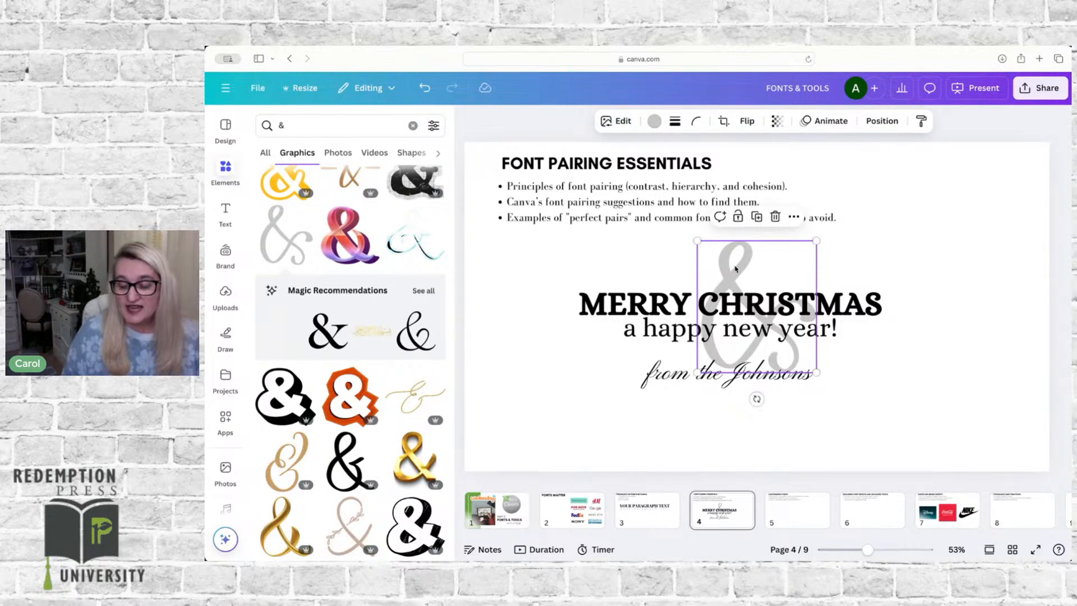
left_click_drag(736, 268, 575, 281)
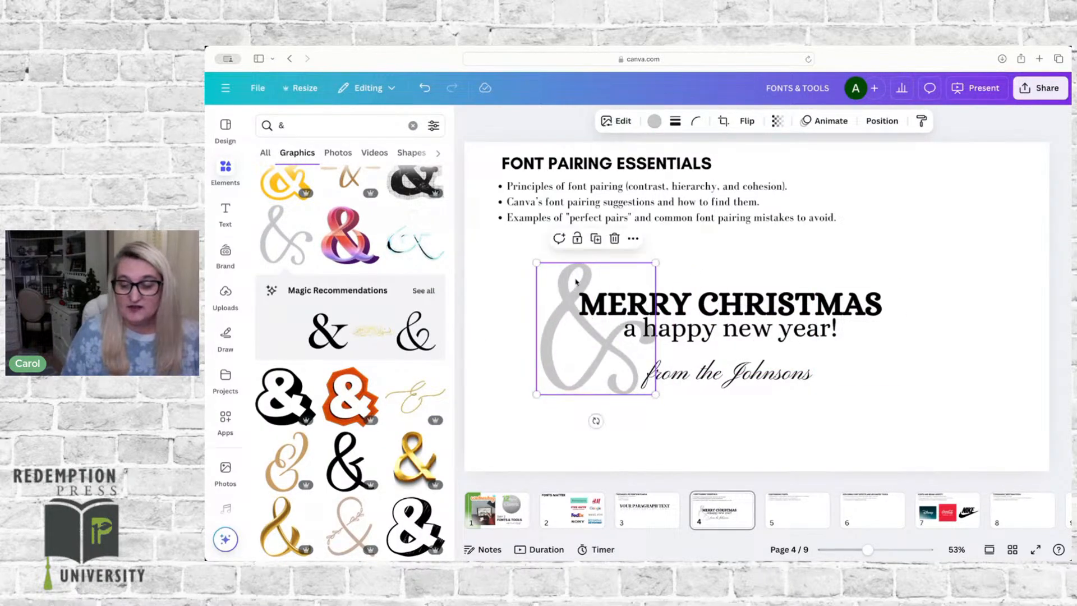
Step: Recolor the ampersand graphic green #68a33c and tilt it slightly counterclockwise
left_click(654, 121)
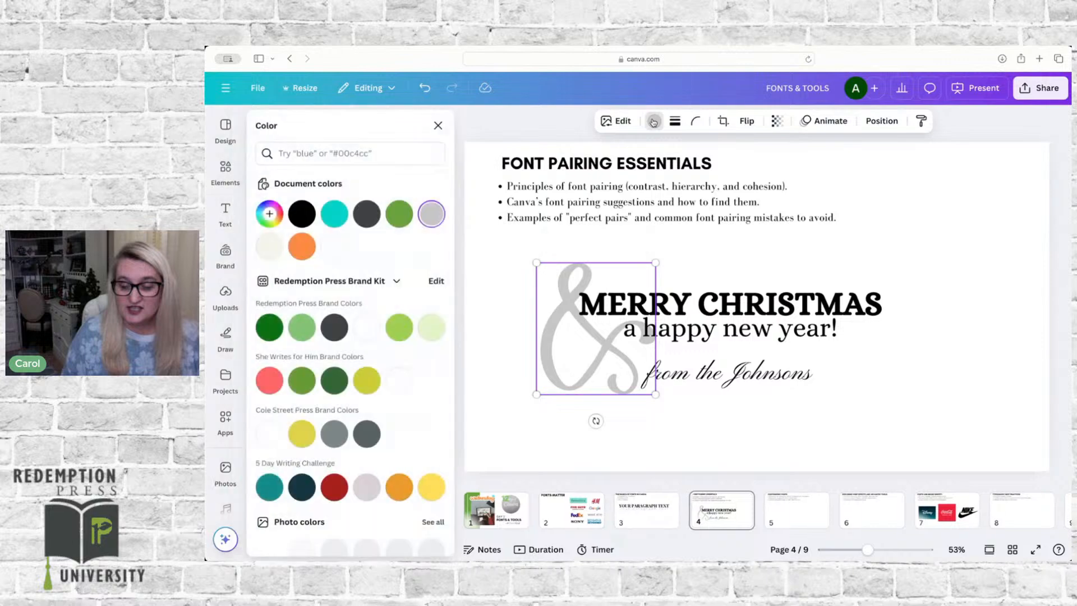
left_click(399, 214)
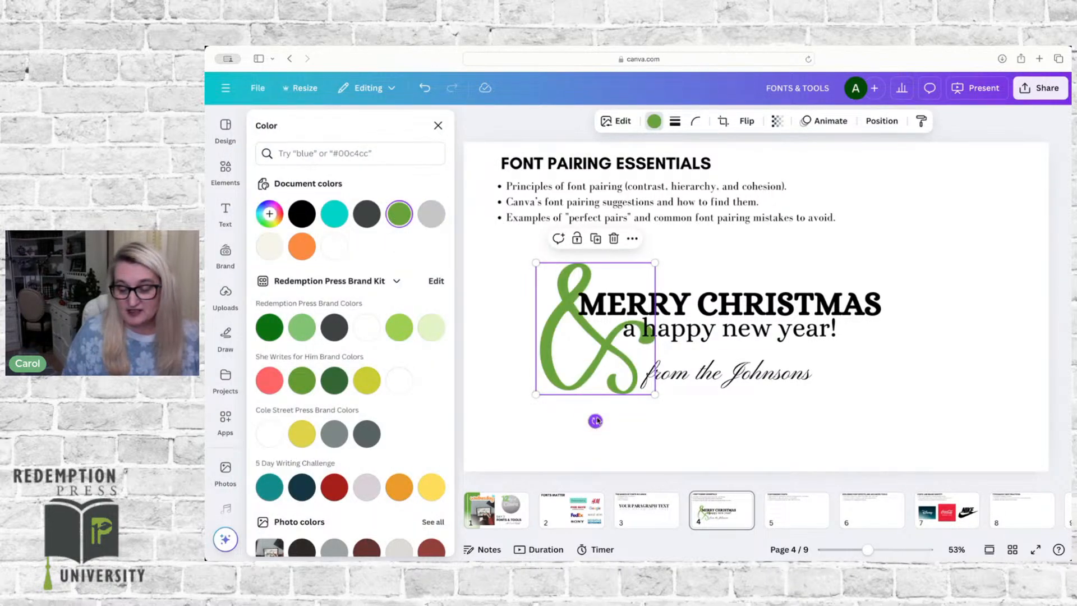
left_click_drag(595, 421, 617, 407)
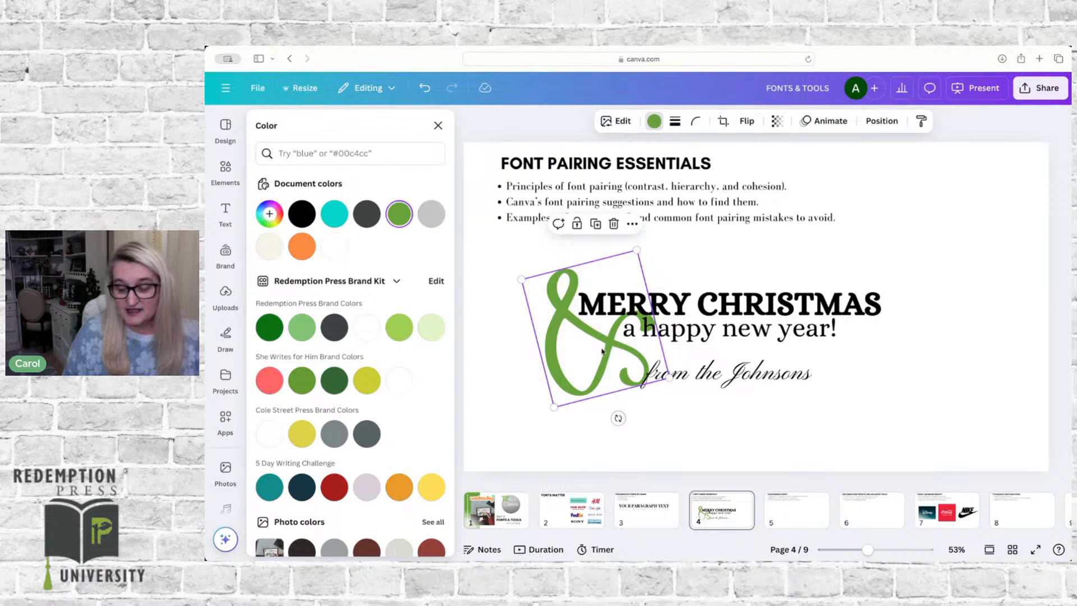
Step: Nudge the green ampersand down slightly and increase the two-line greeting's line spacing to 1.25
left_click_drag(607, 348, 606, 351)
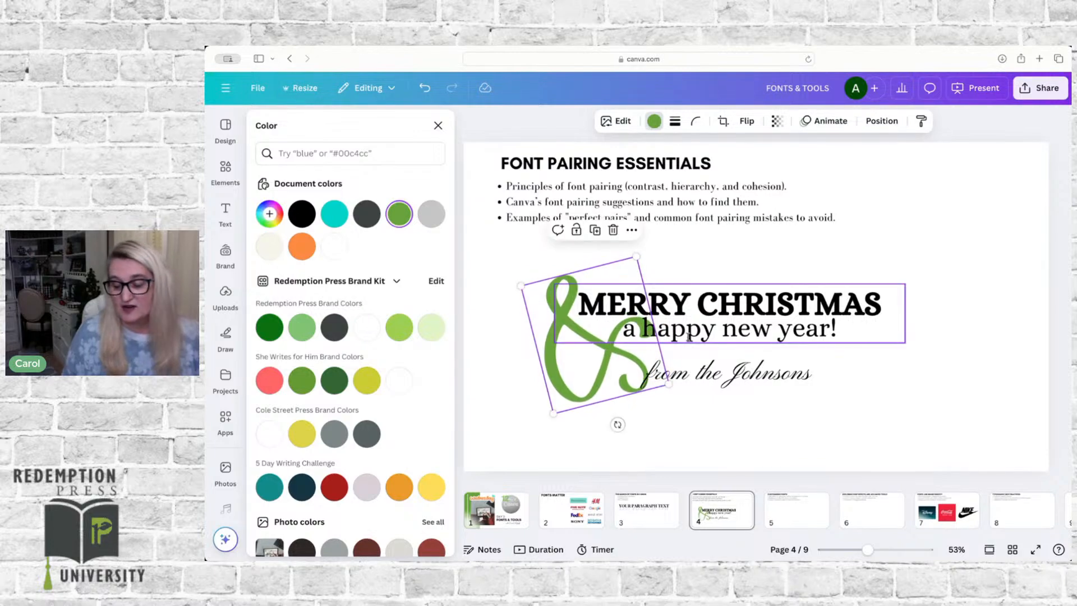
left_click(718, 328)
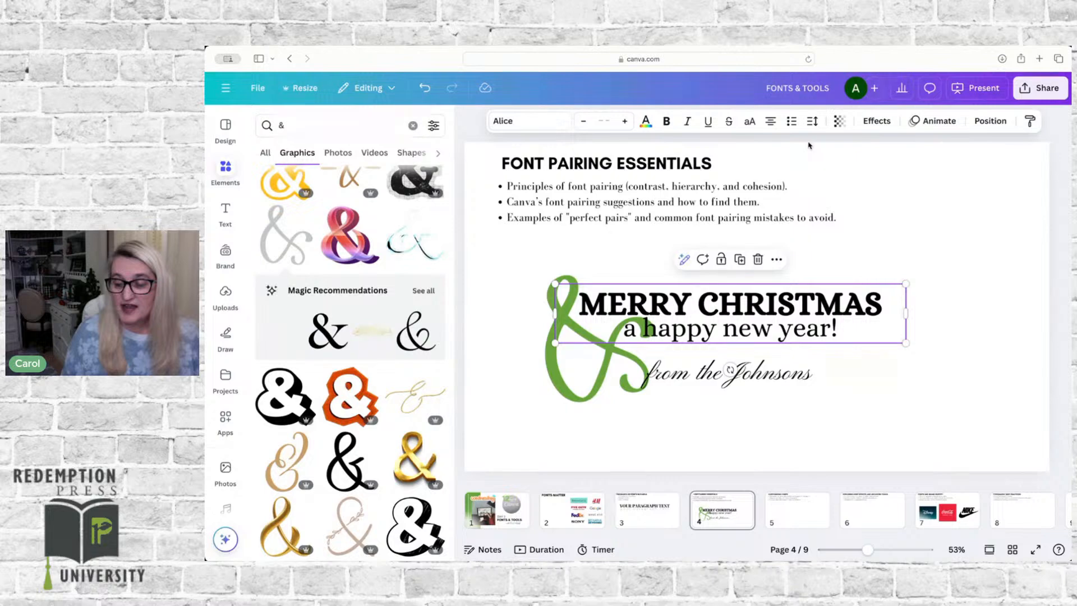
left_click(812, 121)
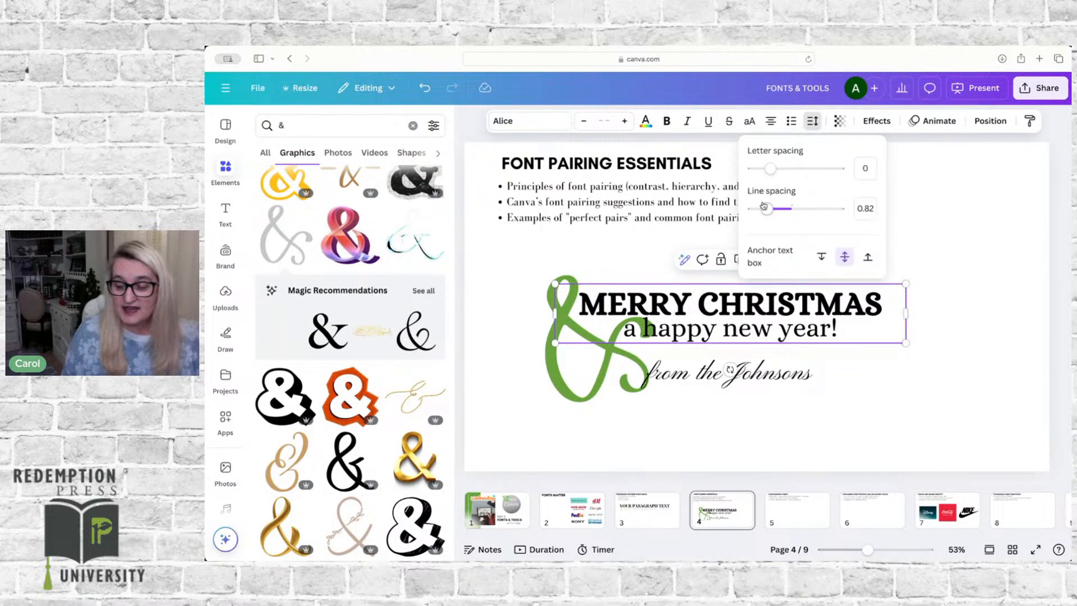
left_click_drag(765, 213, 786, 211)
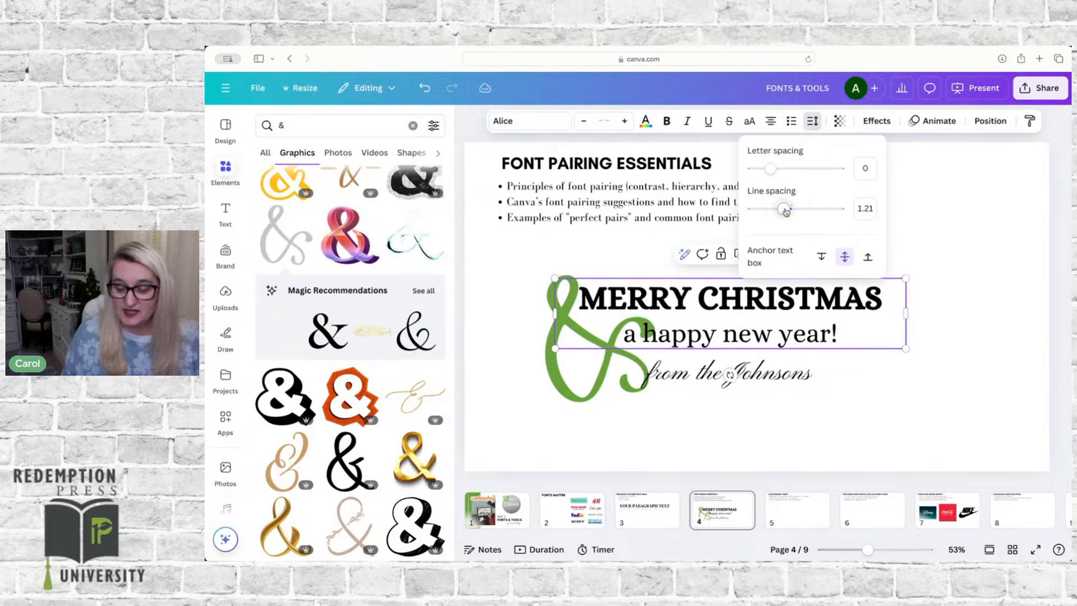
left_click(805, 417)
Step: Shift the greeting text slightly right, away from the ampersand, and set its line spacing to 1.39
left_click_drag(775, 340, 788, 348)
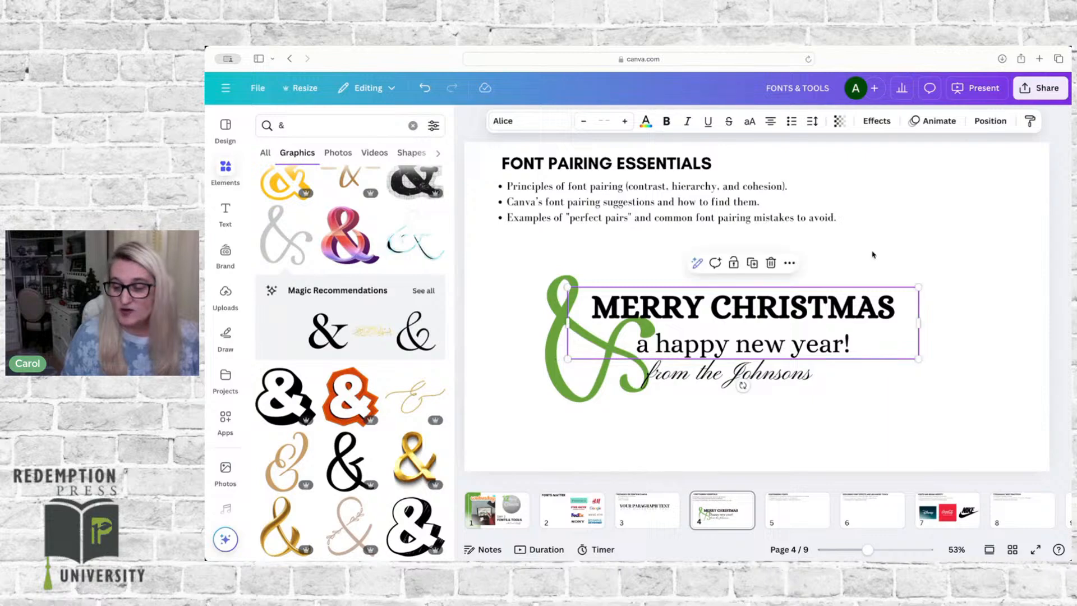
left_click(815, 121)
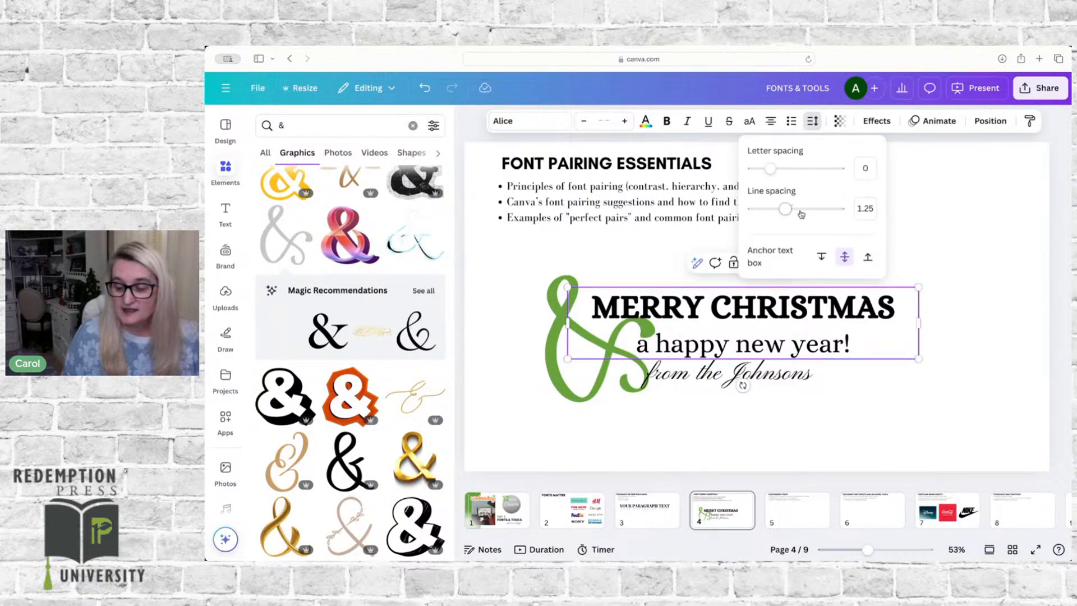
left_click_drag(785, 209, 791, 210)
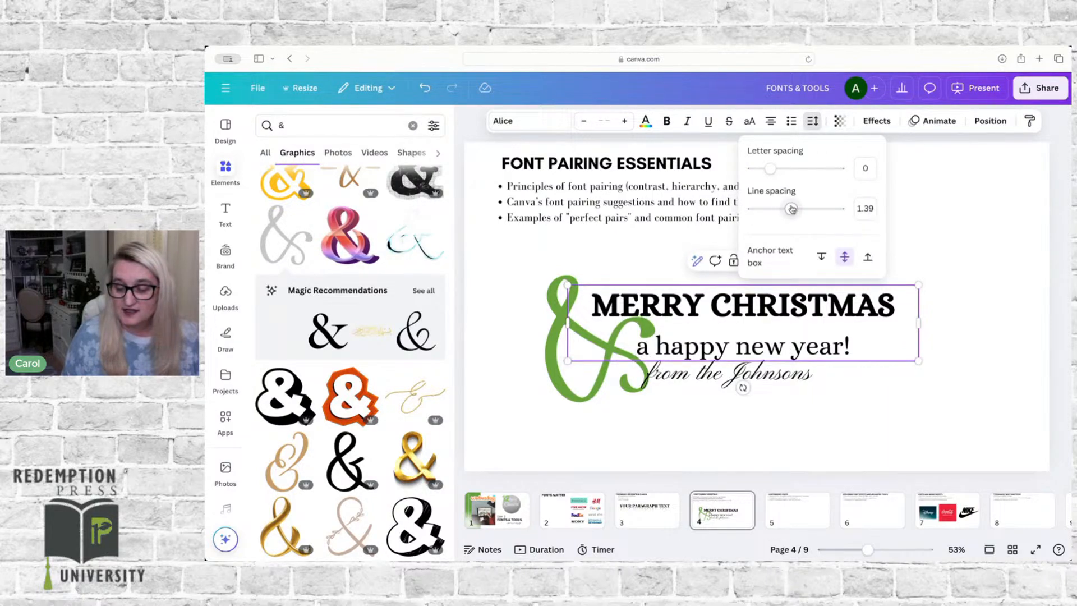
left_click(861, 409)
left_click_drag(804, 342, 802, 339)
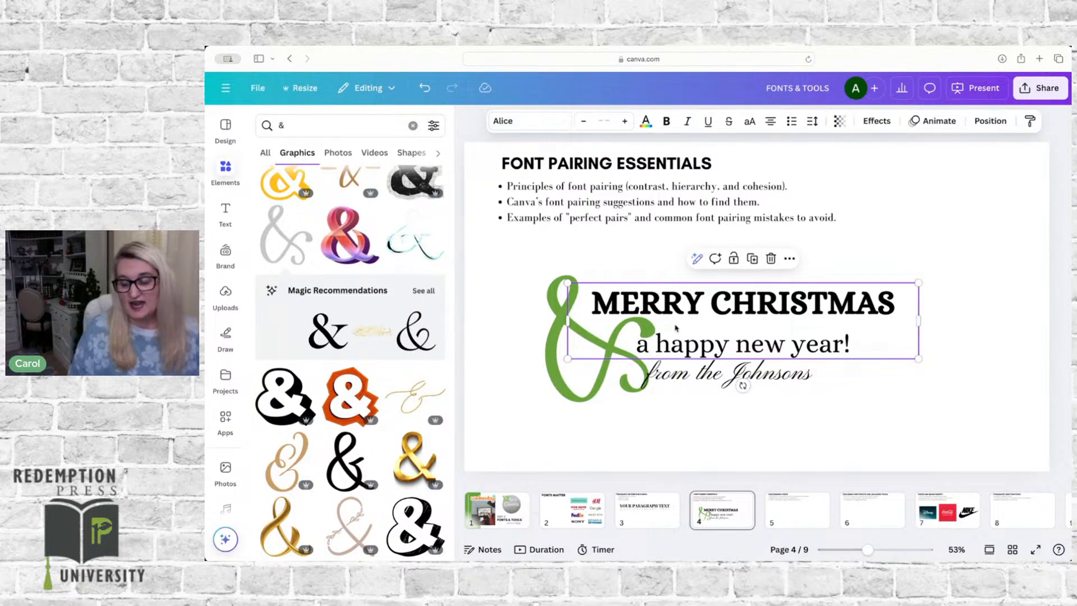
Step: Move the script signature line right so it sits just below the end of the greeting
left_click(677, 370)
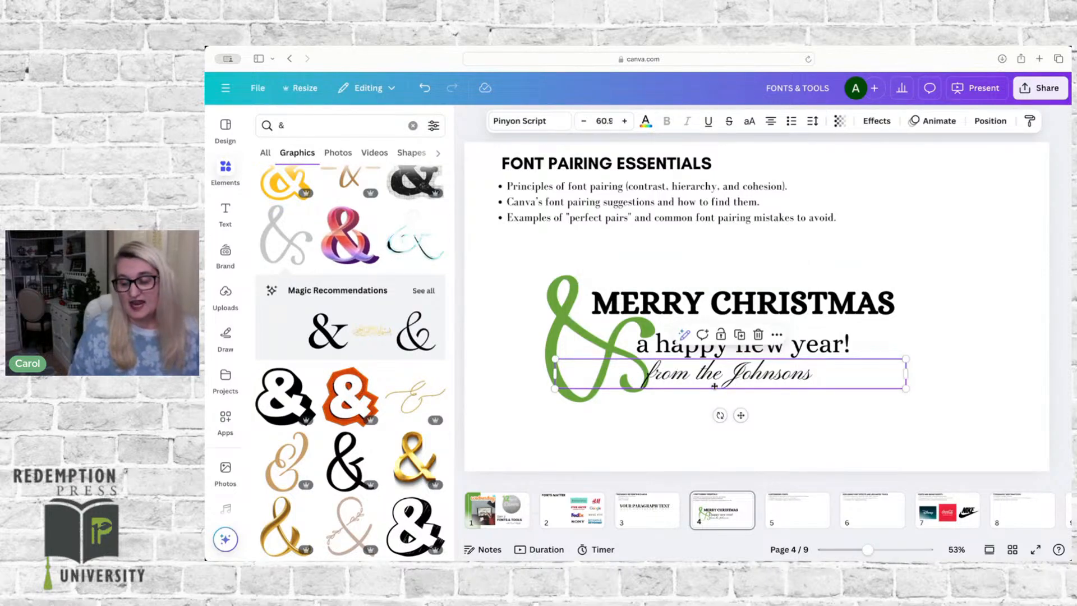
left_click_drag(714, 385, 770, 387)
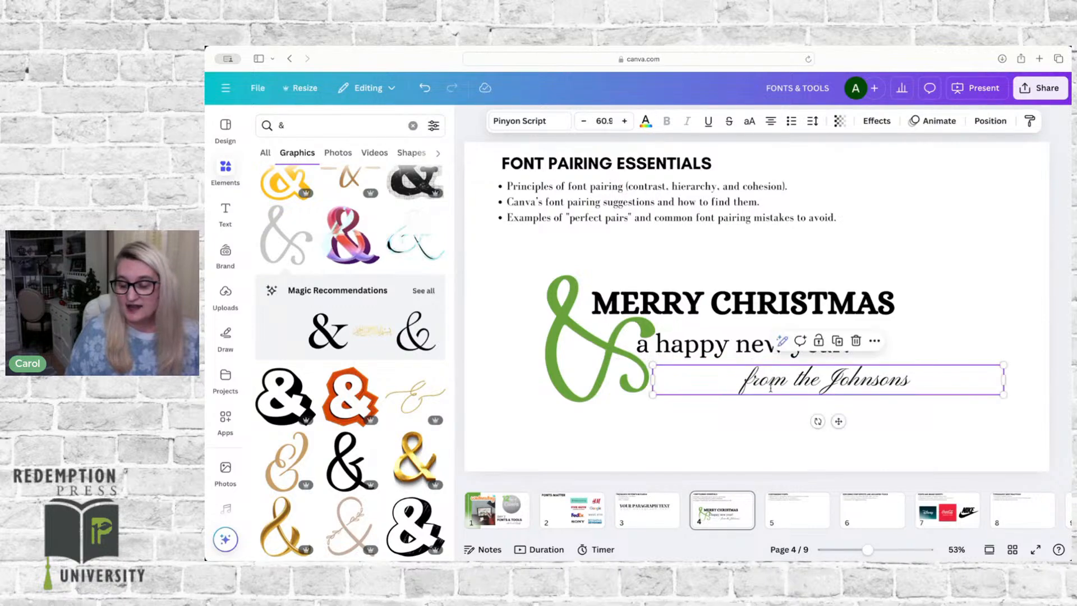
left_click(753, 439)
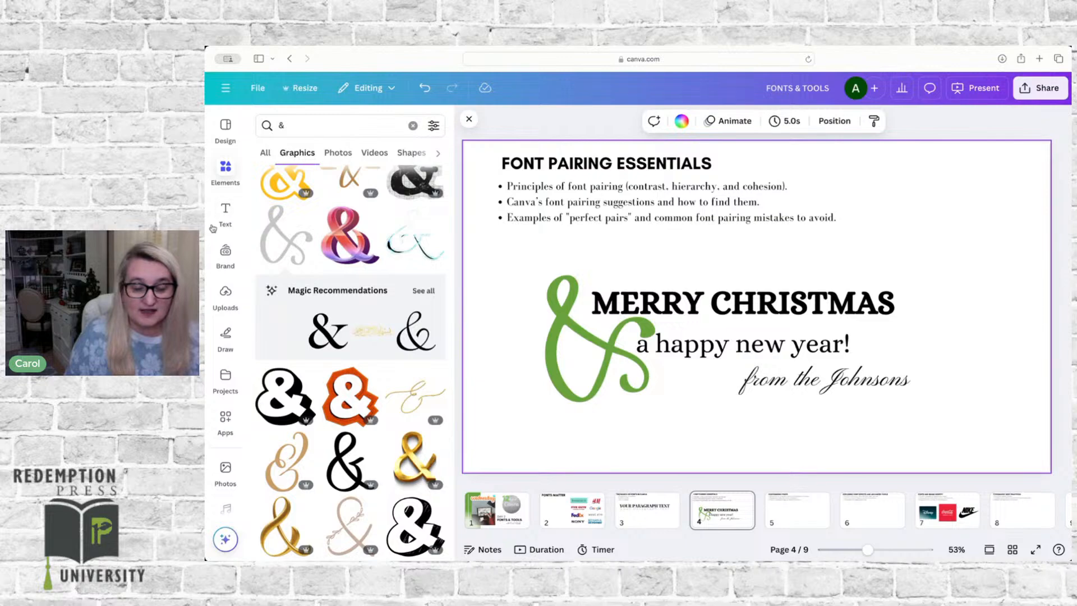
Step: Insert the original Merry Christmas font combination from the recently used ones and place it in the page's upper-right corner
left_click(225, 212)
scroll(313, 372, "up", 10)
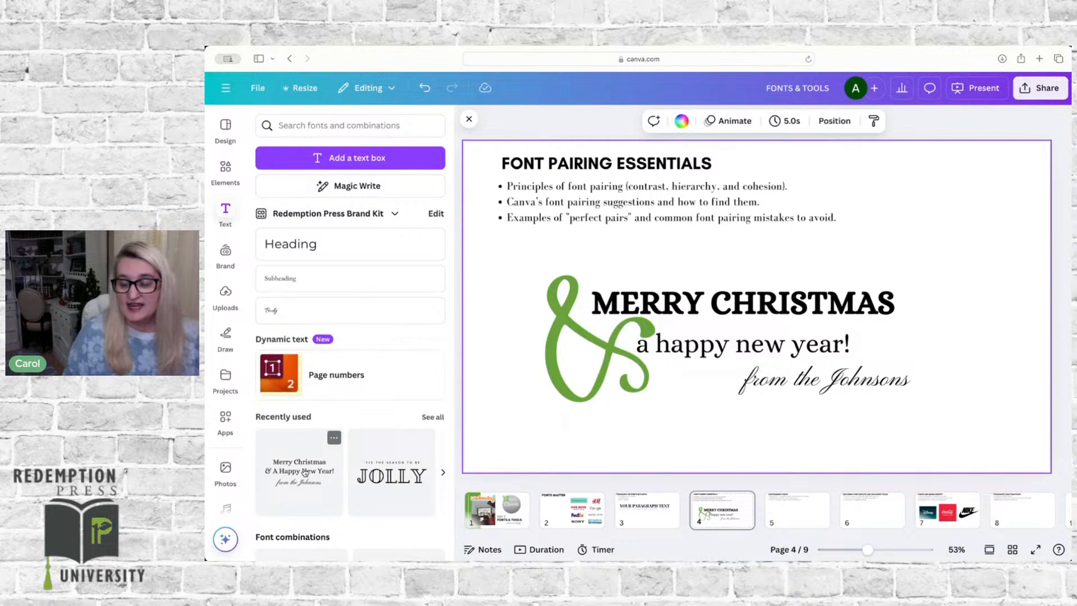
left_click(304, 472)
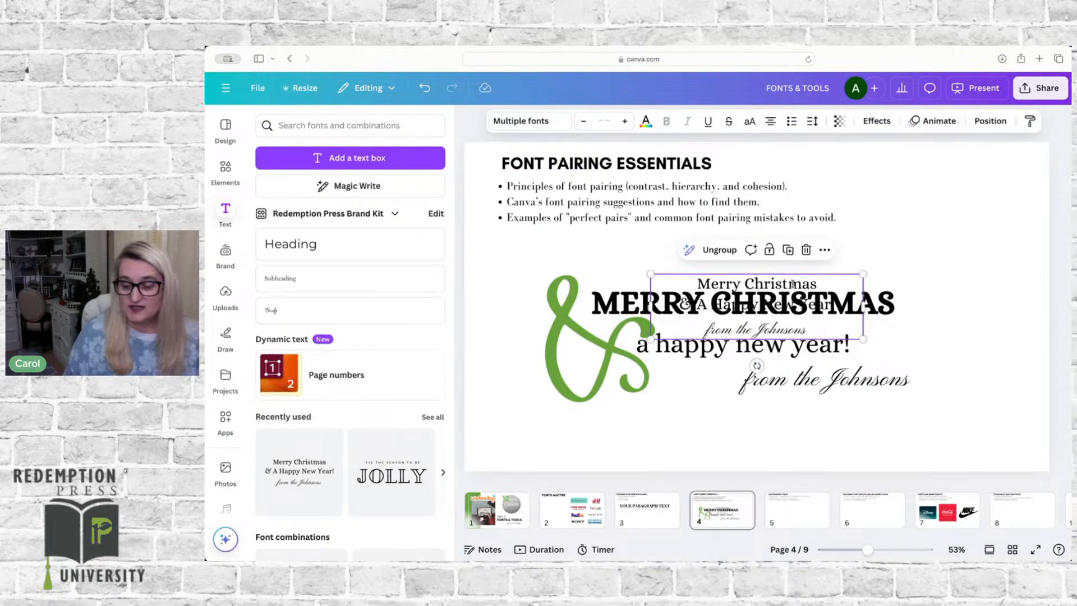
left_click_drag(793, 284, 964, 178)
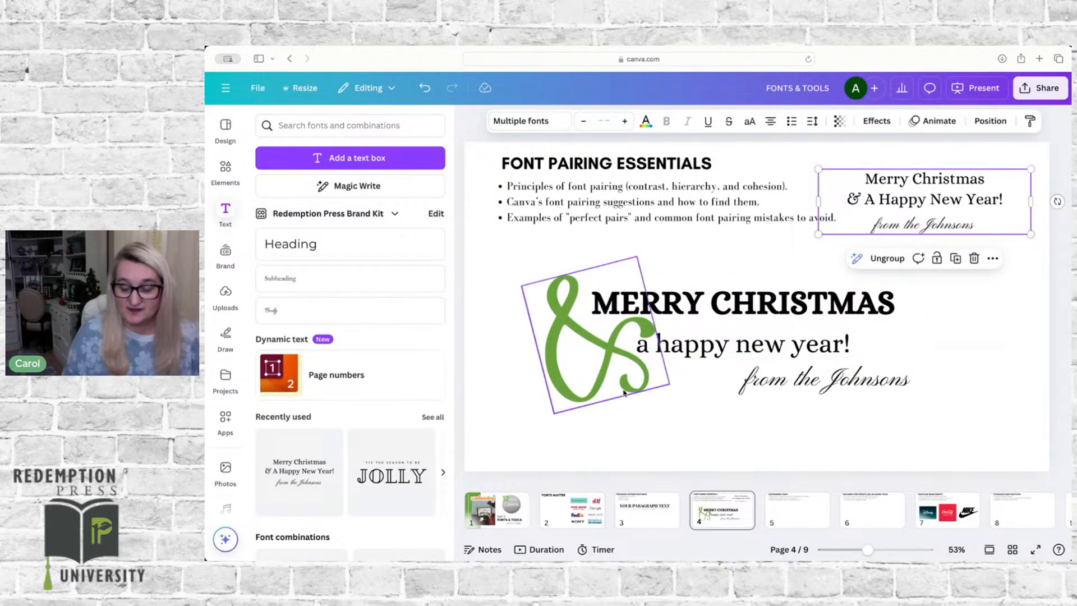
Step: On page 5, add a text box, enlarge its text to size 71.8, and place it below the bullet list
left_click(790, 518)
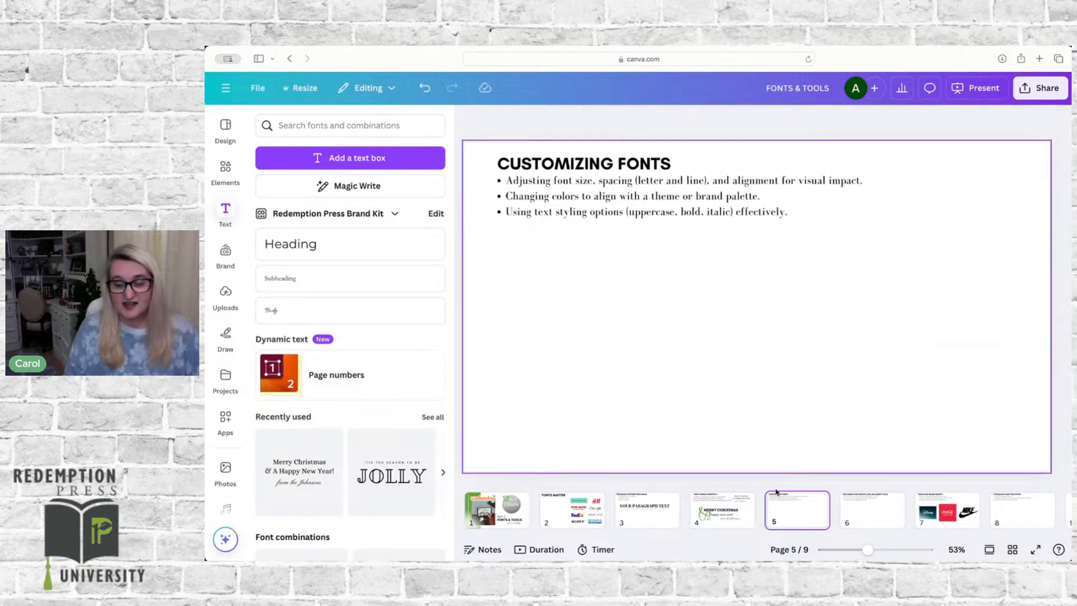
left_click(351, 159)
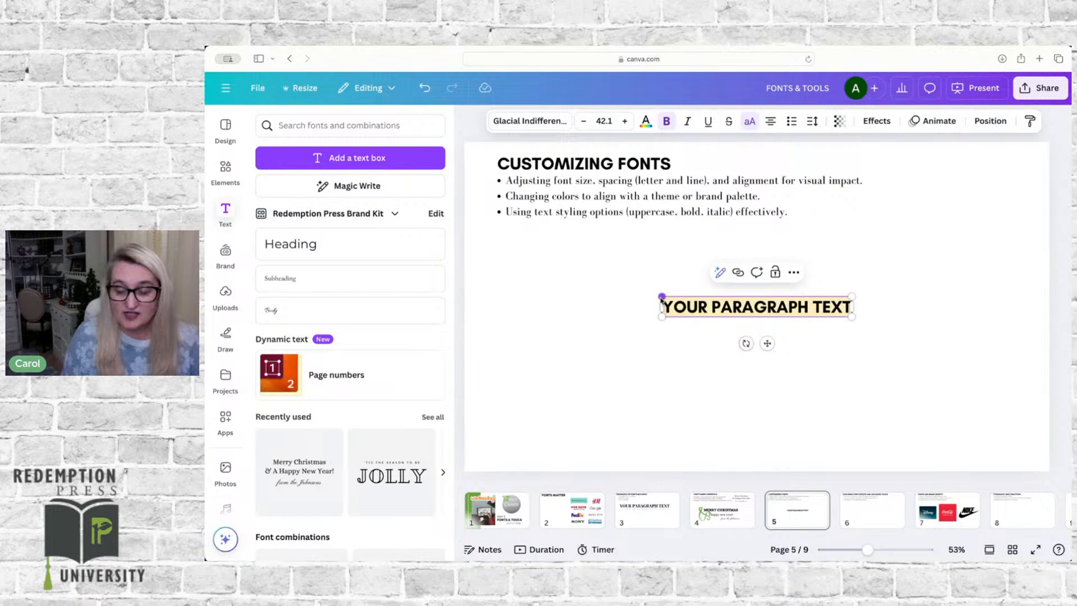
left_click_drag(662, 297, 527, 282)
left_click(588, 360)
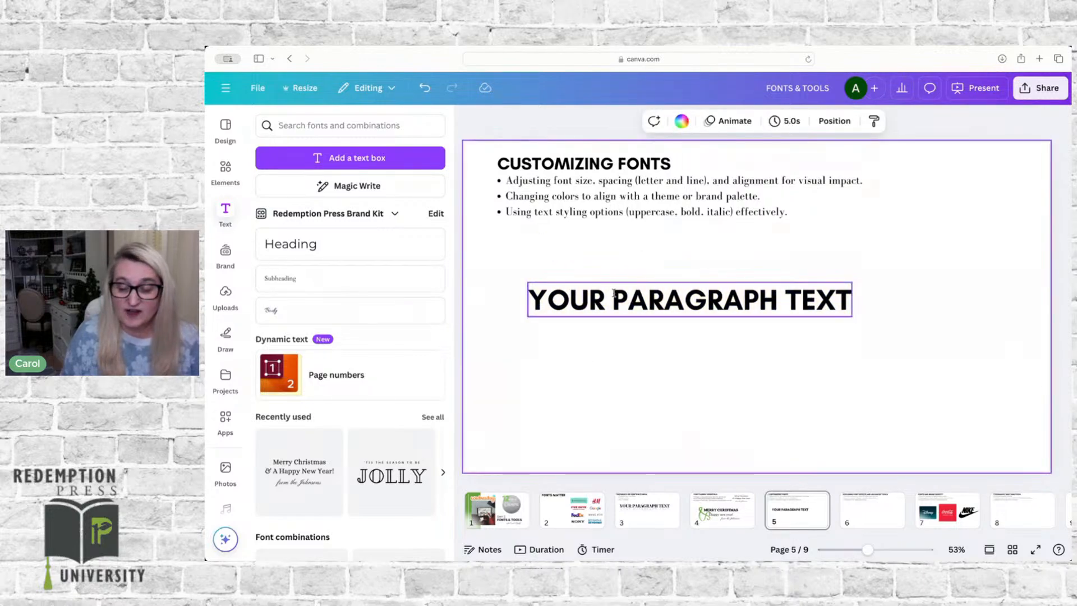
left_click_drag(614, 294, 695, 295)
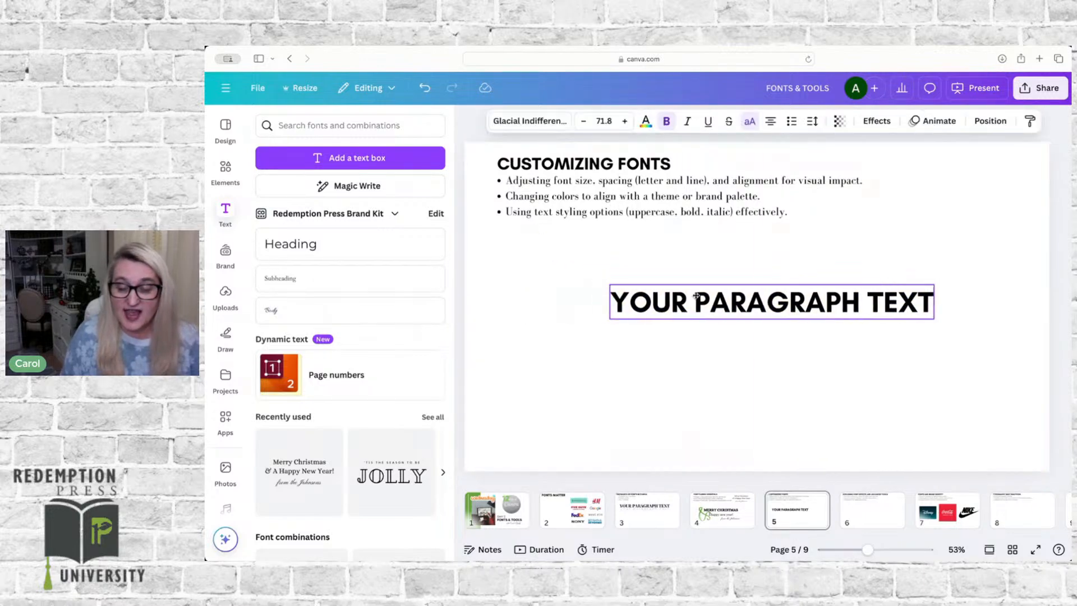
Step: Widen the text box to the left and repeat "YOUR PARAGRAPH TEXT" on two more lines
left_click(534, 120)
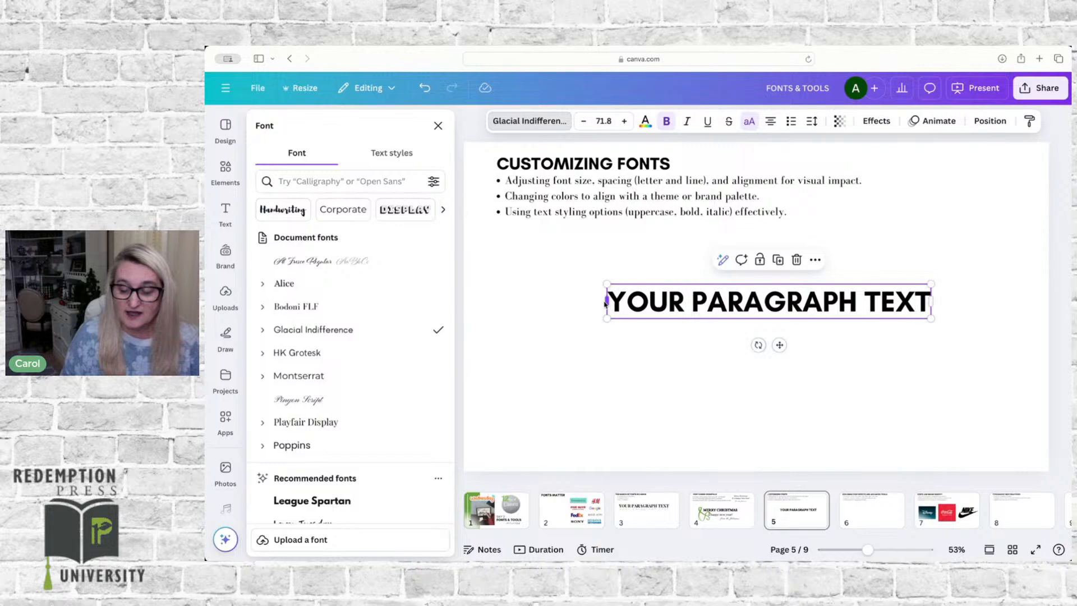
left_click_drag(604, 303, 497, 303)
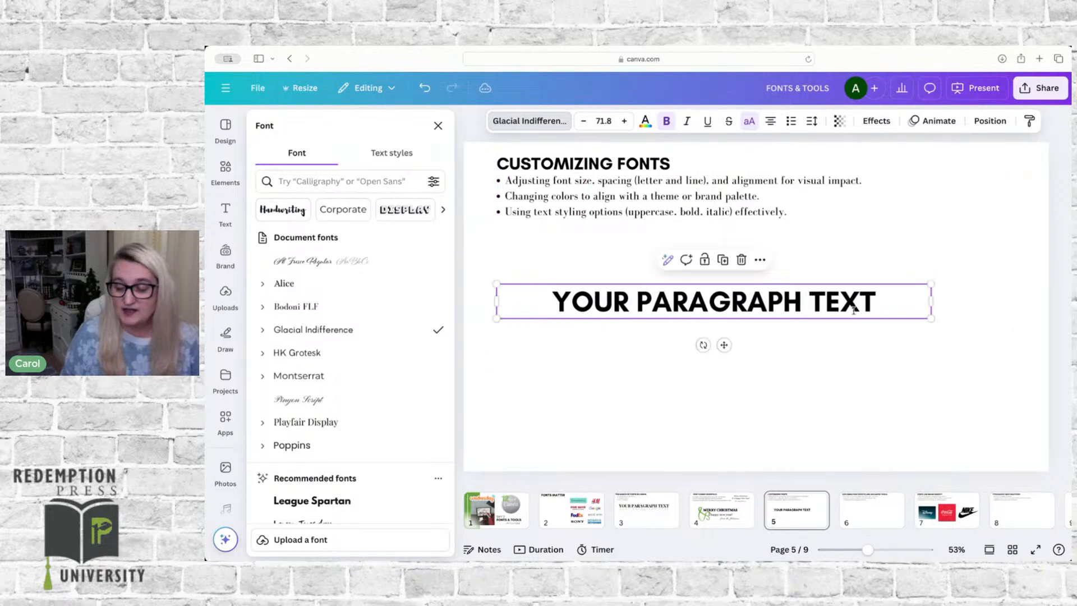
double_click(889, 303)
key("super+c")
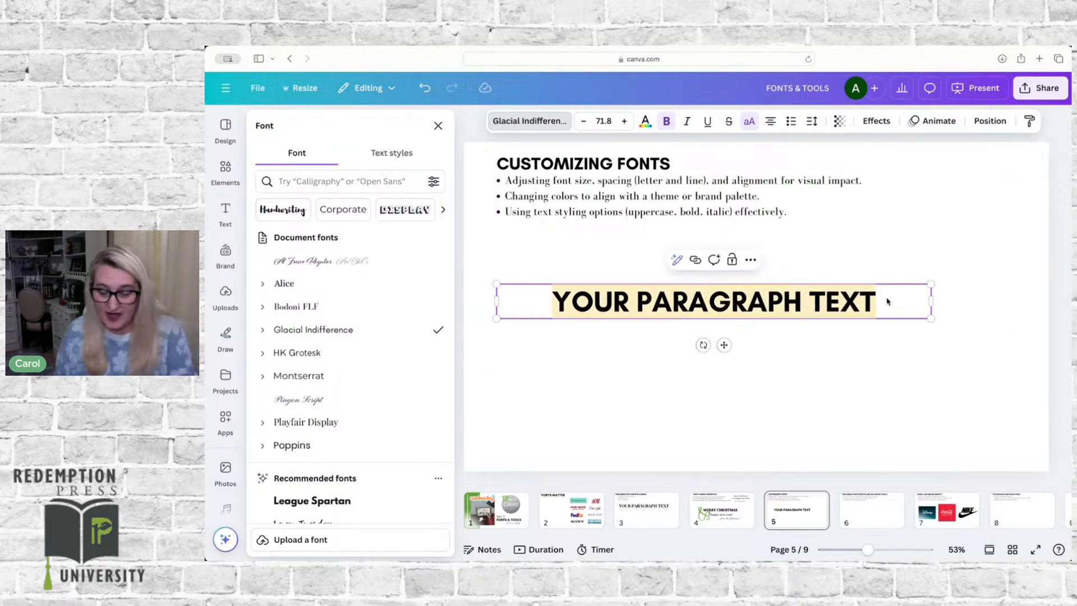
left_click(888, 302)
key("Return")
key("super+v")
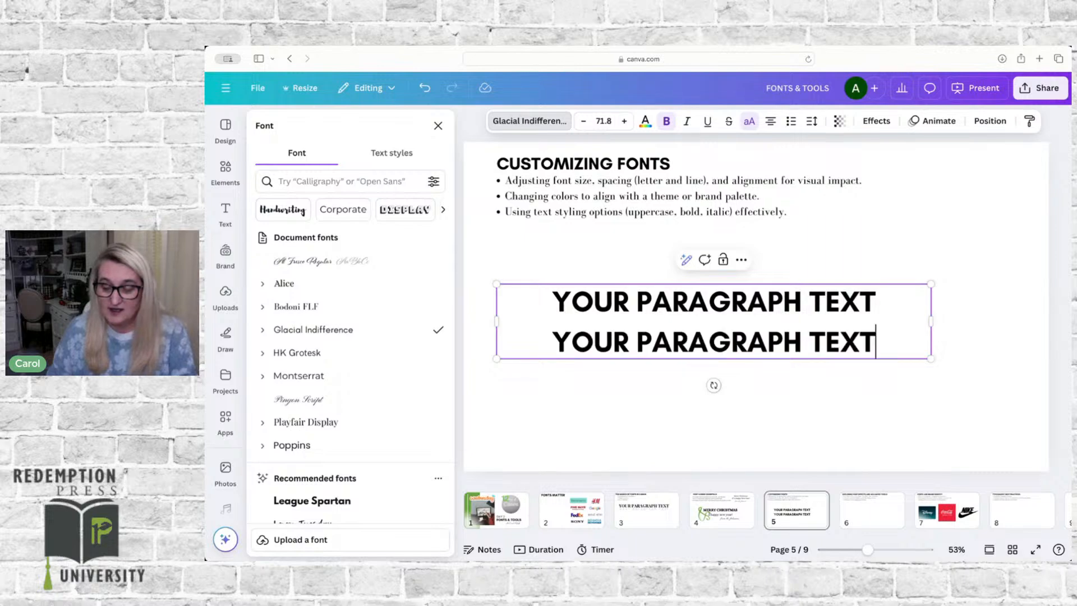
key("Return")
key("super+v")
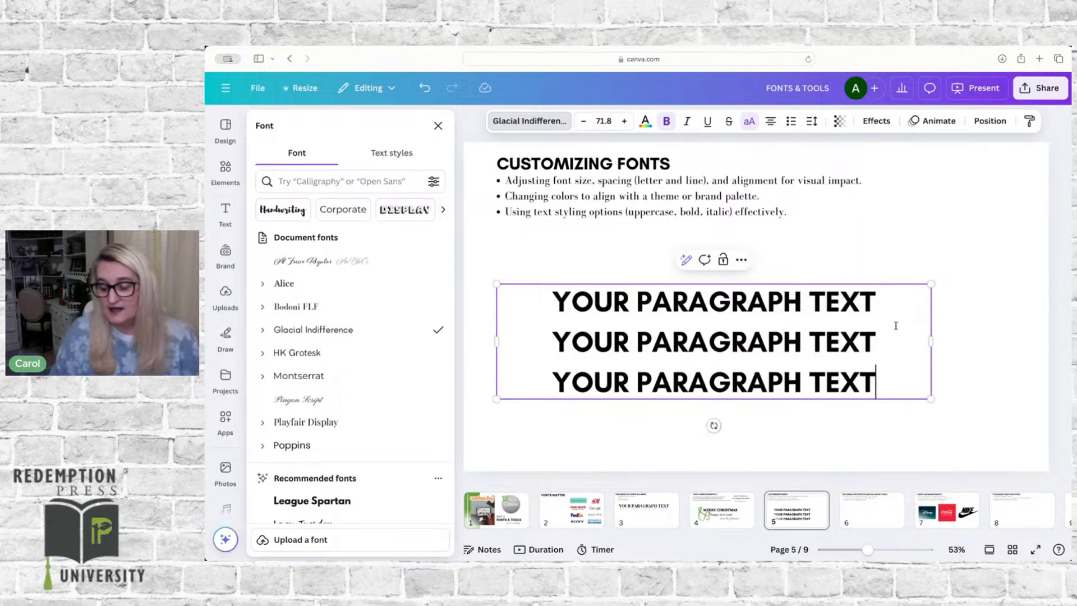
left_click(988, 320)
Step: Reposition the three-line text block and align its first line left, second line centered, and third line right
left_click_drag(765, 332, 793, 320)
left_click(772, 123)
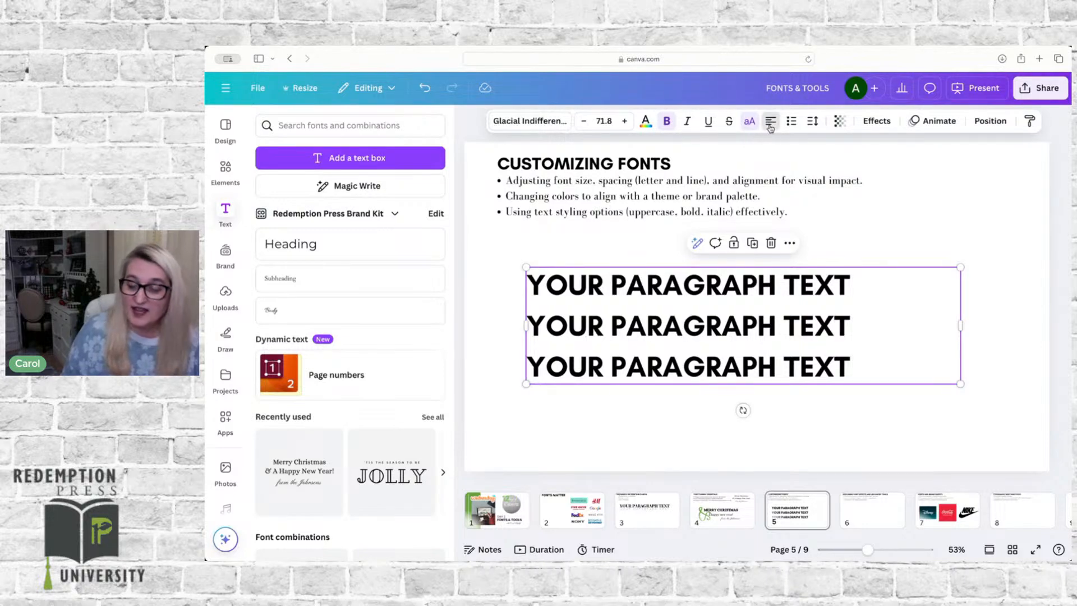
left_click(771, 124)
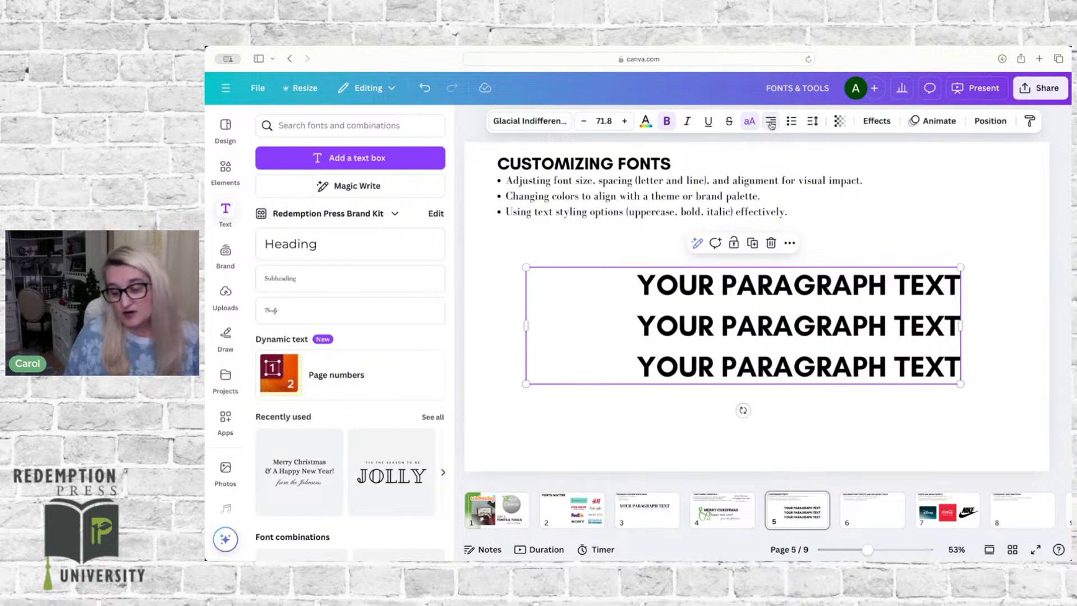
left_click(755, 284)
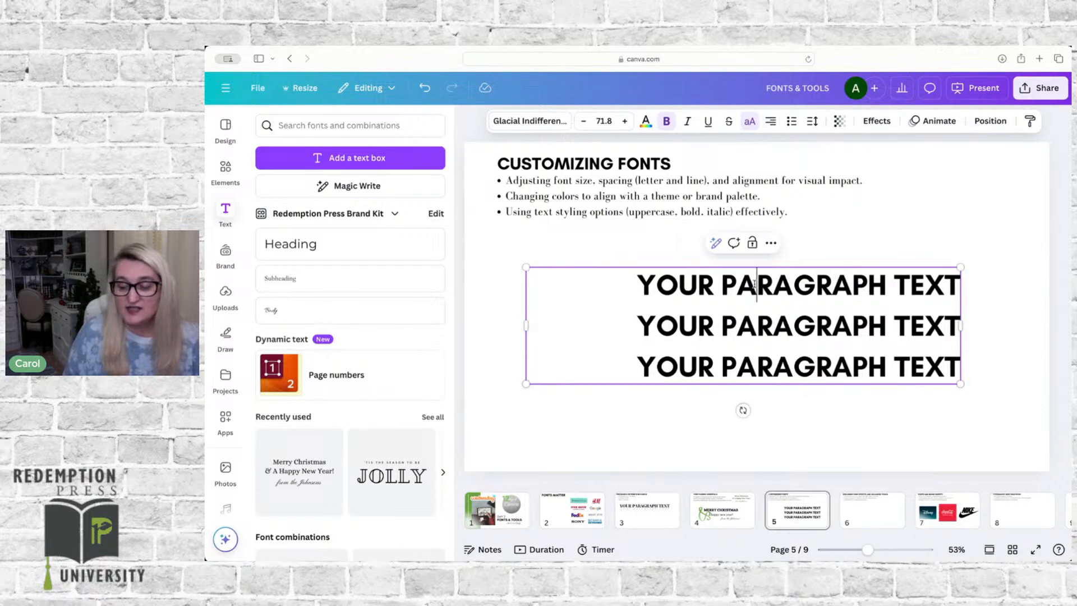
left_click(772, 123)
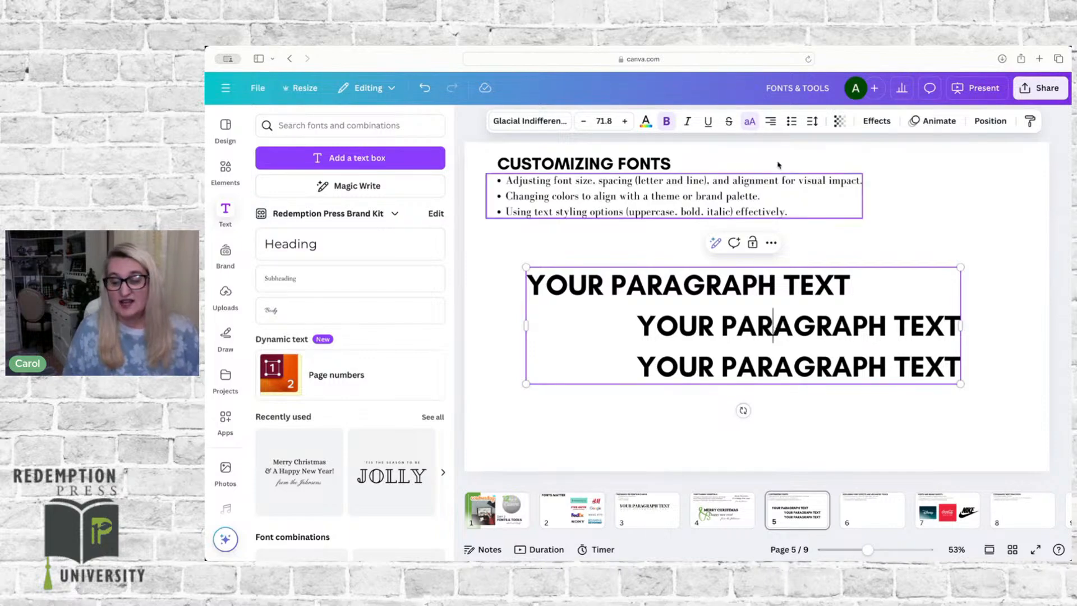
left_click(771, 122)
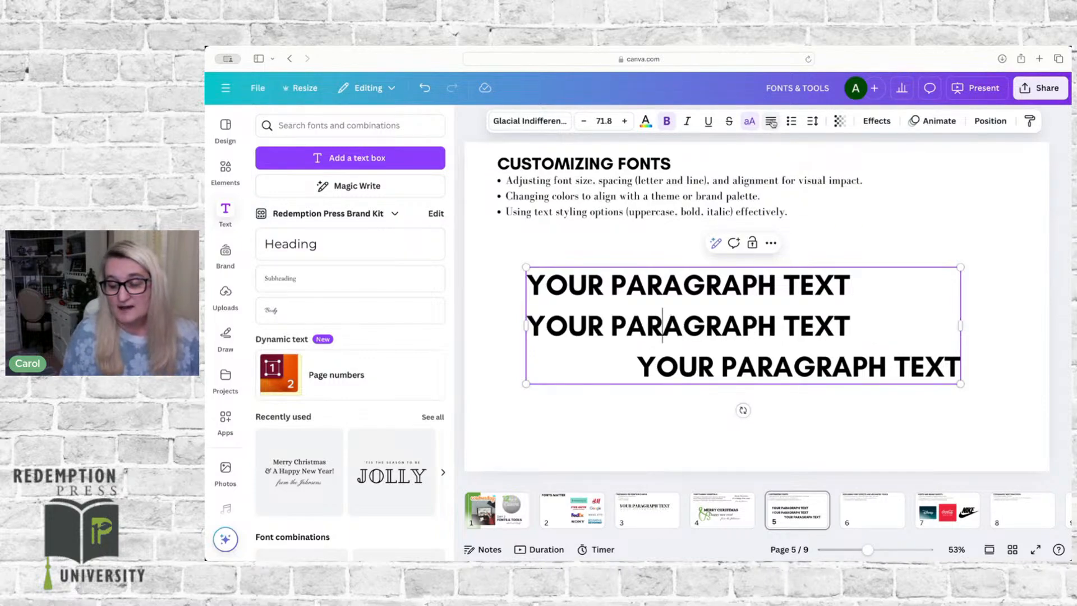
left_click(772, 122)
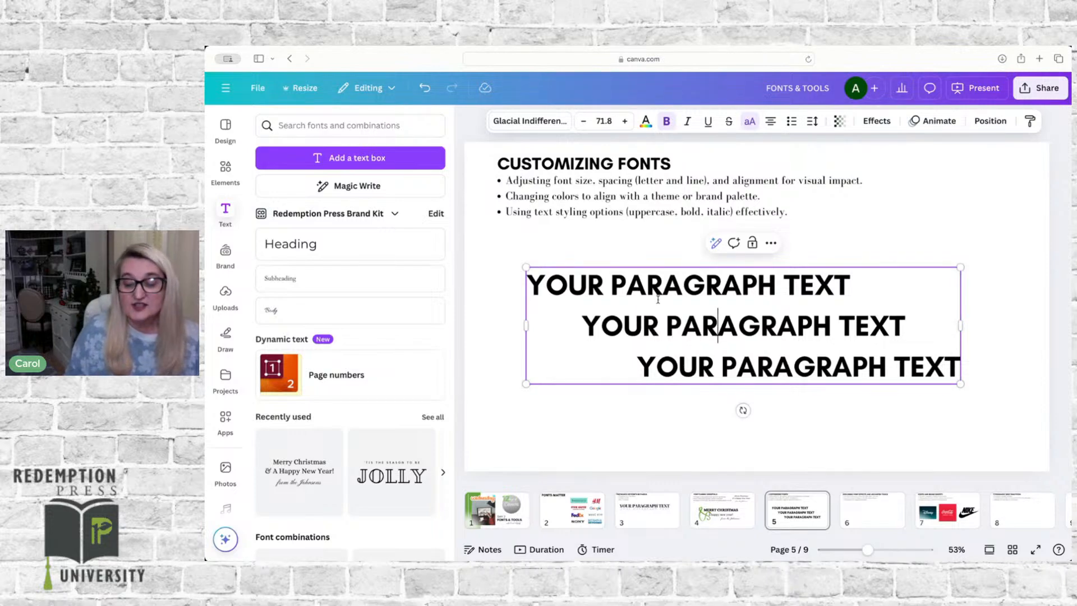
Step: Color only the middle line of the text block with the document's green
triple_click(684, 323)
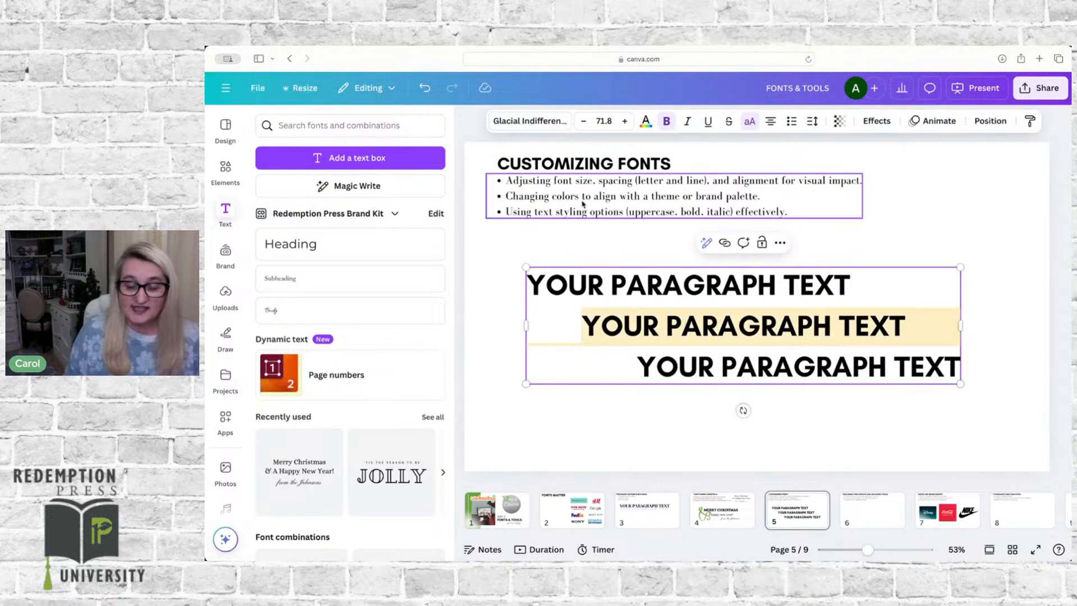
left_click(646, 122)
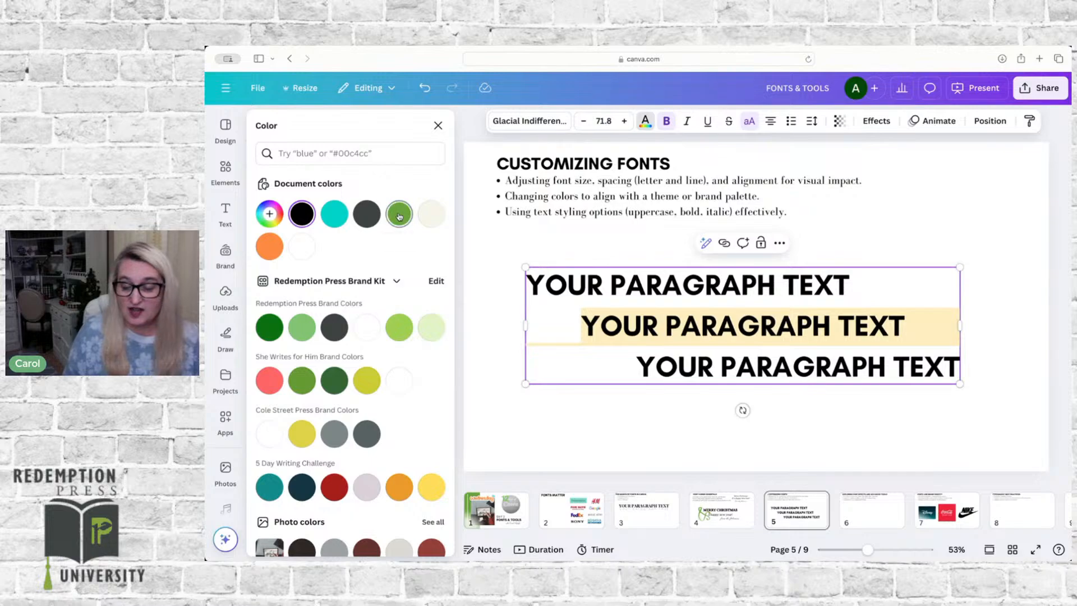
left_click(398, 215)
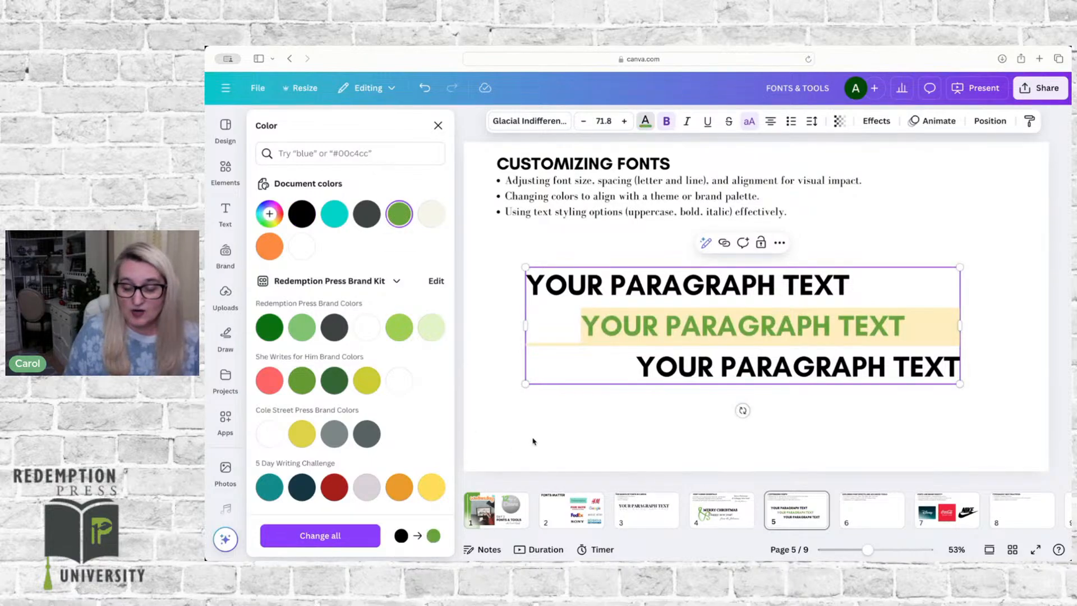
left_click(601, 393)
Step: Recolor all three lines of the text block with the document's turquoise
left_click(630, 330)
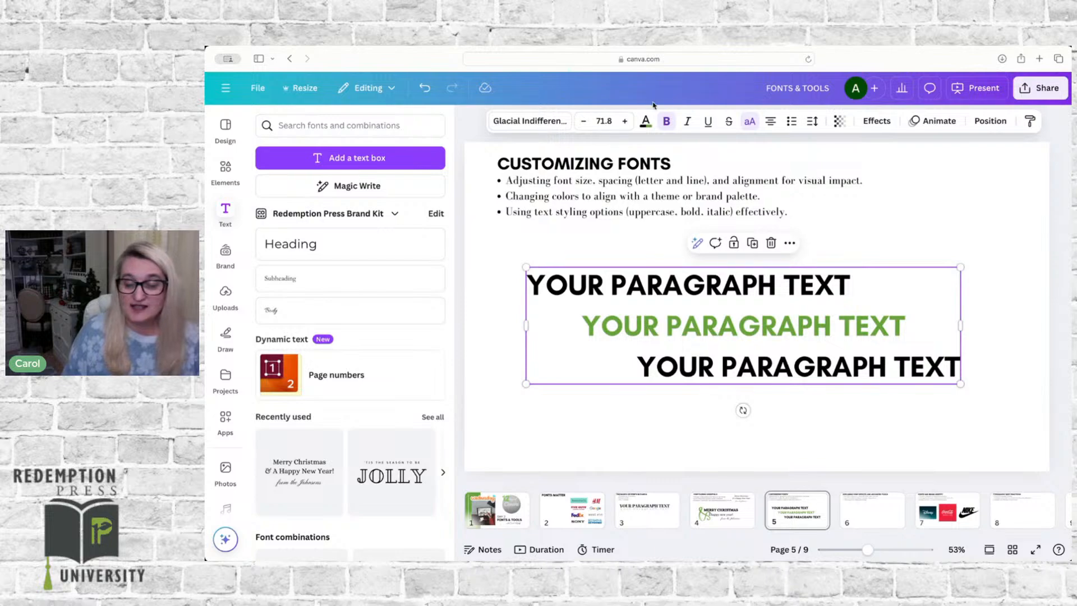
left_click(645, 121)
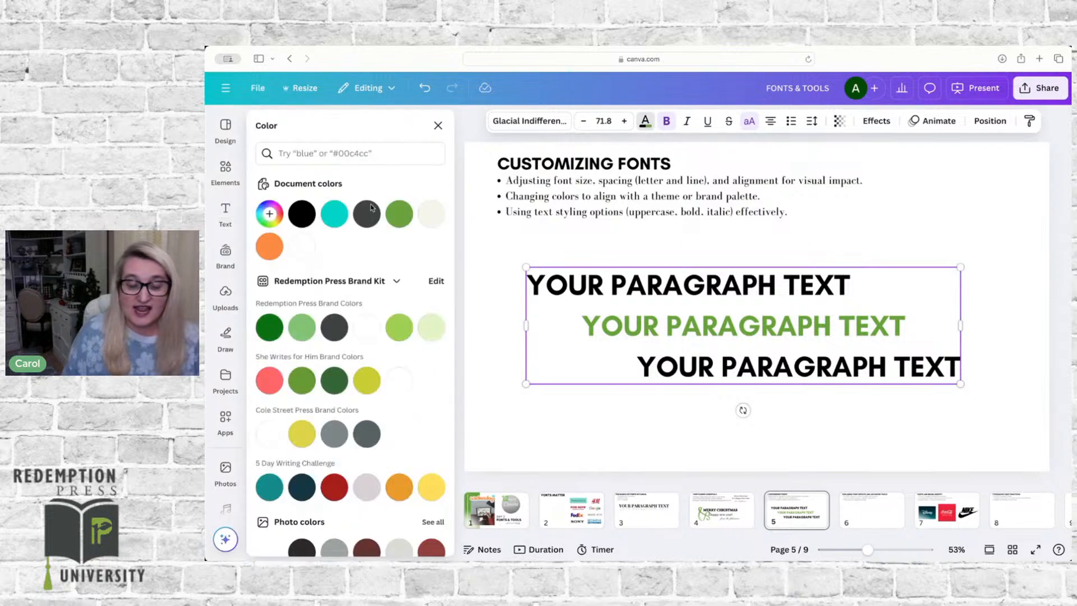
left_click(335, 214)
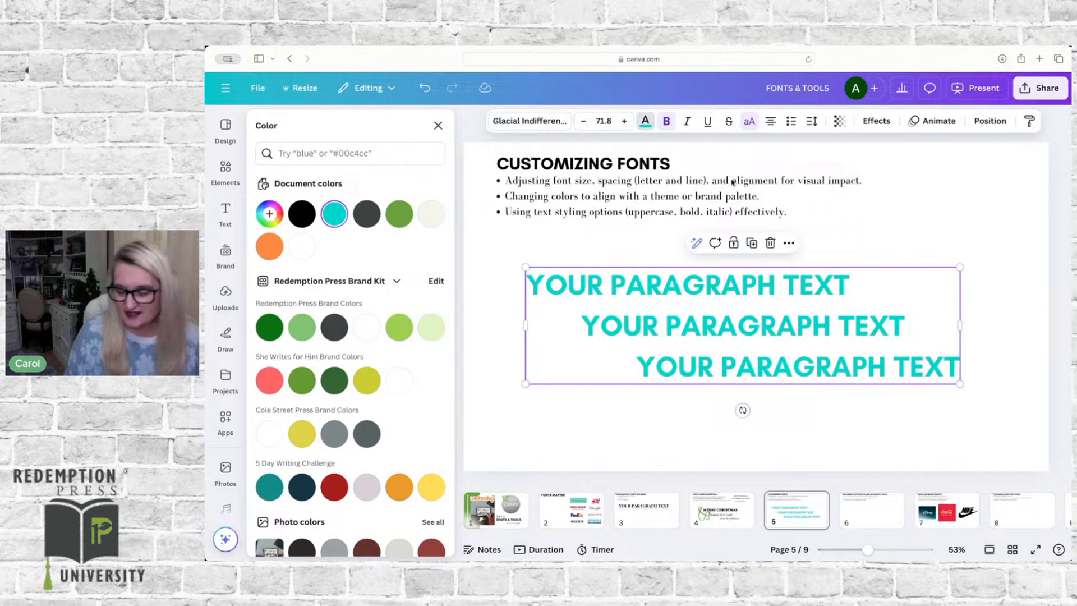
Step: On page 6, add a text box with the placeholder text and open its text effects
left_click(870, 518)
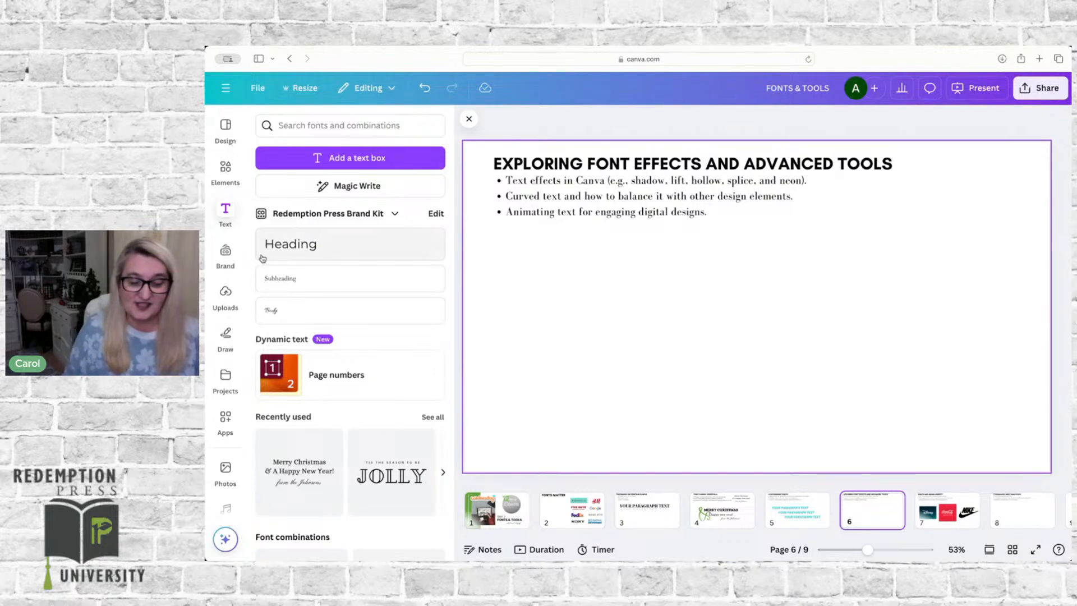
left_click(357, 159)
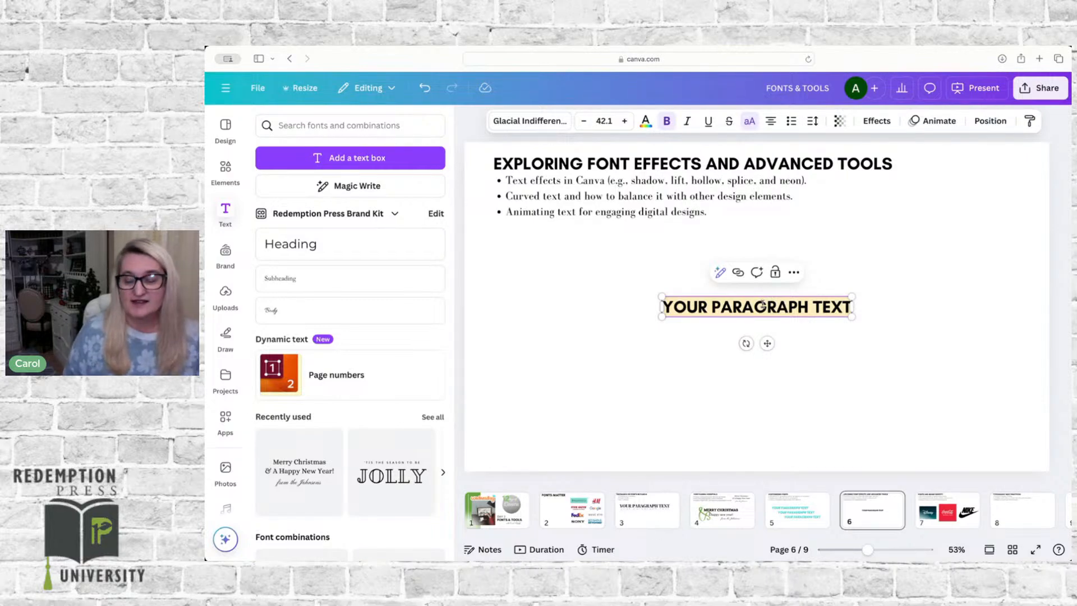
left_click(876, 122)
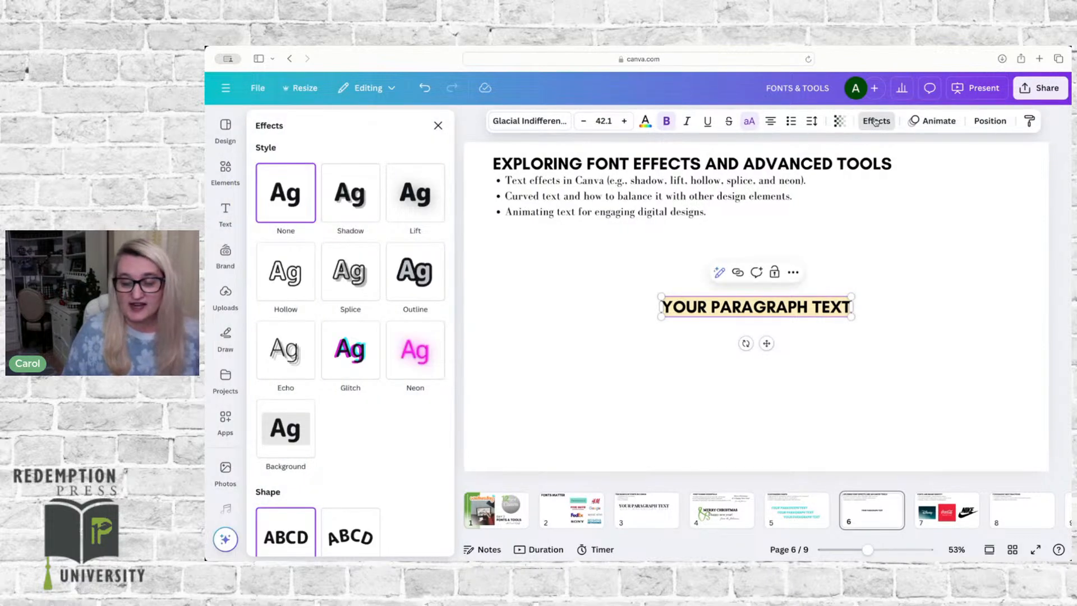
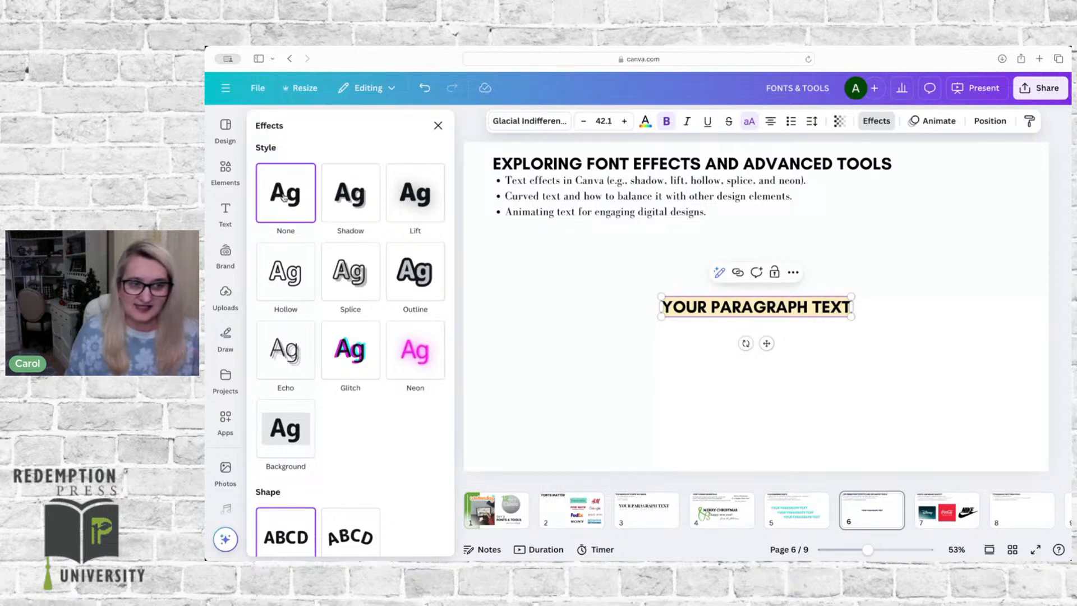
Step: Apply the Shadow effect to the placeholder text and enlarge it to font size 113 across the page
left_click(358, 195)
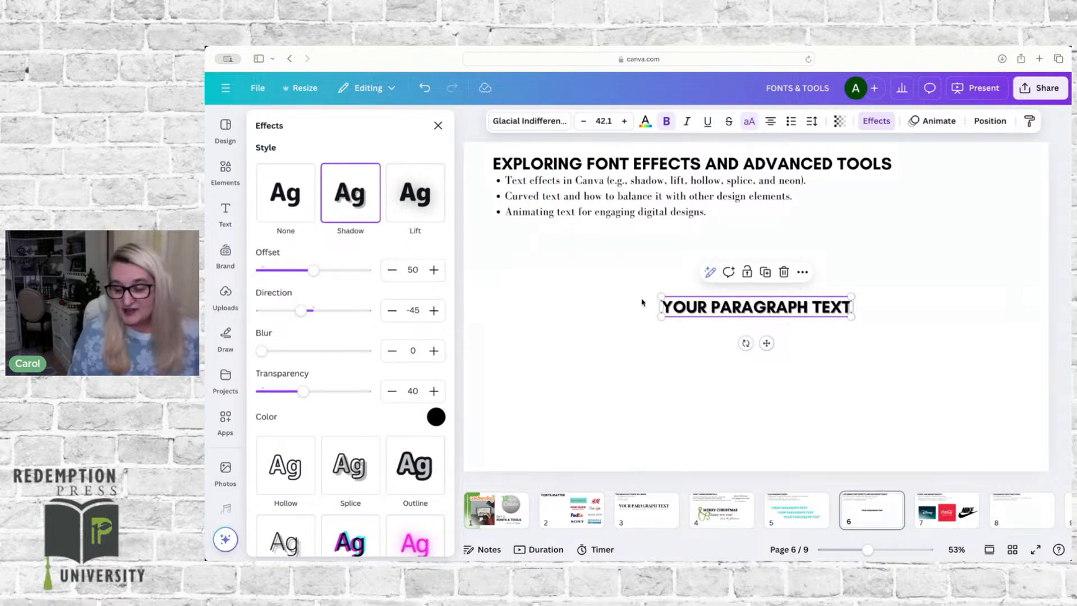
left_click_drag(660, 318, 502, 383)
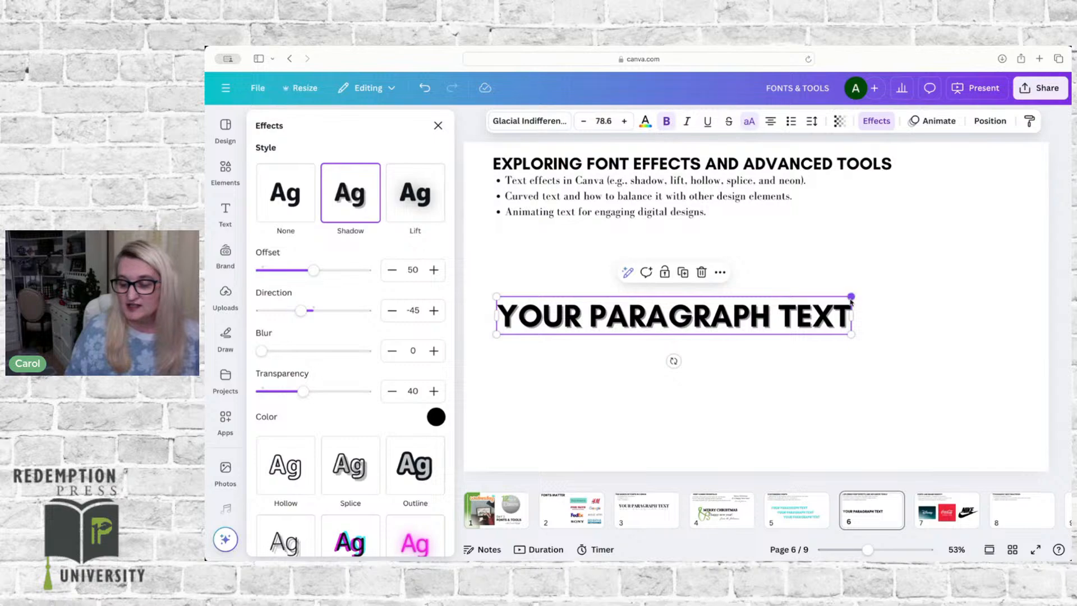
left_click_drag(852, 297, 1006, 279)
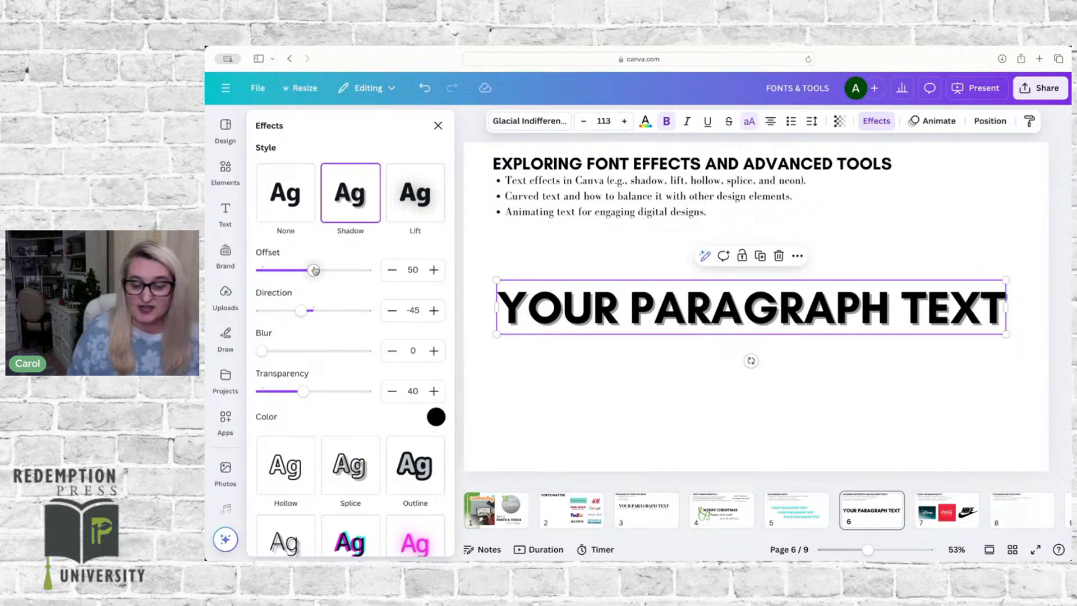
Step: Set the text shadow to offset 48, direction 87, blur 0 and transparency 82
mouse_move(314, 269)
left_mouse_down()
mouse_move(272, 265)
mouse_move(359, 261)
mouse_move(311, 267)
left_mouse_up()
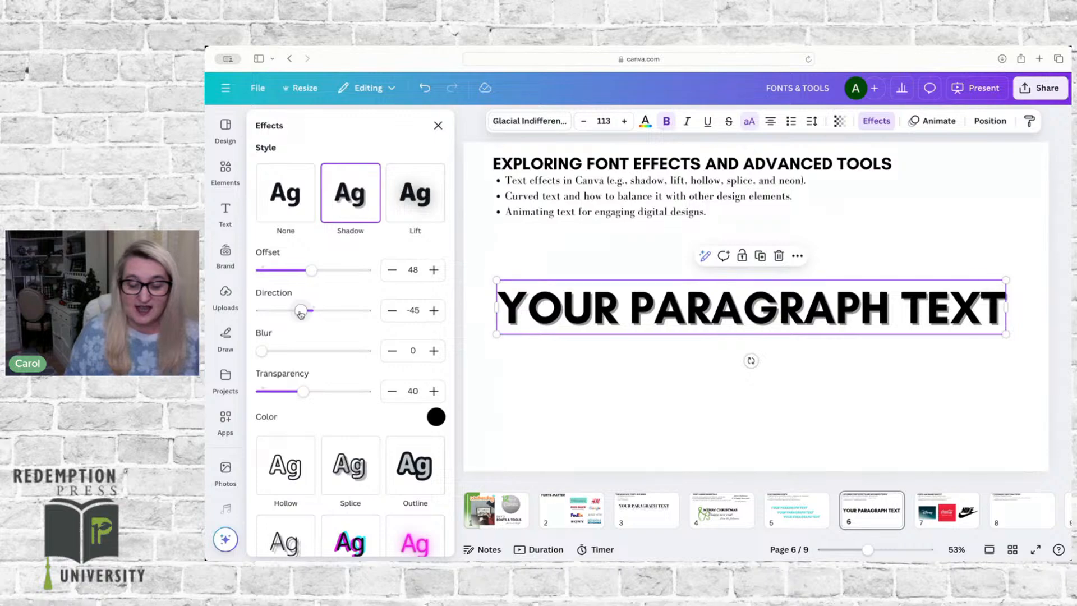
left_click_drag(300, 315, 338, 301)
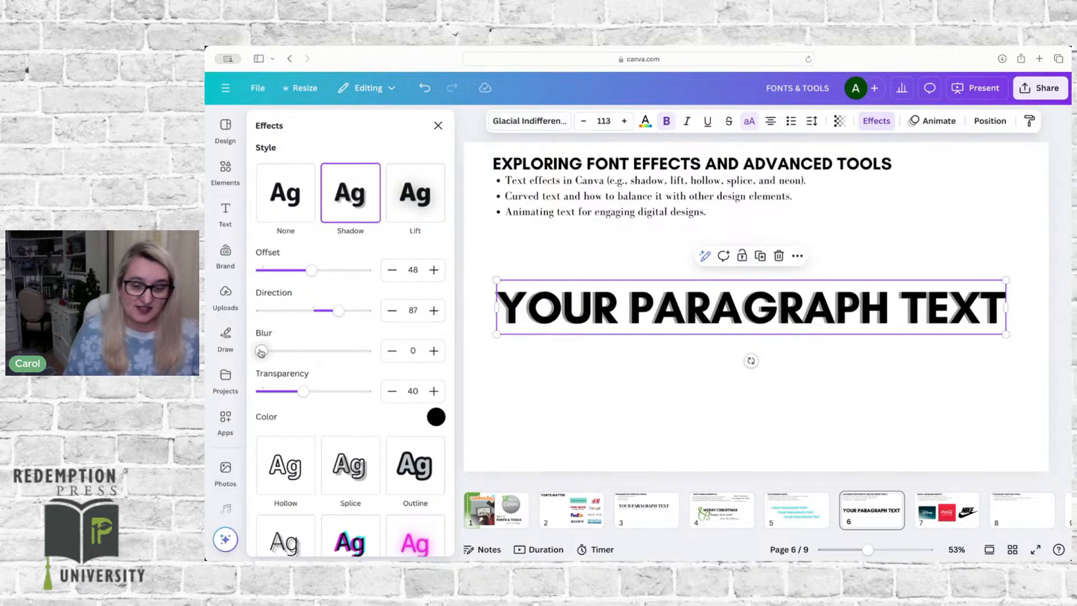
mouse_move(261, 351)
left_mouse_down()
mouse_move(326, 346)
mouse_move(261, 351)
left_mouse_up()
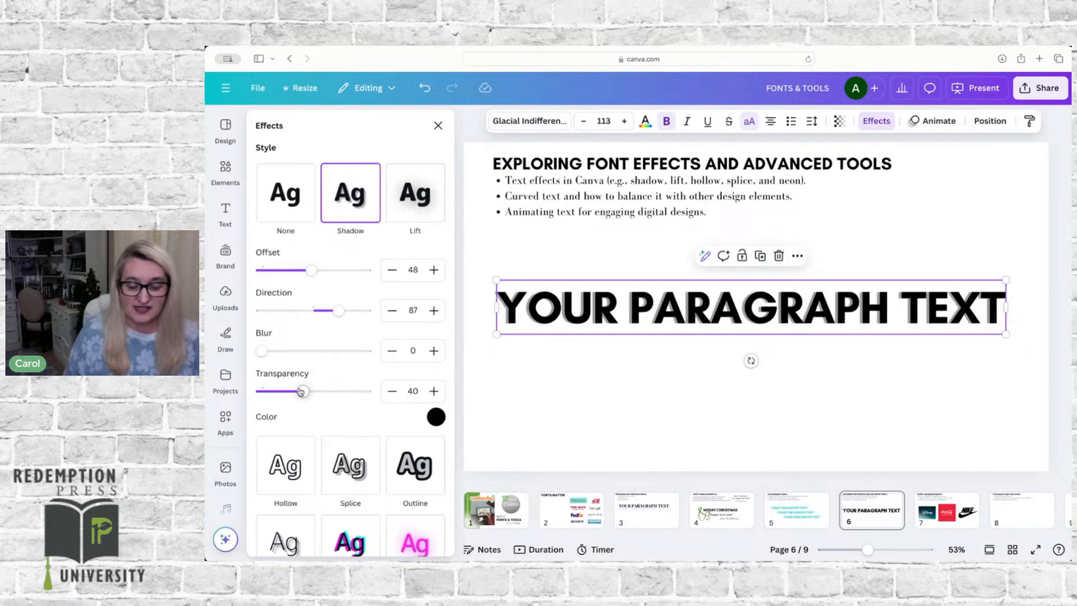
left_click_drag(302, 393, 347, 389)
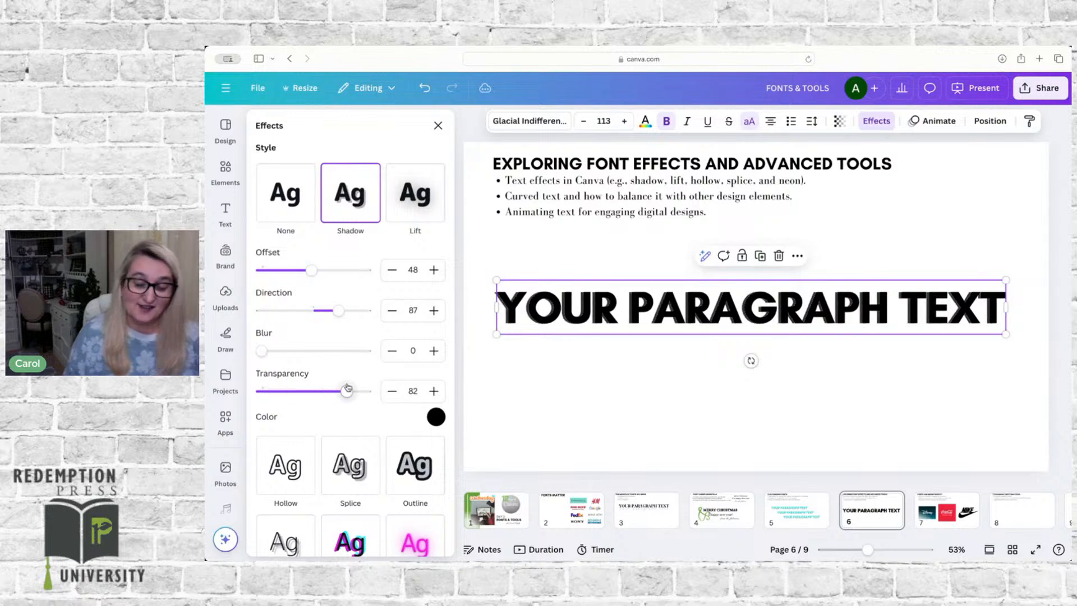
Step: Recolor the text shadow with the document's turquoise and set its transparency to 46
left_click(435, 417)
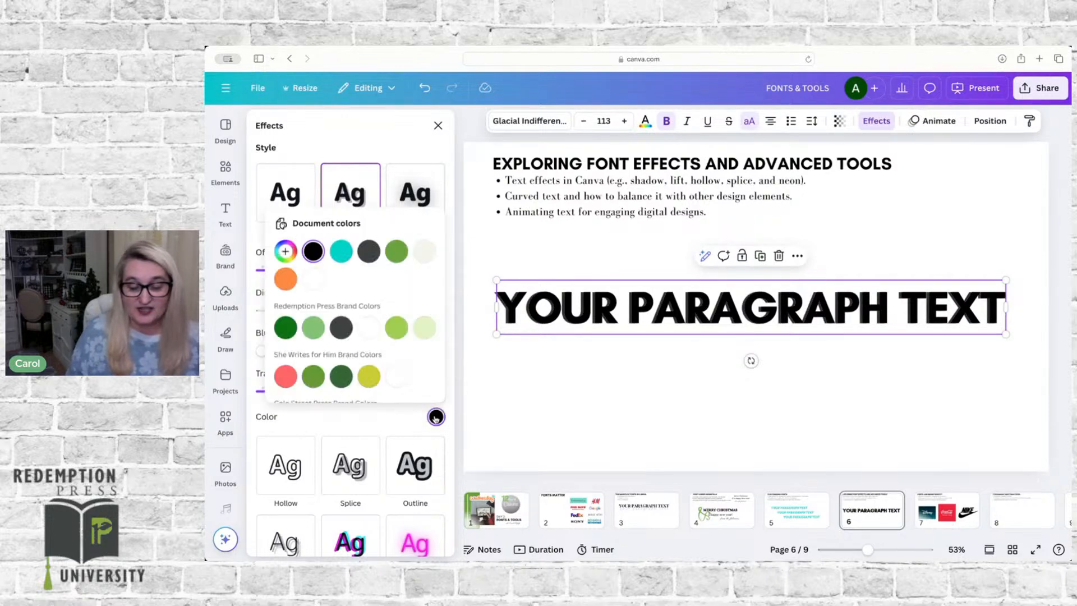
left_click(397, 251)
left_click(340, 252)
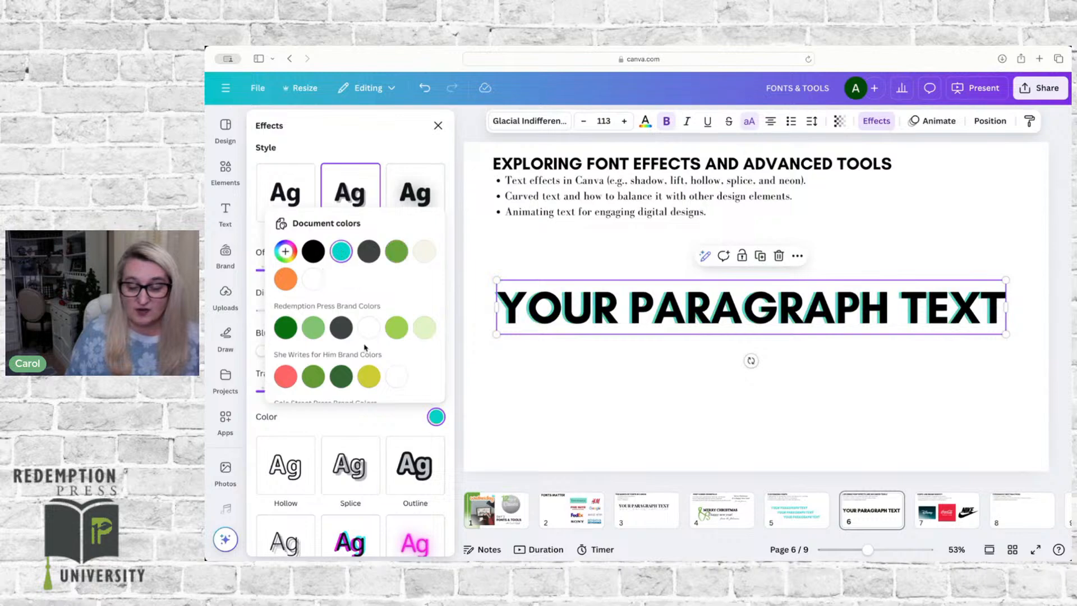
left_click(383, 417)
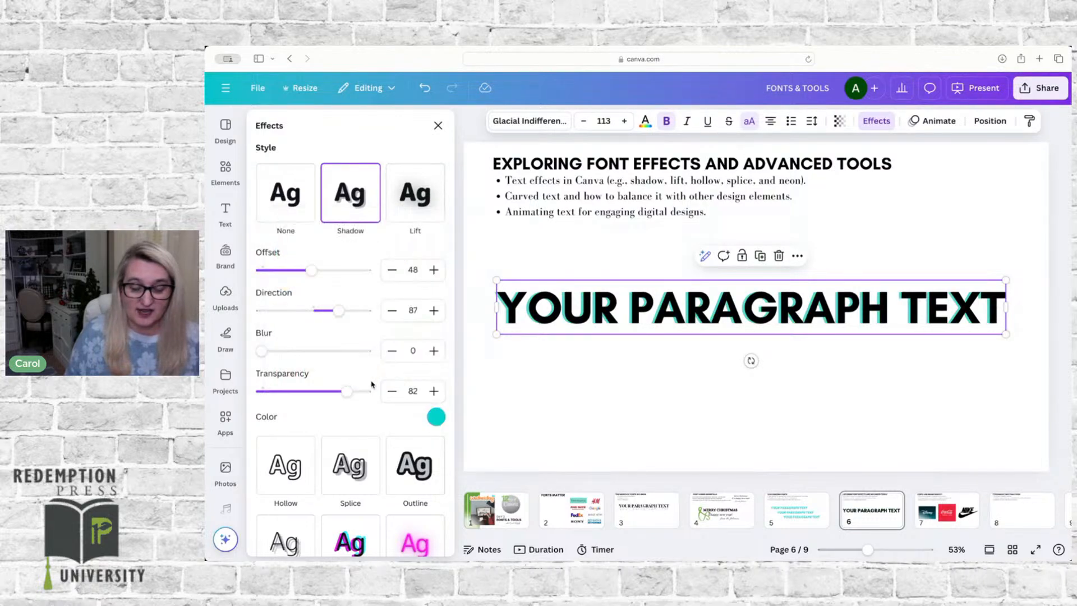
left_click_drag(372, 391, 309, 391)
mouse_move(263, 351)
left_mouse_down()
mouse_move(328, 351)
mouse_move(262, 351)
left_mouse_up()
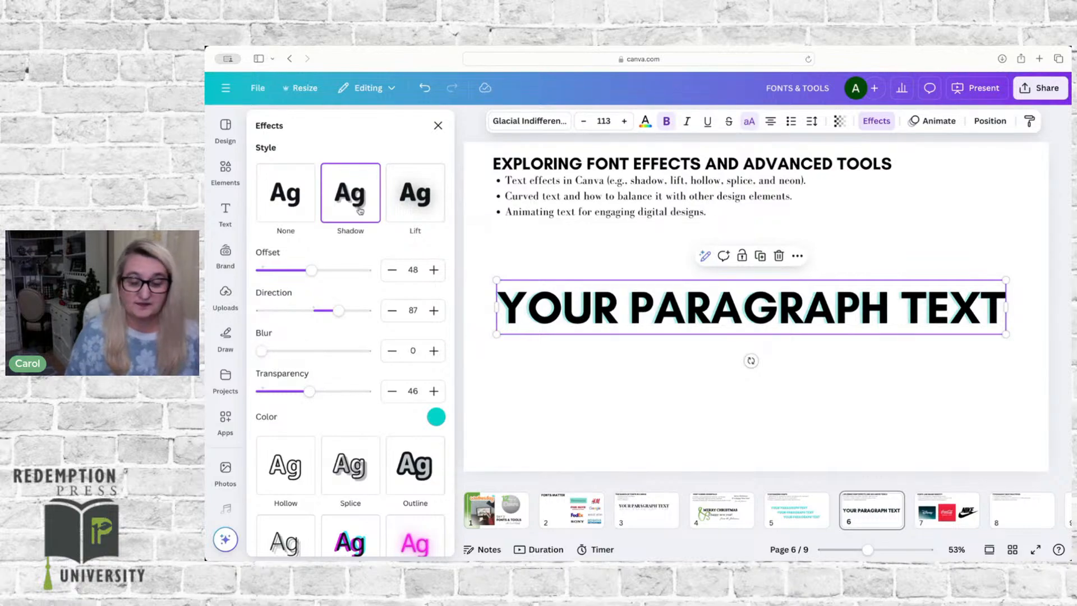
Step: Try the Lift effect at intensity 59, followed by the Hollow effect at thickness 47 on the text
left_click(416, 194)
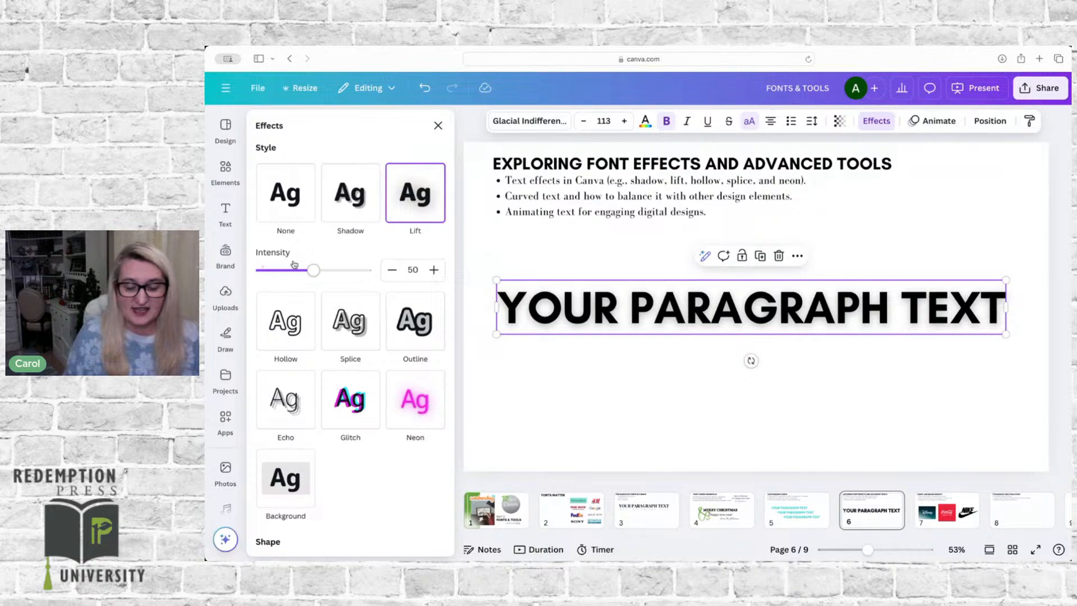
mouse_move(314, 272)
left_mouse_down()
mouse_move(368, 269)
mouse_move(261, 269)
mouse_move(365, 268)
mouse_move(323, 270)
left_mouse_up()
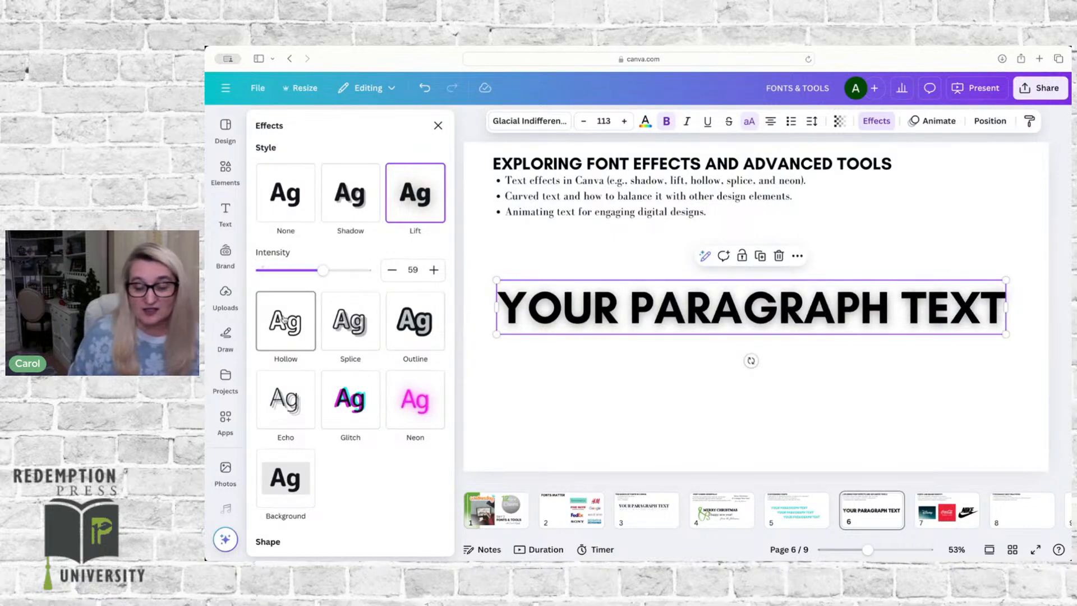
left_click(284, 320)
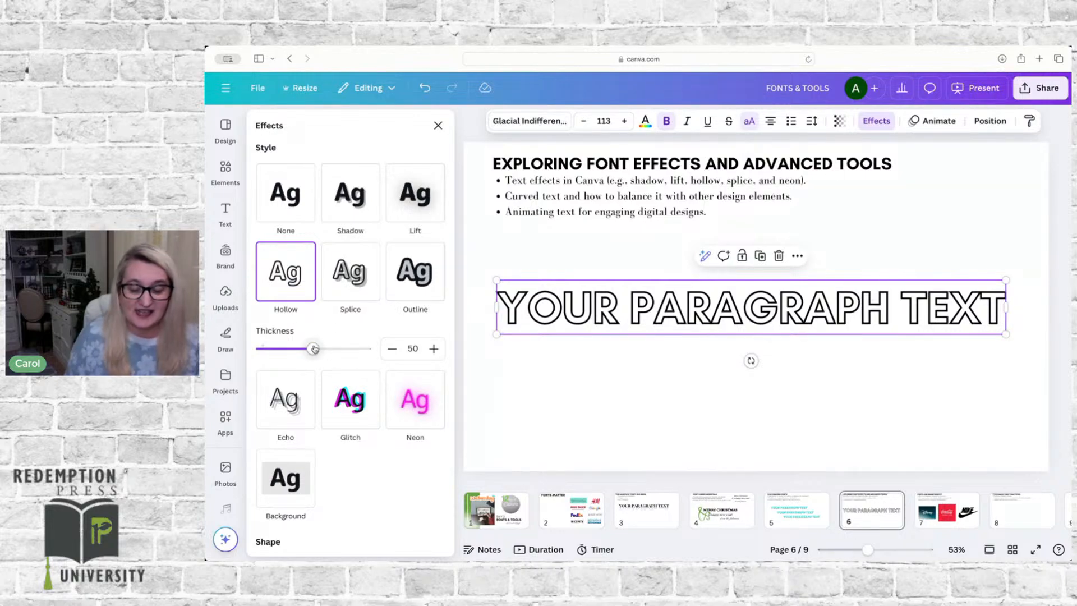
mouse_move(314, 349)
left_mouse_down()
mouse_move(258, 348)
mouse_move(348, 348)
mouse_move(309, 351)
left_mouse_up()
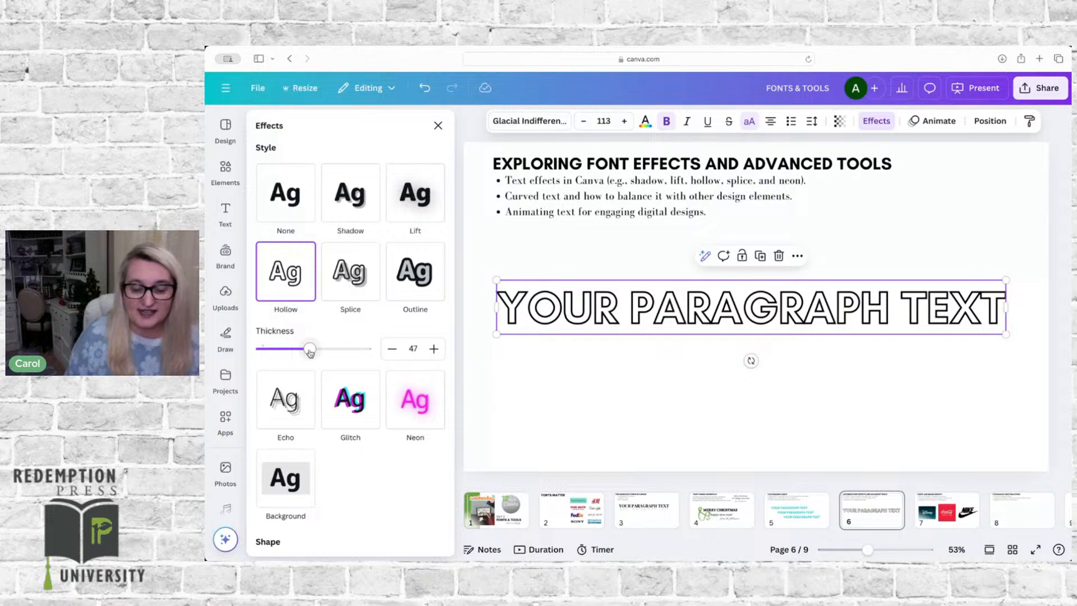
Step: Try the Splice effect, clear it, and color the plain text with the document's green
left_click(356, 273)
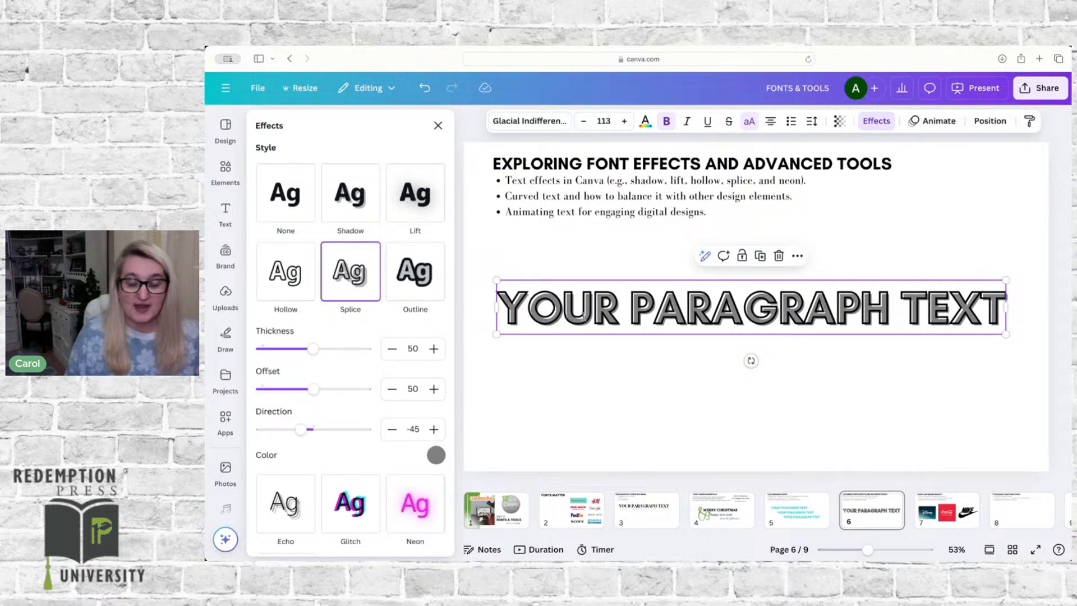
left_click(273, 193)
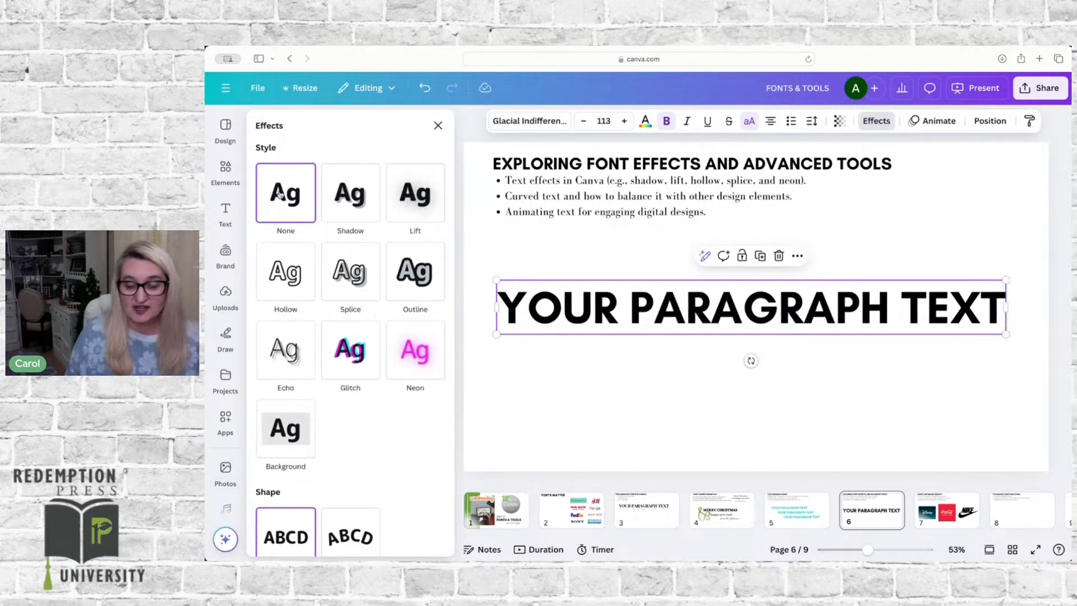
left_click(645, 121)
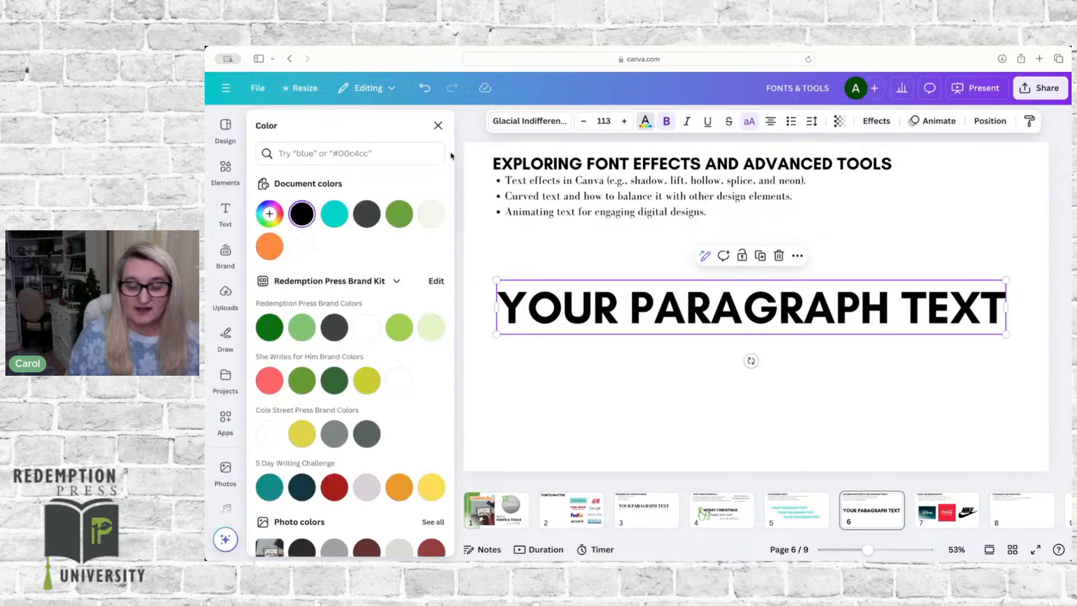
left_click(398, 214)
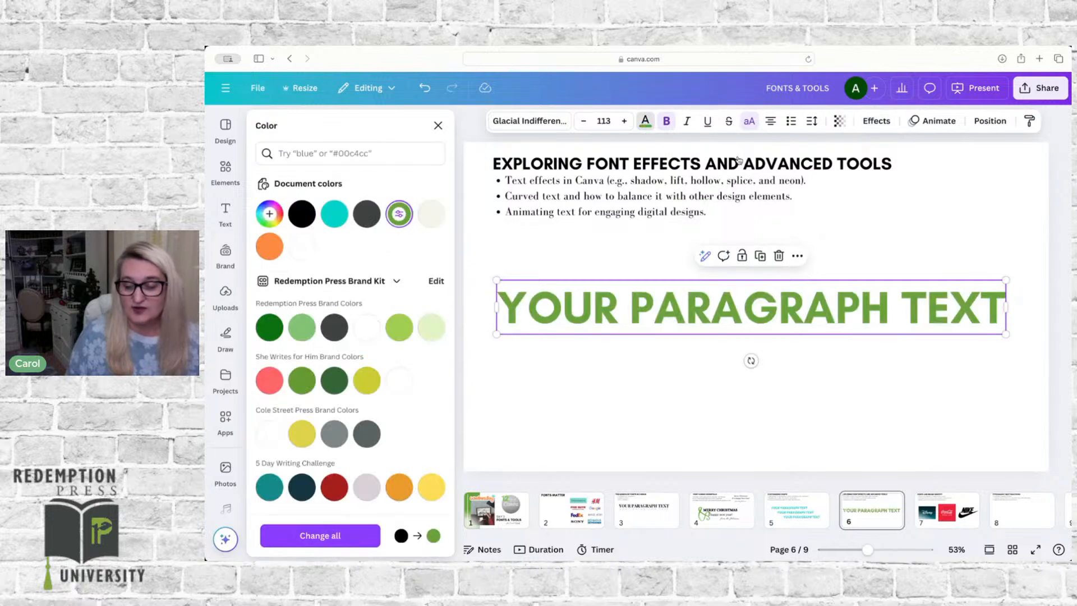
Step: Apply the Splice effect to the green text with thickness 43, offset 54 and direction -36
left_click(876, 122)
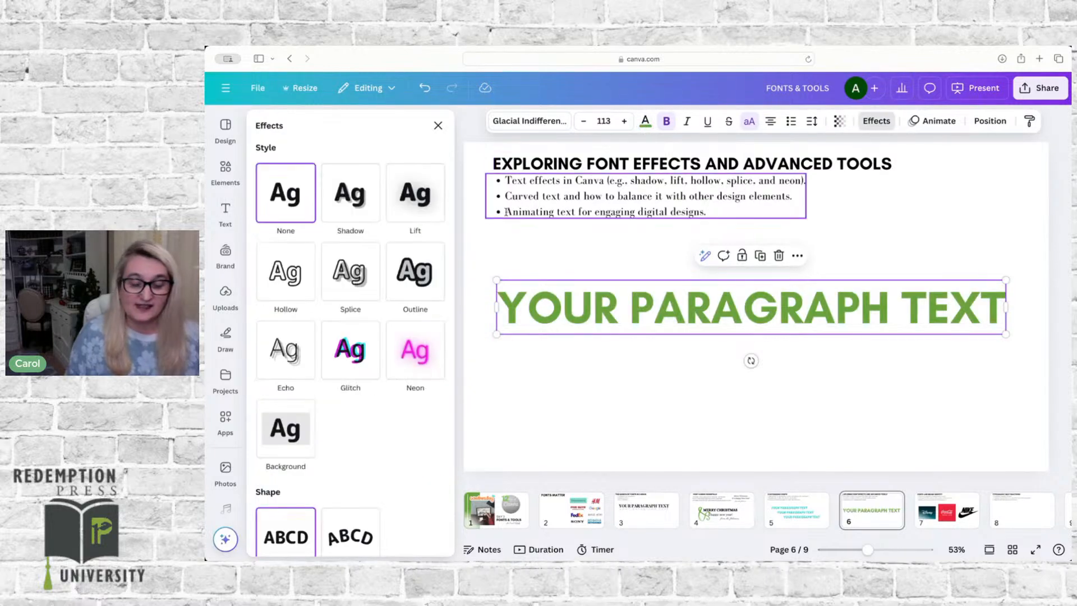
left_click(343, 270)
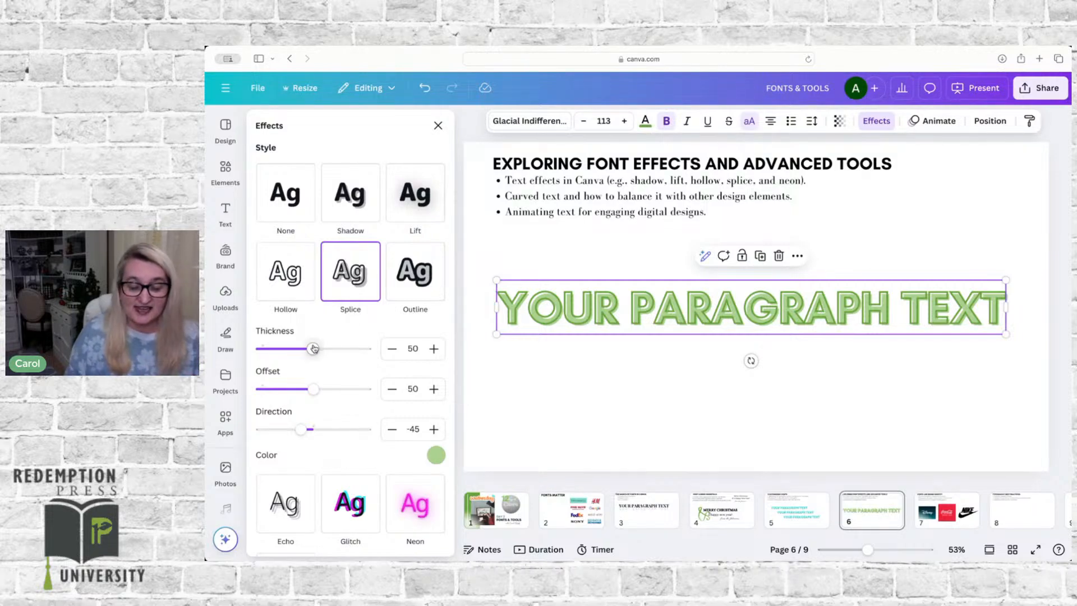
mouse_move(314, 349)
left_mouse_down()
mouse_move(360, 349)
mouse_move(306, 348)
left_mouse_up()
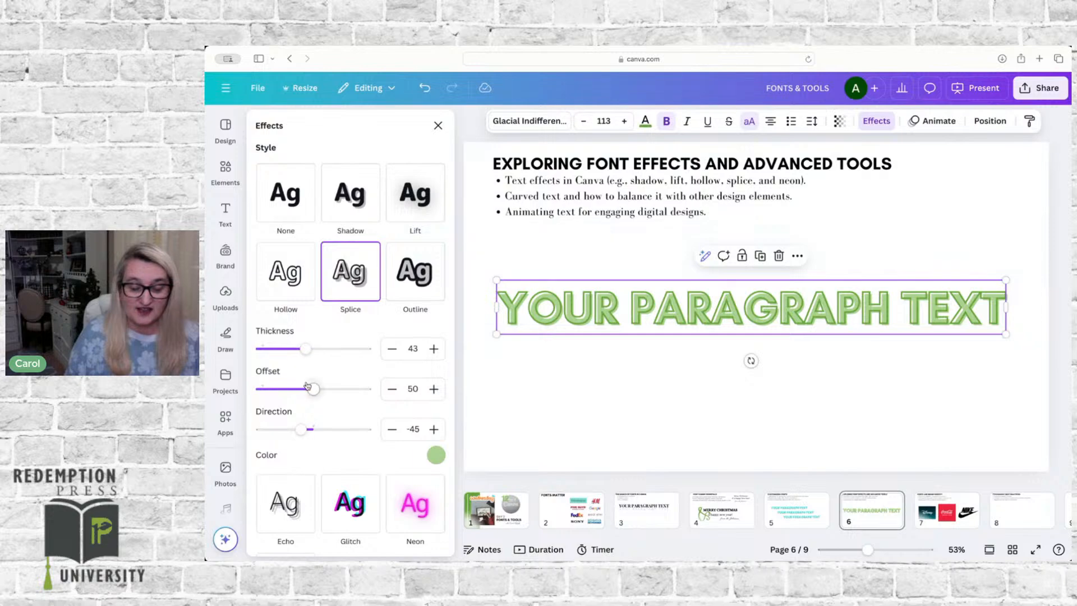
mouse_move(312, 394)
left_mouse_down()
mouse_move(359, 393)
mouse_move(260, 375)
mouse_move(329, 389)
mouse_move(318, 389)
left_mouse_up()
mouse_move(303, 431)
left_mouse_down()
mouse_move(254, 430)
mouse_move(370, 430)
mouse_move(304, 429)
left_mouse_up()
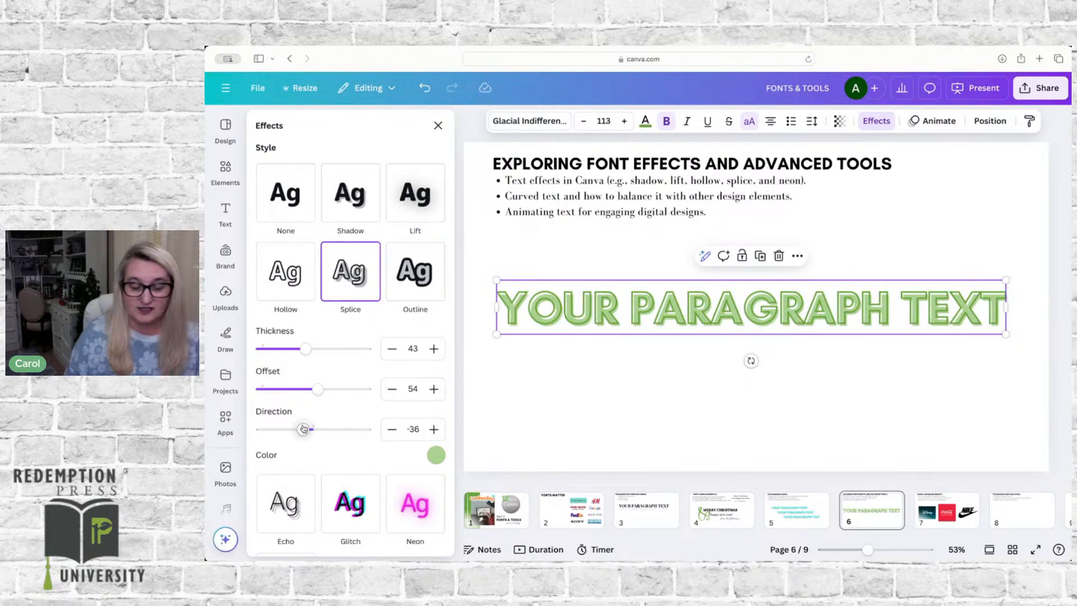
Step: Recolor the Splice effect with the document's turquoise, and replace that with the yellow from the Cole Street Press brand colors
left_click(438, 455)
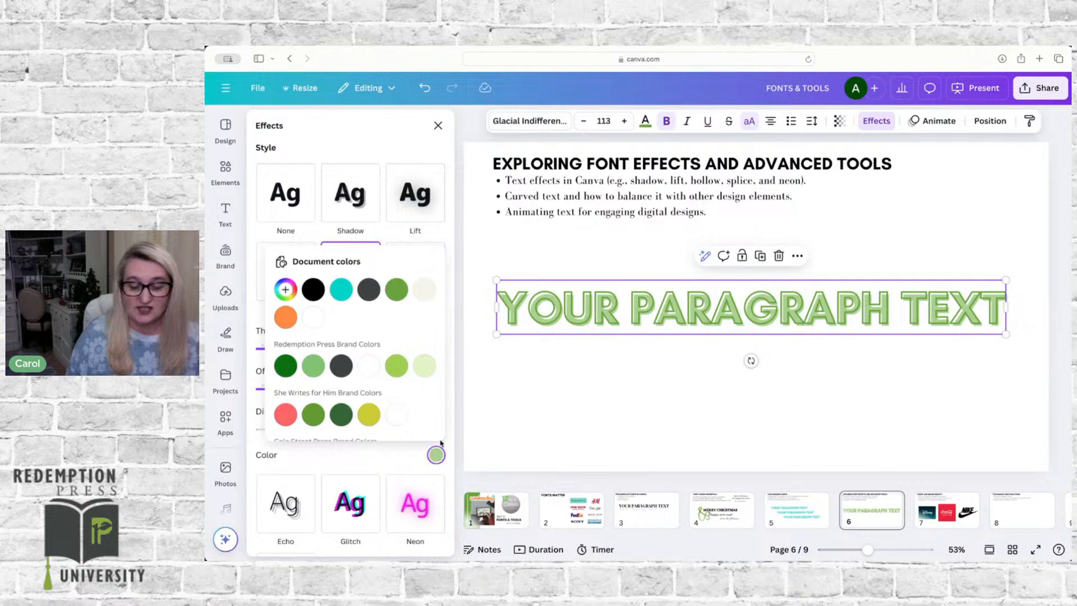
left_click(342, 290)
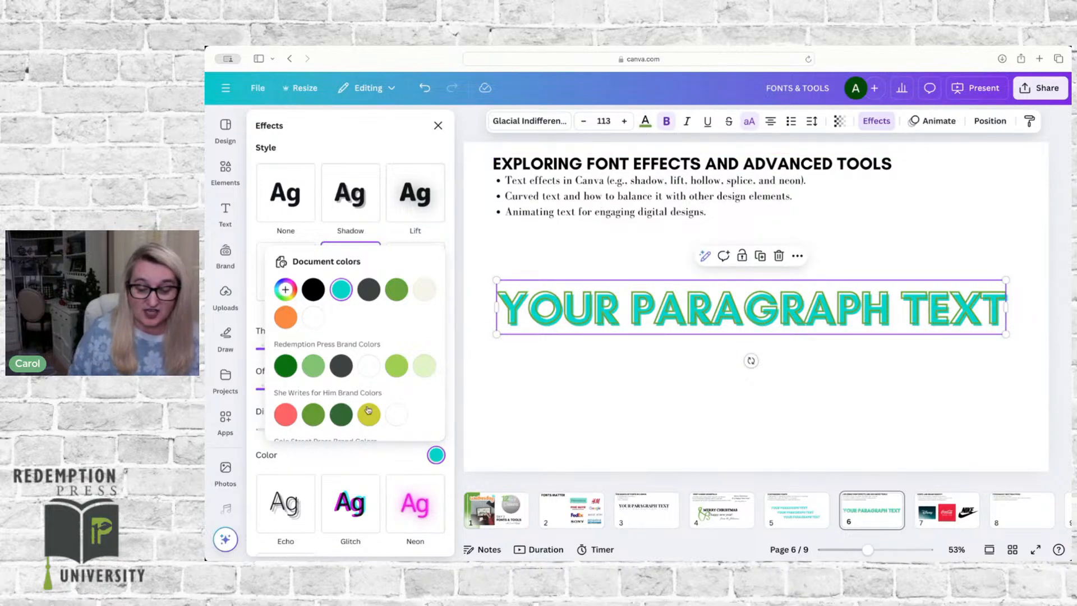
scroll(368, 410, "down", 2)
left_click(314, 417)
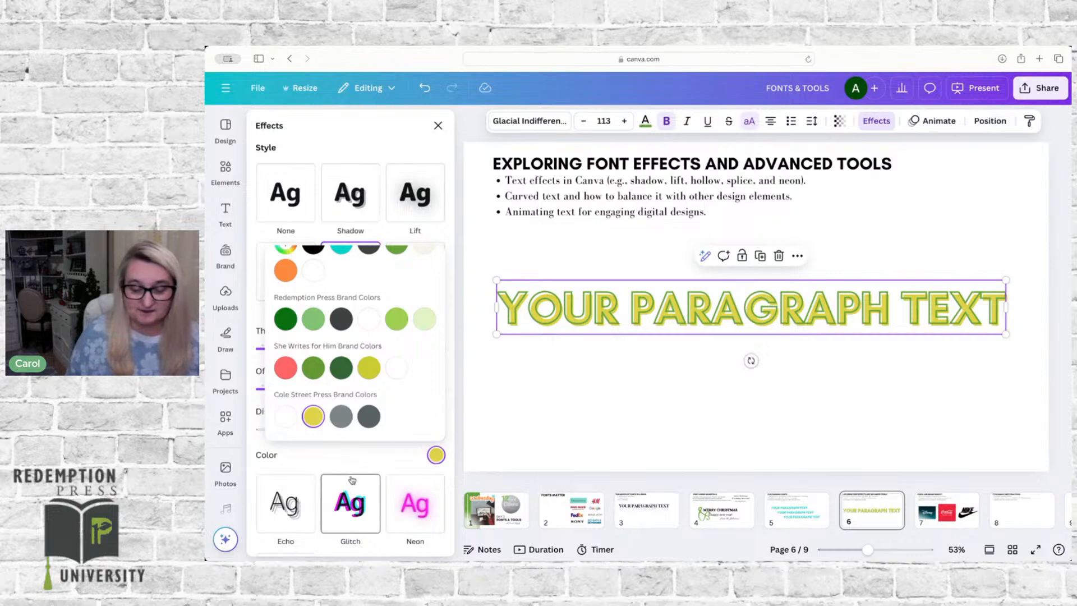
left_click(364, 456)
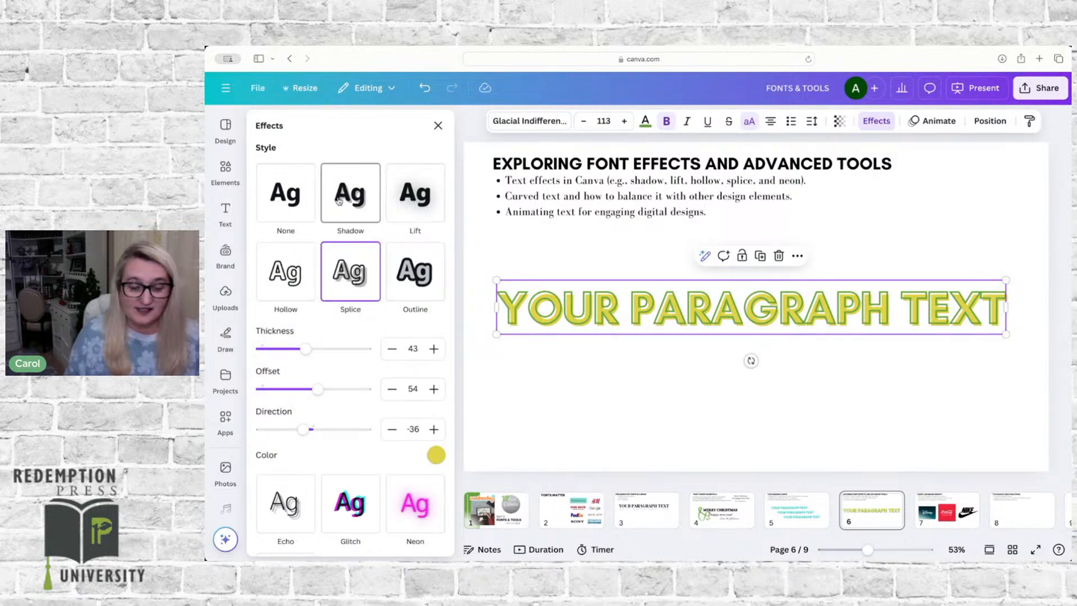
Step: Replace the Splice effect with a black Outline effect at thickness 34
left_click(284, 193)
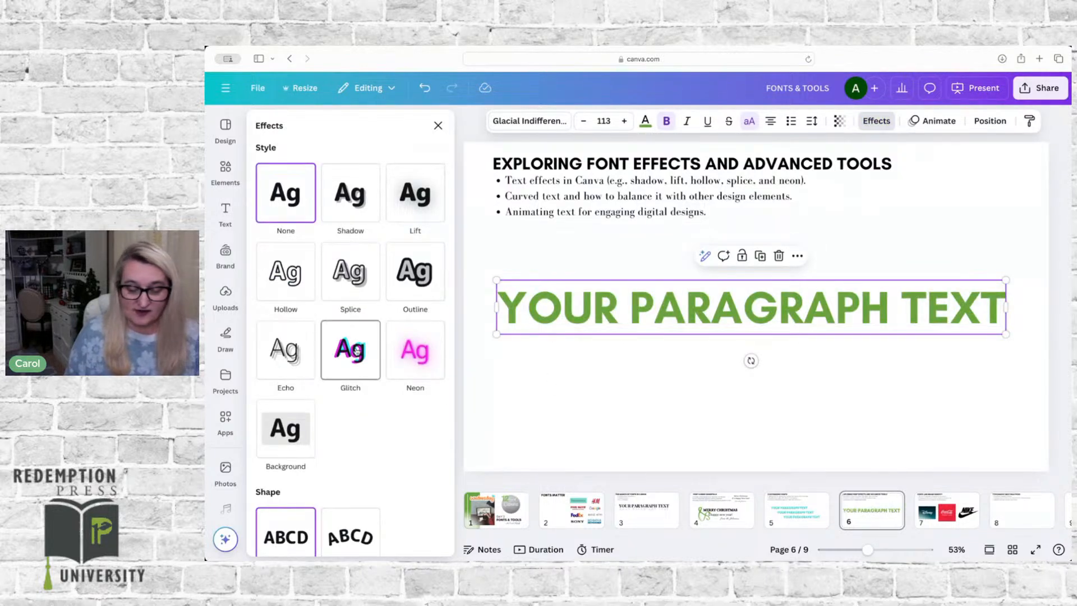
scroll(326, 264, "down", 2)
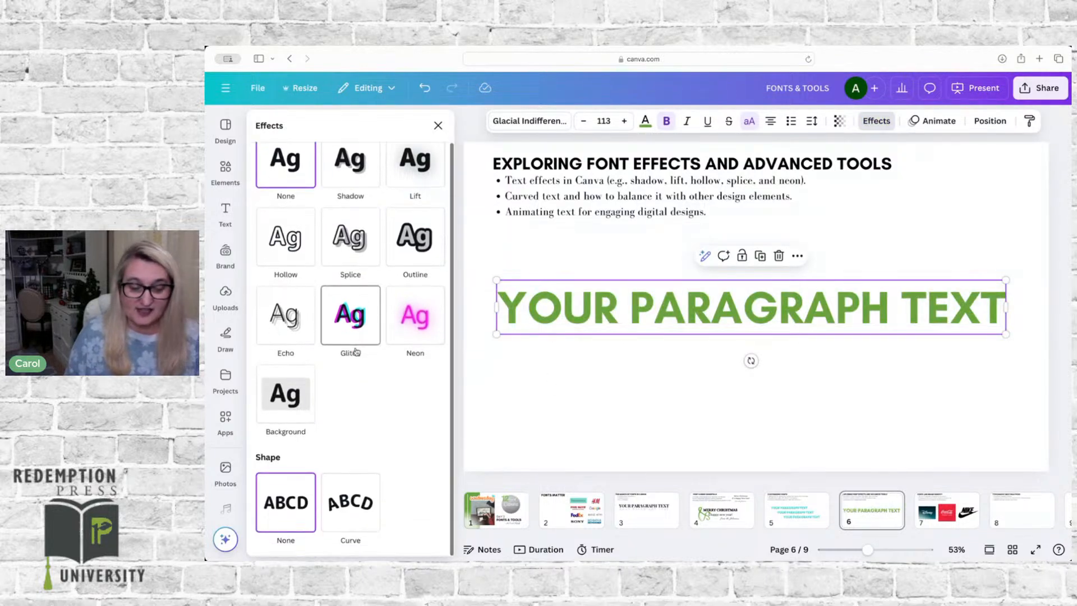
left_click(409, 242)
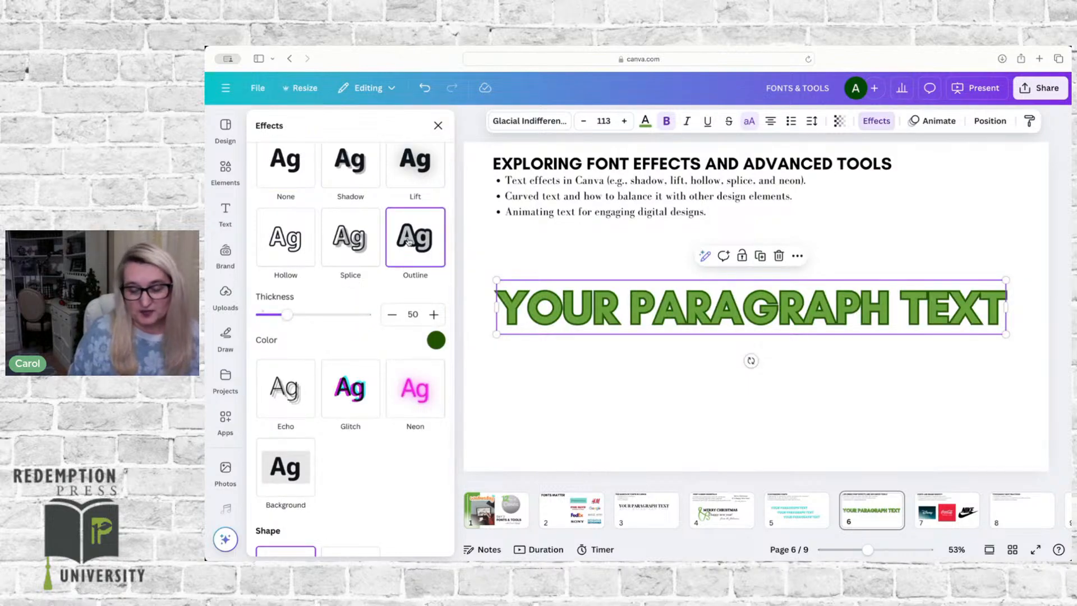
left_click(436, 340)
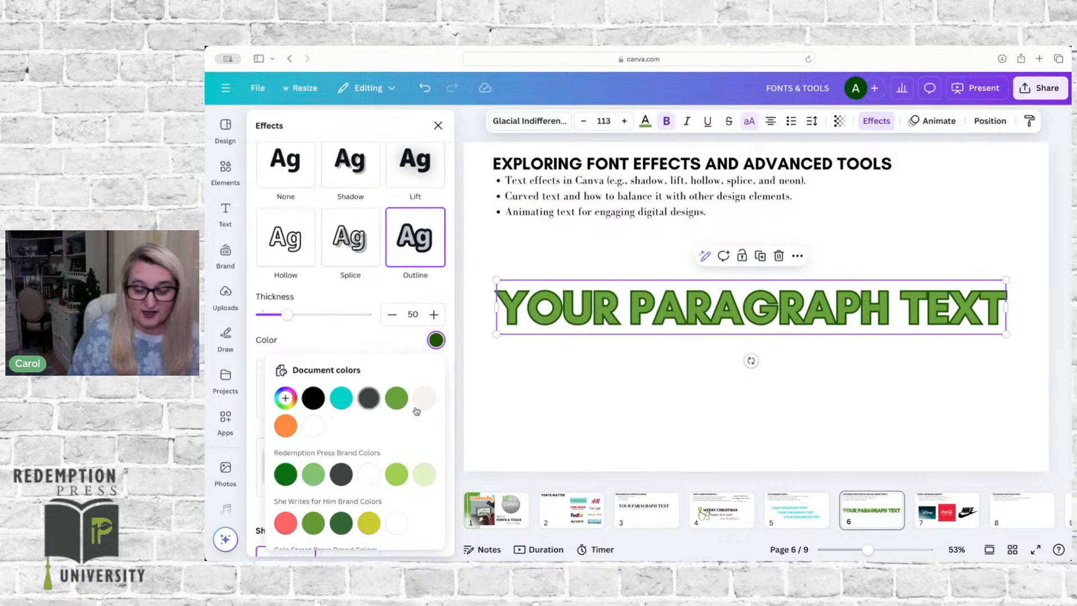
left_click(313, 398)
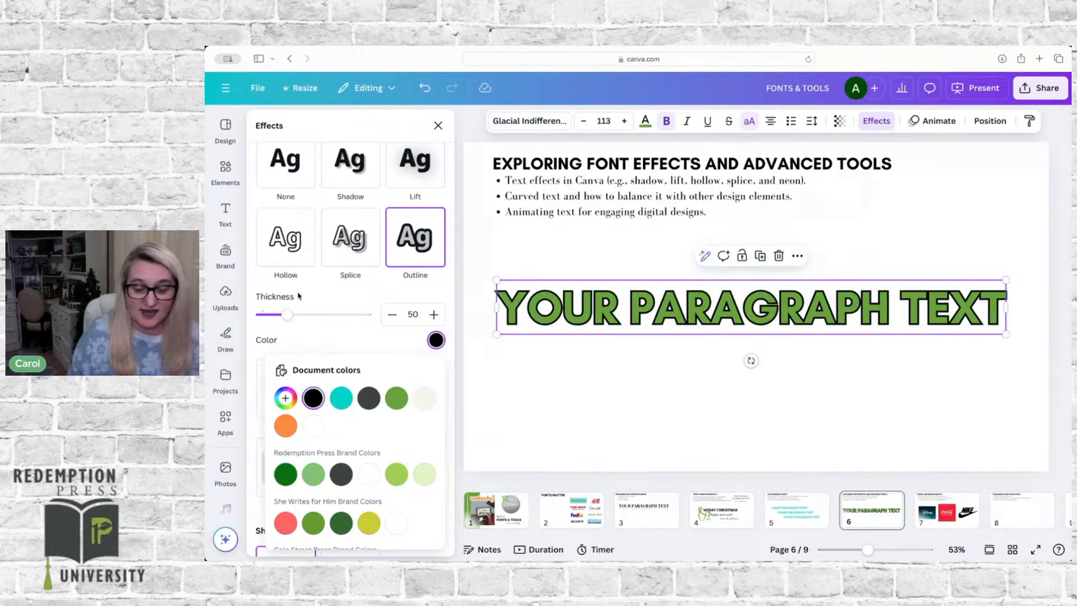
mouse_move(286, 314)
left_mouse_down()
mouse_move(328, 309)
mouse_move(279, 314)
left_mouse_up()
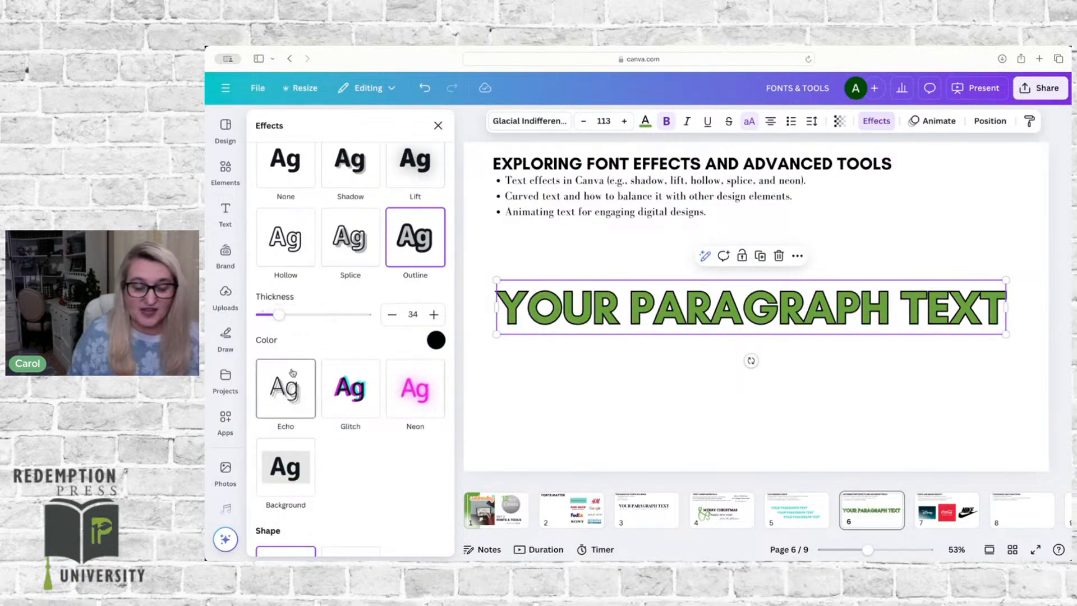
Step: Replace the text's Outline effect with an Echo effect in the document's dark gray at offset 49
left_click(296, 167)
left_click(297, 324)
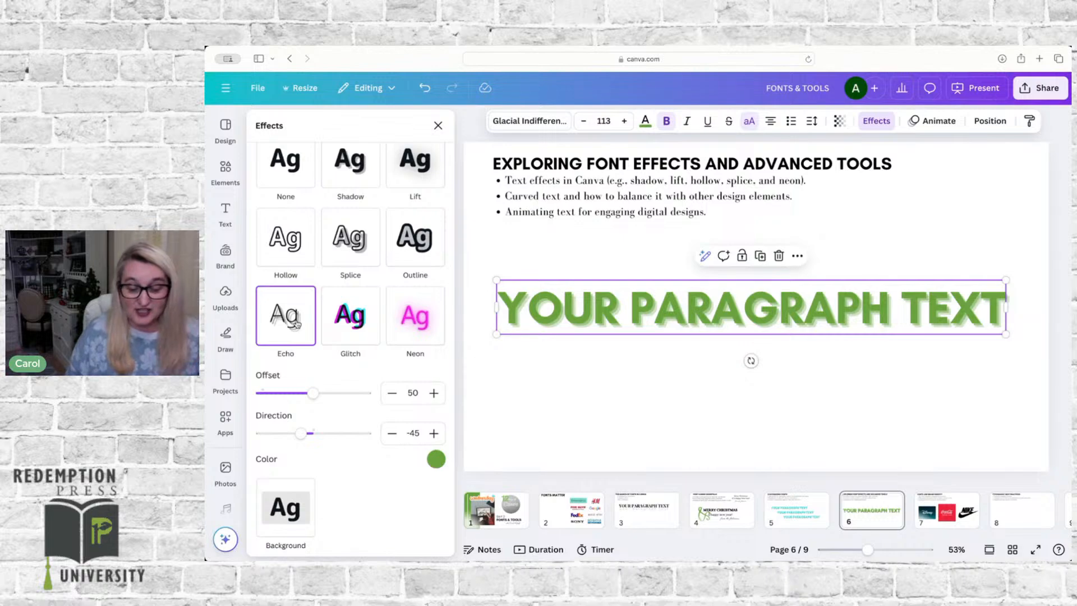
left_click(433, 457)
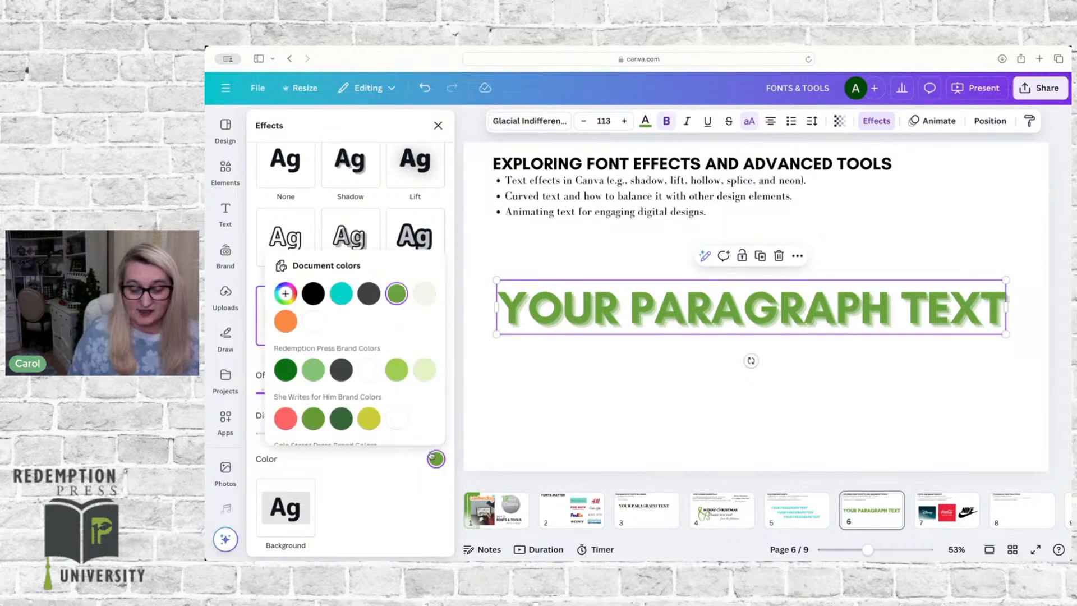
left_click(369, 295)
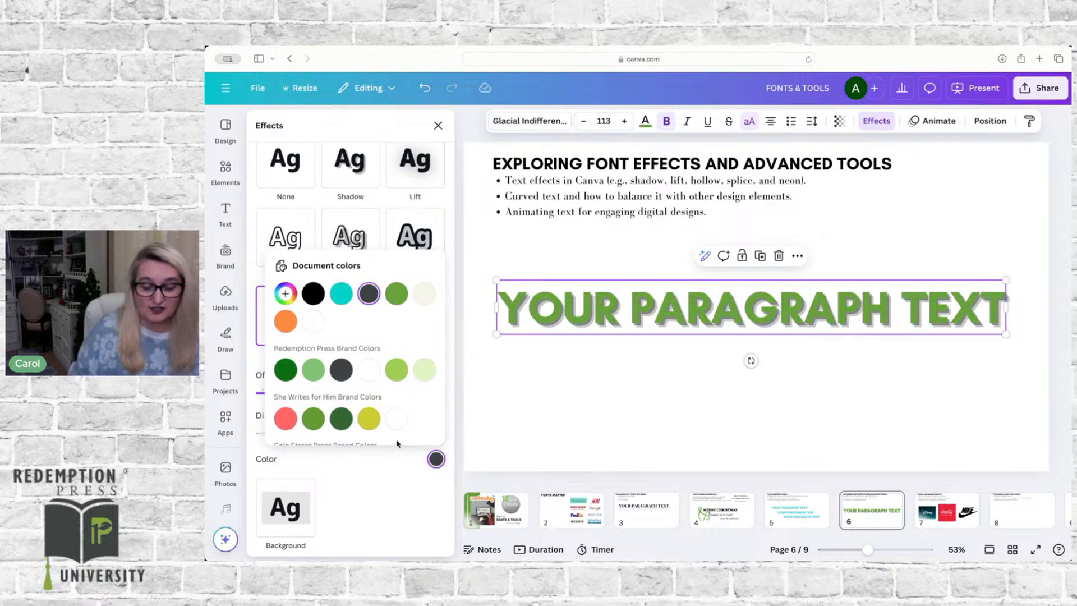
left_click(367, 467)
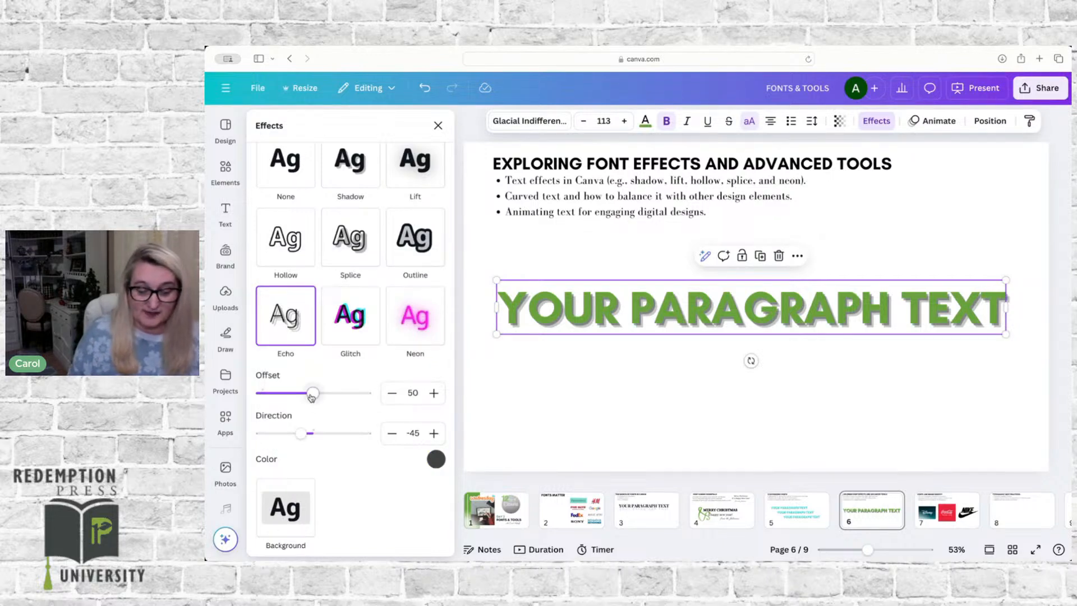
mouse_move(311, 396)
left_mouse_down()
mouse_move(343, 397)
mouse_move(312, 399)
left_mouse_up()
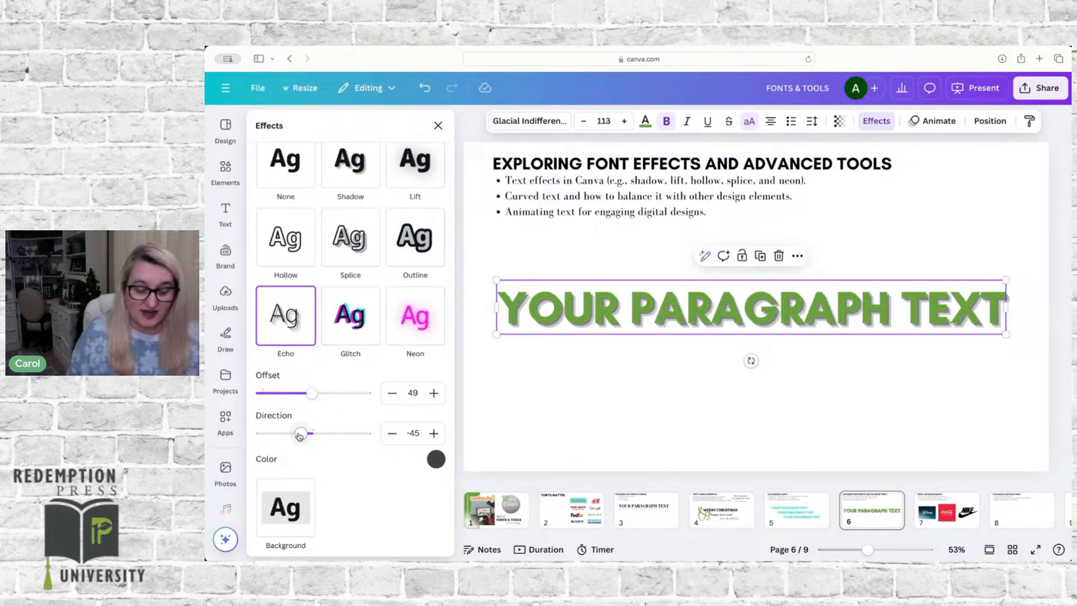
Step: Switch the text to the Glitch effect with the cyan-and-red color pair, offset 36 and direction 143
left_click(350, 317)
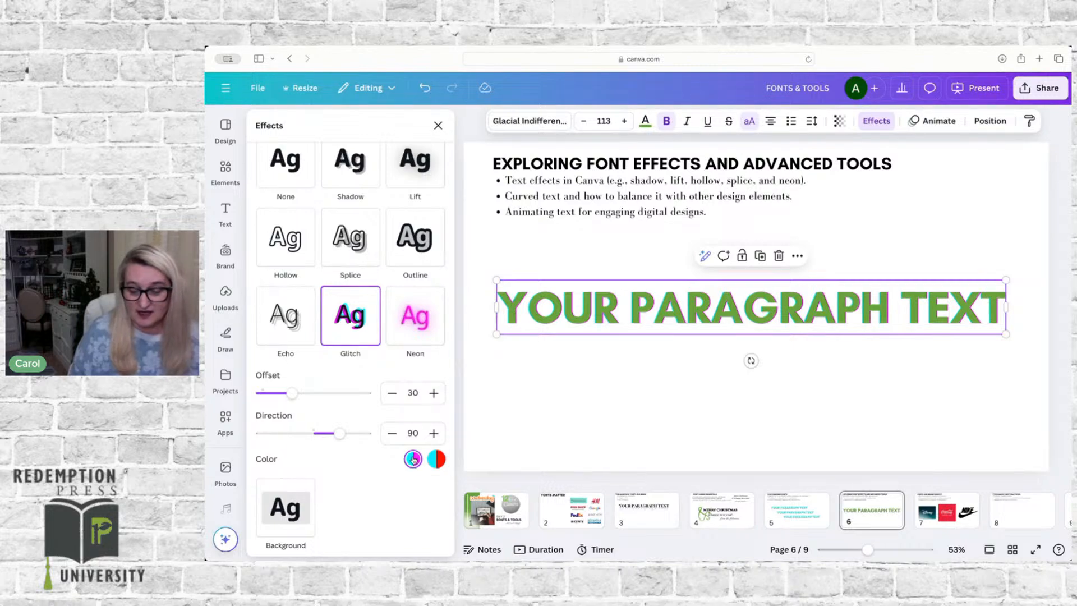
scroll(413, 459, "down", 2)
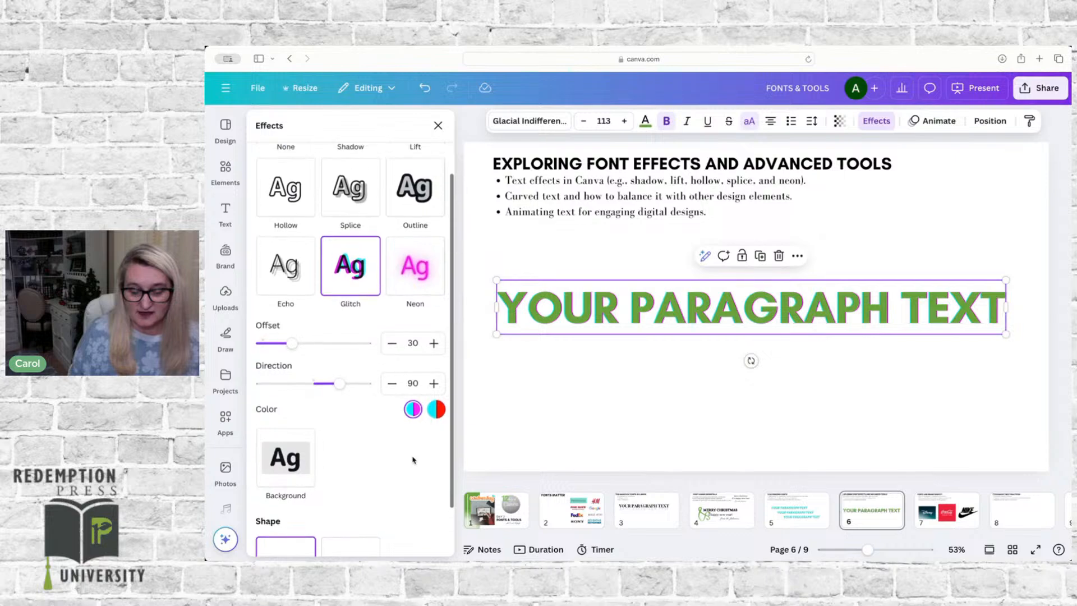
left_click(436, 409)
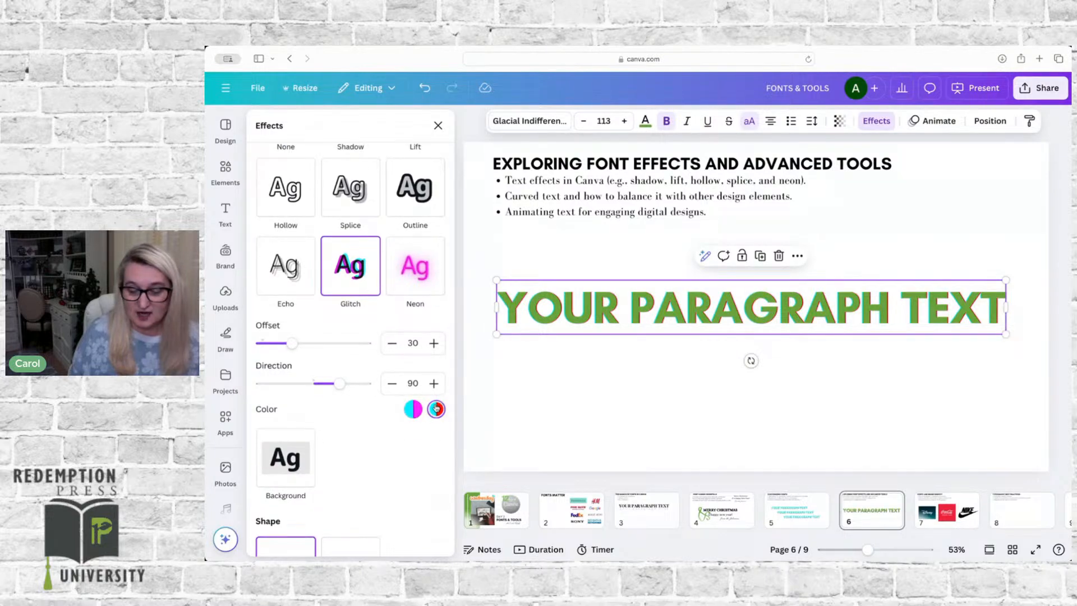
left_click(414, 409)
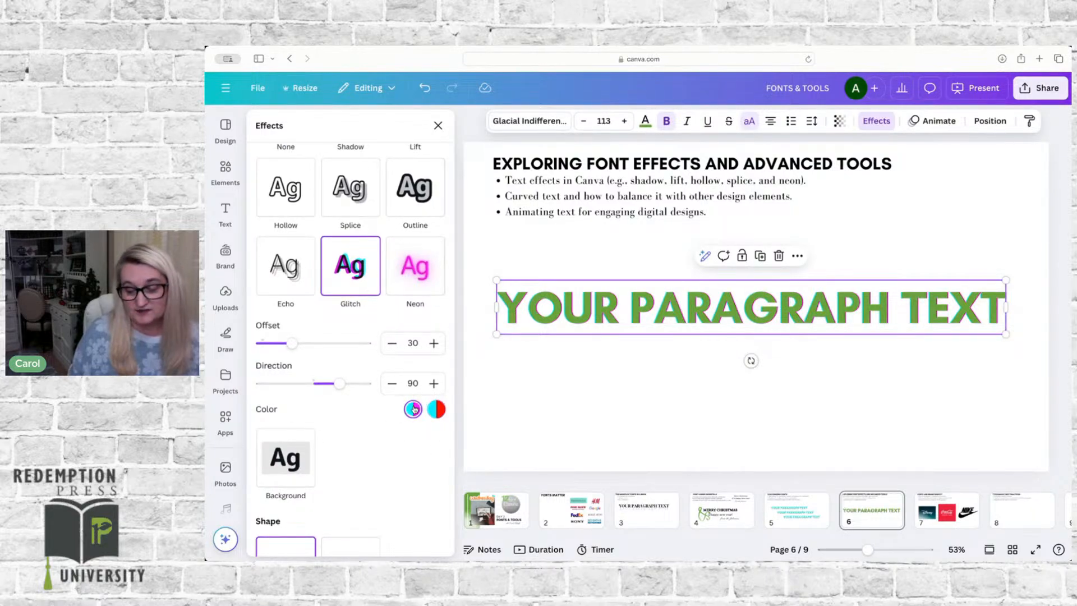
left_click(436, 409)
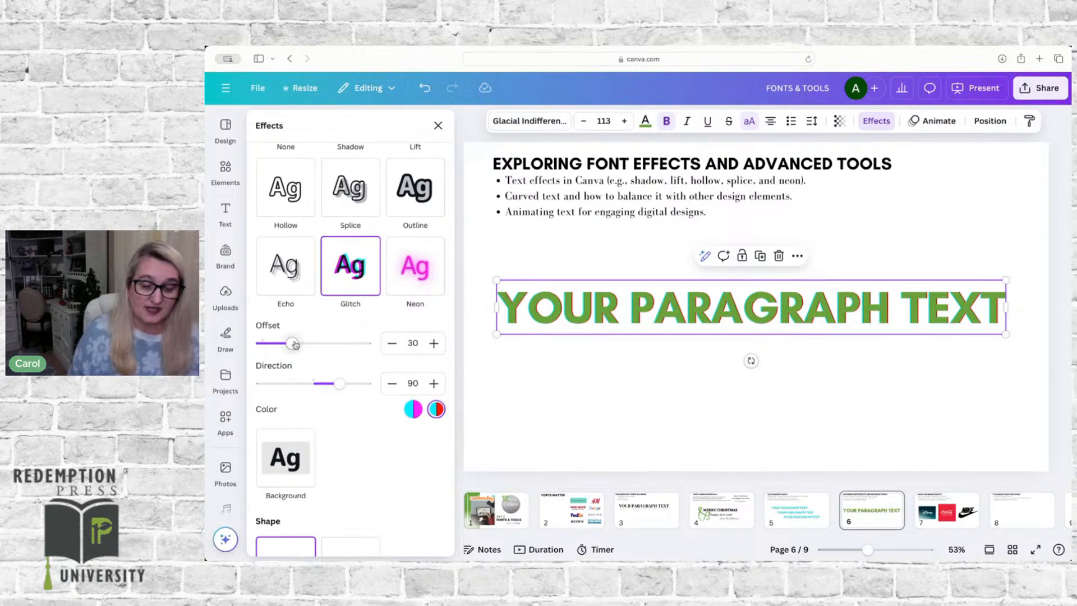
mouse_move(295, 344)
left_mouse_down()
mouse_move(341, 343)
mouse_move(290, 342)
mouse_move(299, 341)
left_mouse_up()
mouse_move(339, 383)
left_mouse_down()
mouse_move(312, 383)
mouse_move(355, 383)
left_mouse_up()
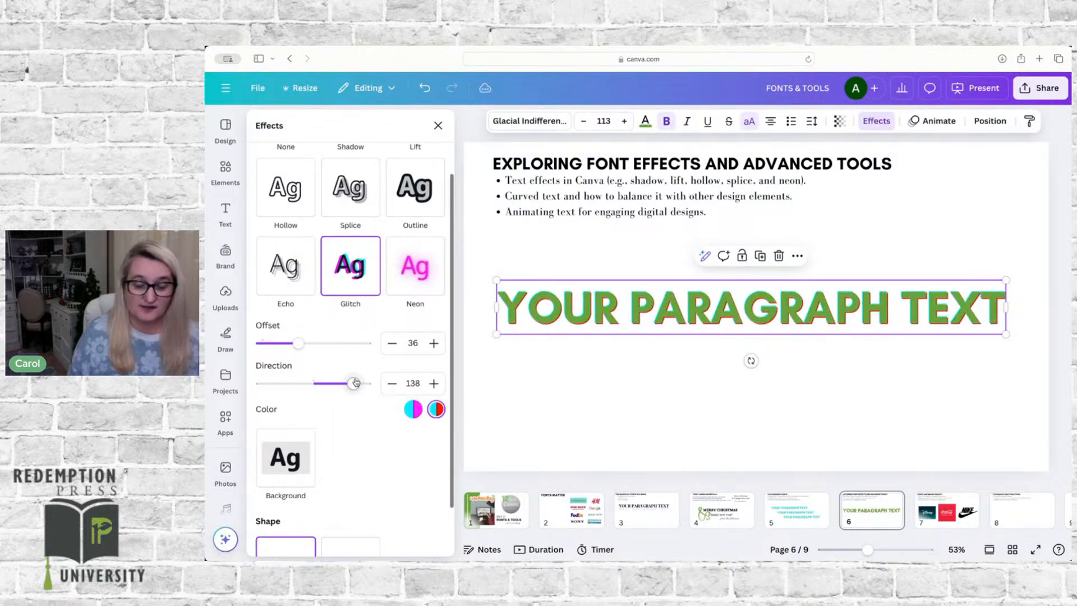
Step: Switch the text to the Neon effect and lower its intensity slightly
left_click(417, 279)
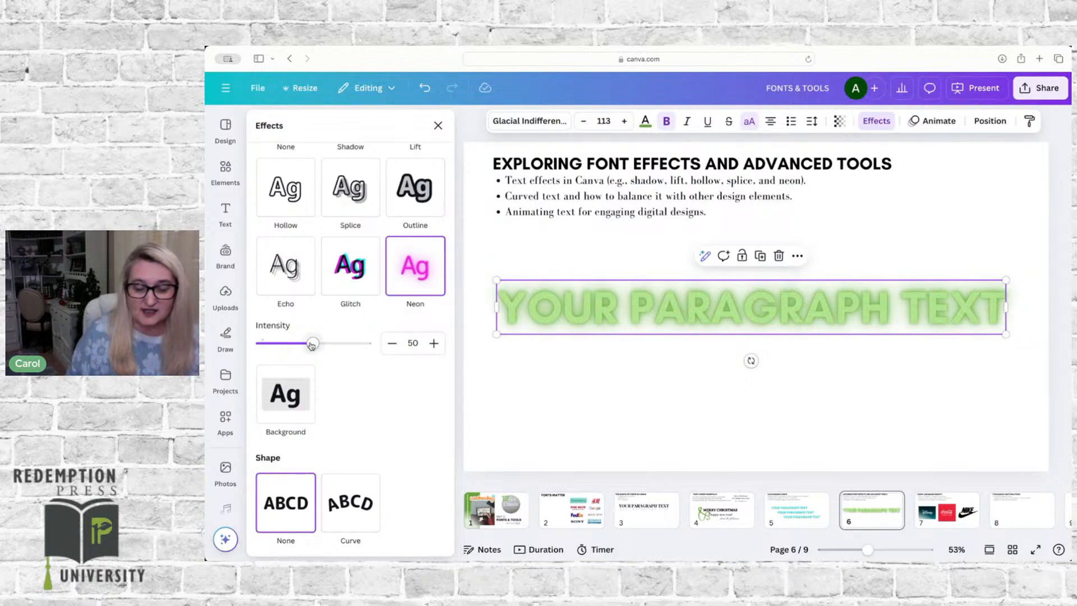
mouse_move(311, 345)
left_mouse_down()
mouse_move(365, 344)
mouse_move(270, 346)
mouse_move(306, 346)
left_mouse_up()
Step: Replace the Neon effect with a Background effect, trying the document's turquoise before choosing the palest green of the Redemption Press brand colors
left_click(290, 403)
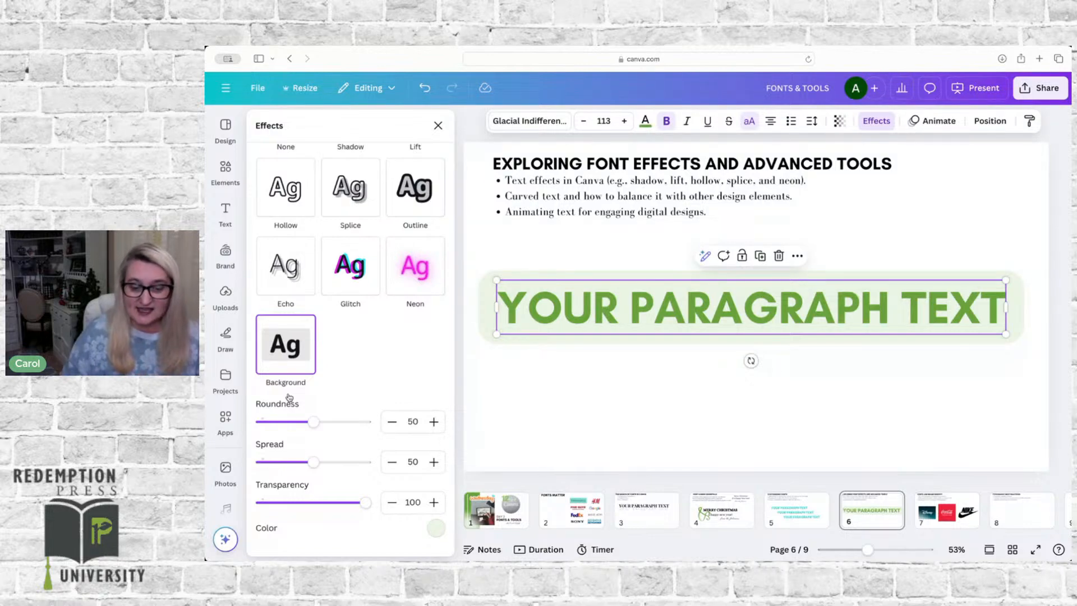
left_click(438, 529)
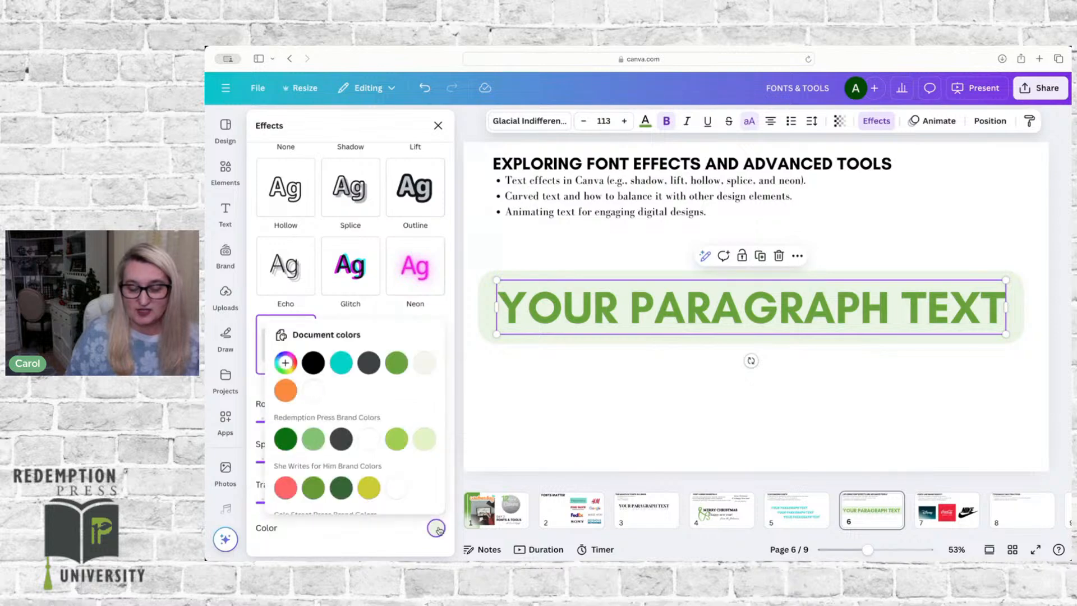
left_click(340, 363)
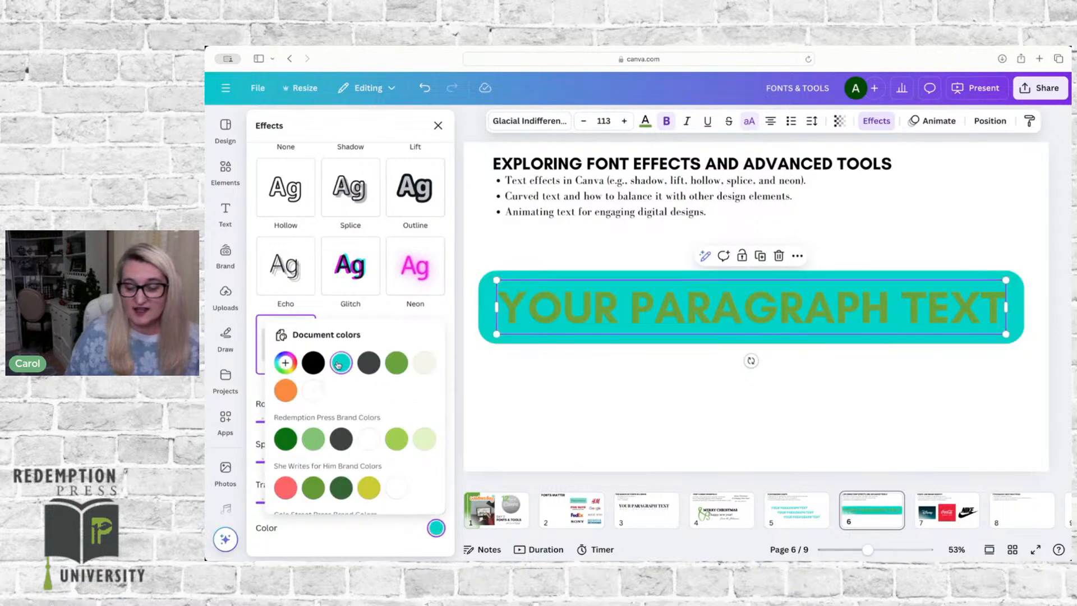
left_click(424, 438)
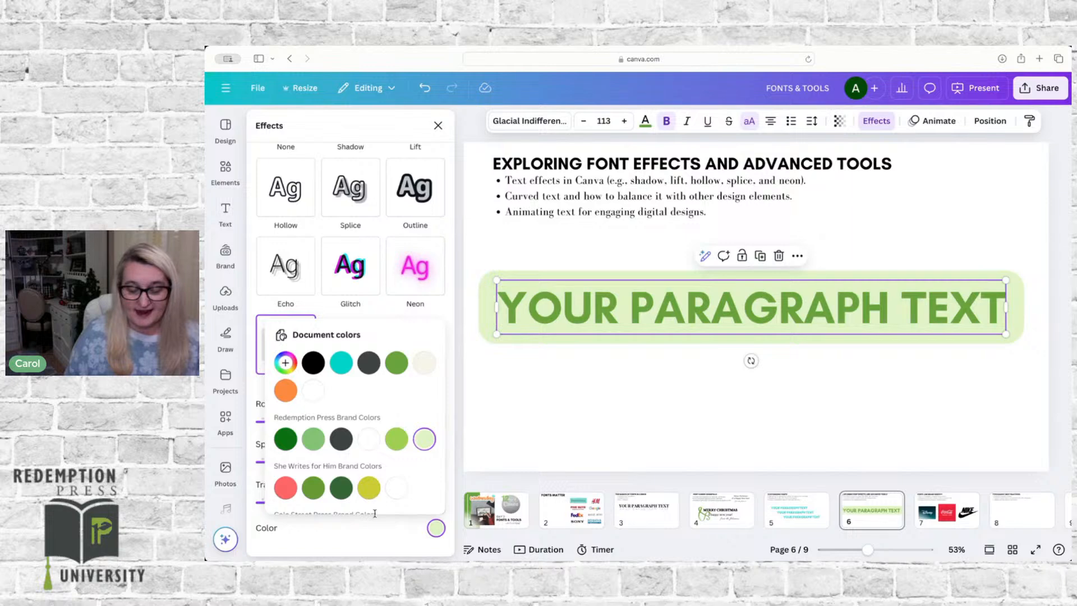
left_click(372, 538)
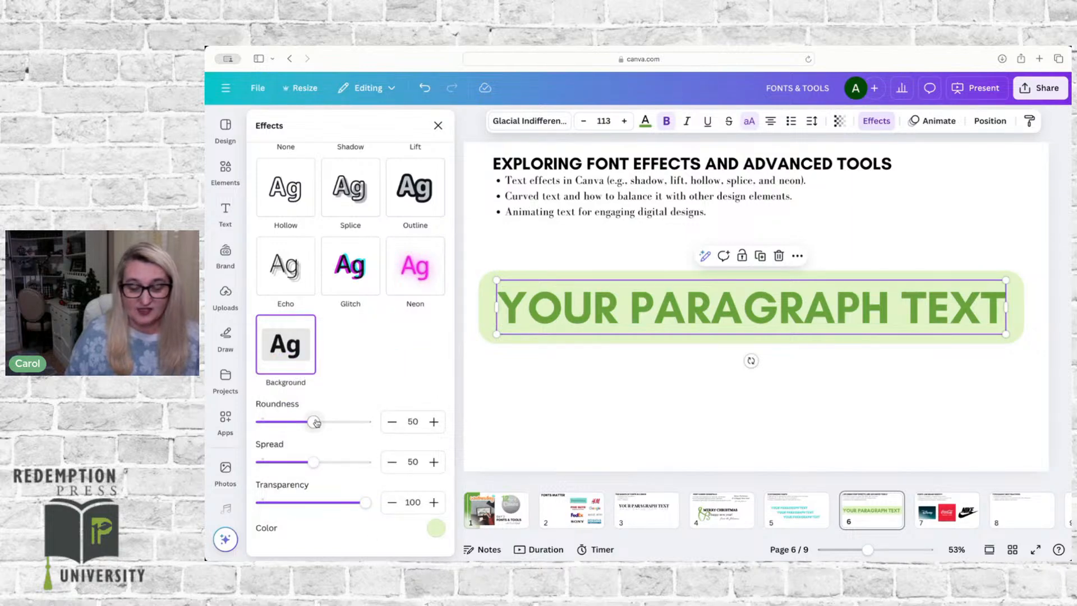
Step: Set the Background effect's roundness to 53, spread to 57 and transparency to 55
mouse_move(315, 422)
left_mouse_down()
mouse_move(356, 418)
mouse_move(267, 418)
mouse_move(316, 421)
left_mouse_up()
mouse_move(314, 462)
left_mouse_down()
mouse_move(342, 461)
mouse_move(320, 461)
left_mouse_up()
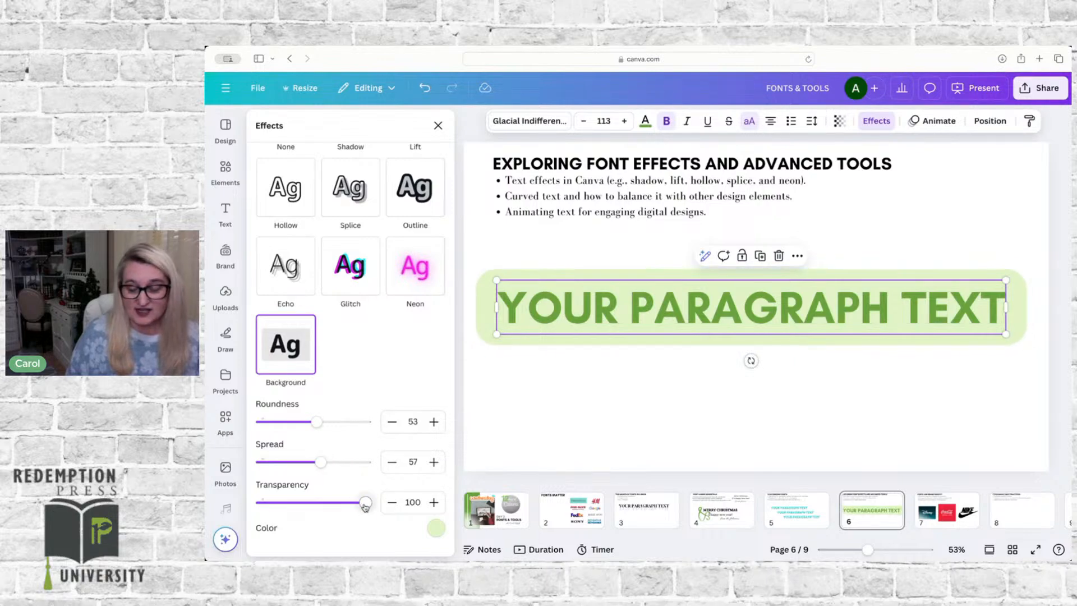
left_click_drag(364, 504, 319, 504)
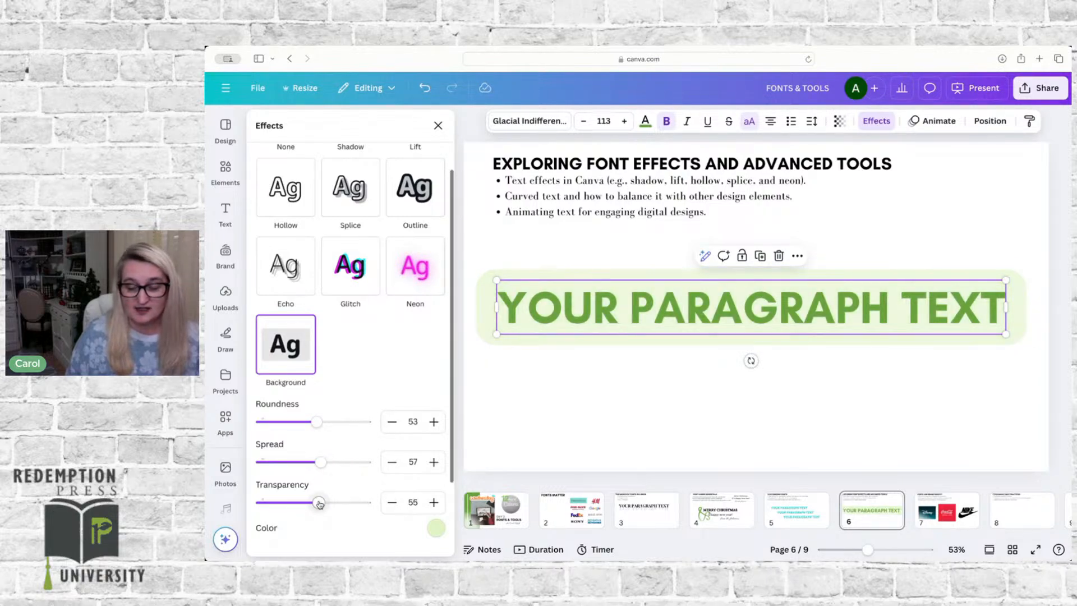
Step: Search the elements for "checked" and set the black-and-white checkered photo as the page background
left_click(225, 167)
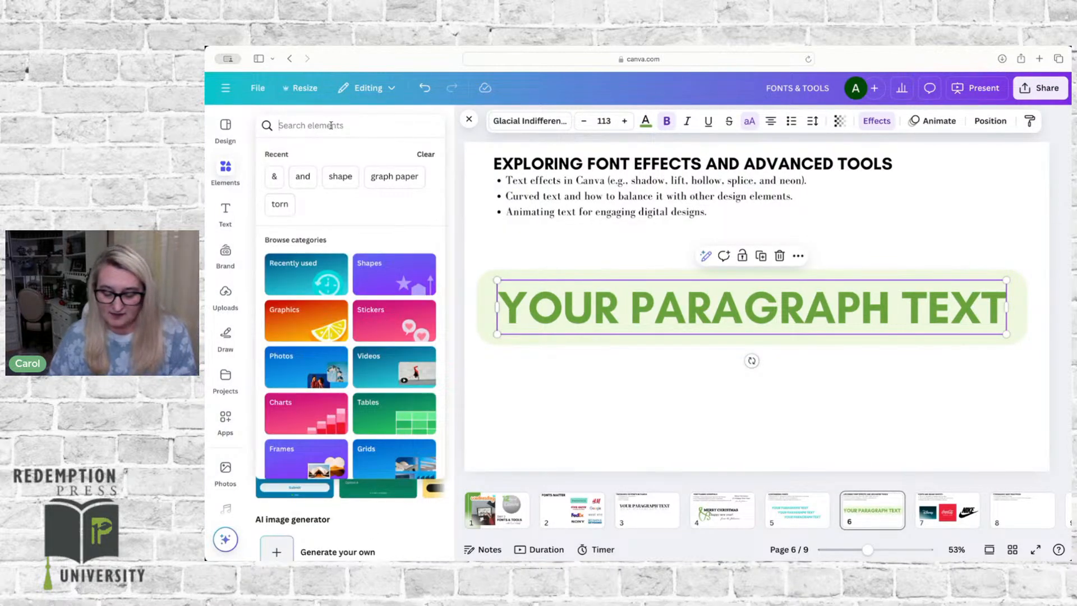
type("checked")
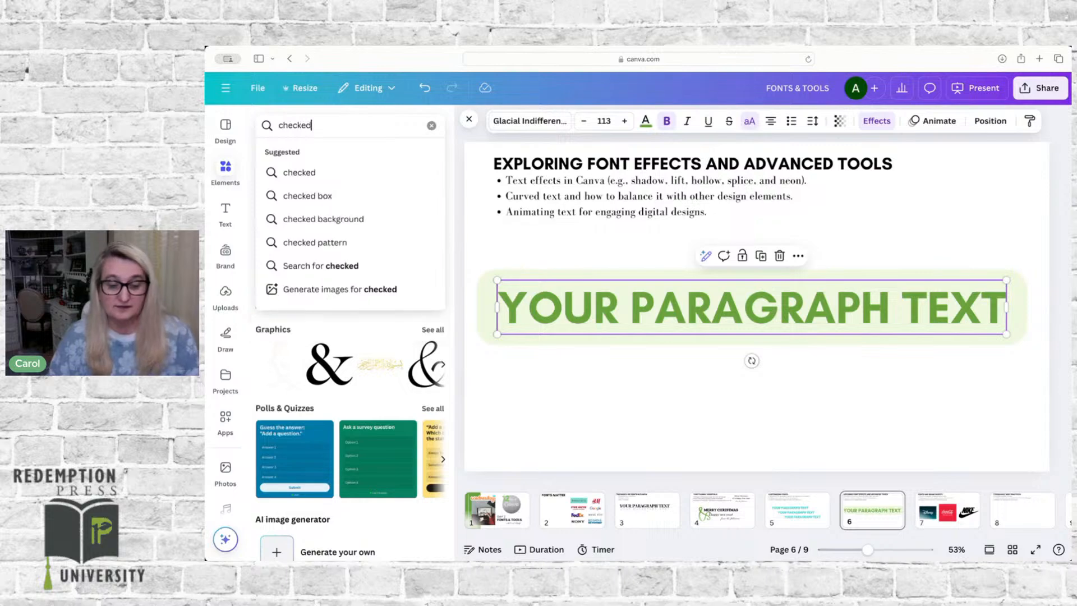
key("Return")
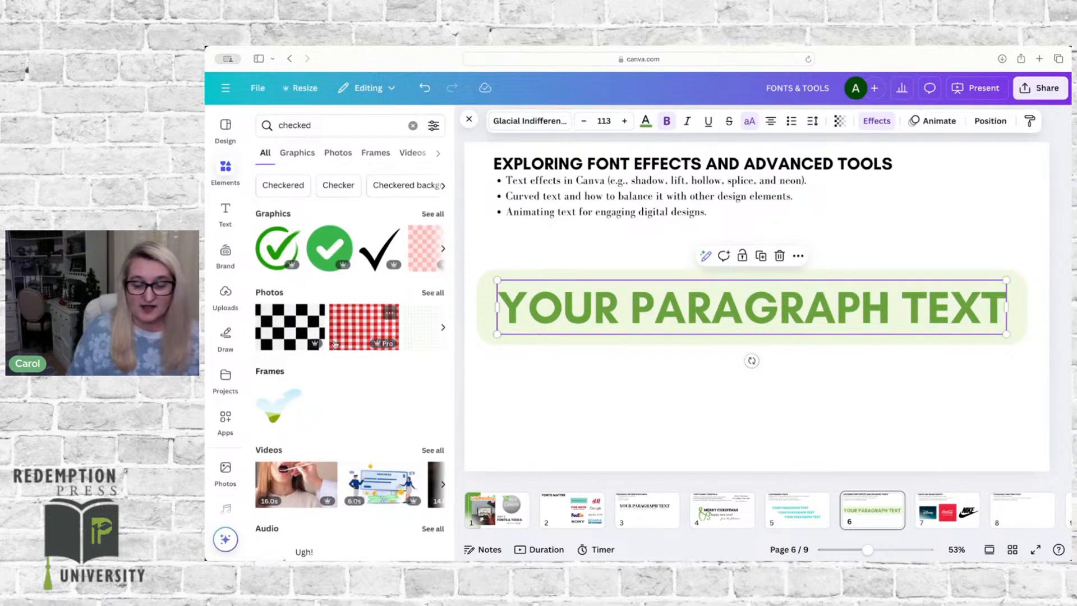
left_click(282, 330)
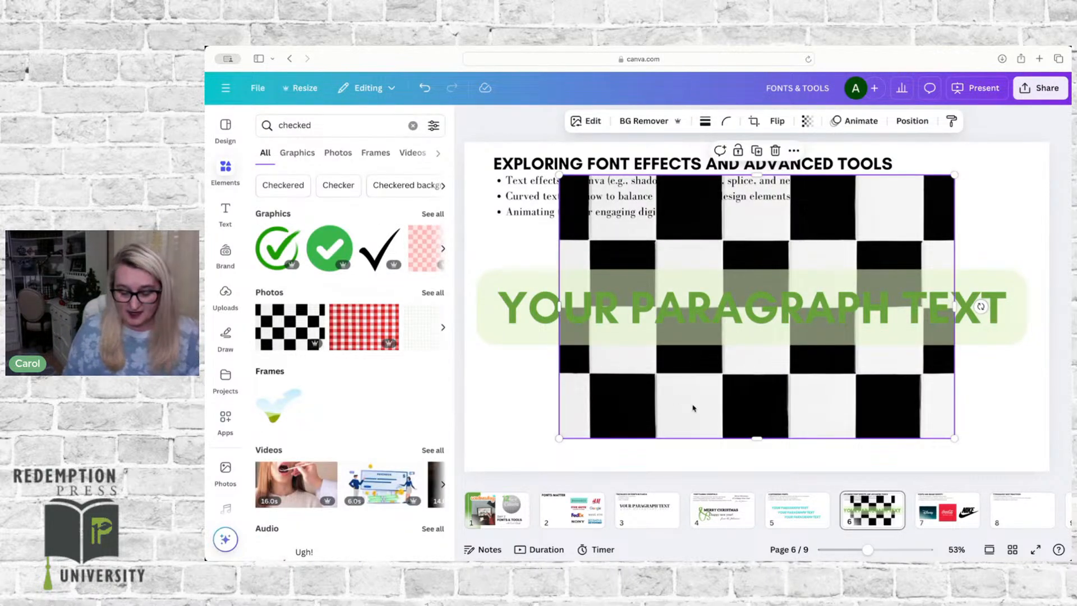
right_click(693, 408)
left_click(752, 493)
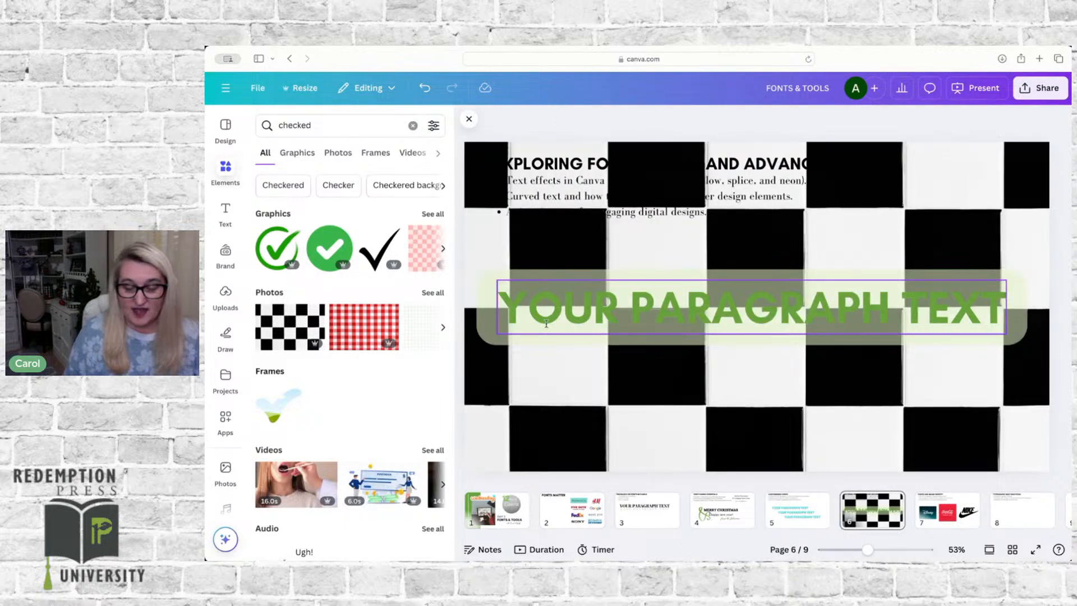
Step: Set the transparency of the paragraph text's Background effect to 95
left_click(566, 303)
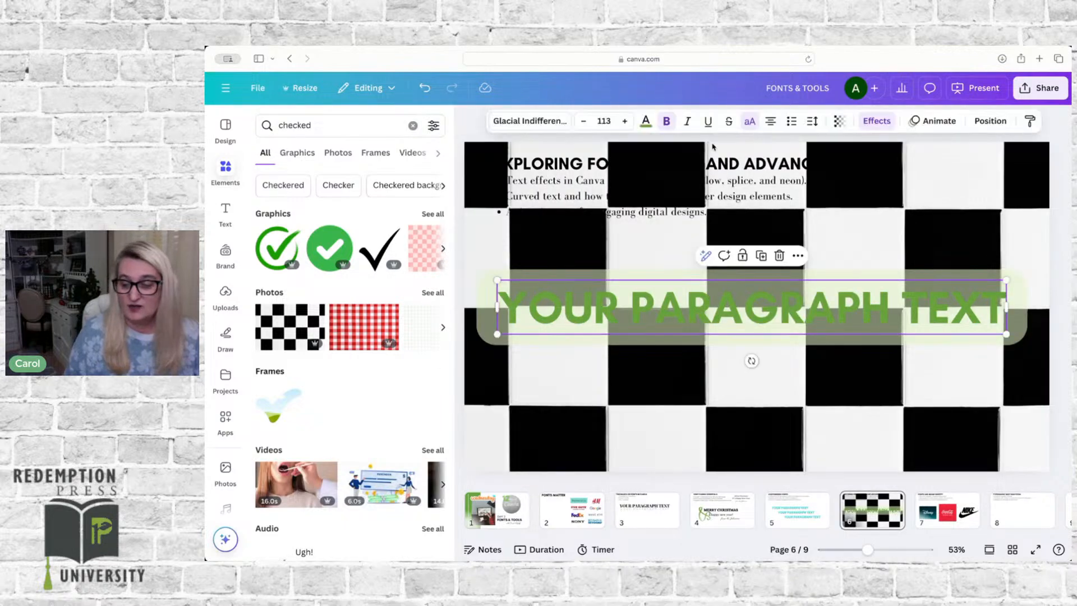
left_click(877, 121)
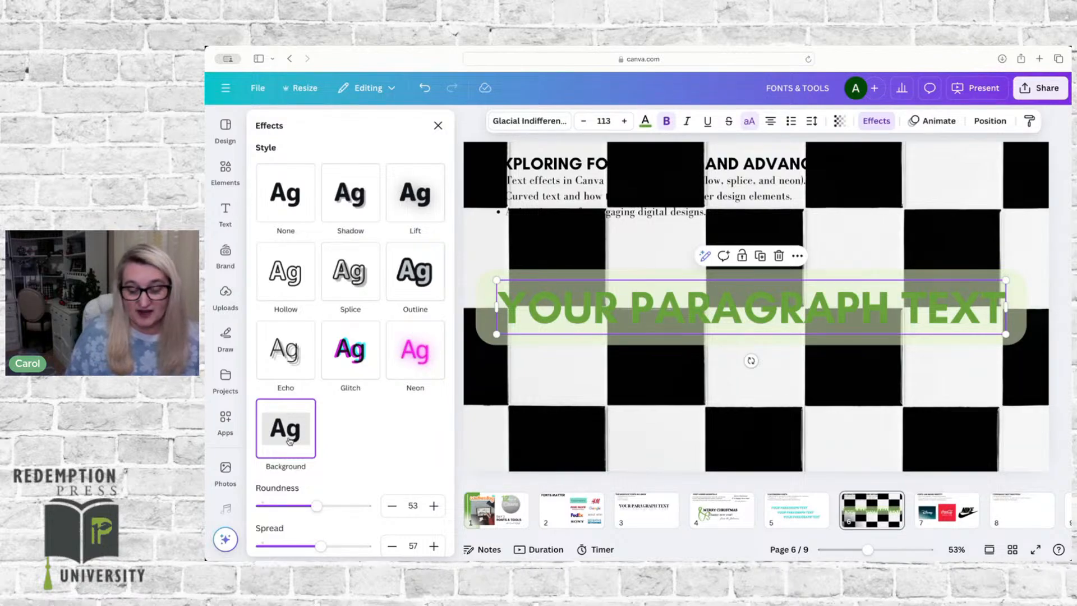
scroll(289, 440, "down", 2)
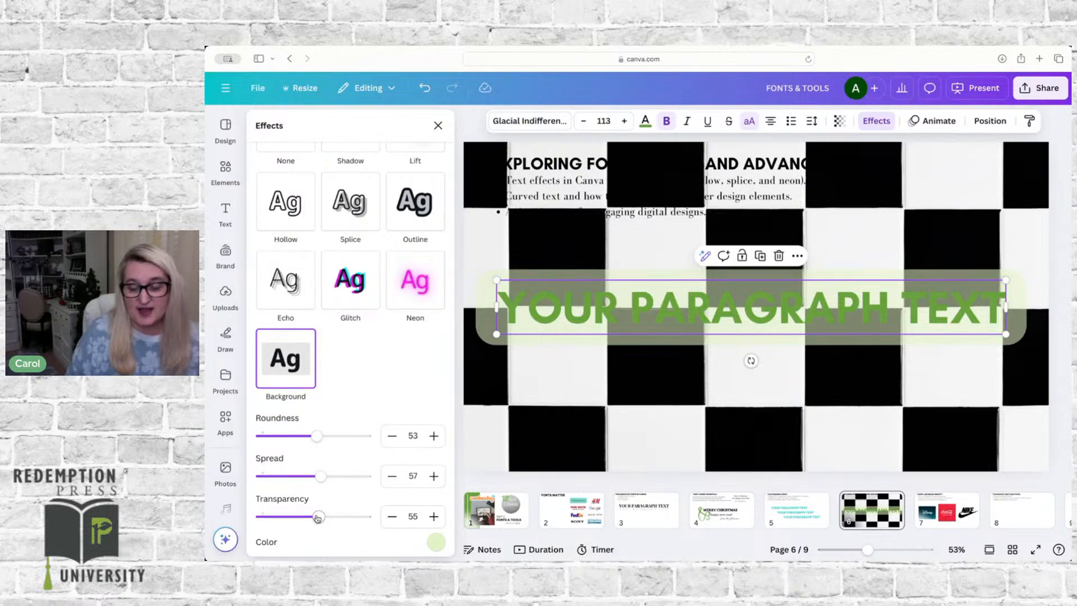
left_click_drag(318, 517, 361, 516)
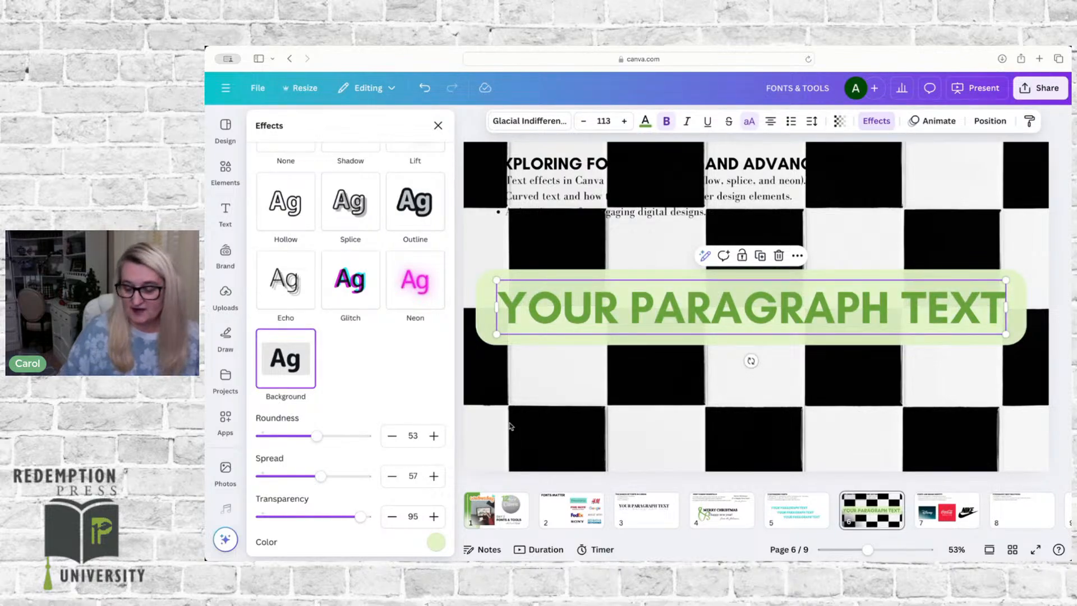
Step: Delete the checkered page background and clear the Background effect from the paragraph text
left_click(510, 426)
key("Delete")
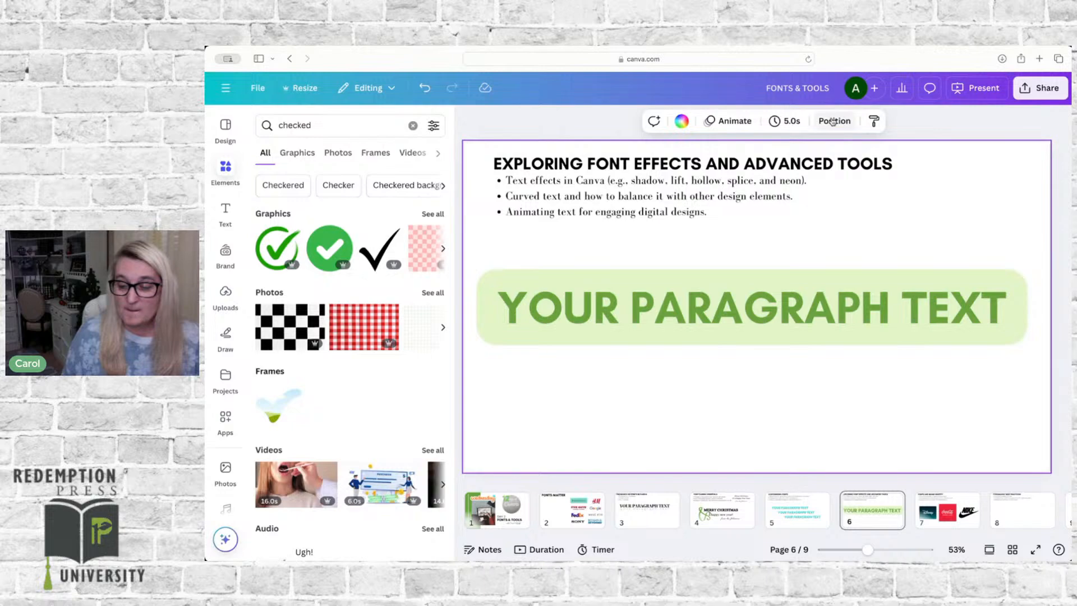
left_click(804, 280)
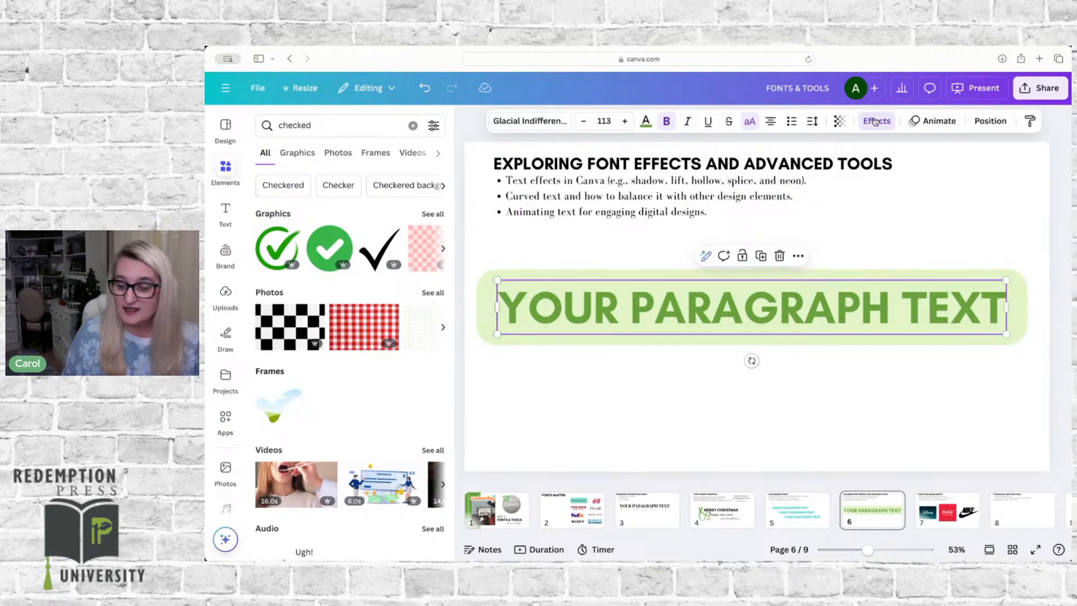
left_click(875, 122)
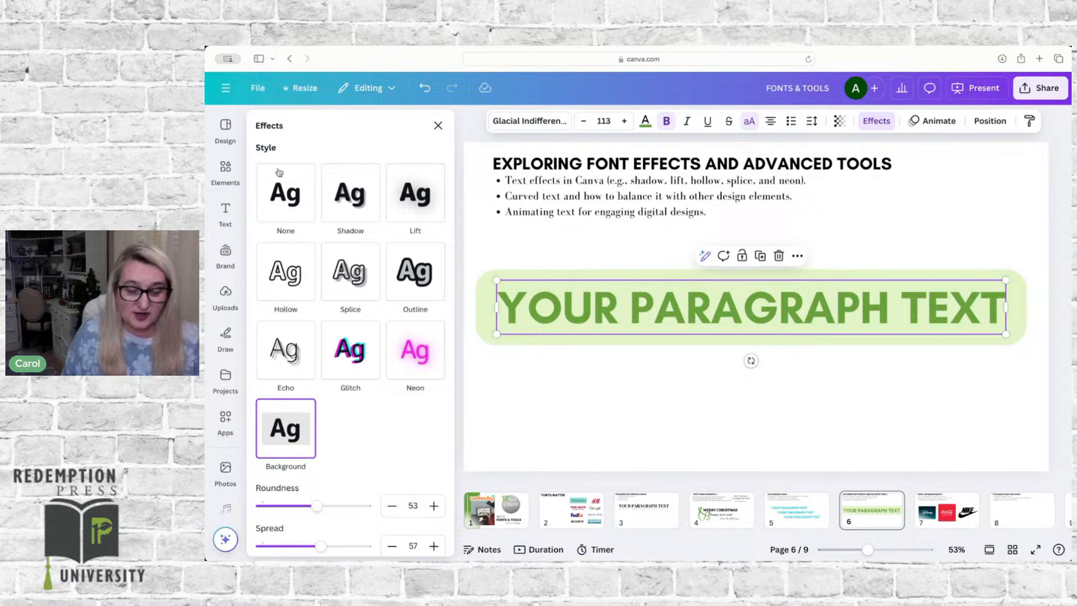
left_click(281, 192)
Step: Apply the Curve shape to the paragraph text and set the curve to -13
scroll(330, 451, "down", 1)
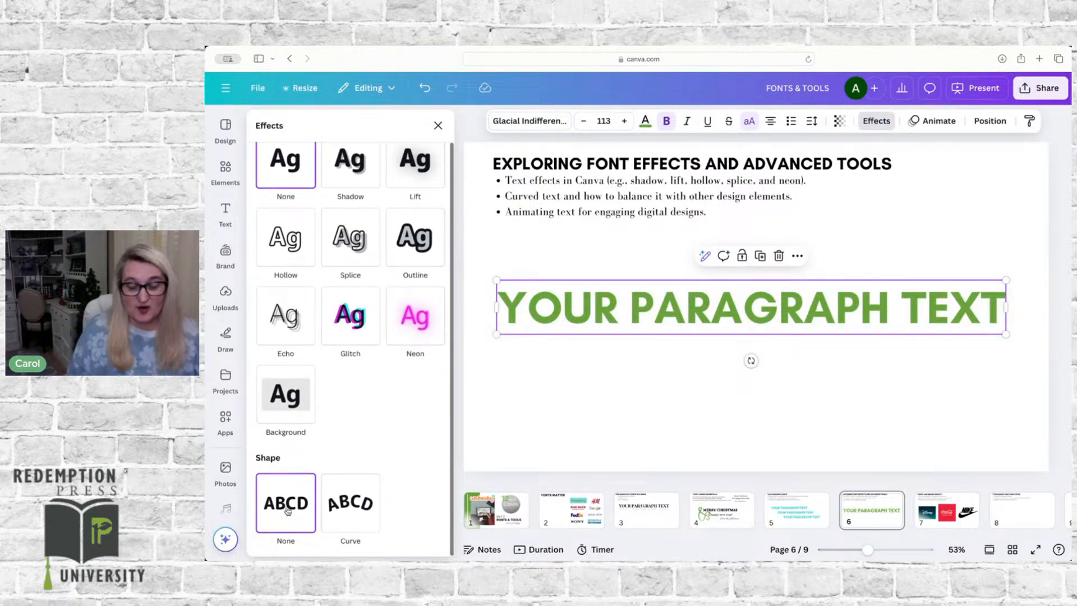
left_click(341, 506)
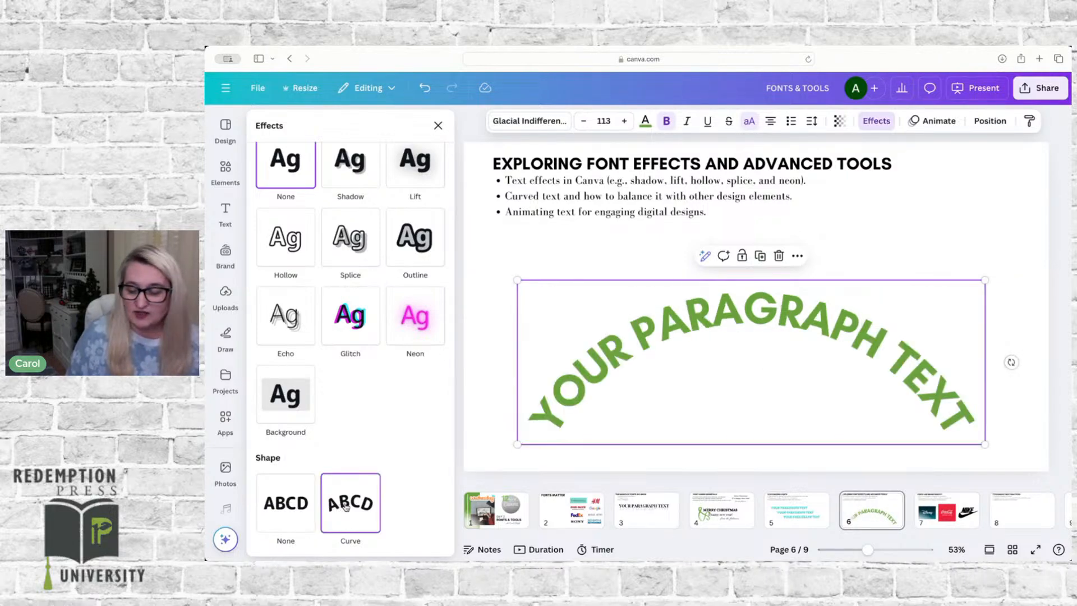
scroll(331, 436, "down", 2)
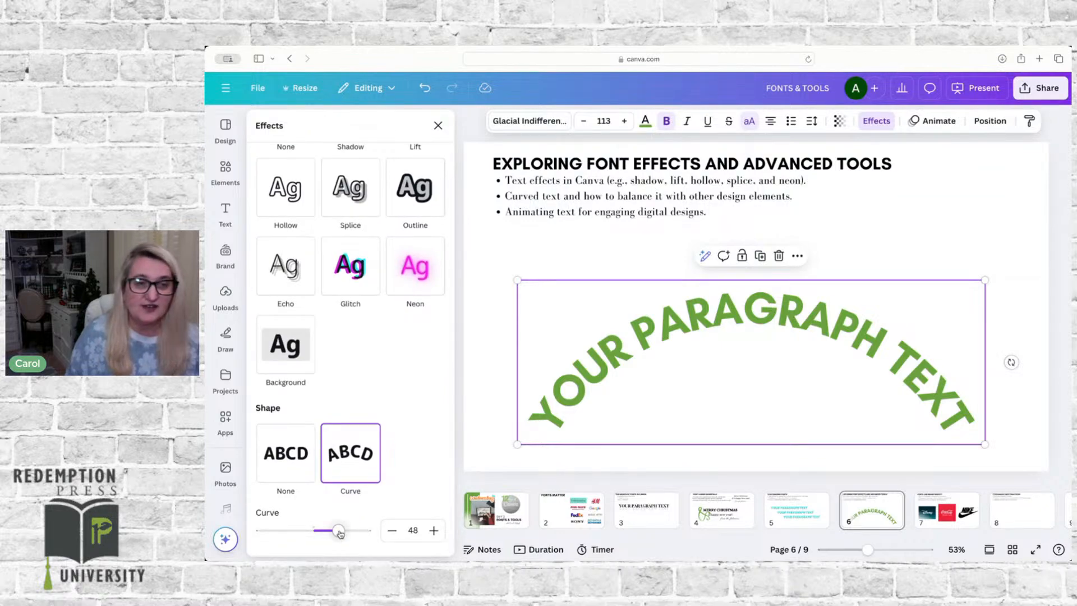
left_click_drag(339, 532, 306, 531)
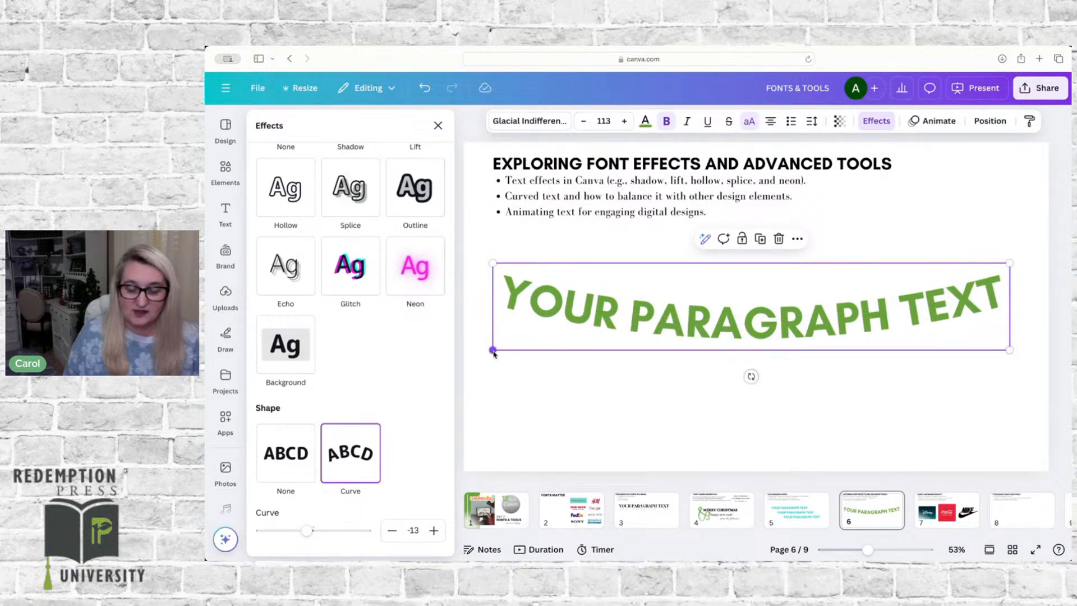
Step: Shrink the curved paragraph text to size 84.7, search elements for "circle" and place the yellow brushed circle graphic over the text's middle
left_click_drag(493, 350, 621, 396)
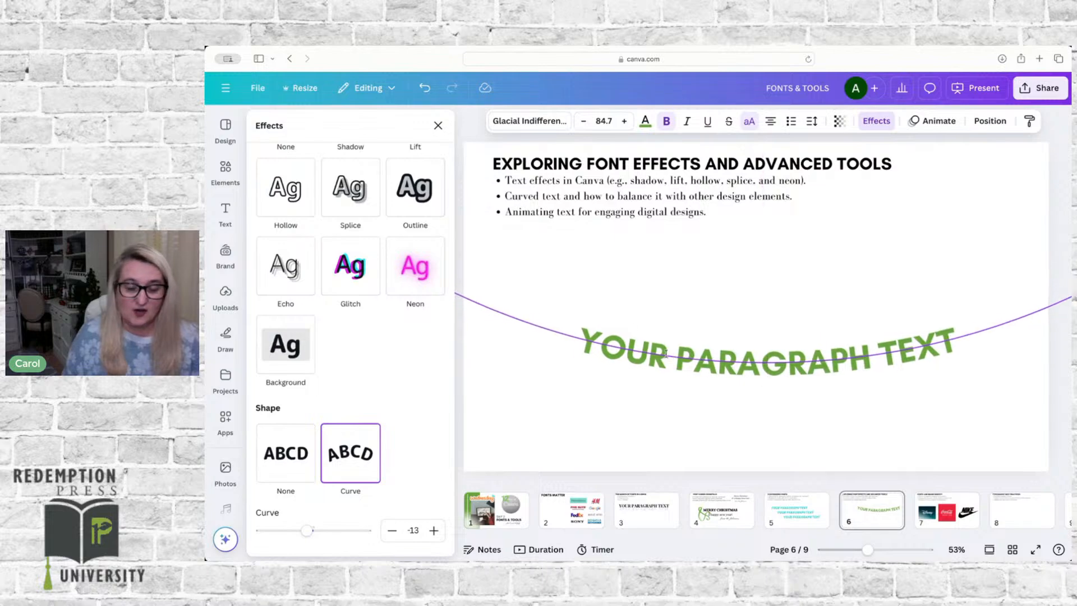
left_click(226, 174)
left_click(287, 128)
type("circle")
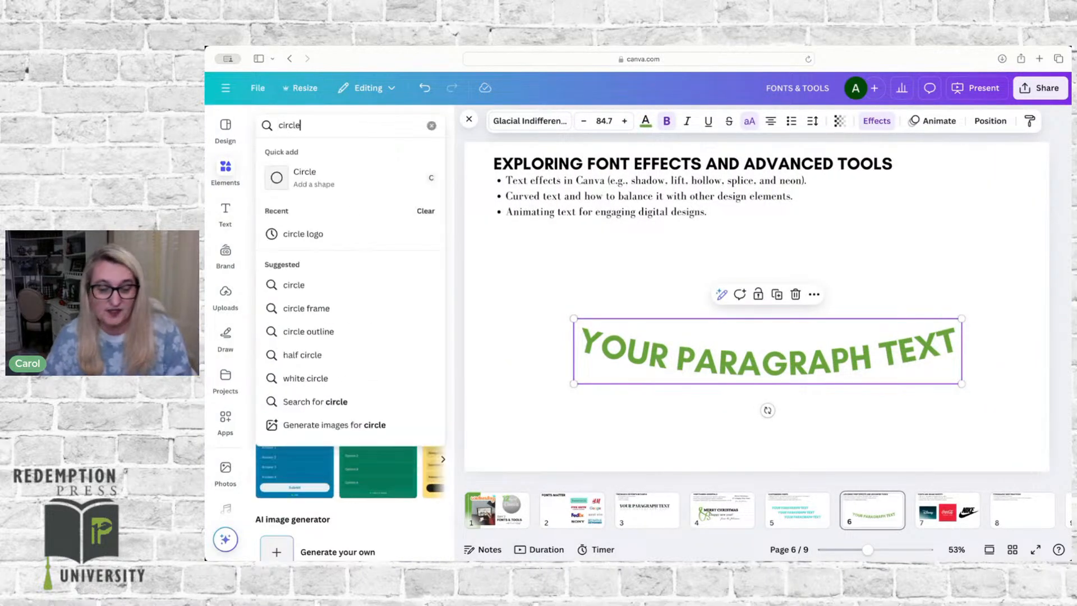
key("Return")
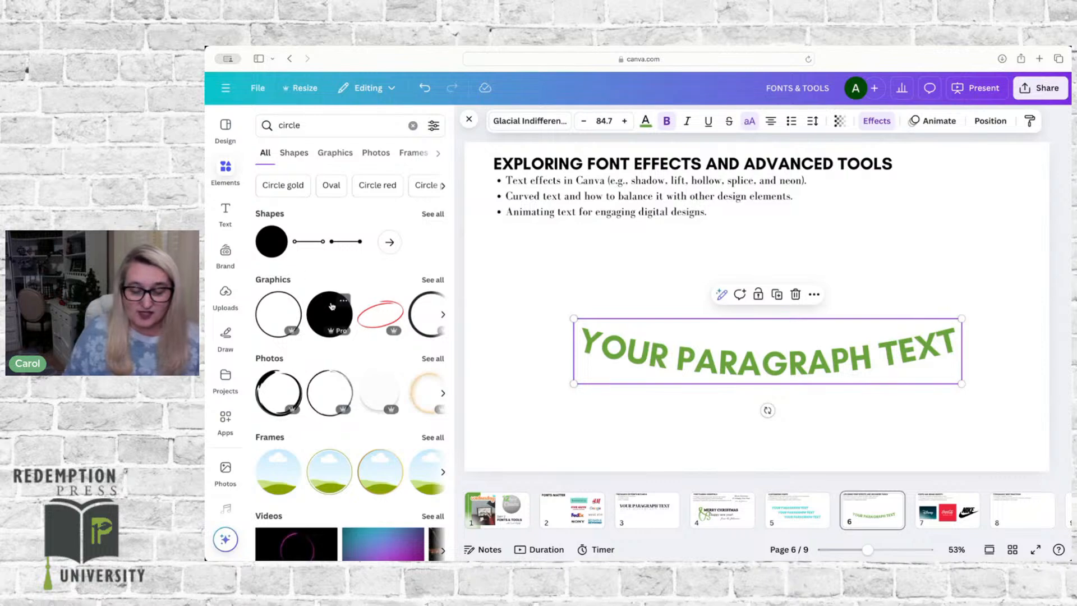
left_click(431, 281)
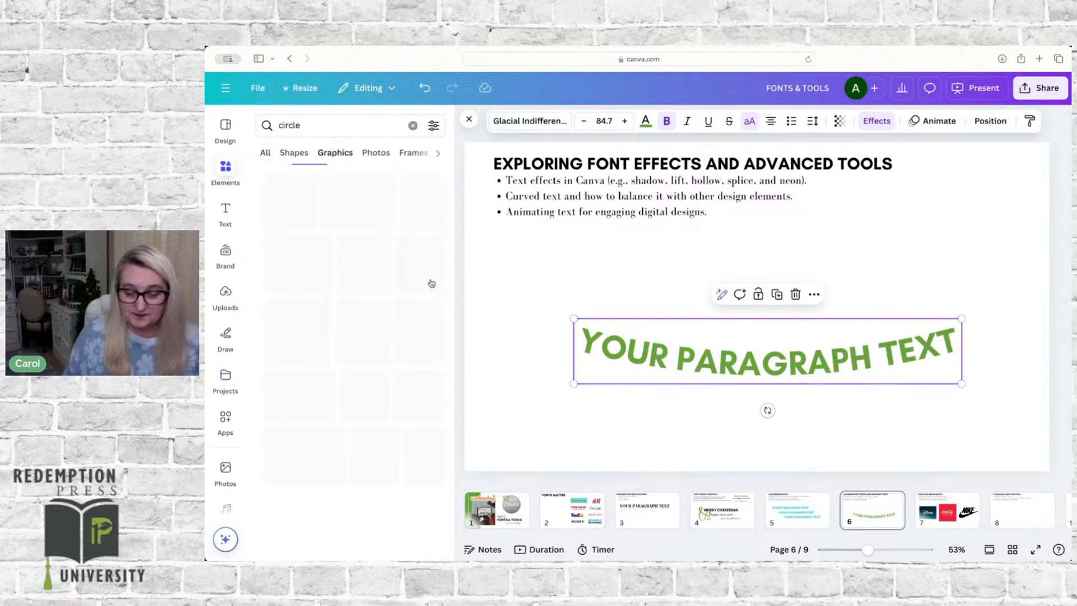
left_click(418, 338)
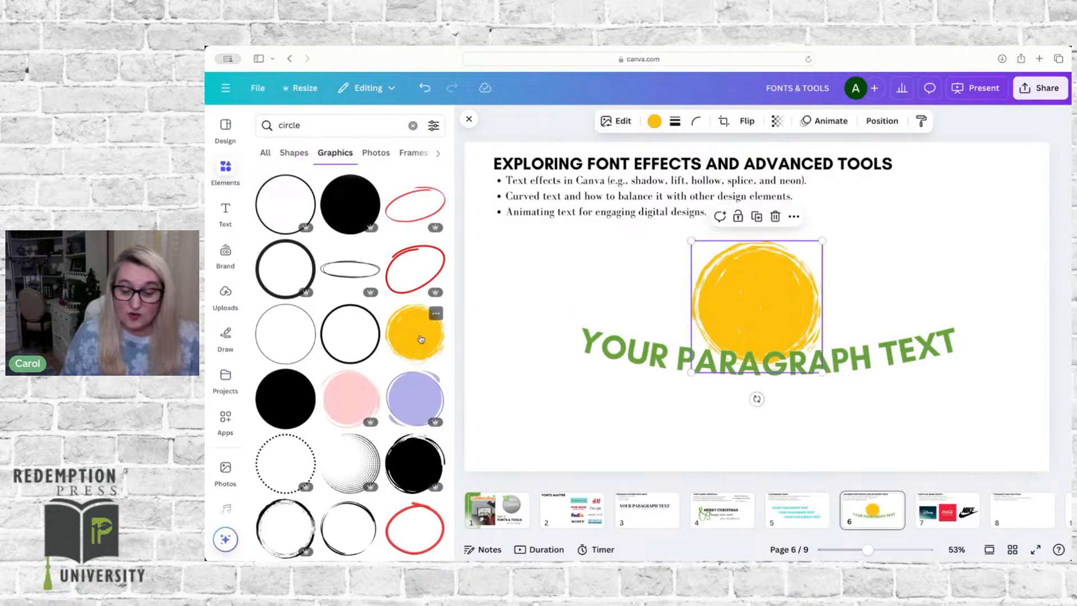
left_click_drag(776, 367, 787, 372)
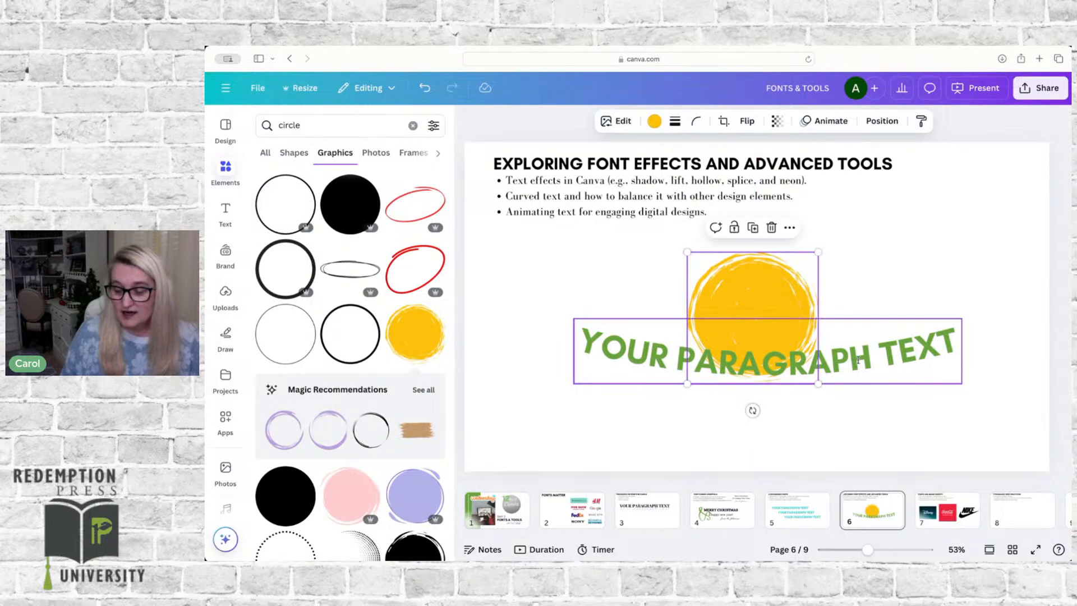
Step: Set the curved paragraph text's font size to 28 and place it over the upper part of the yellow circle
left_click_drag(858, 360, 853, 392)
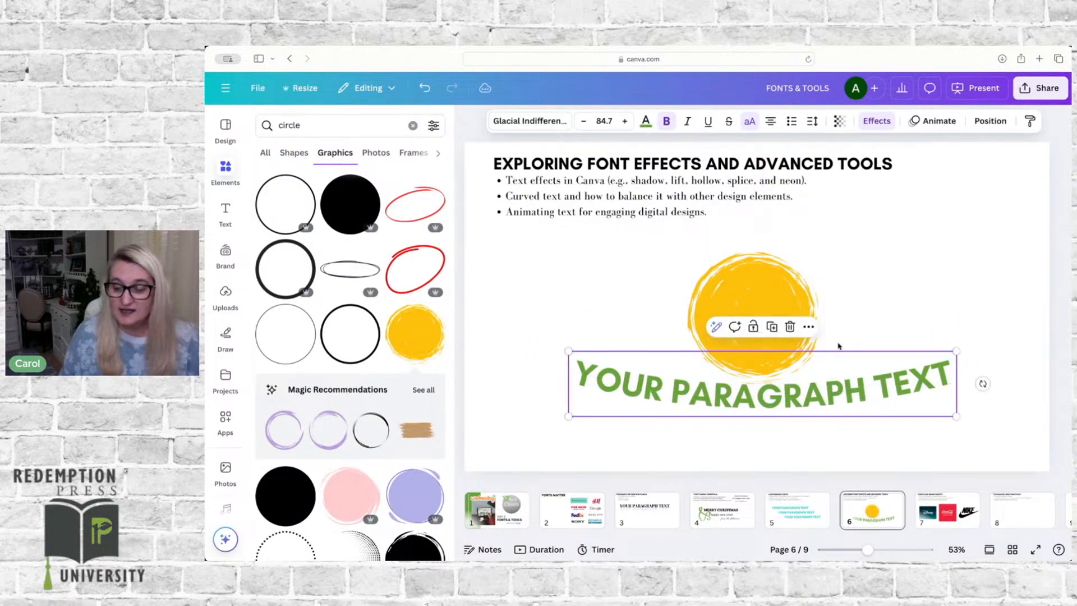
left_click(604, 120)
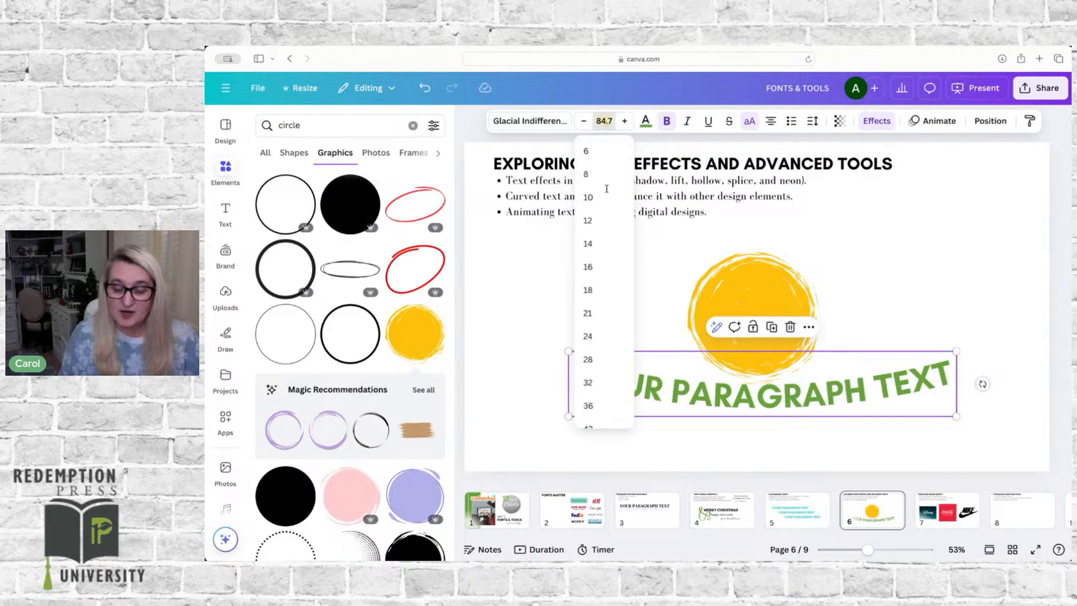
left_click(588, 359)
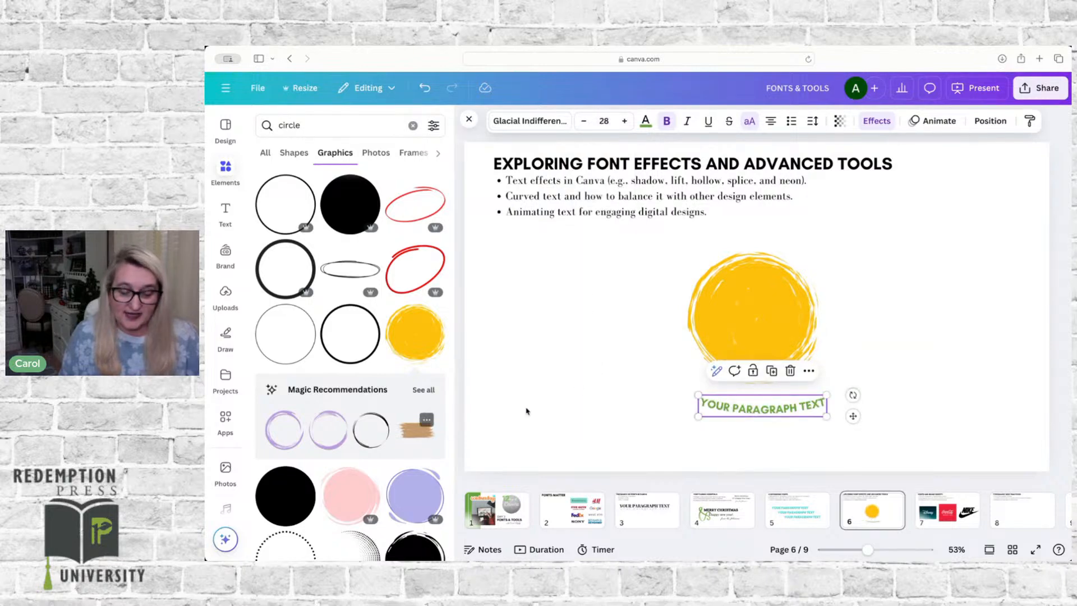
left_click_drag(762, 410, 757, 283)
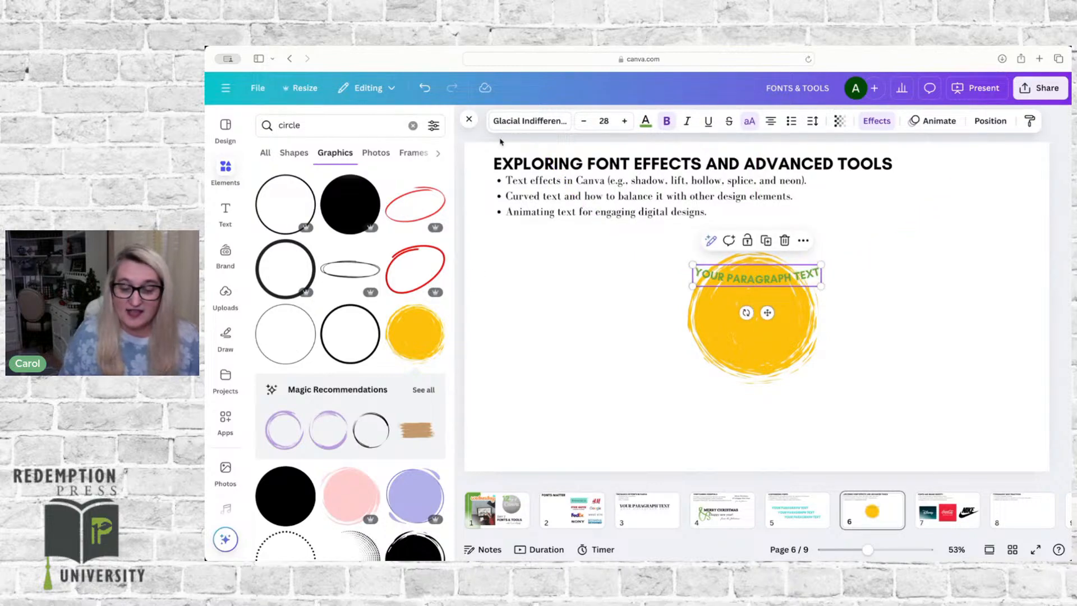
Step: Set the paragraph text's curve to 72 and fit the text just inside the yellow circle's upper edge
left_click(870, 122)
scroll(301, 493, "down", 3)
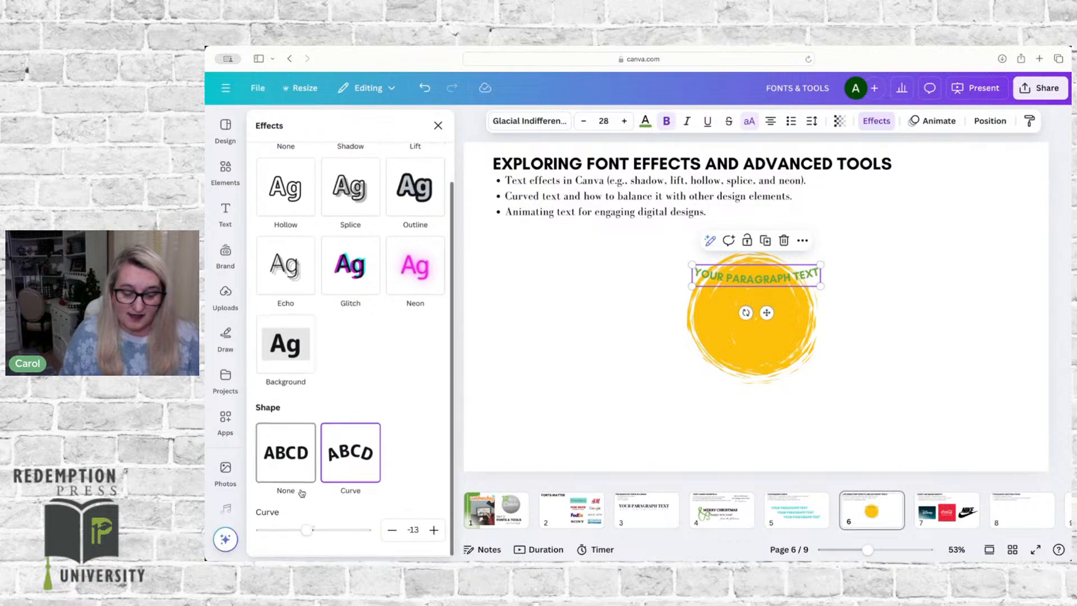
left_click_drag(307, 530, 351, 530)
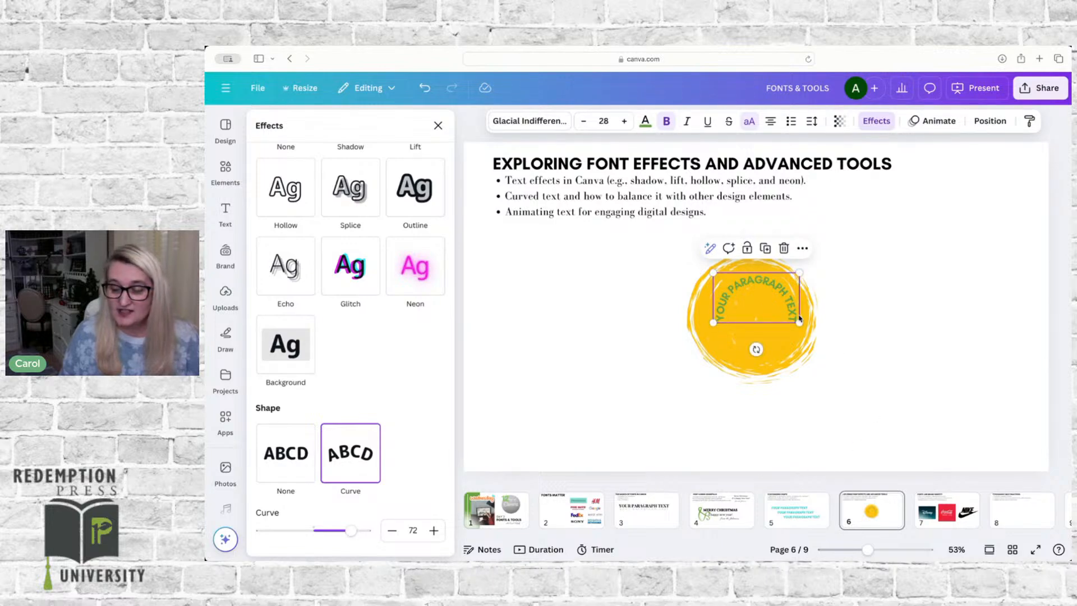
key("Escape")
left_click(770, 285)
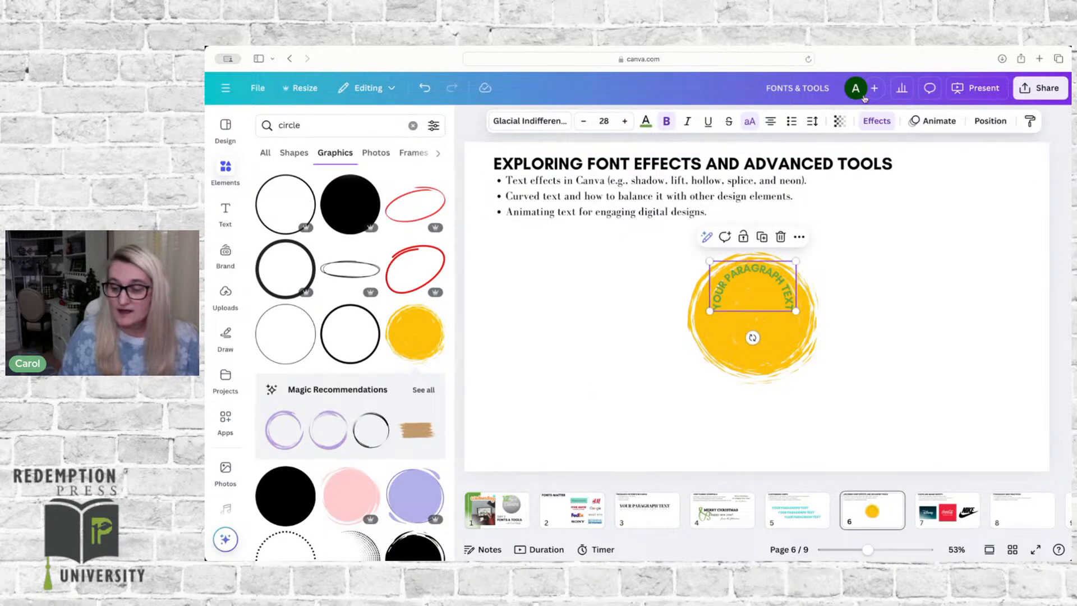
Step: Flatten the paragraph text's arc inside the circle by setting its curve to 56
left_click(876, 120)
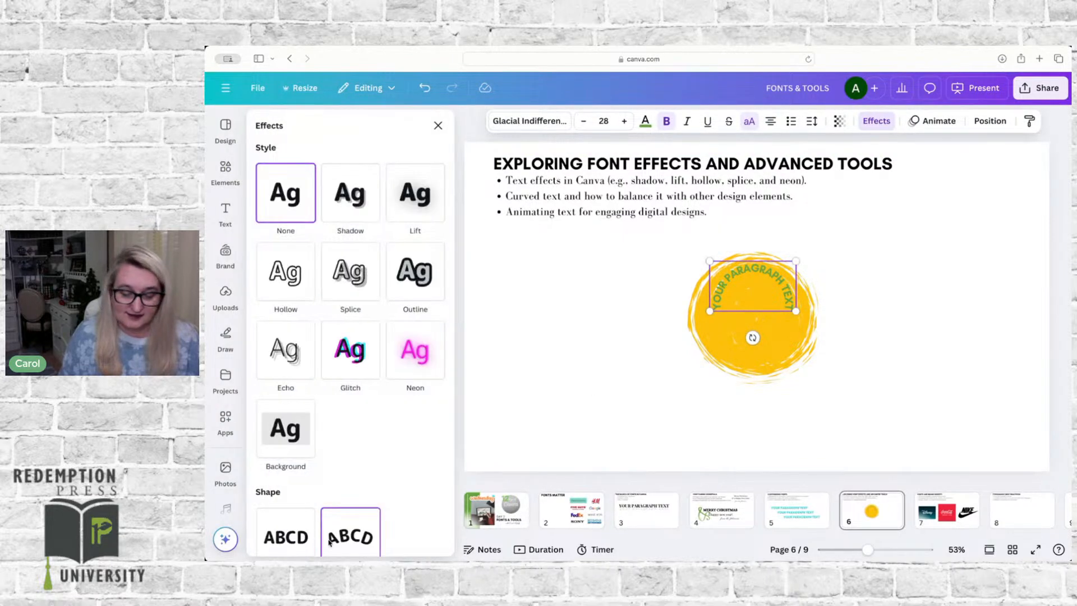
scroll(330, 543, "down", 3)
scroll(329, 543, "up", 1)
left_click_drag(351, 530, 343, 527)
left_click(933, 383)
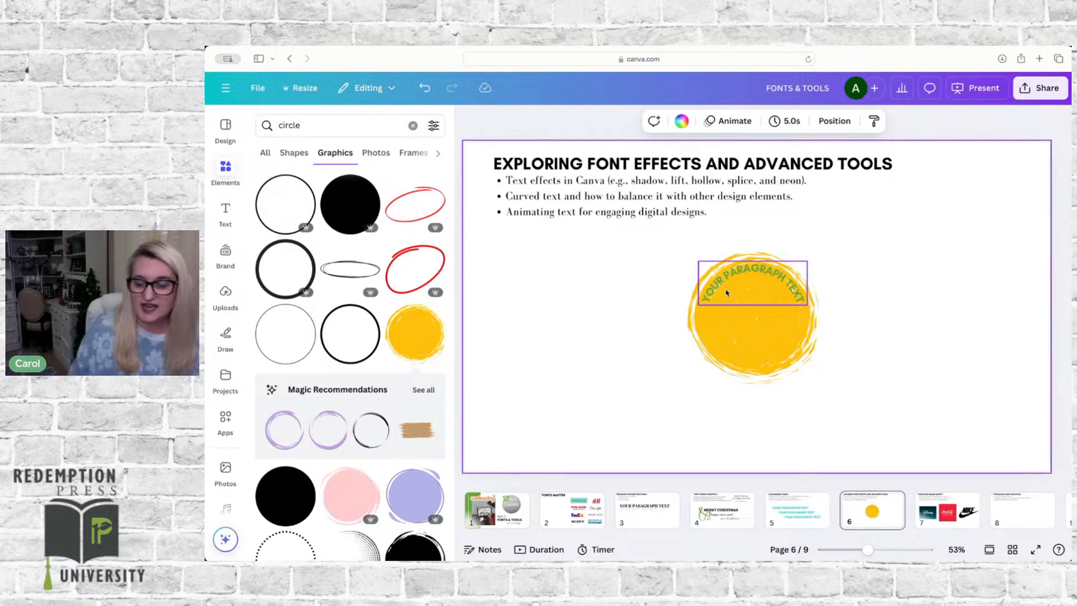
Step: Move the curved paragraph text up onto the yellow circle's upper outer edge and set its curve to 41
left_click_drag(727, 292, 729, 249)
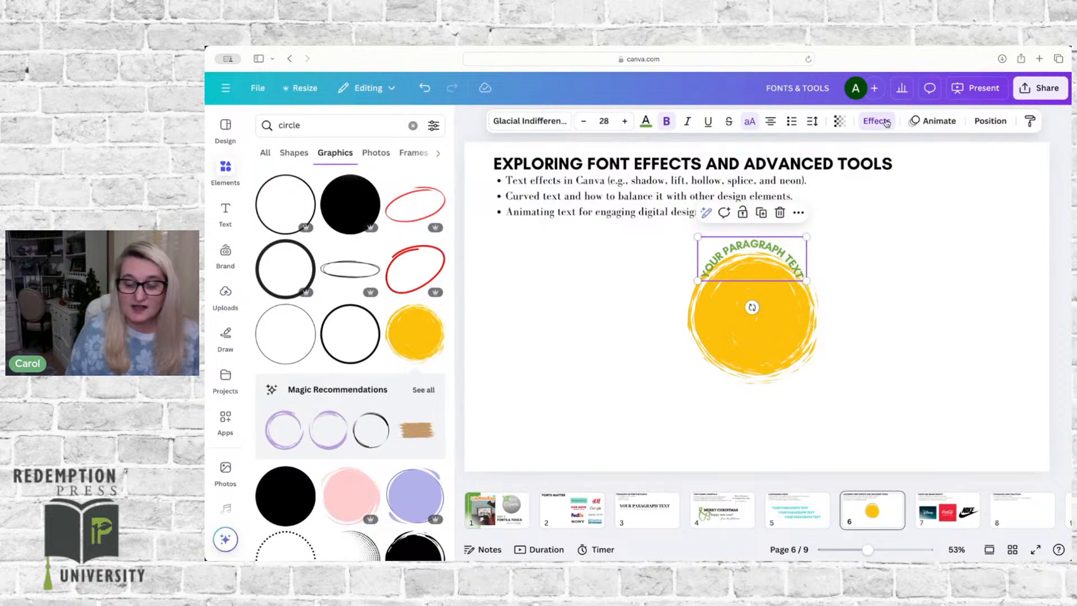
left_click(885, 121)
scroll(335, 512, "down", 5)
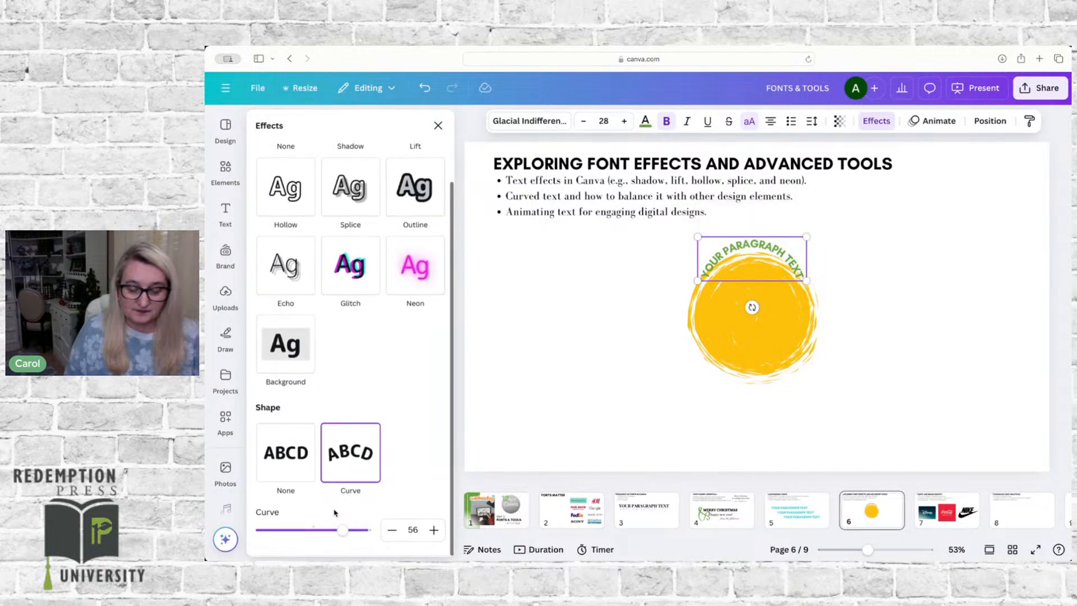
left_click_drag(343, 534, 335, 531)
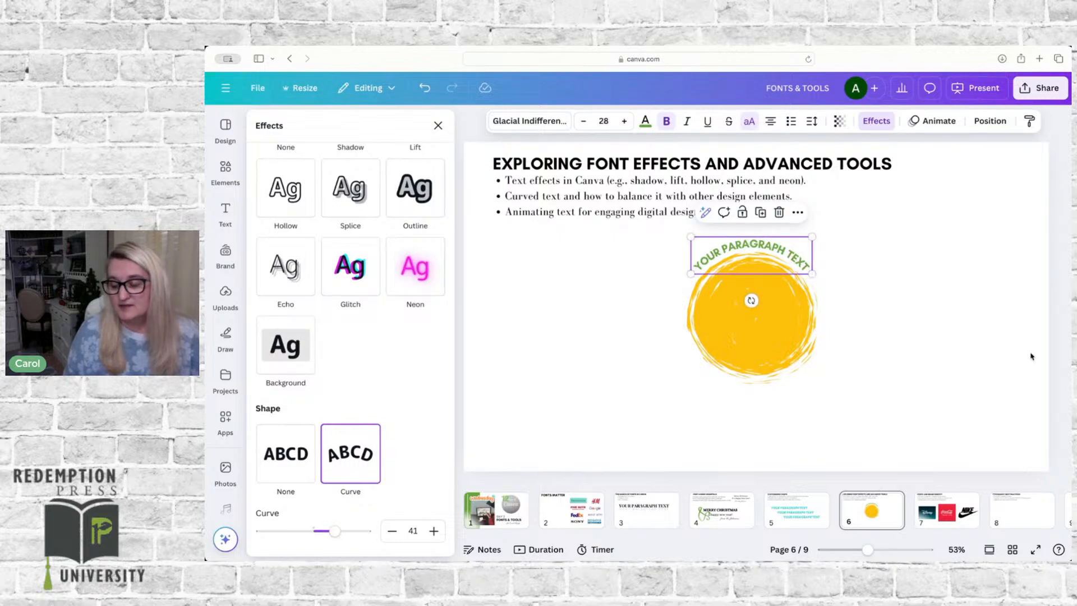
left_click(959, 339)
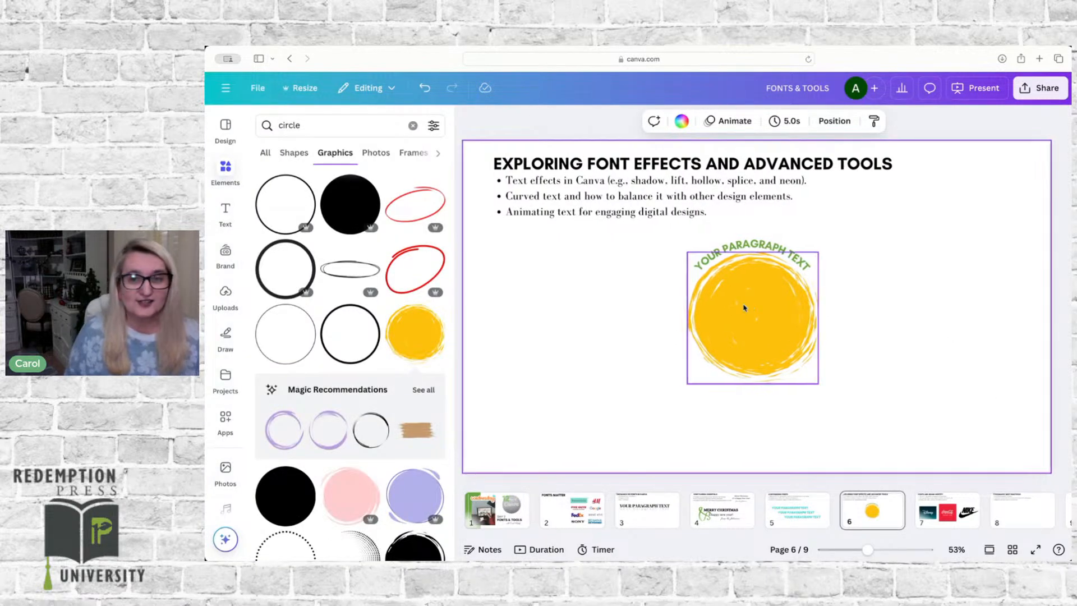
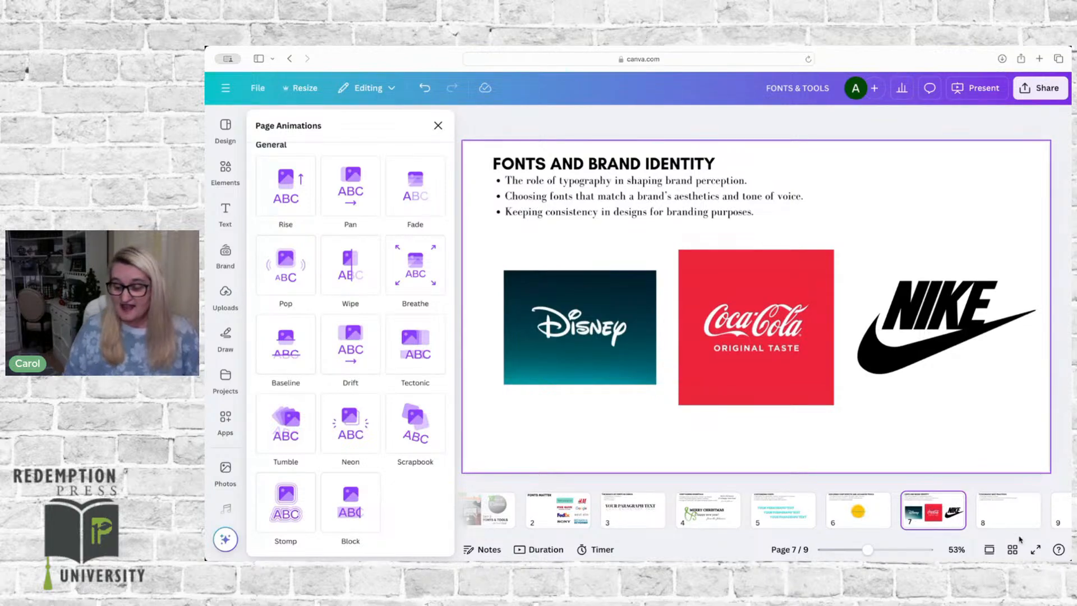
Step: On page 8, add a brand kit heading, enlarge it to font size 135 and place it centred below the bullet list
left_click(998, 513)
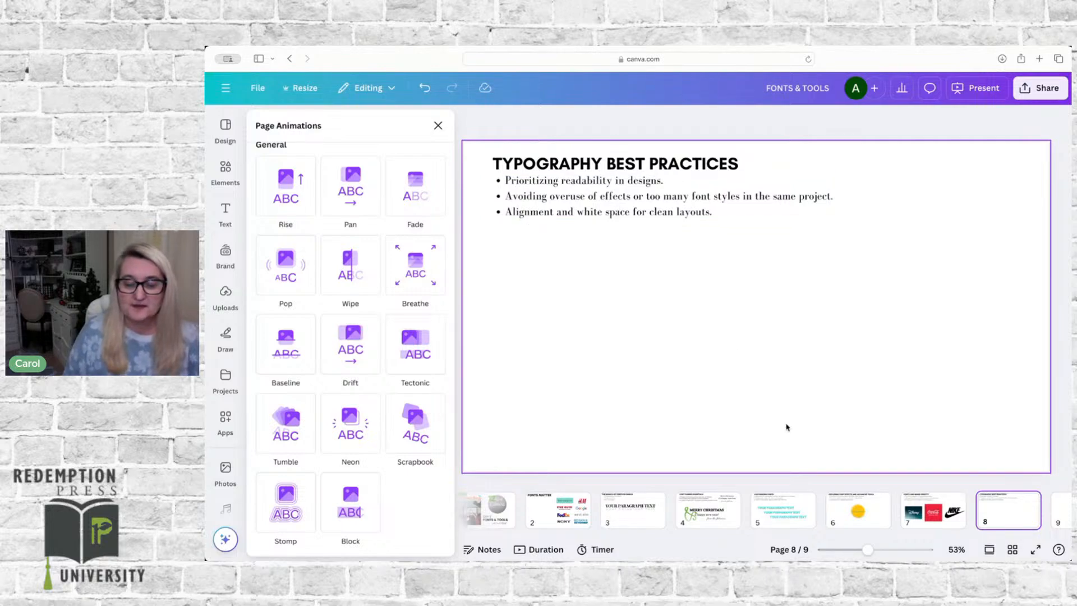
left_click(782, 345)
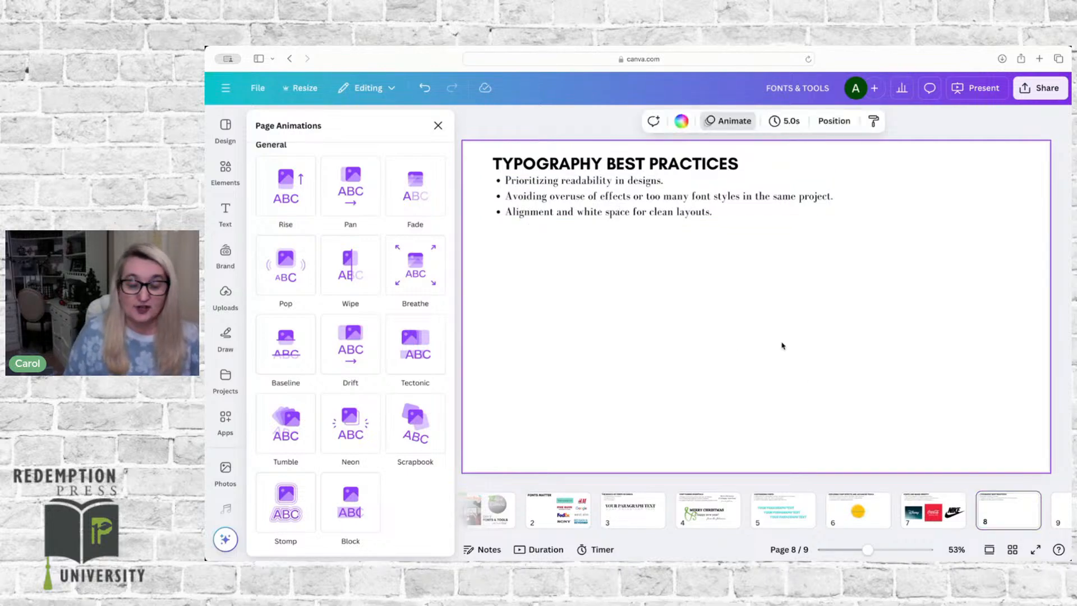
left_click(226, 209)
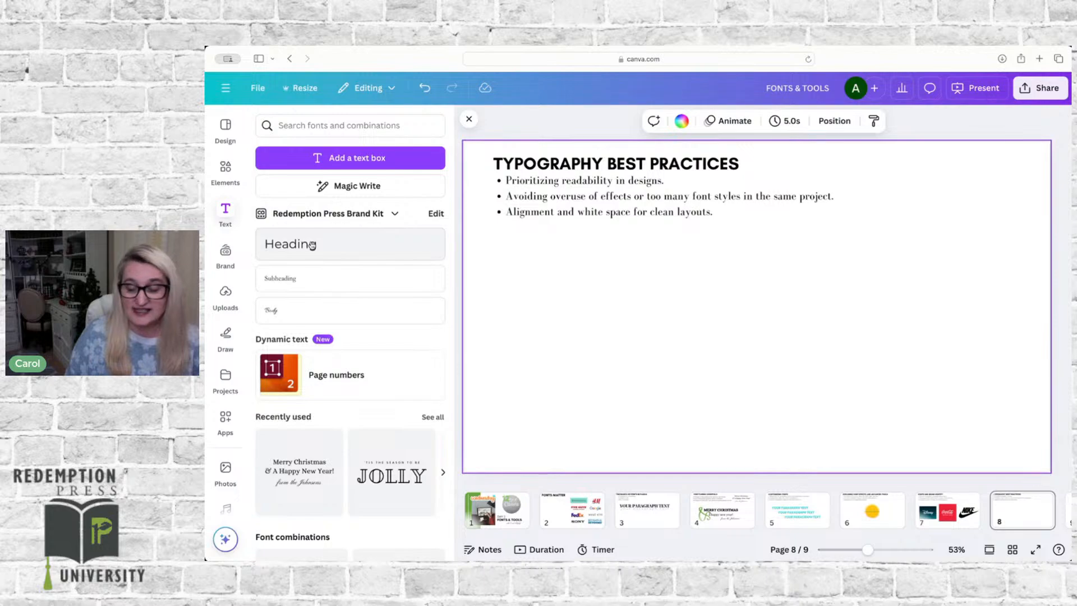
left_click(313, 245)
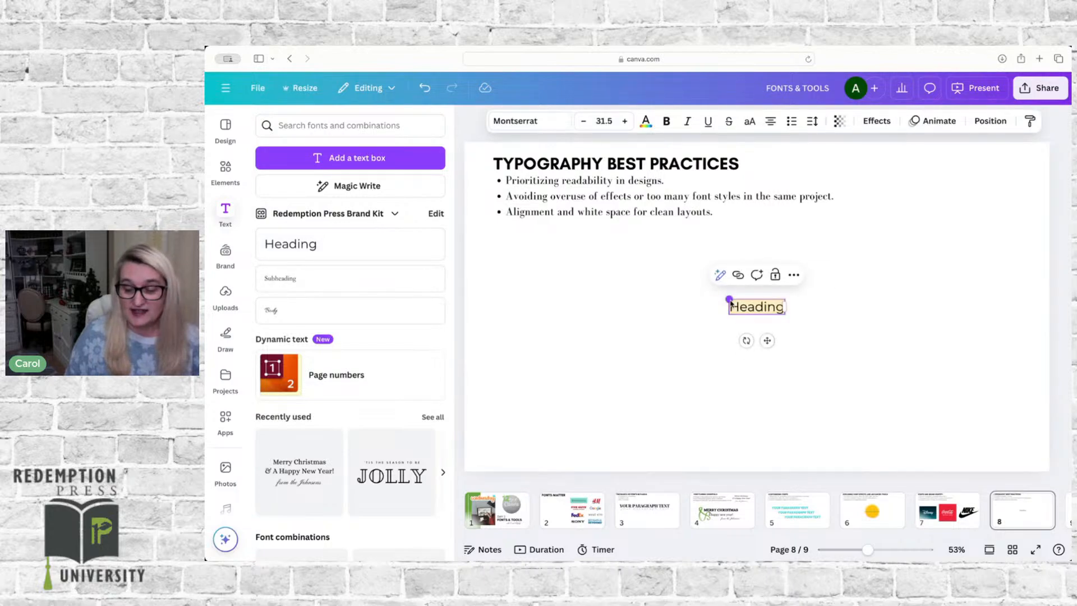
left_click_drag(729, 301, 553, 237)
left_click(664, 372)
left_click(696, 273)
left_click_drag(696, 274, 770, 277)
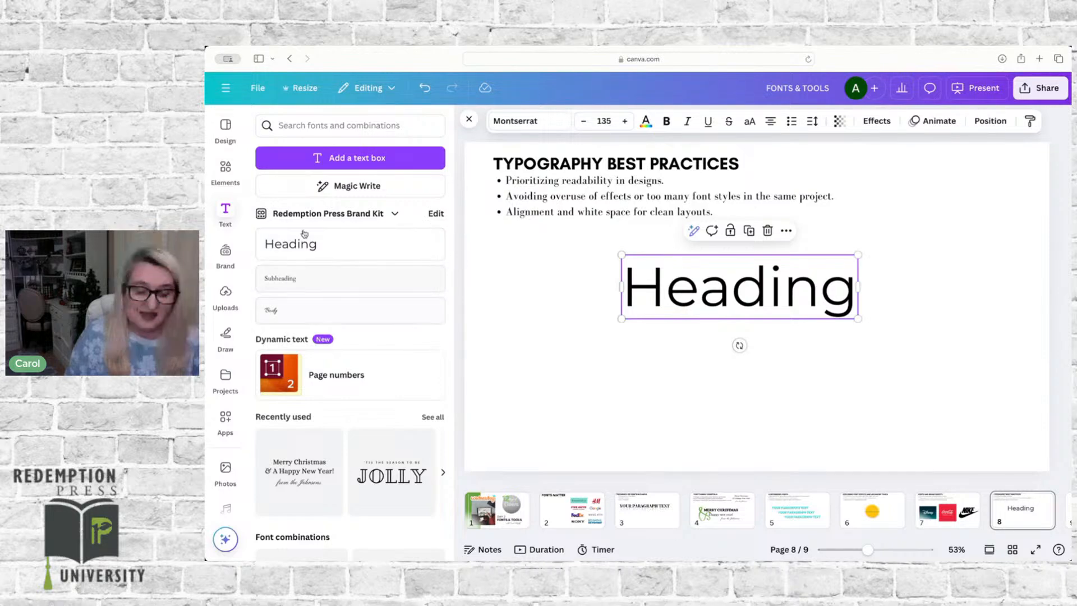
Step: Browse the fonts available for the heading, including the document, recently used, brand kit and uploaded fonts
left_click(514, 122)
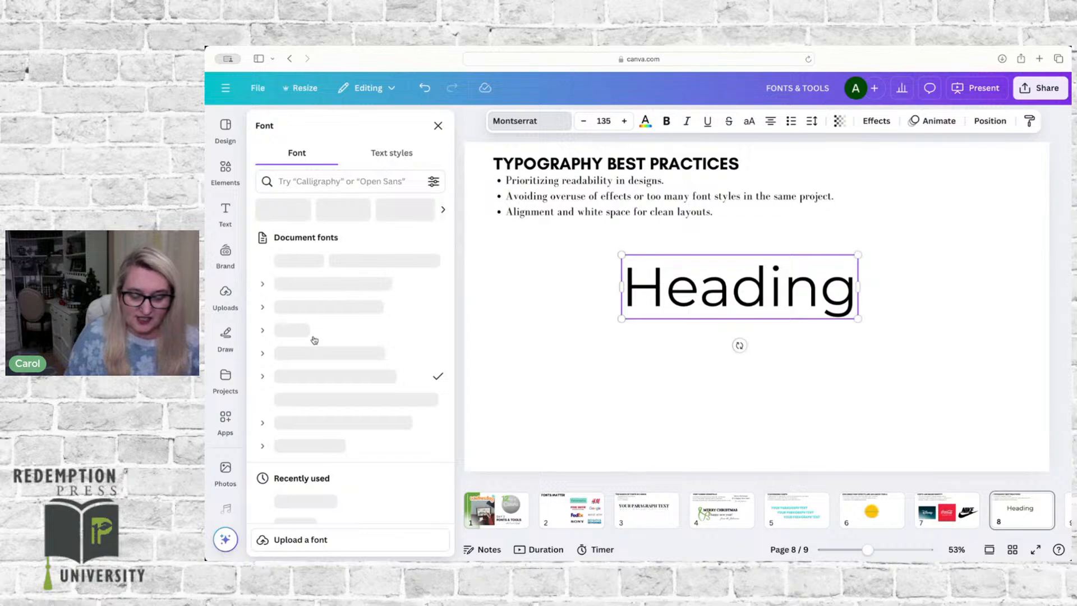
scroll(314, 341, "down", 5)
scroll(314, 340, "down", 10)
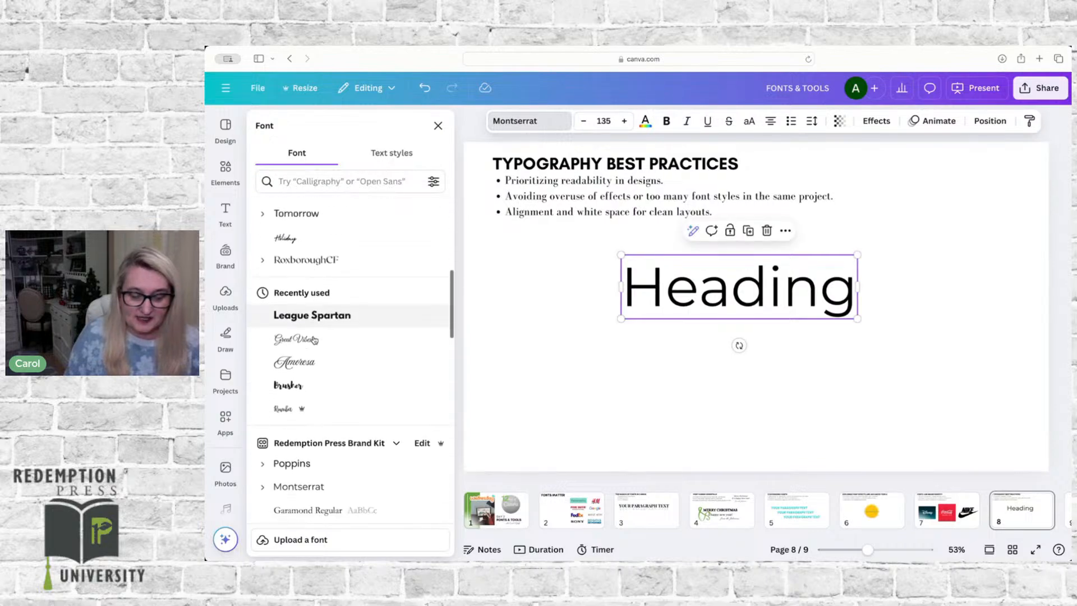
scroll(314, 341, "down", 8)
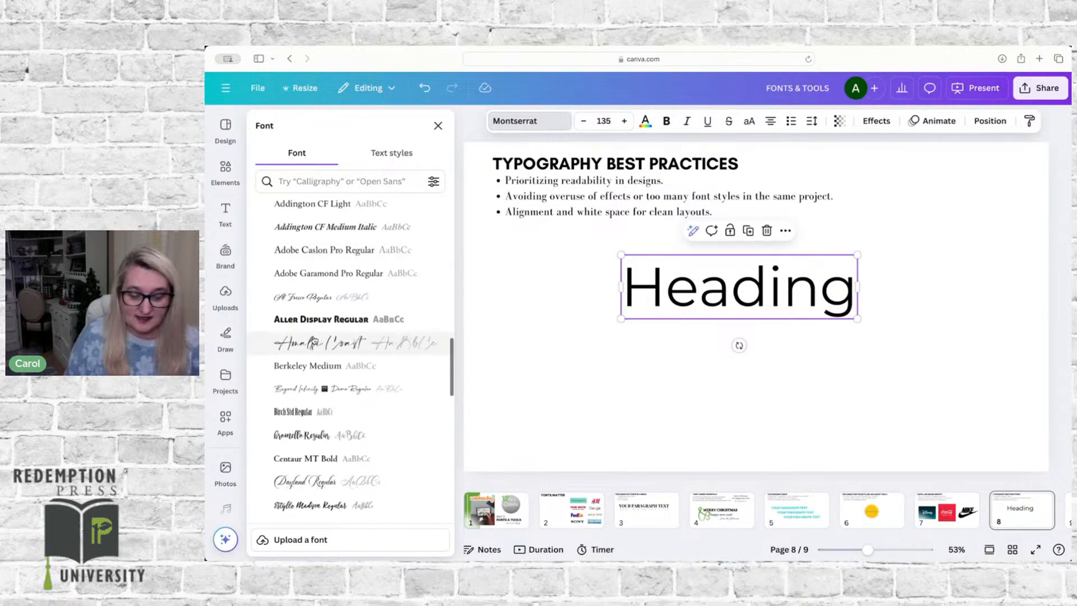
scroll(314, 340, "down", 2)
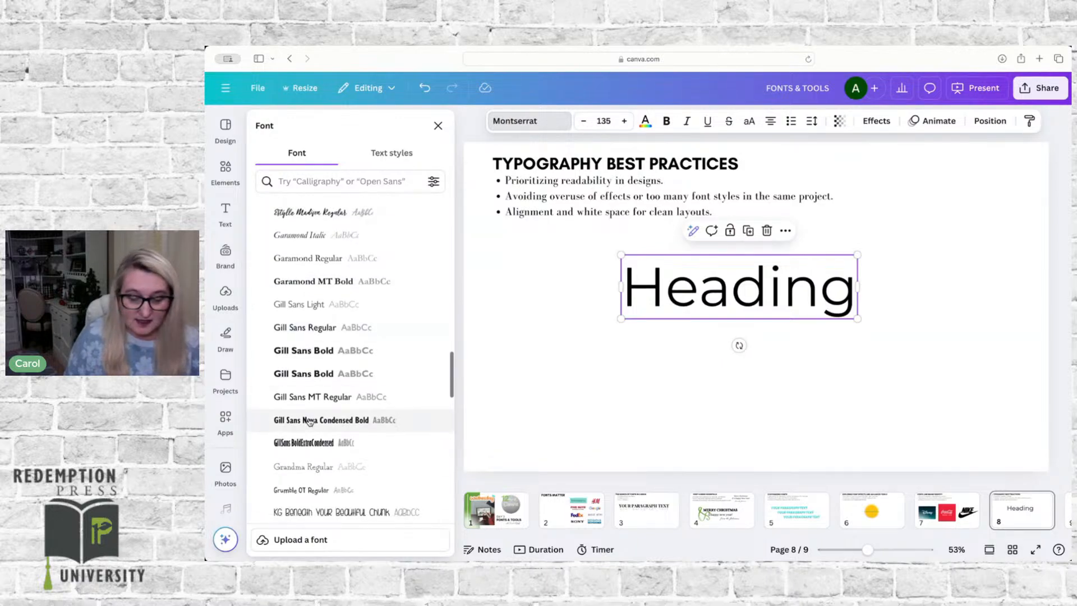
scroll(306, 417, "down", 2)
scroll(306, 416, "down", 3)
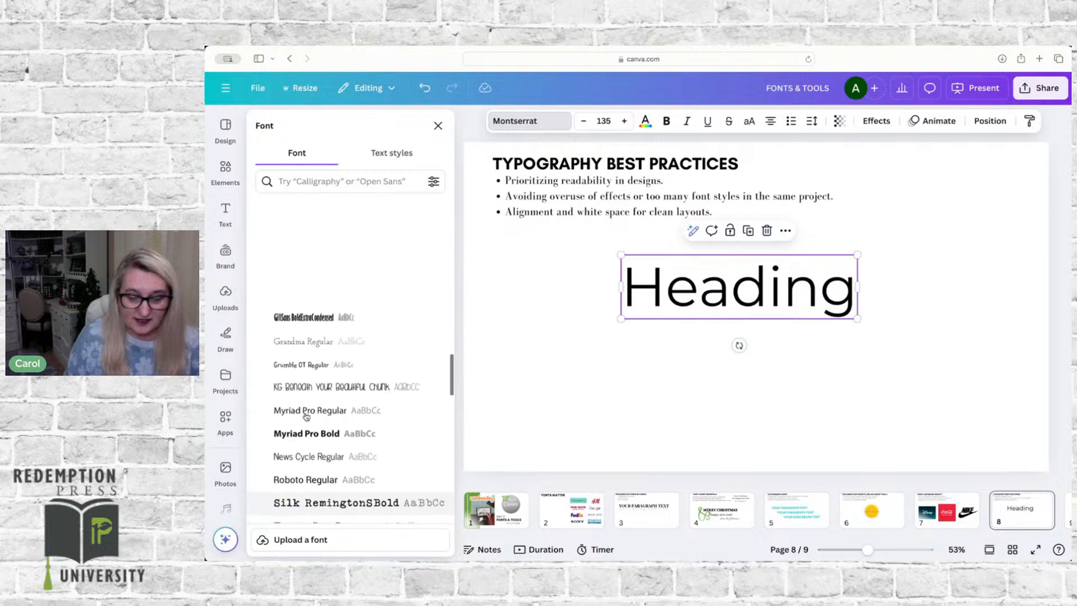
scroll(306, 416, "up", 1)
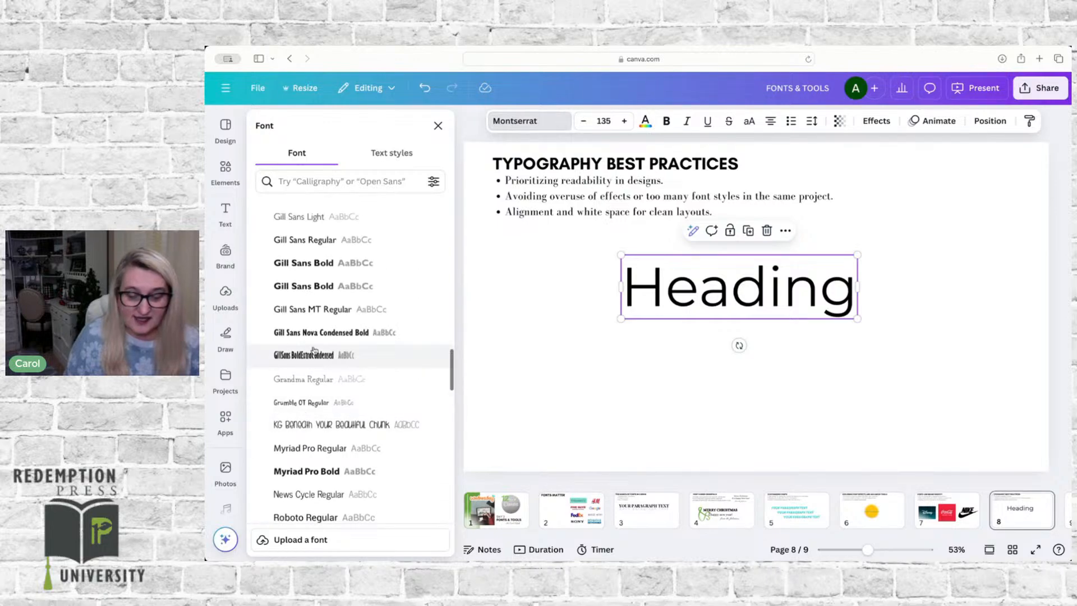
scroll(352, 238, "up", 5)
scroll(352, 238, "up", 5)
scroll(351, 240, "down", 2)
scroll(352, 240, "down", 9)
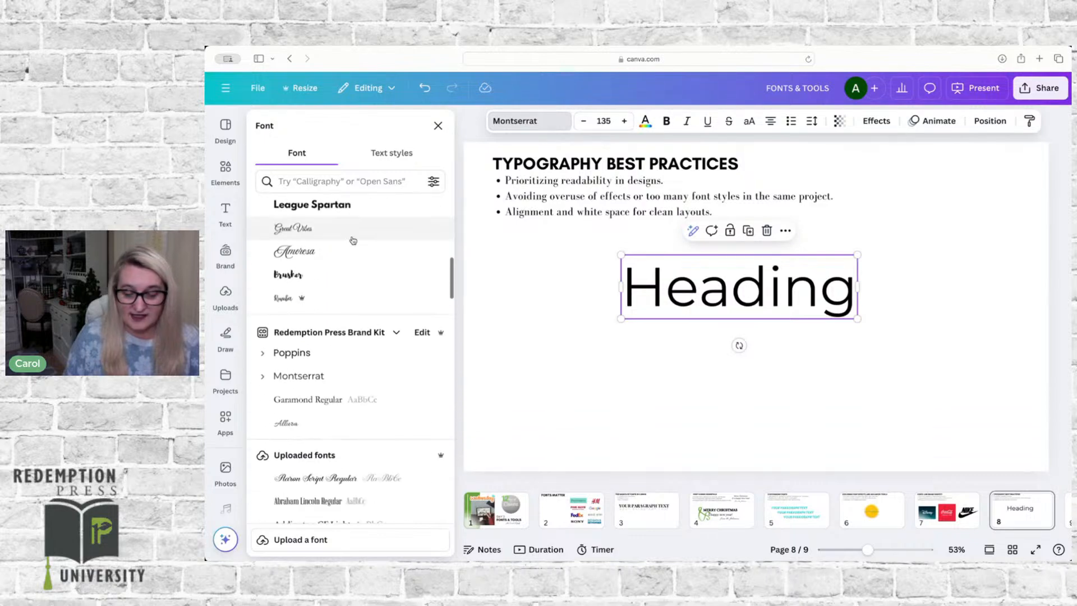
Step: Examine the Redemption Press Brand Kit's font styles, including the editing options for Title and the font choices for Heading
left_click(423, 333)
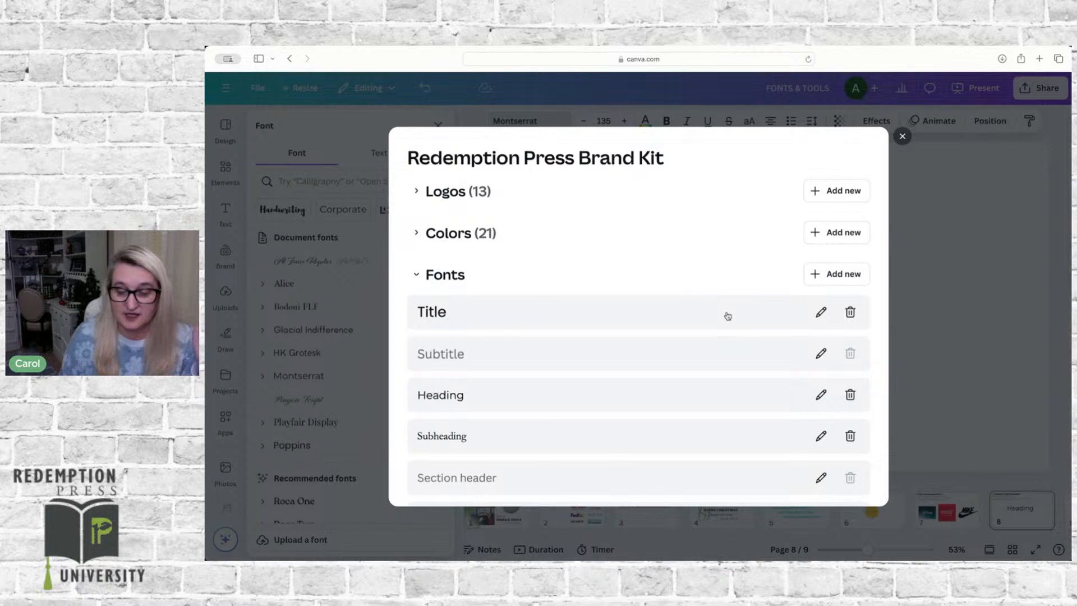
scroll(727, 316, "down", 5)
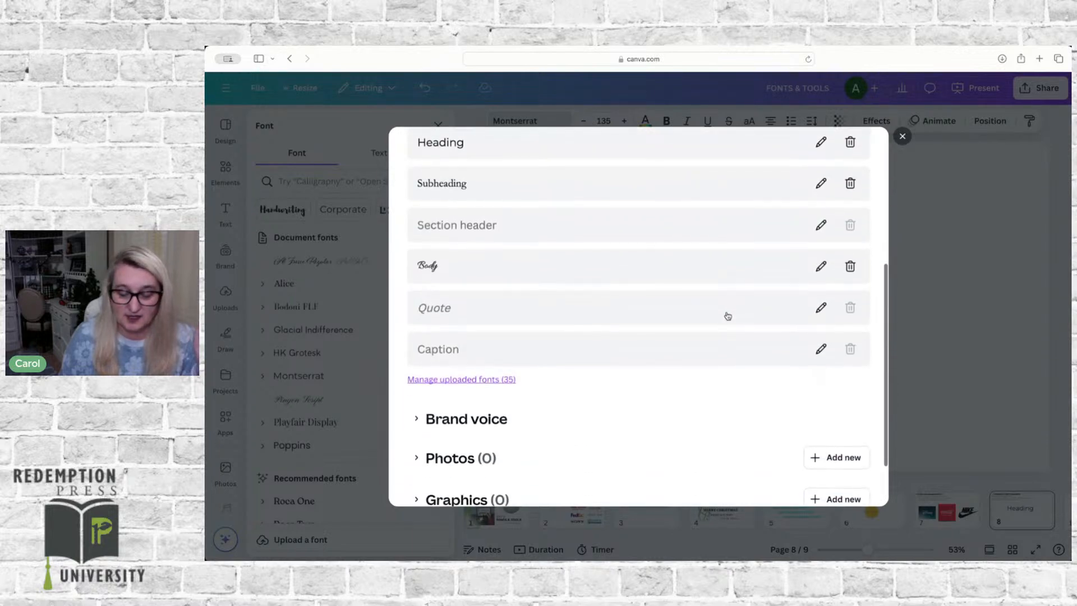
scroll(727, 316, "up", 5)
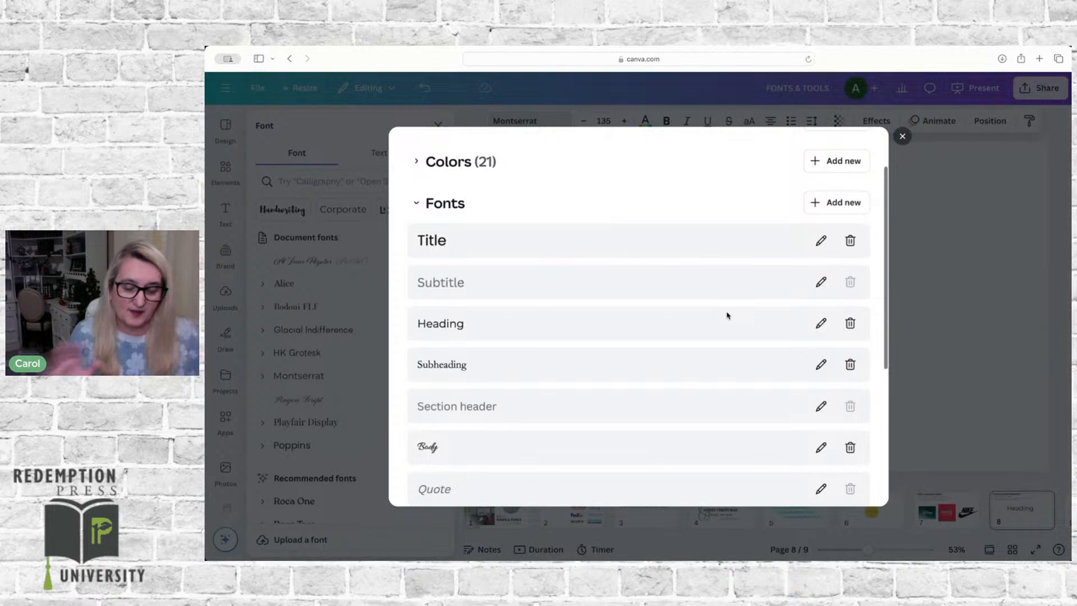
left_click(822, 241)
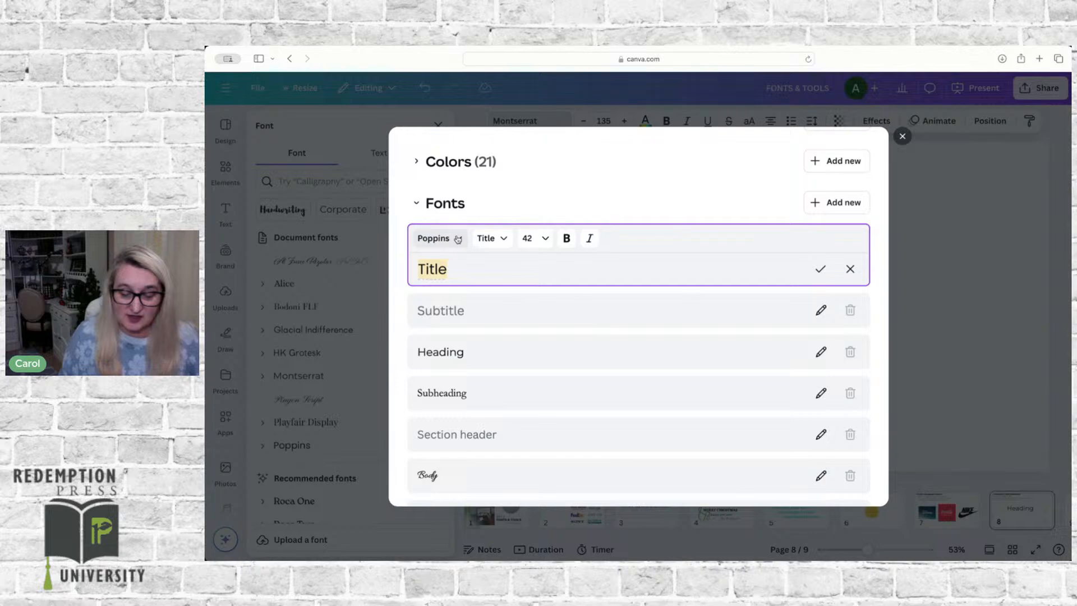
left_click(821, 351)
left_click(460, 320)
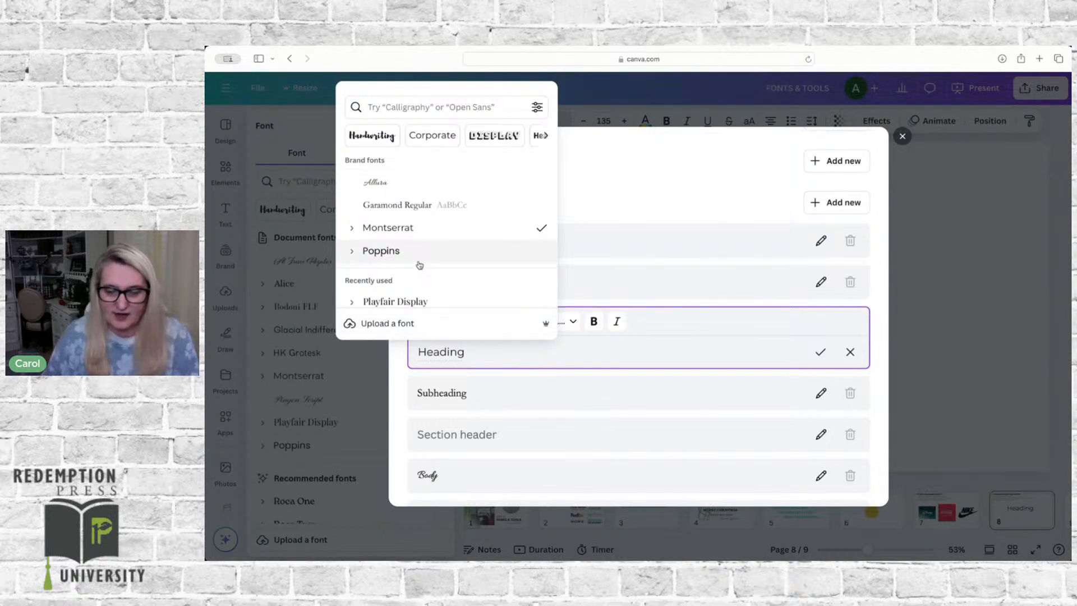
left_click(902, 137)
Step: Try to change the Heading style's font in the Redemption Press Brand Kit to Gill Sans Bold
scroll(396, 373, "down", 10)
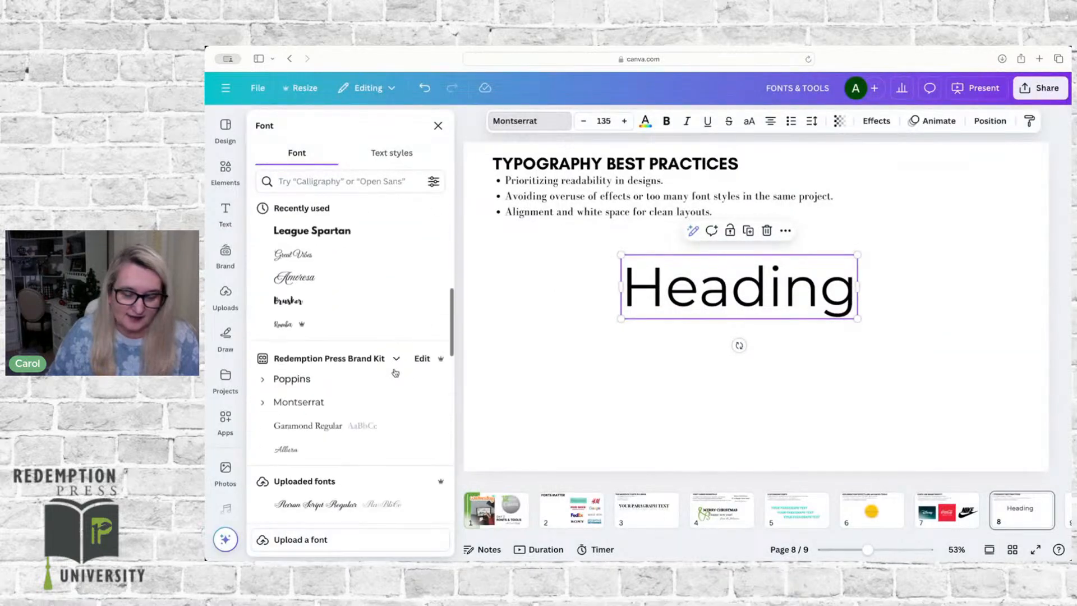
scroll(396, 373, "down", 10)
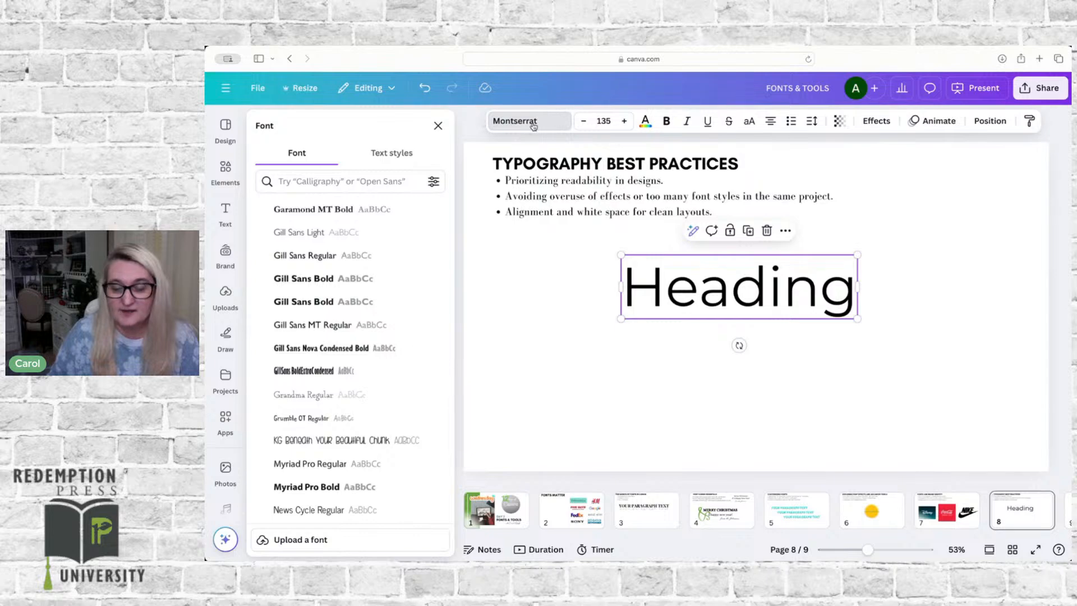
scroll(354, 289, "up", 10)
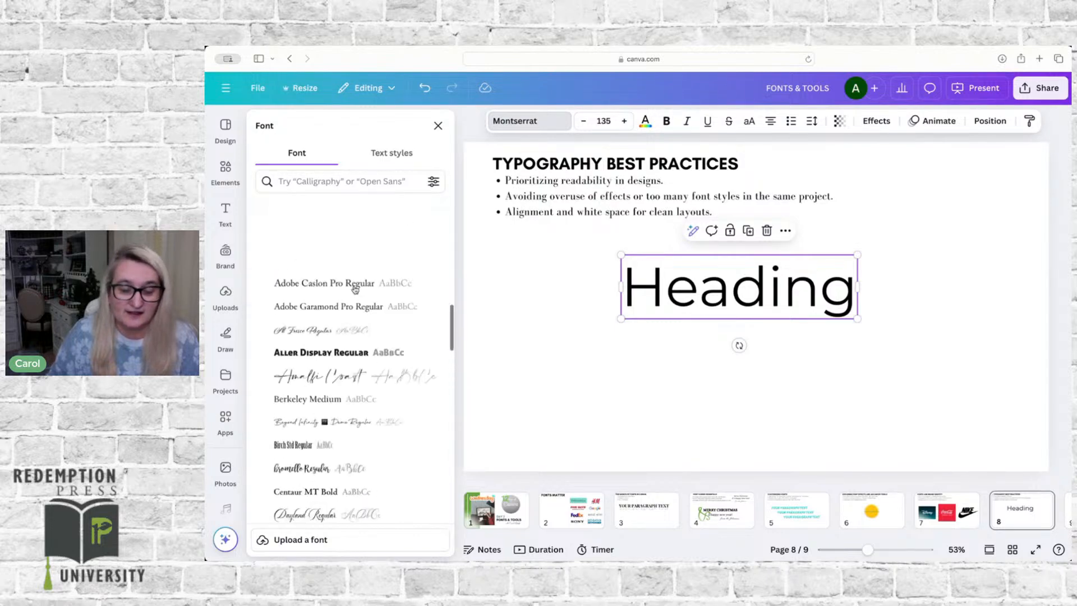
scroll(354, 290, "up", 2)
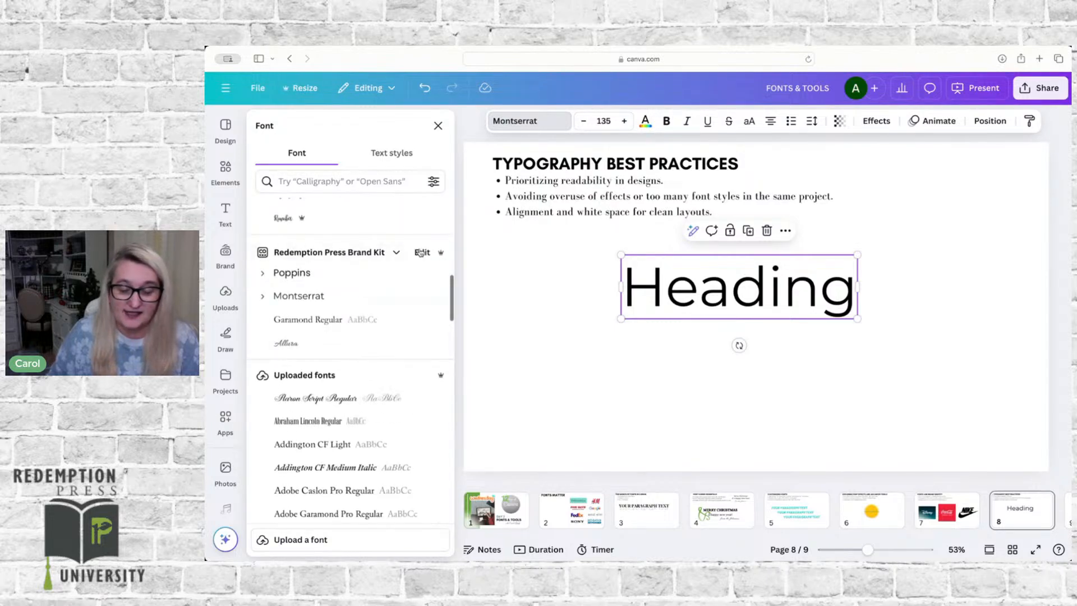
left_click(421, 253)
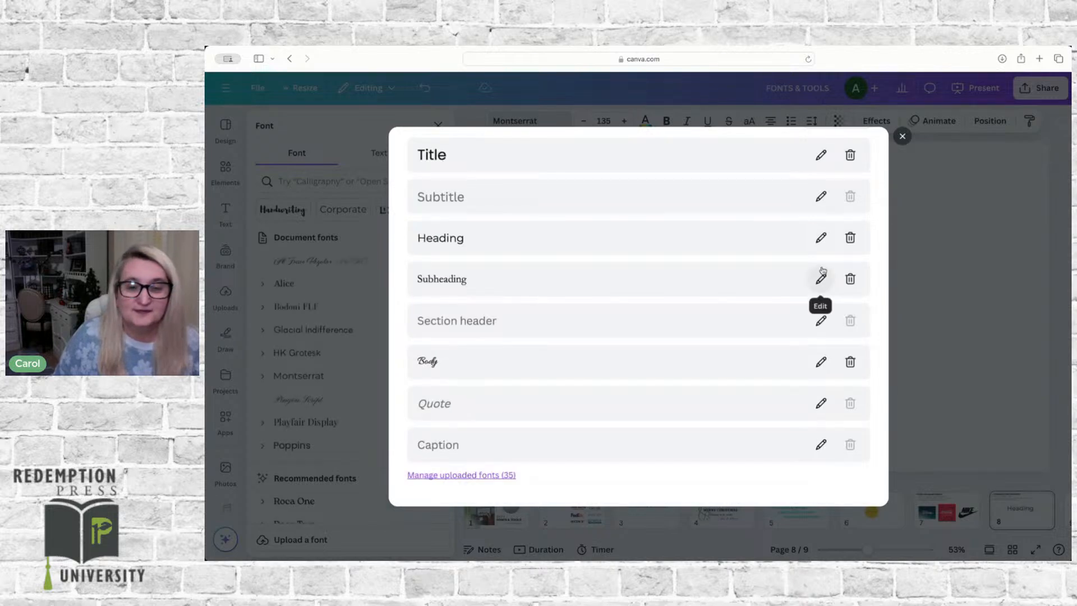
left_click(820, 238)
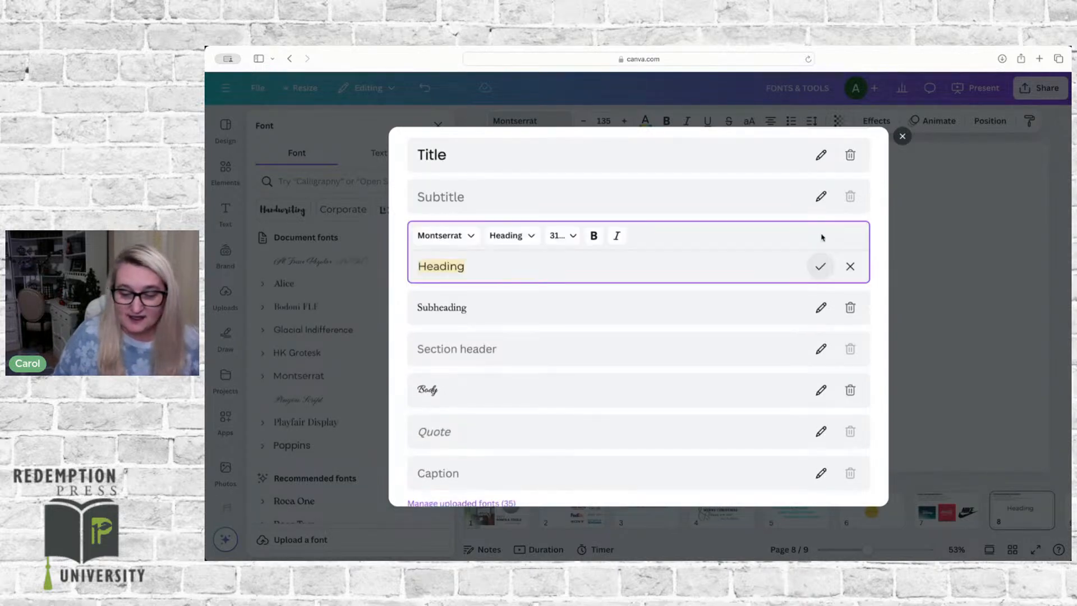
left_click(471, 236)
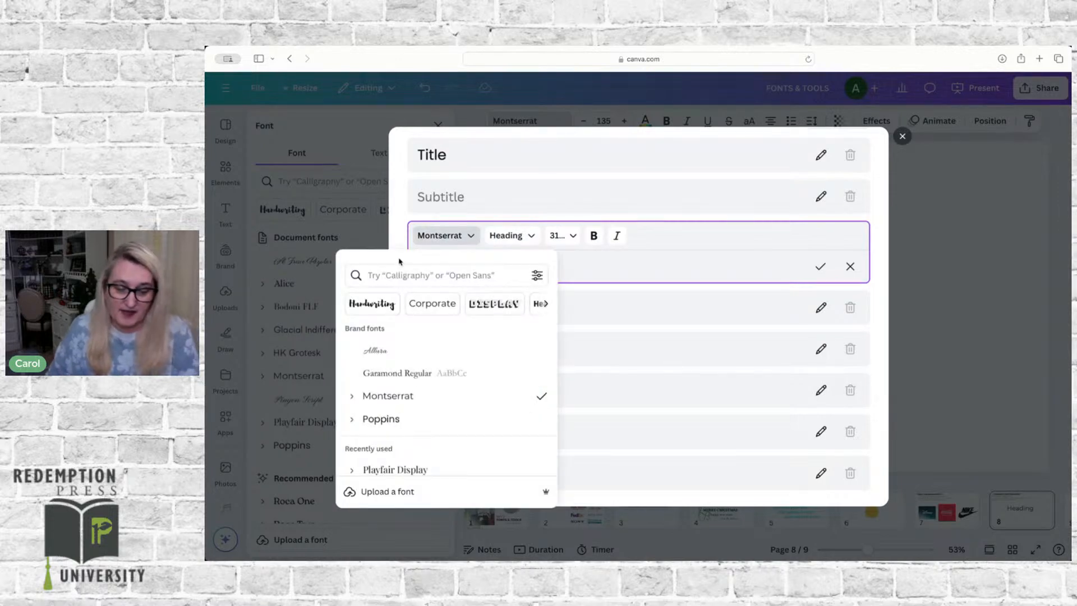
left_click(391, 276)
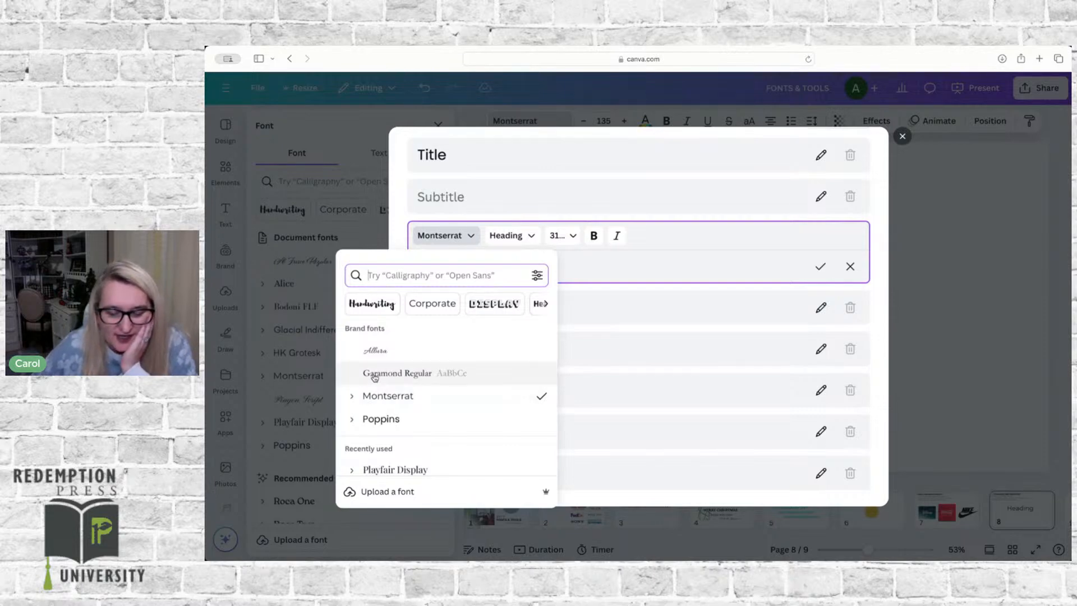
scroll(372, 379, "down", 3)
scroll(375, 378, "down", 10)
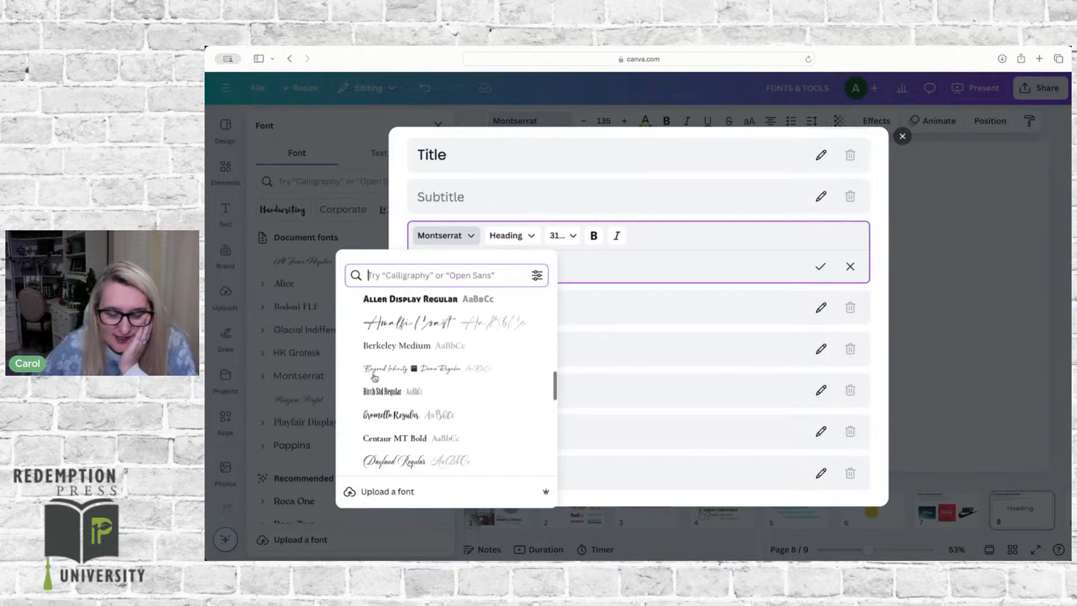
scroll(375, 377, "down", 5)
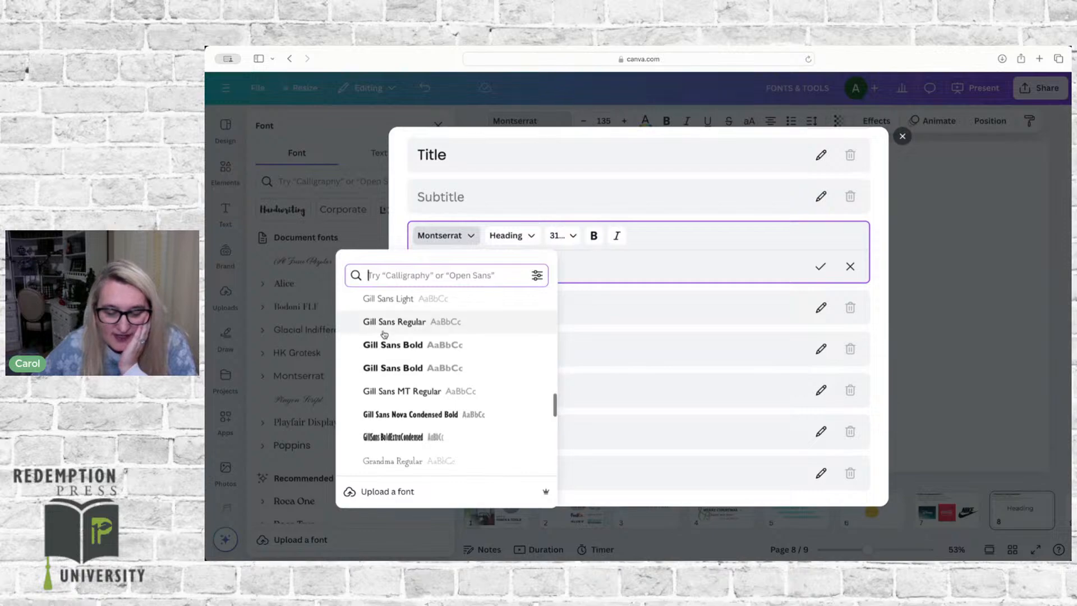
left_click(385, 347)
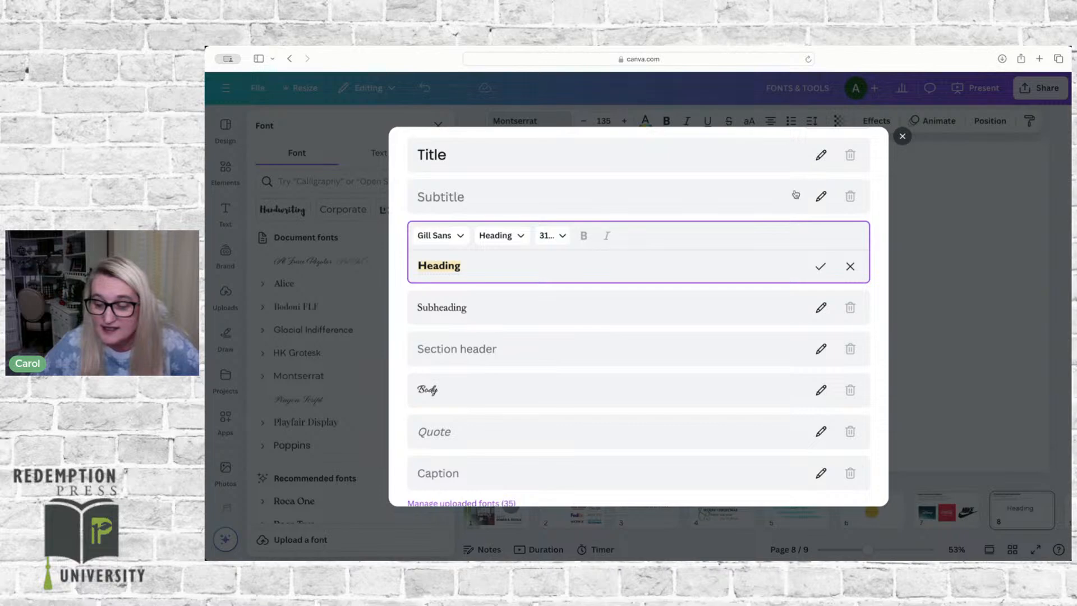
scroll(801, 189, "up", 5)
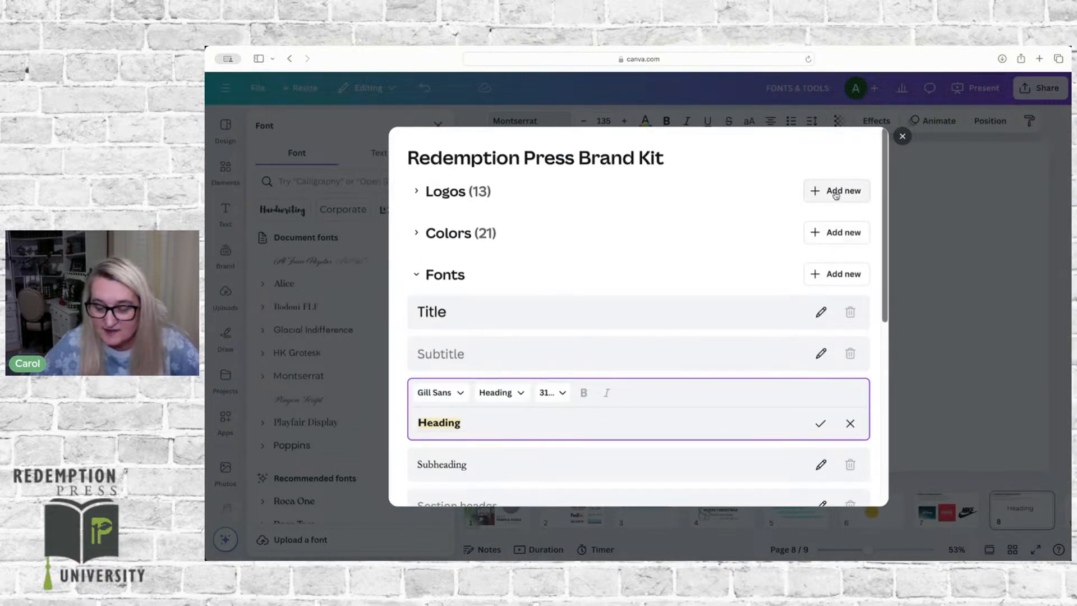
scroll(834, 191, "down", 10)
scroll(835, 194, "up", 10)
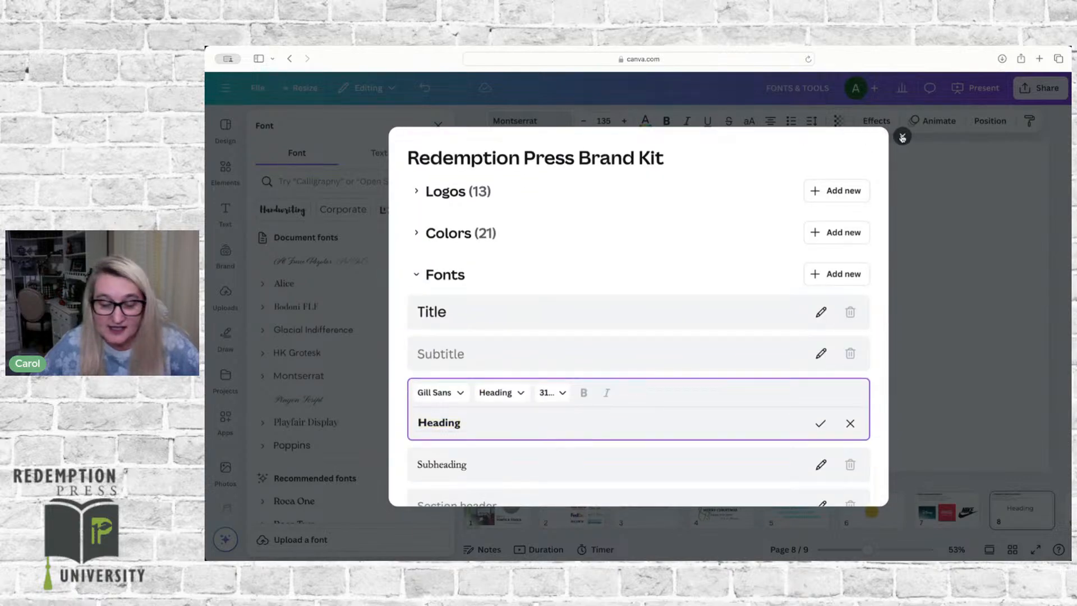
left_click(901, 137)
Step: Try the brand kit fonts Poppins and Montserrat on the heading, and move the heading slightly upward
scroll(332, 315, "down", 5)
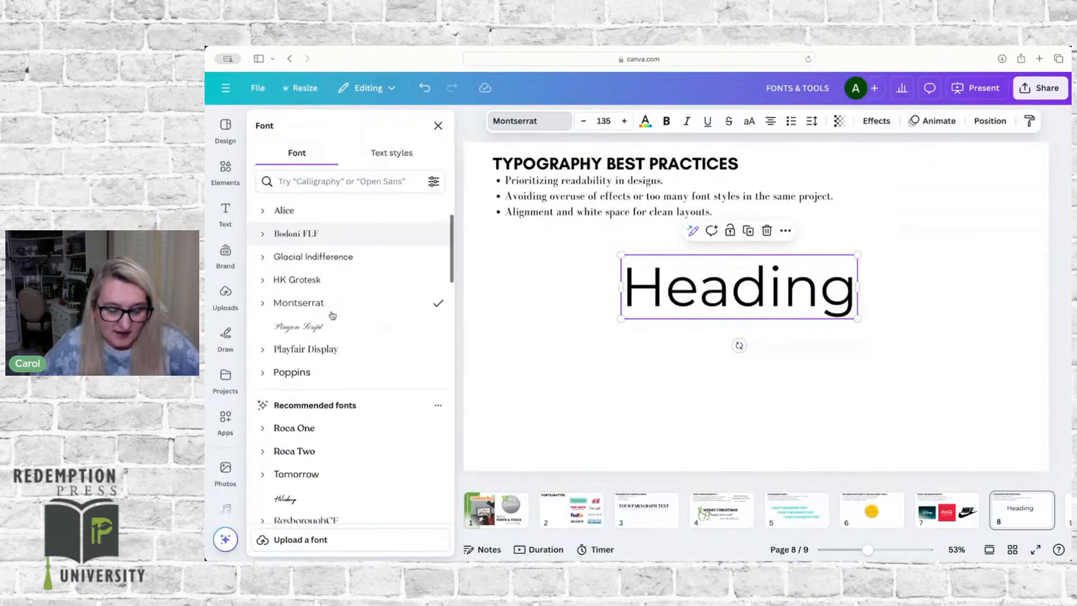
scroll(332, 315, "down", 4)
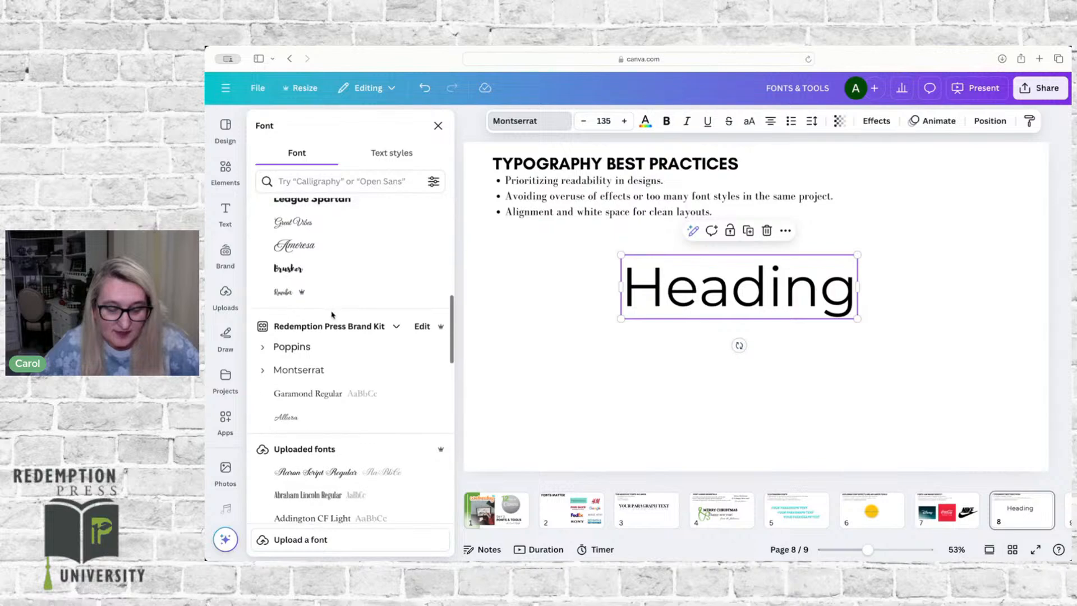
left_click(295, 306)
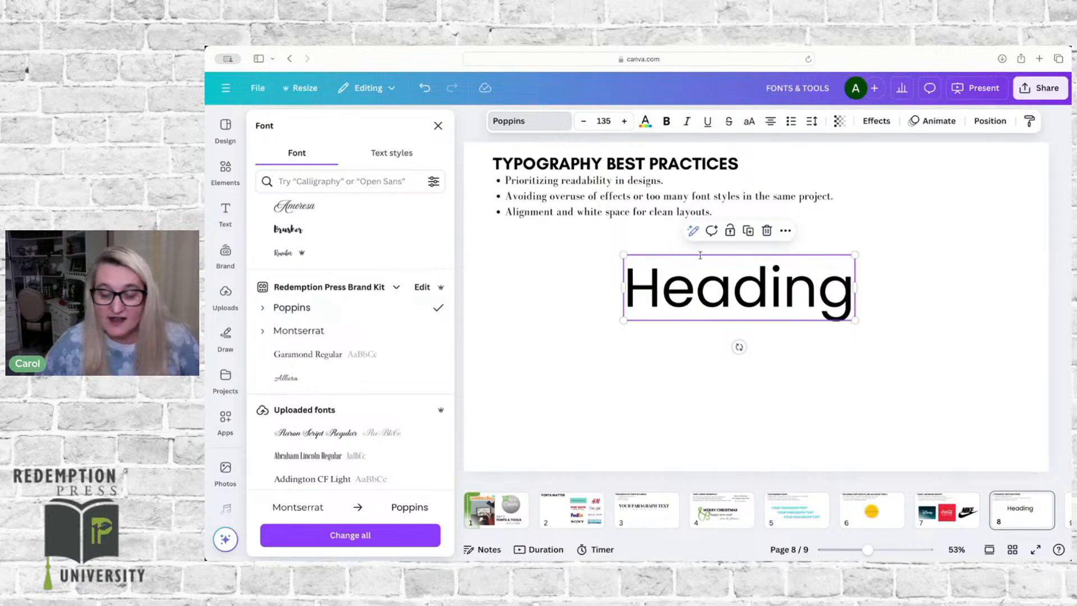
left_click_drag(694, 293, 696, 280)
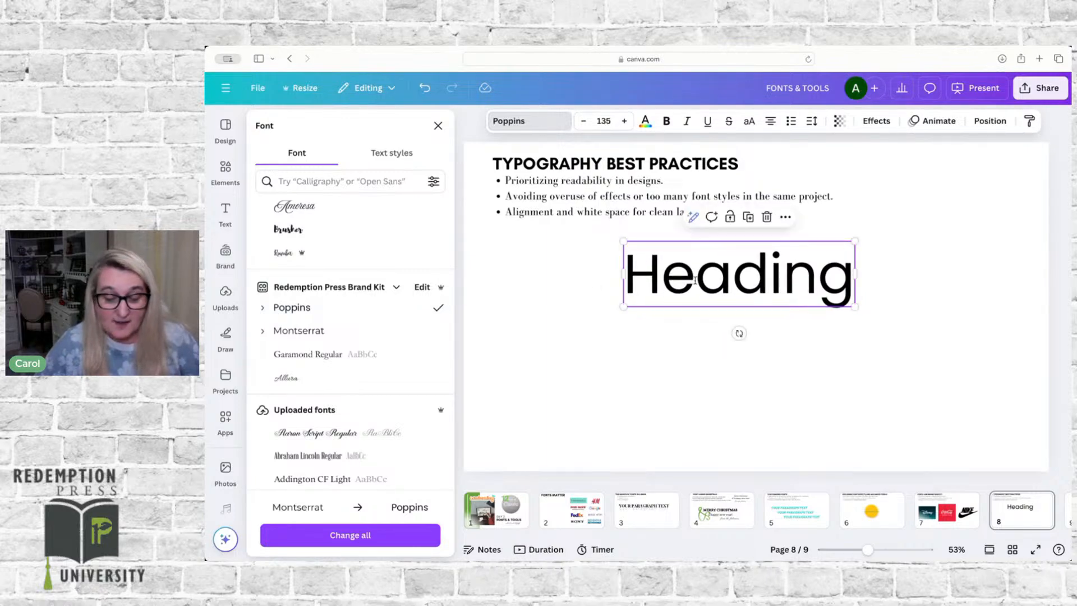
left_click(303, 331)
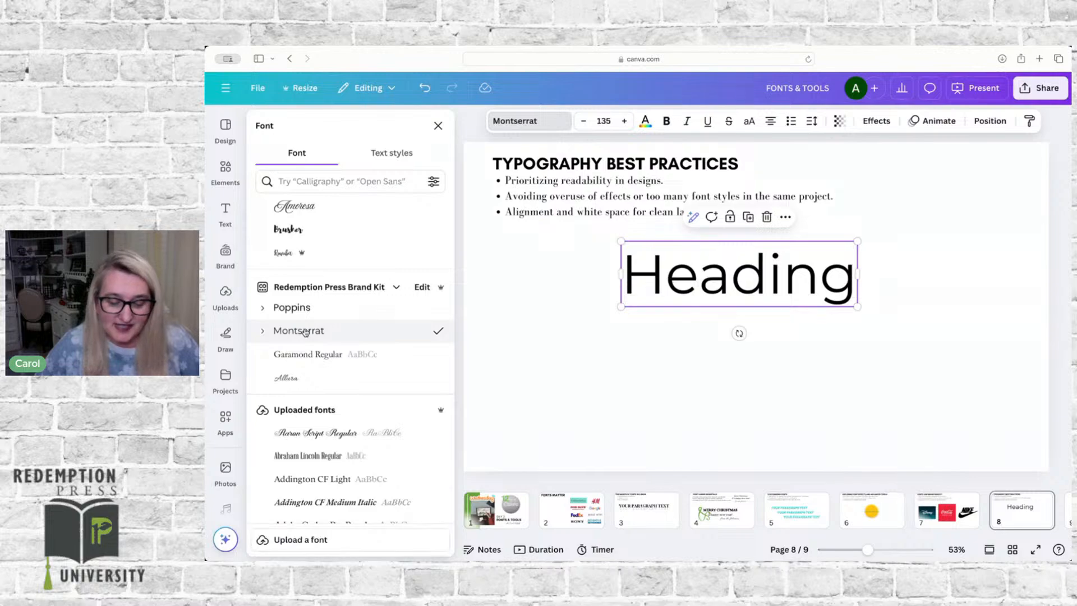
Step: Try the brand kit font Garamond Regular on the heading, and switch it back to Montserrat
left_click(317, 355)
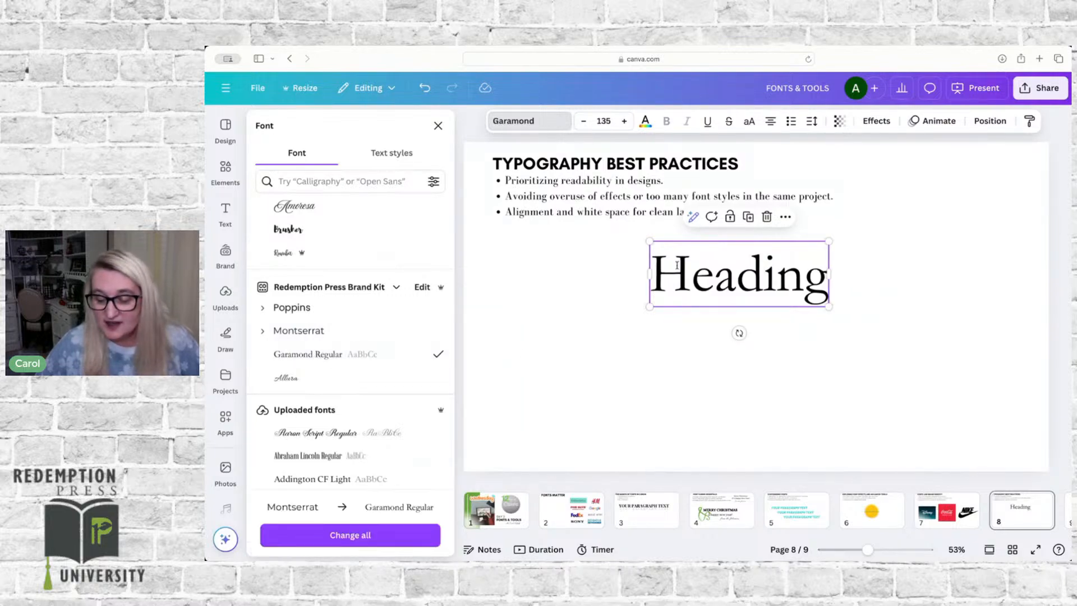
left_click(287, 334)
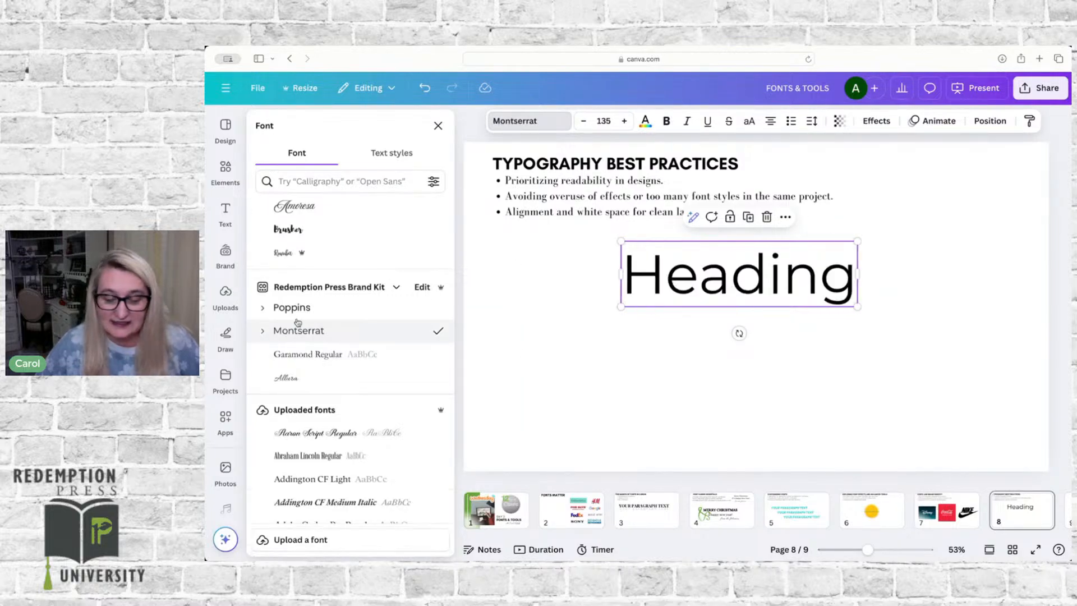
scroll(317, 228, "up", 10)
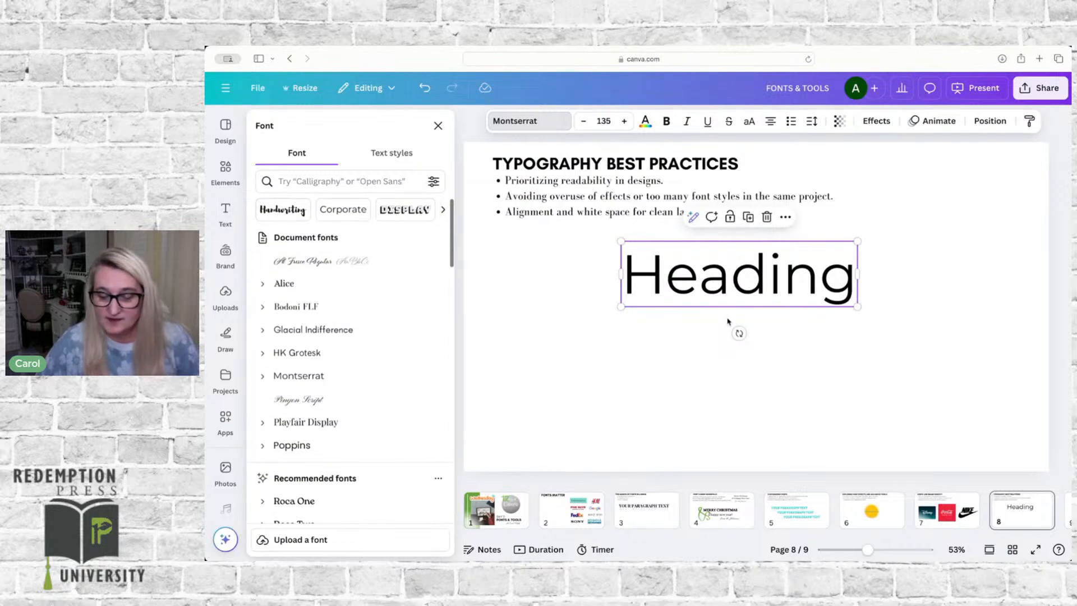
Step: Duplicate the Montserrat heading directly beneath the original and set the copy's font to Garamond Regular from the brand kit
left_click(706, 279)
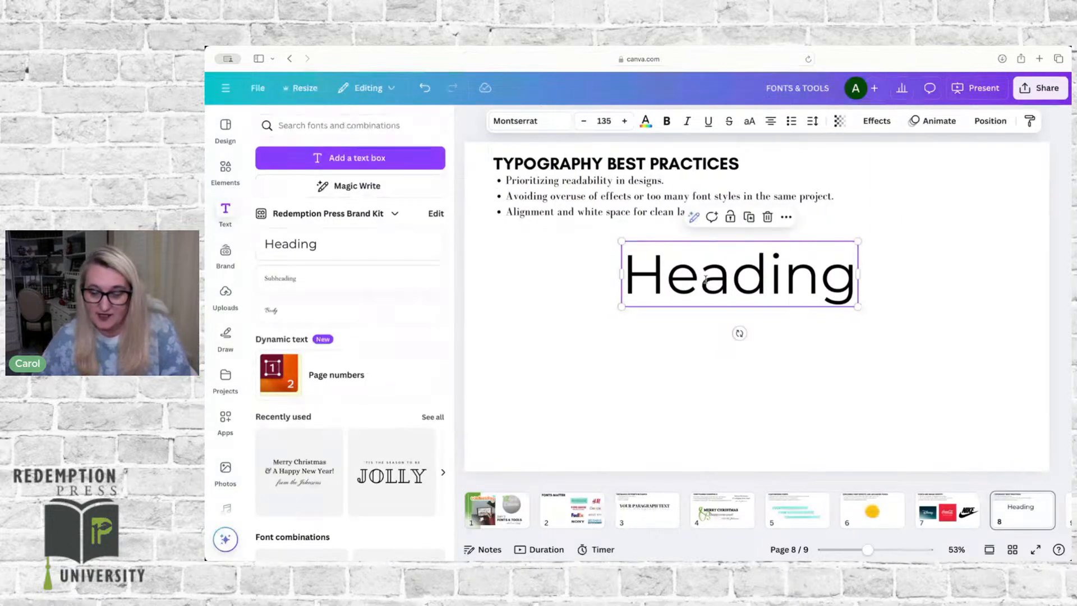
key("super+d")
left_click_drag(702, 292, 705, 345)
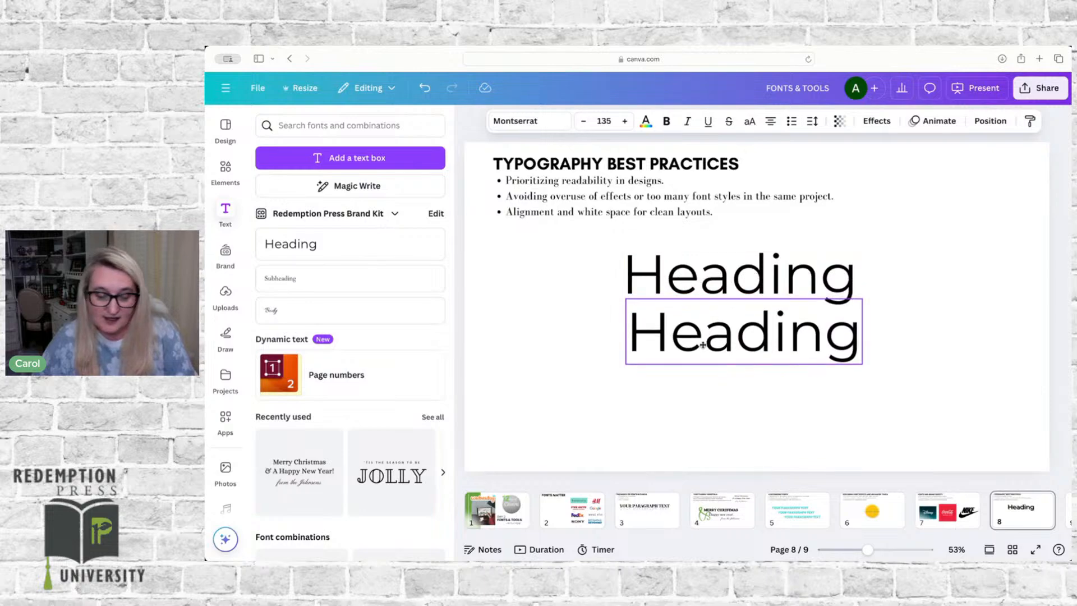
left_click(524, 121)
scroll(337, 328, "down", 5)
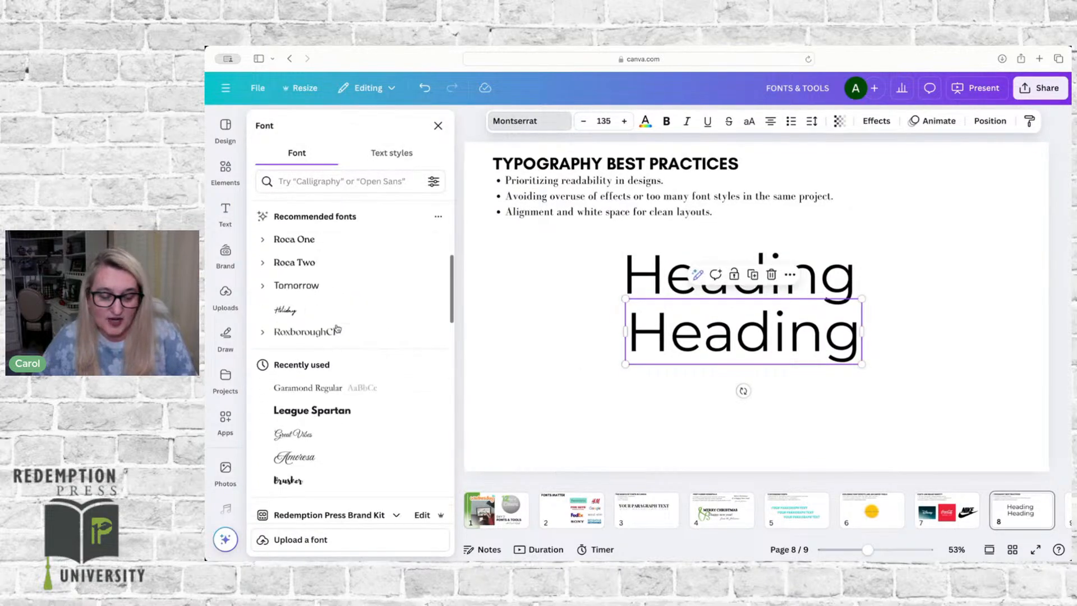
scroll(337, 328, "down", 6)
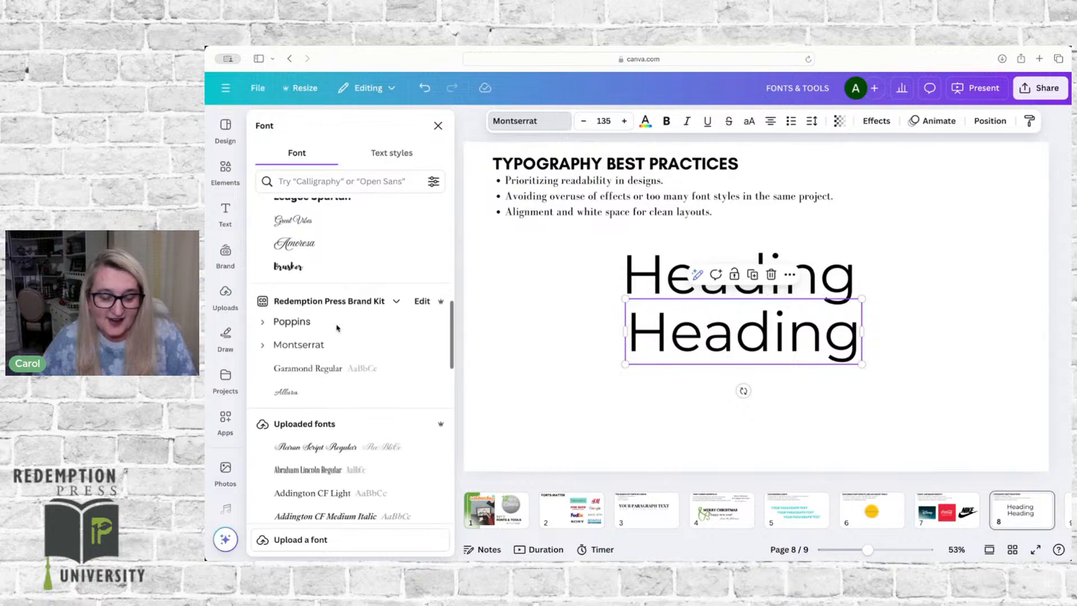
left_click(309, 369)
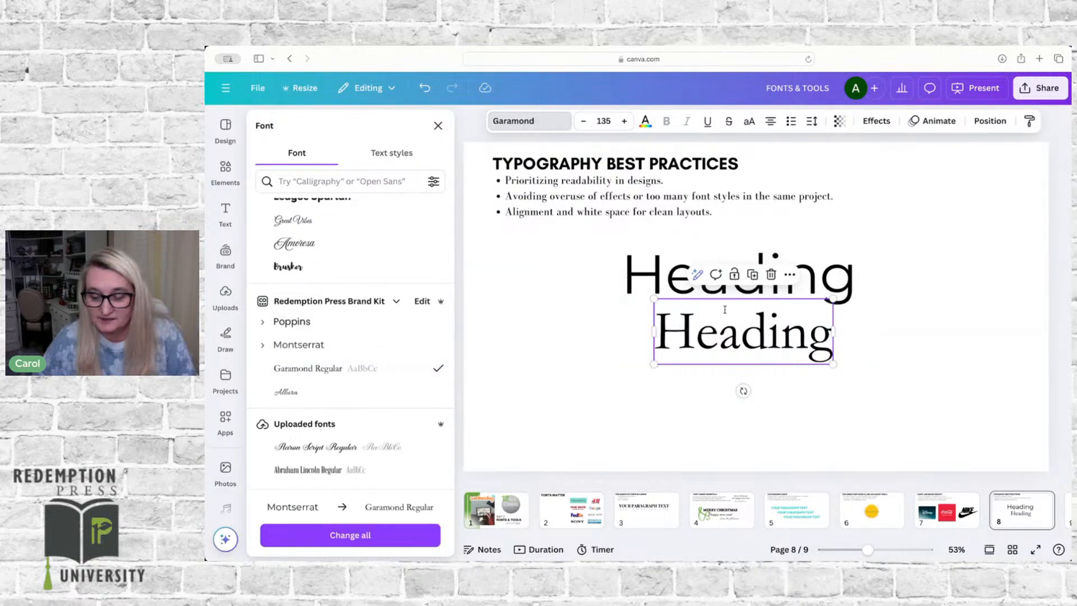
Step: Set the upper heading's font to Gill Sans Bold and make its text all uppercase
left_click(732, 280)
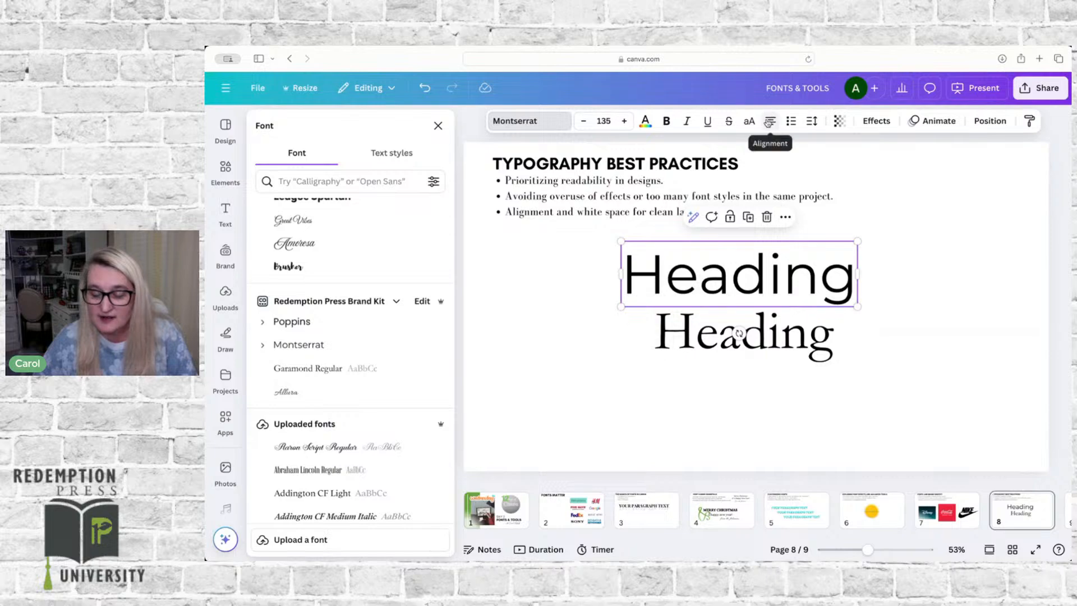
left_click(338, 182)
type("gill")
key("Return")
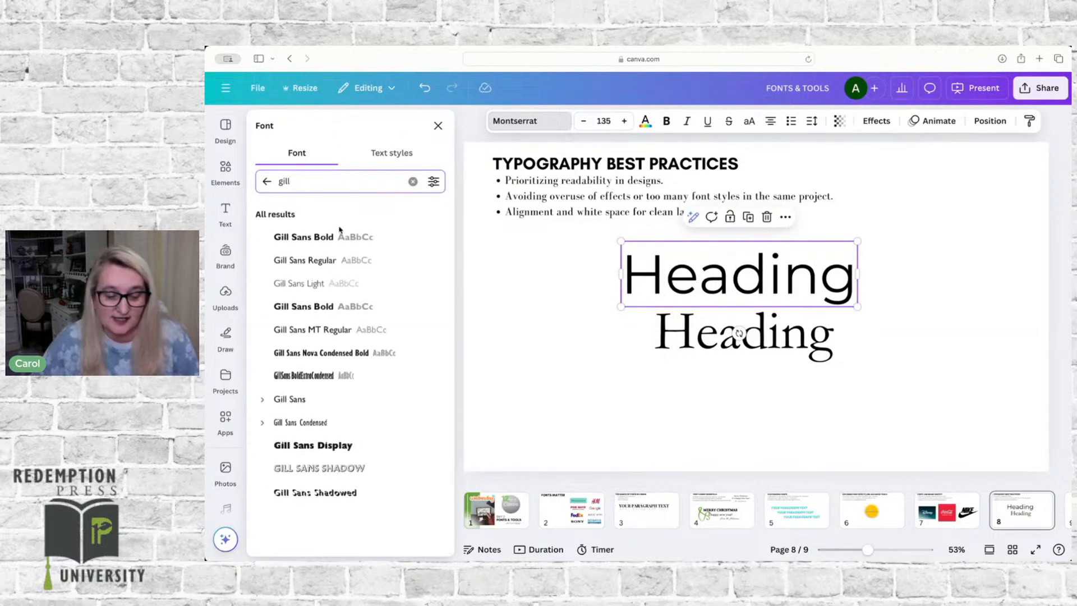
left_click(312, 238)
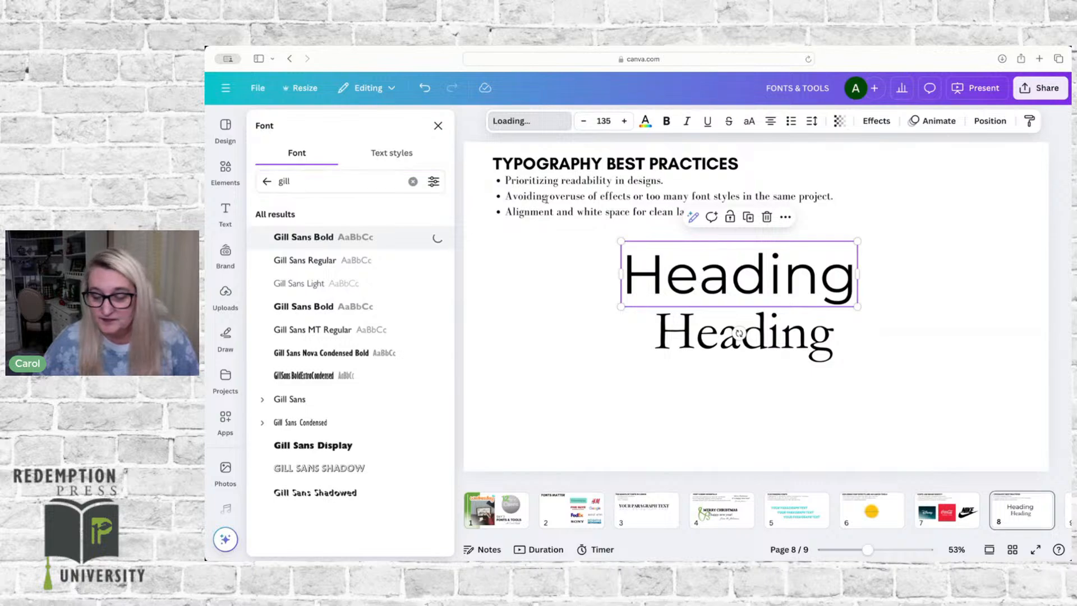
left_click(748, 123)
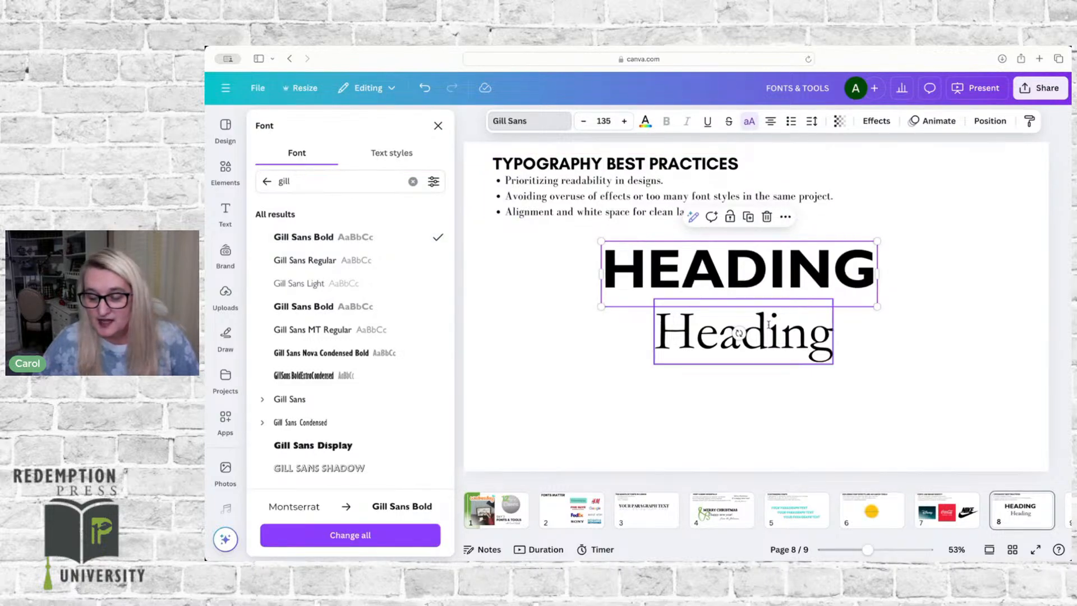
Step: Replace the capital H of the Garamond heading with a lowercase h so it reads "heading"
left_click(726, 332)
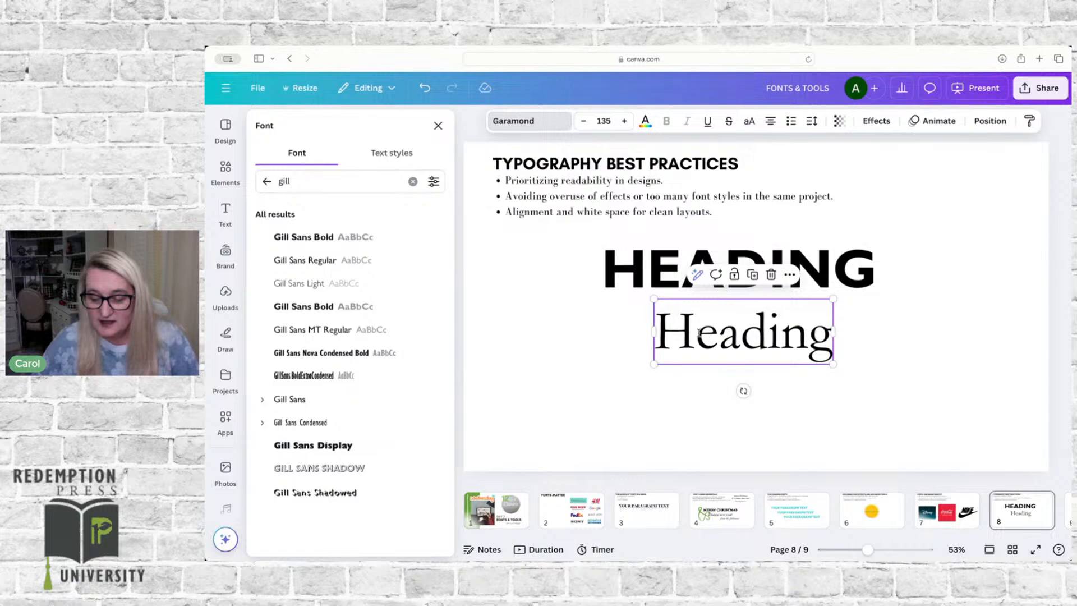
double_click(698, 333)
left_click(698, 333)
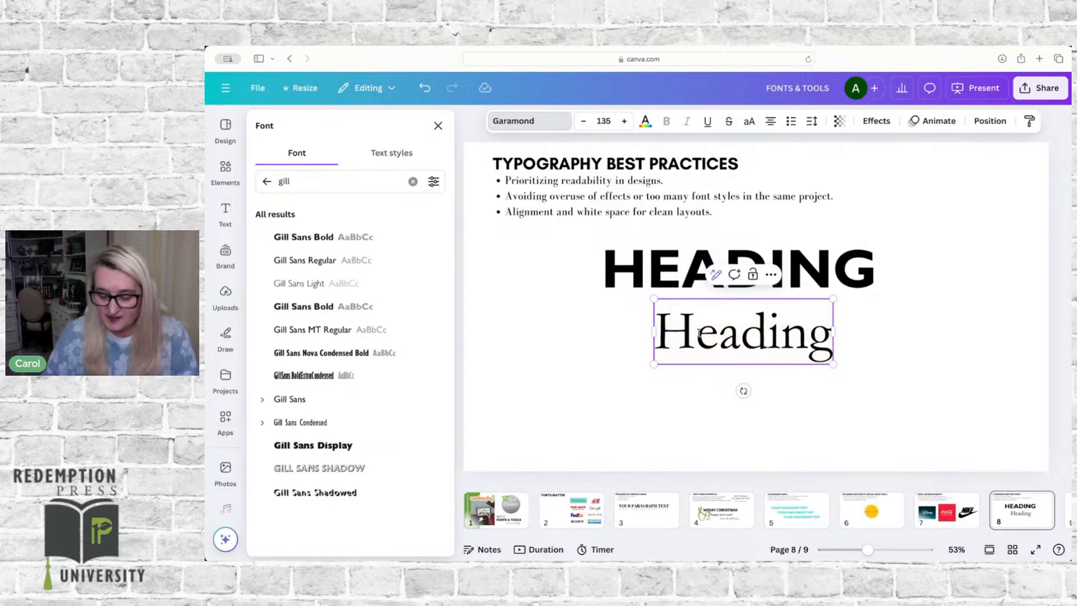
key("BackSpace")
type("h")
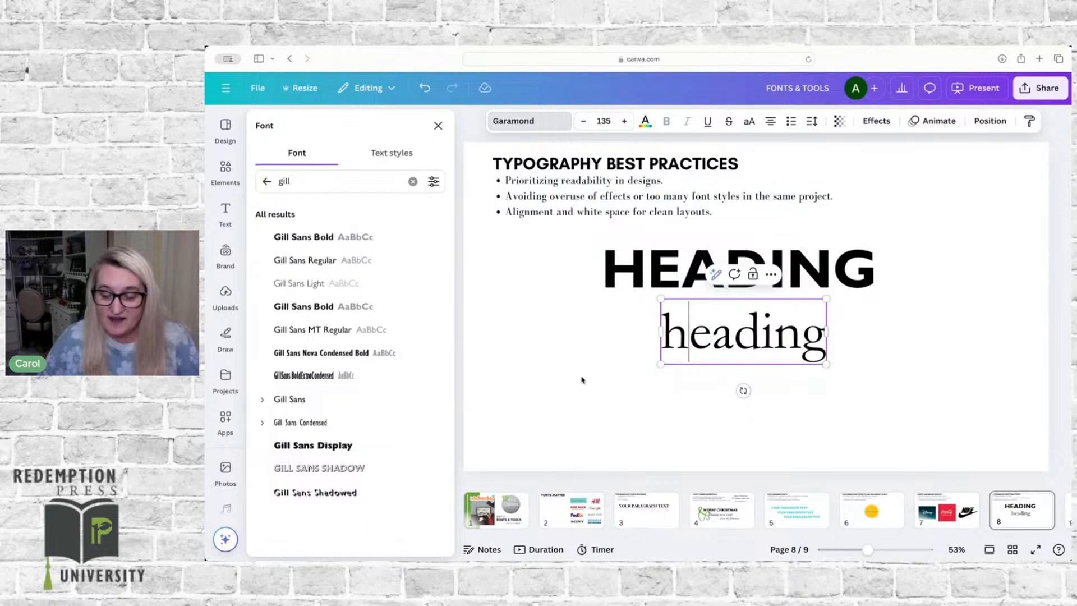
left_click(612, 376)
Step: Duplicate the lowercase Garamond heading below itself and set the copy's font to Allura from the brand kit
left_click(724, 333)
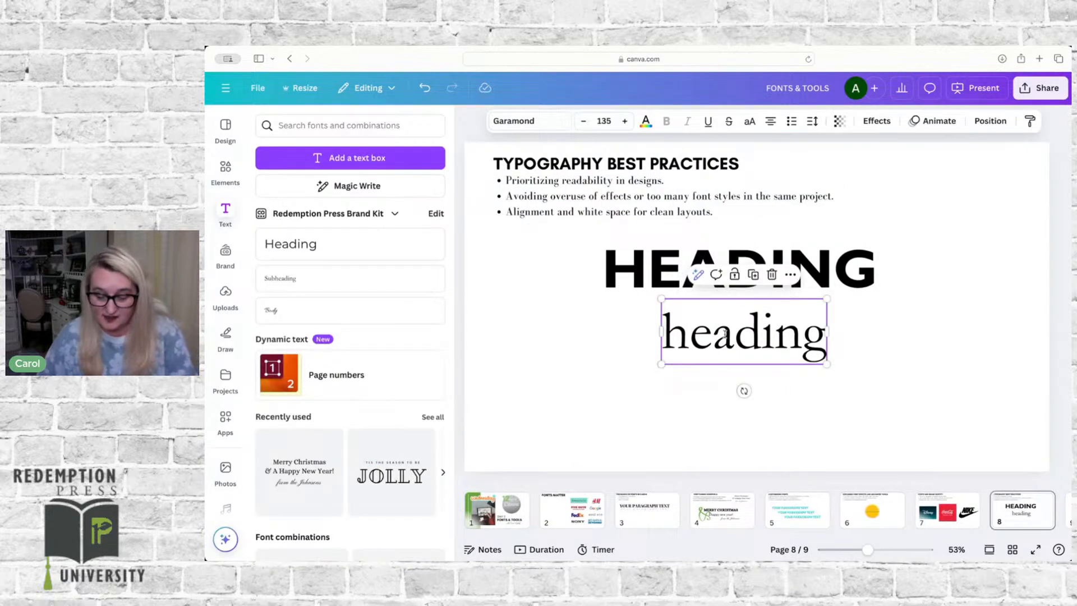
key("super+d")
left_click_drag(724, 334, 719, 403)
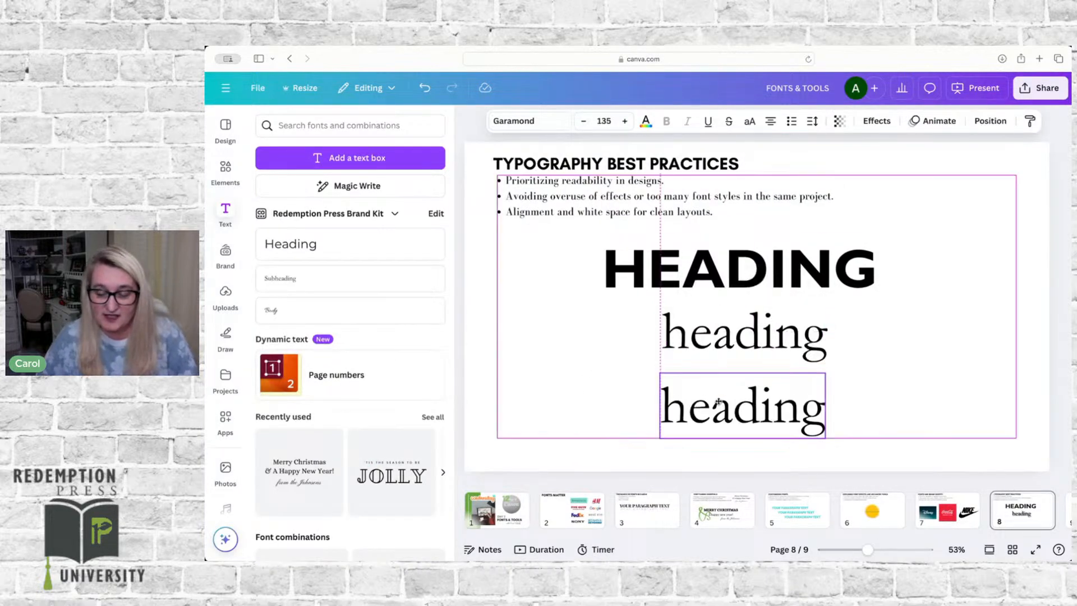
left_click(519, 123)
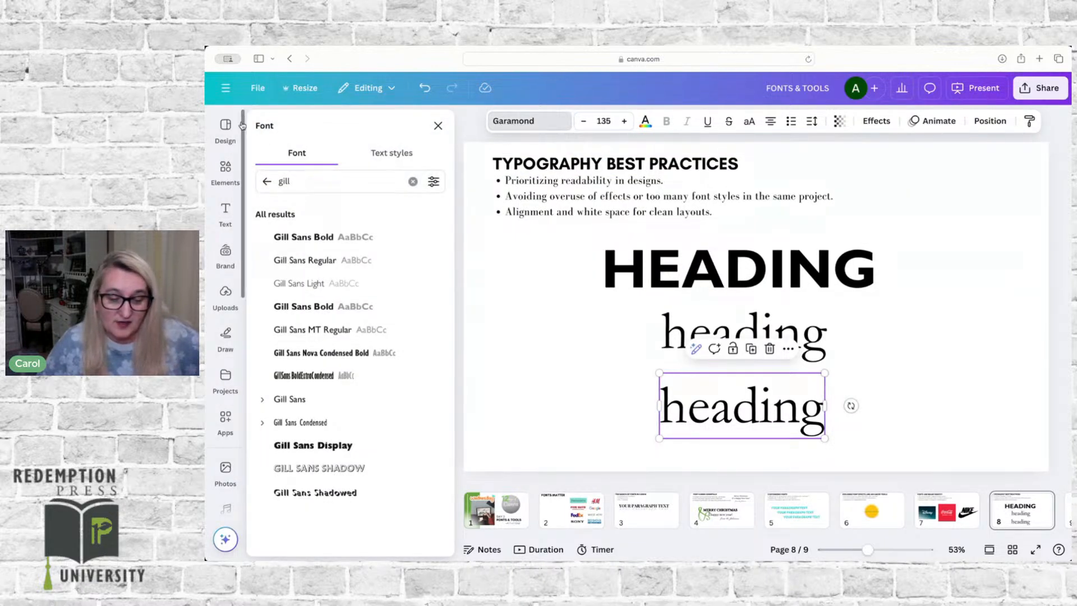
left_click(267, 182)
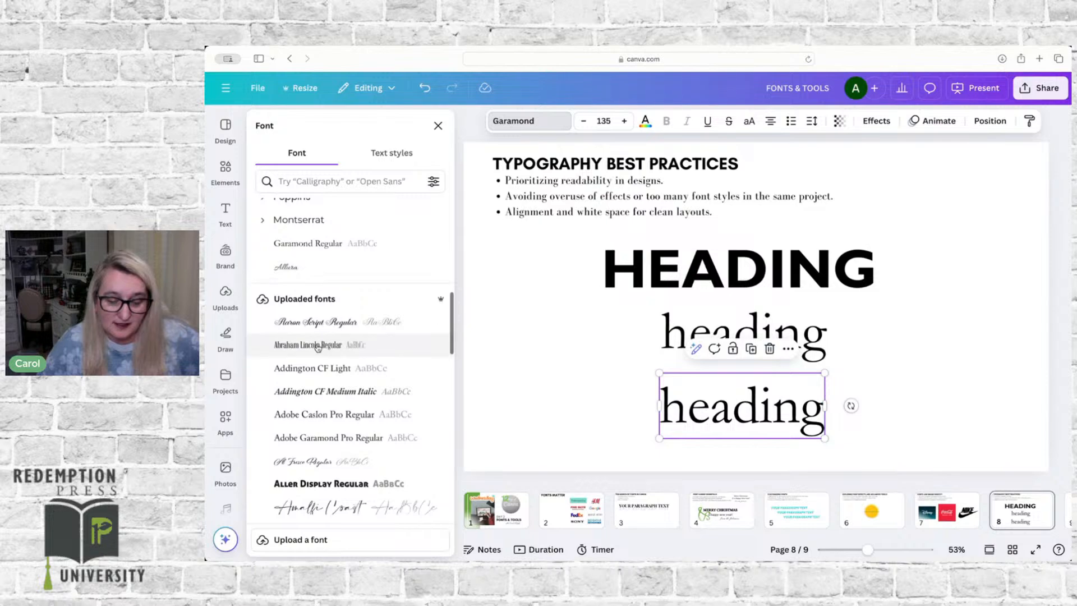
scroll(318, 348, "up", 4)
scroll(317, 348, "up", 5)
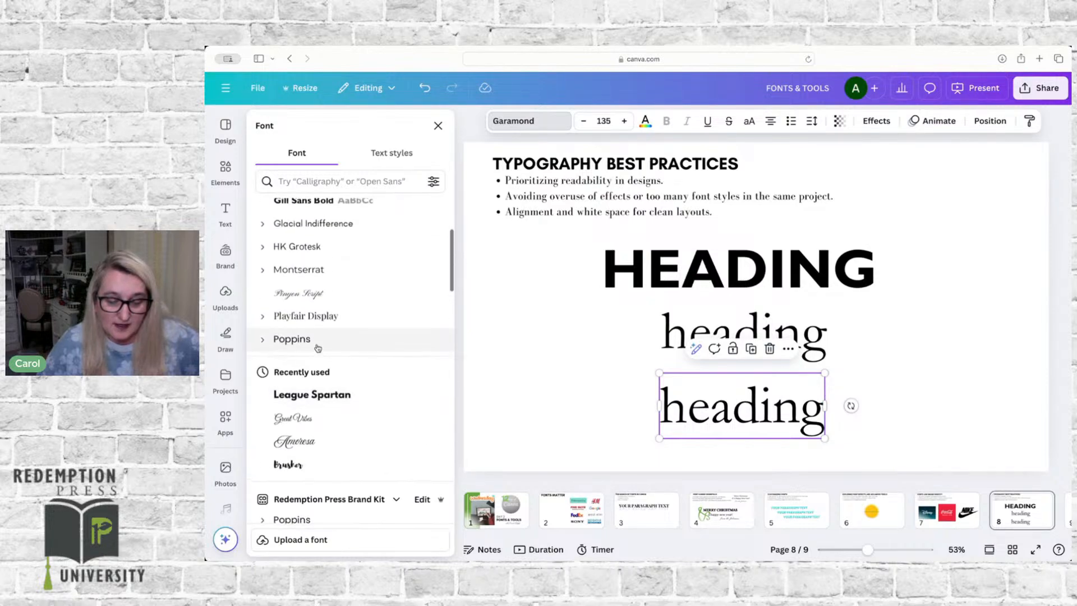
scroll(318, 348, "down", 10)
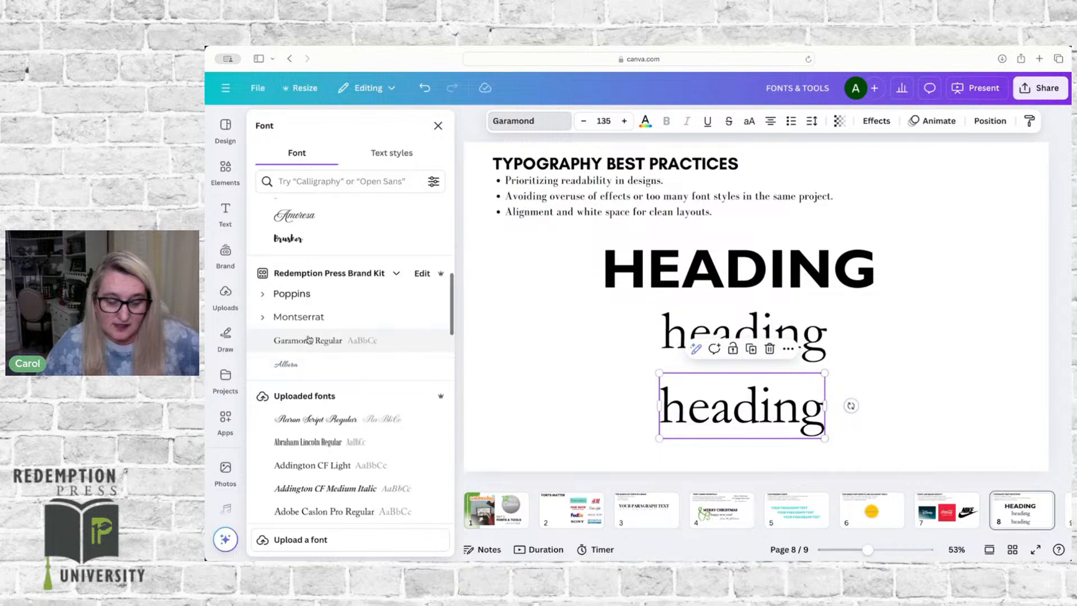
left_click(289, 364)
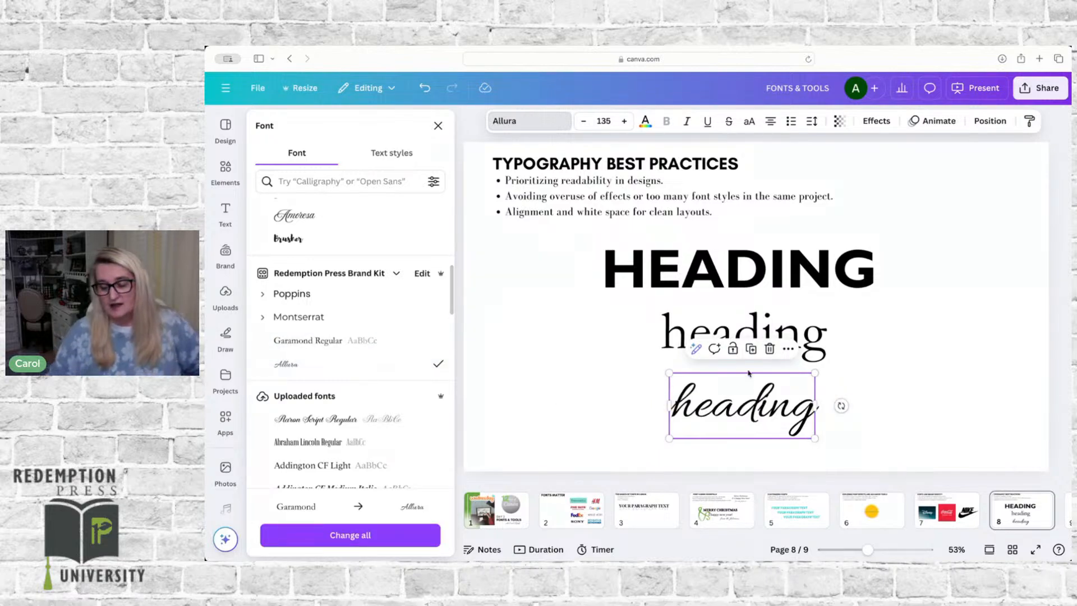
Step: Swap the two lowercase headings, placing the Allura one directly under the uppercase heading and the Garamond one below it, shifted left
left_click(798, 334)
left_click_drag(797, 329, 881, 402)
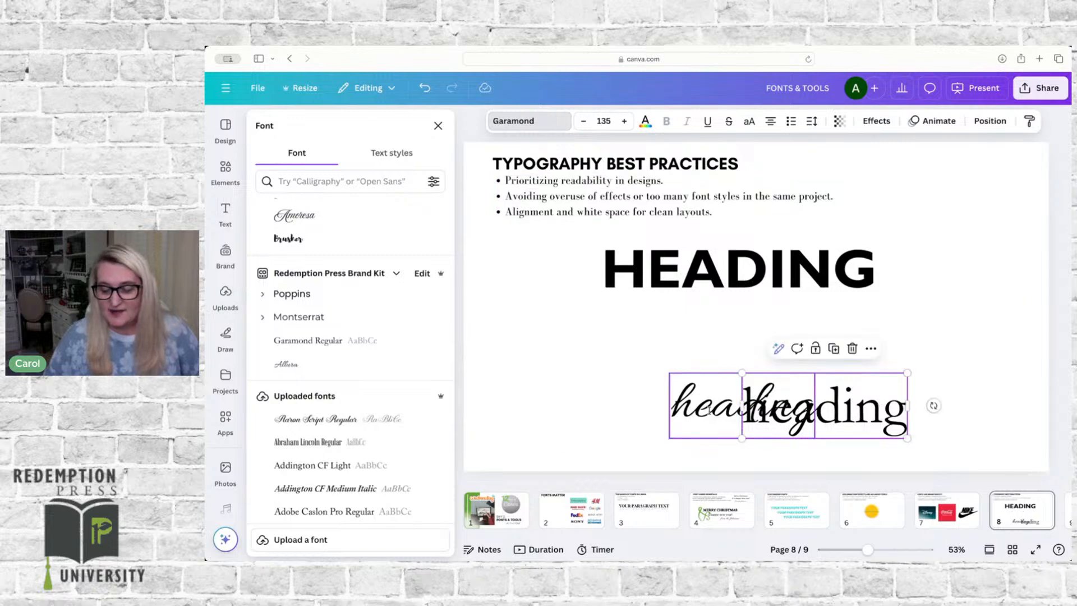
left_click_drag(697, 408, 691, 322)
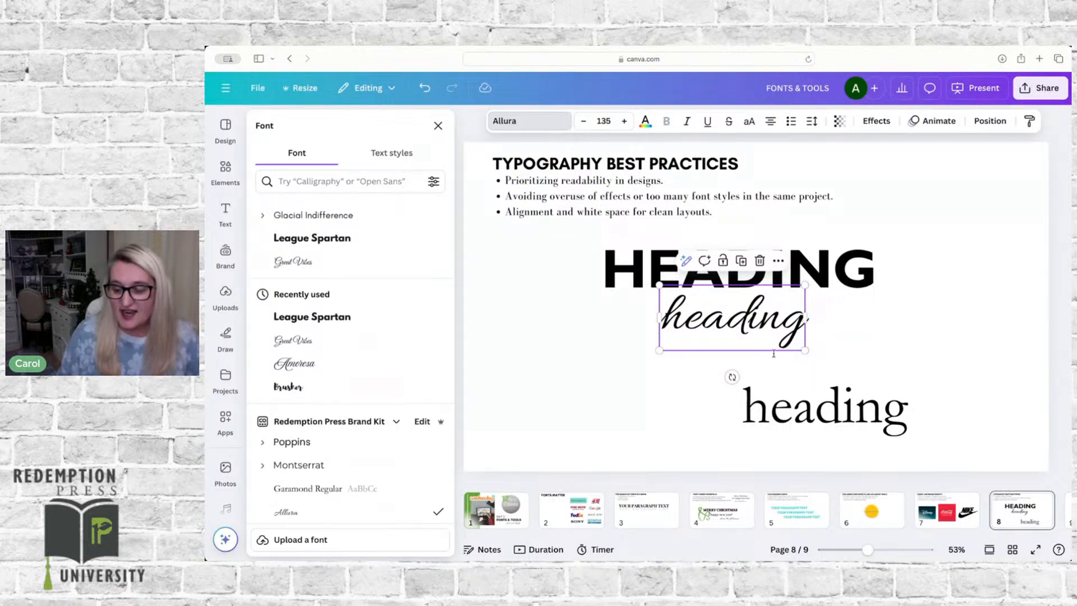
left_click(812, 401)
left_click_drag(812, 402, 653, 383)
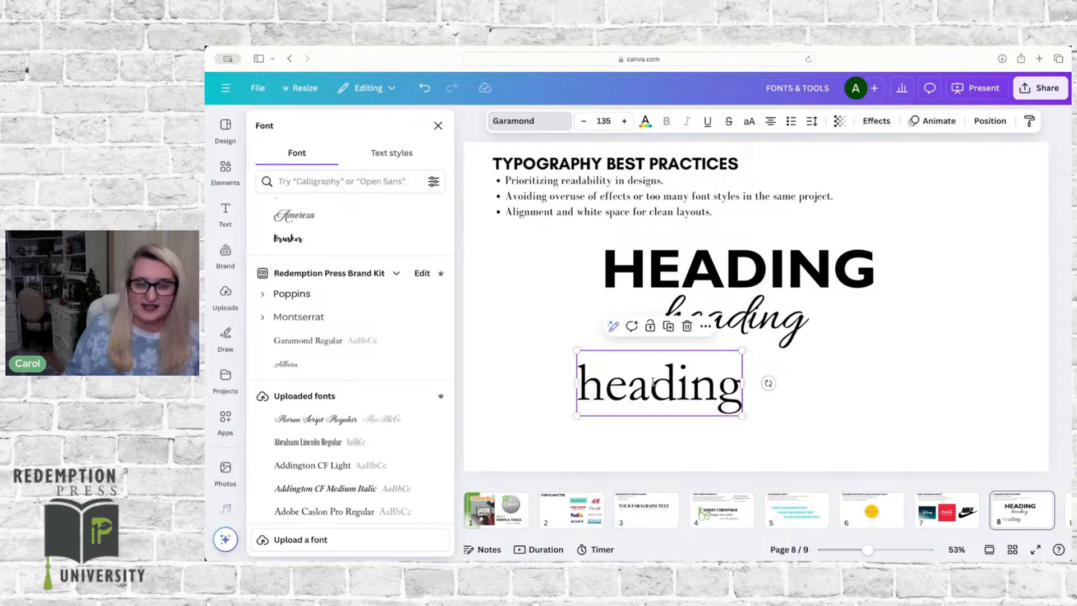